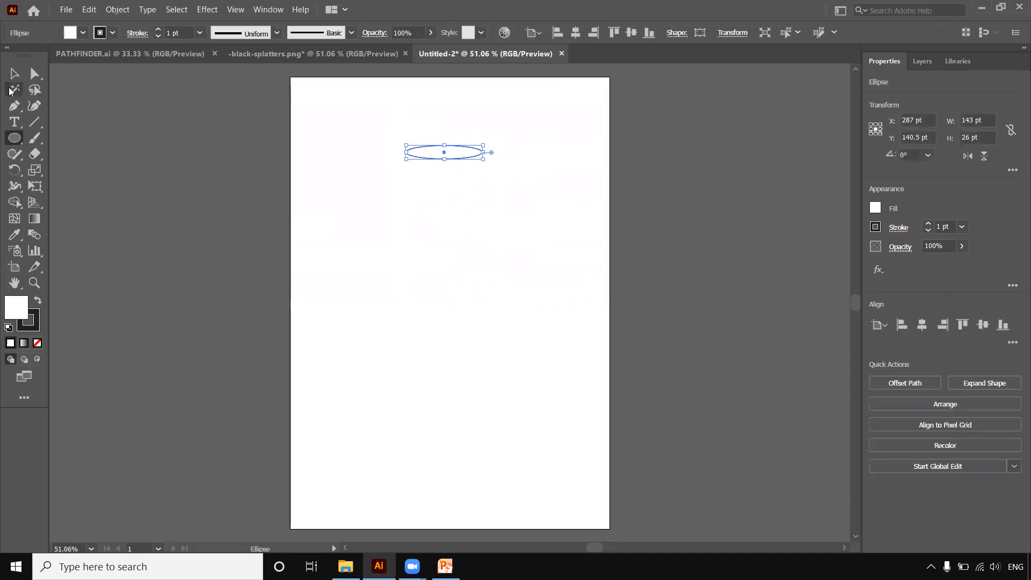
Step: Draw a rectangle about 135 pt wide and 281 pt high below the flat ellipse
{"action": "left_click_drag", "start_coordinate": [15, 142], "coordinate": [66, 137]}
{"action": "left_click_drag", "start_coordinate": [410, 174], "coordinate": [482, 325]}
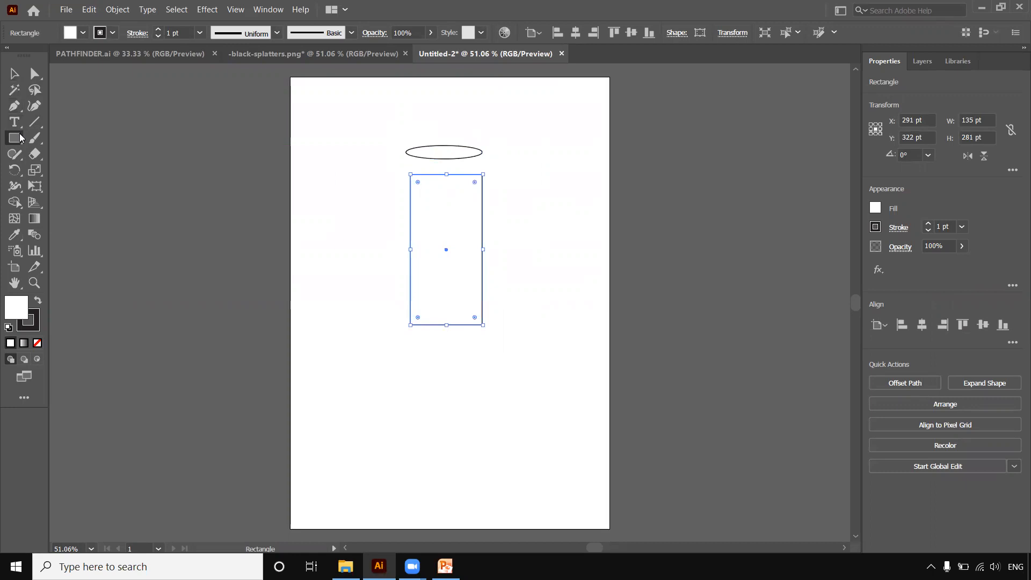
Step: Draw a circle about 342 pt in diameter and move it over the rectangle's lower end, centred below the flat ellipse
{"action": "left_click_drag", "start_coordinate": [20, 138], "coordinate": [60, 170]}
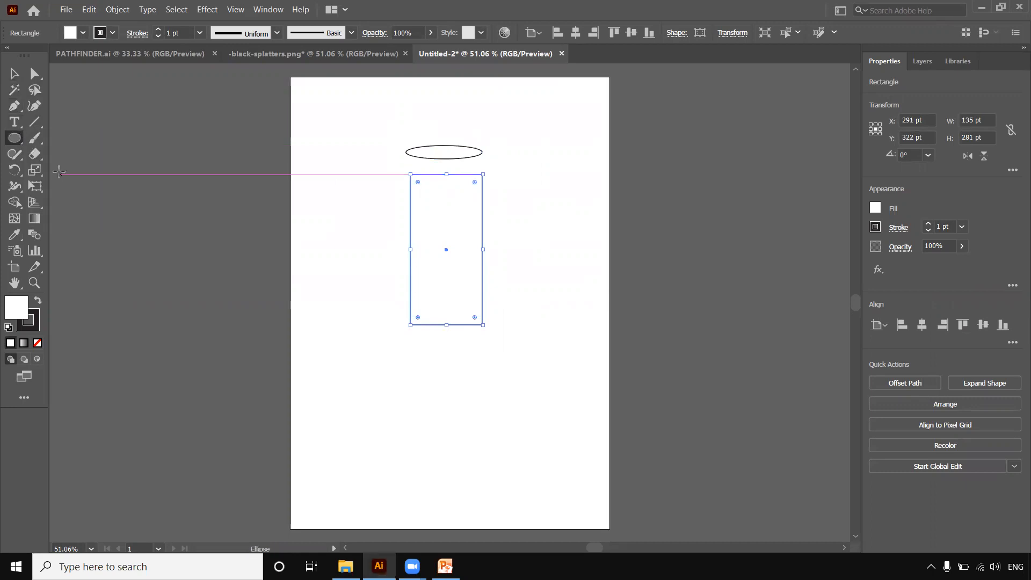
{"action": "left_click_drag", "start_coordinate": [380, 346], "coordinate": [561, 453]}
{"action": "key", "text": "v"}
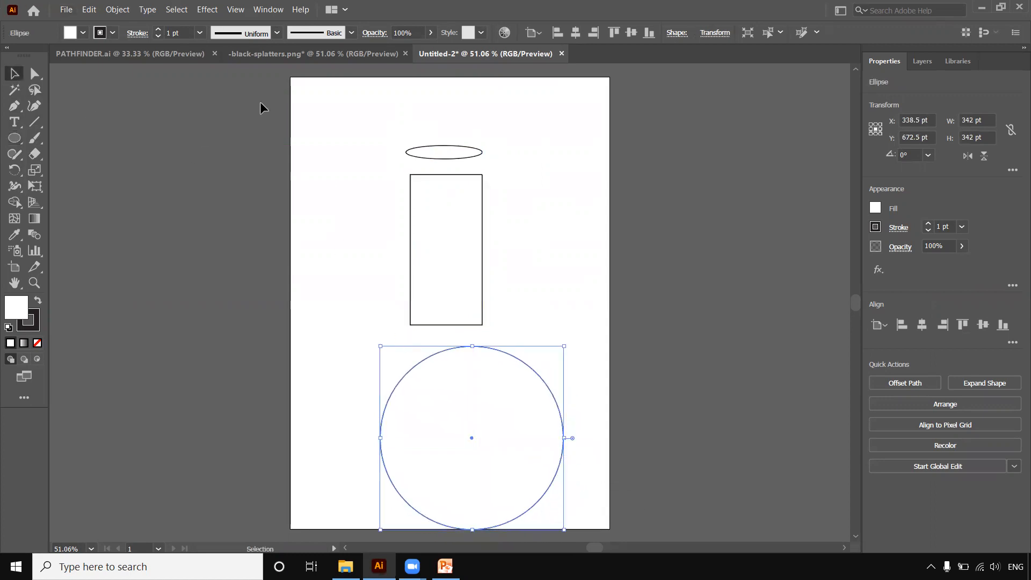
{"action": "left_click_drag", "start_coordinate": [451, 392], "coordinate": [428, 318]}
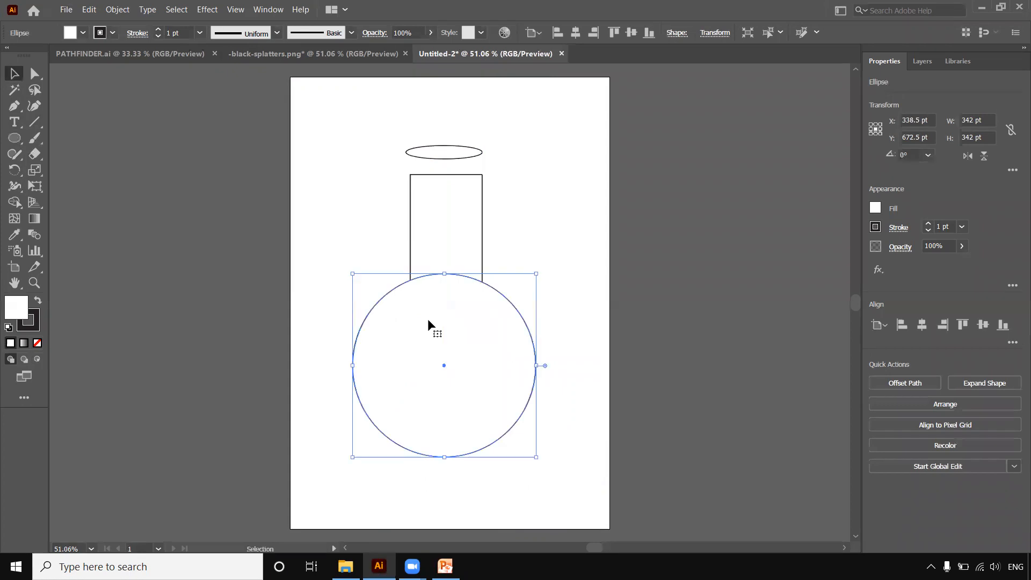
Step: Fill the large circle with blue #4462D3
{"action": "double_click", "coordinate": [25, 306]}
{"action": "mouse_move", "coordinate": [382, 245]}
{"action": "left_mouse_down"}
{"action": "mouse_move", "coordinate": [362, 202]}
{"action": "mouse_move", "coordinate": [373, 204]}
{"action": "left_mouse_up"}
{"action": "left_click", "coordinate": [559, 182]}
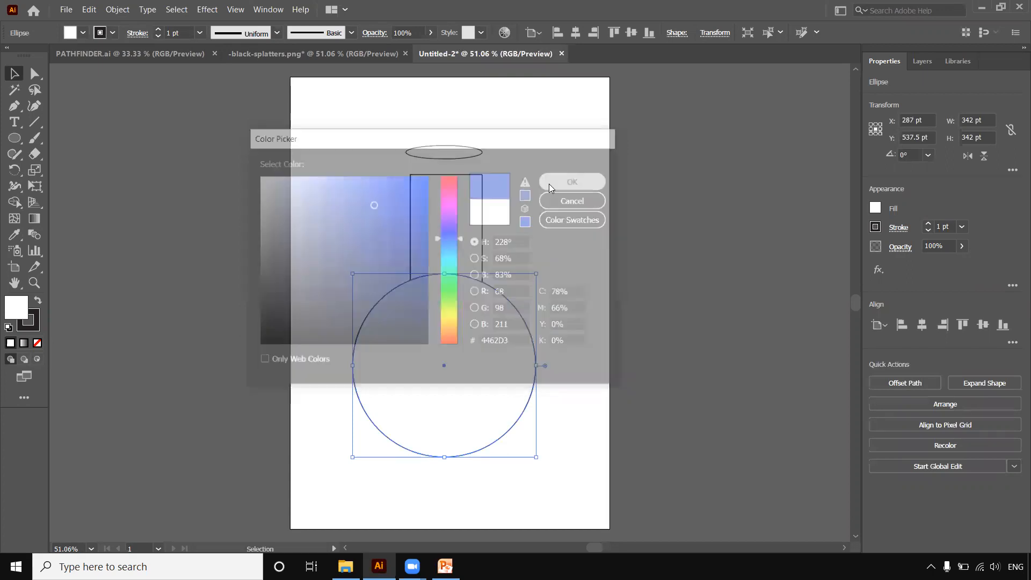
Step: Set the rectangle's stroke weight to 6 pt
{"action": "left_click", "coordinate": [482, 218]}
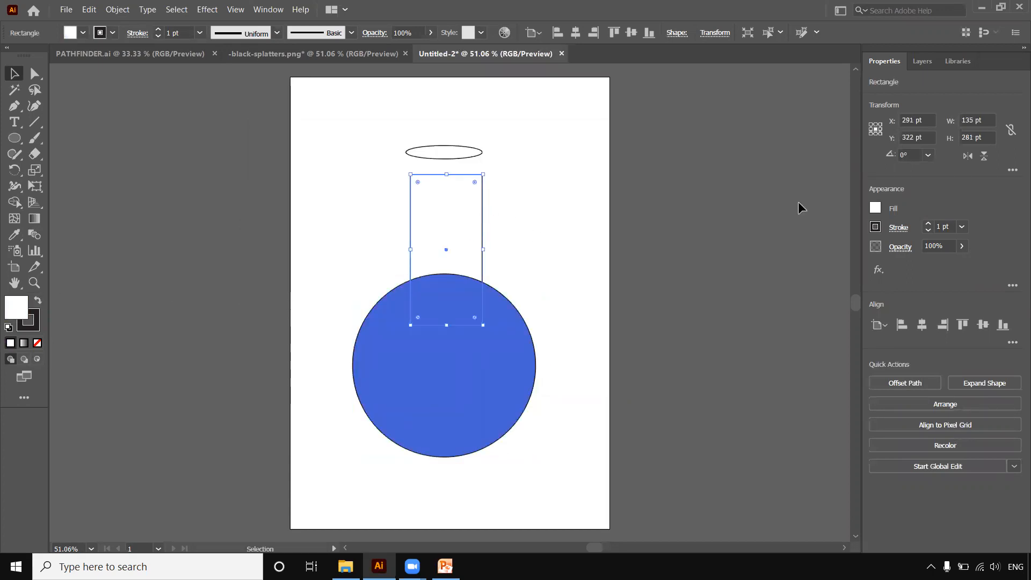
{"action": "left_click", "coordinate": [927, 225]}
{"action": "left_click", "coordinate": [927, 225]}
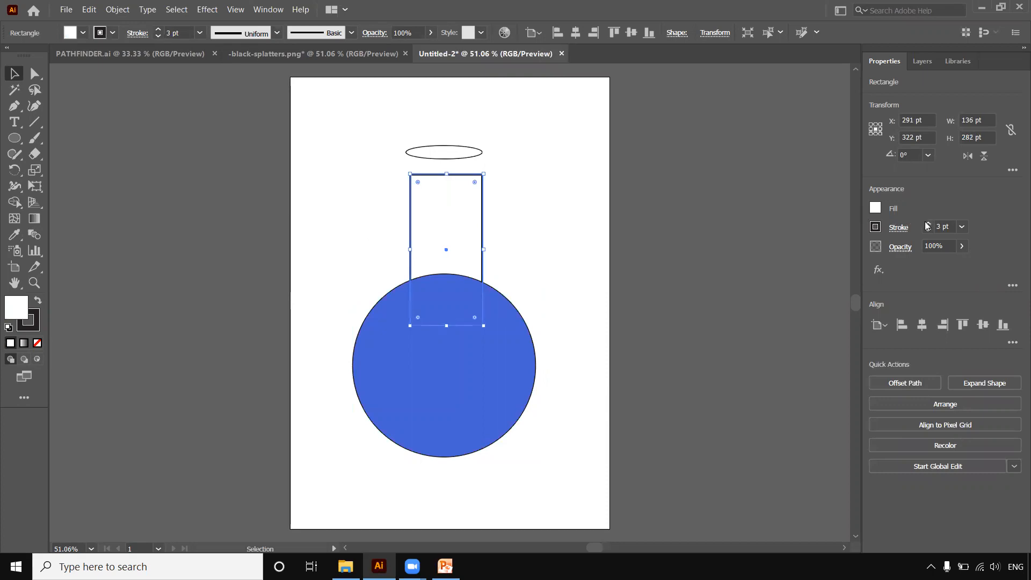
{"action": "left_click", "coordinate": [927, 225]}
{"action": "left_click", "coordinate": [927, 225]}
{"action": "left_click", "coordinate": [927, 225]}
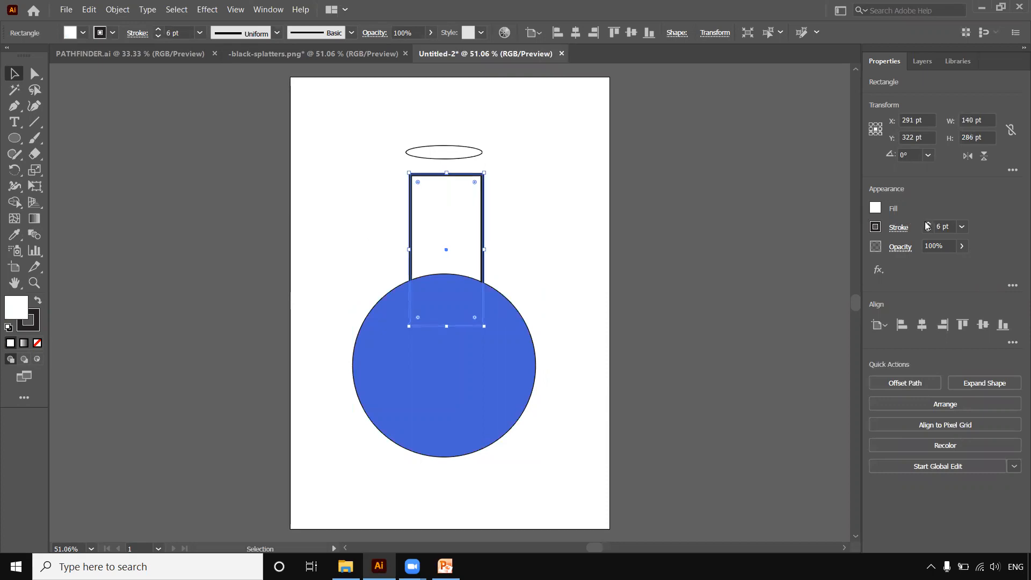
Step: Set the blue circle's stroke weight to 6 pt
{"action": "left_click", "coordinate": [372, 340]}
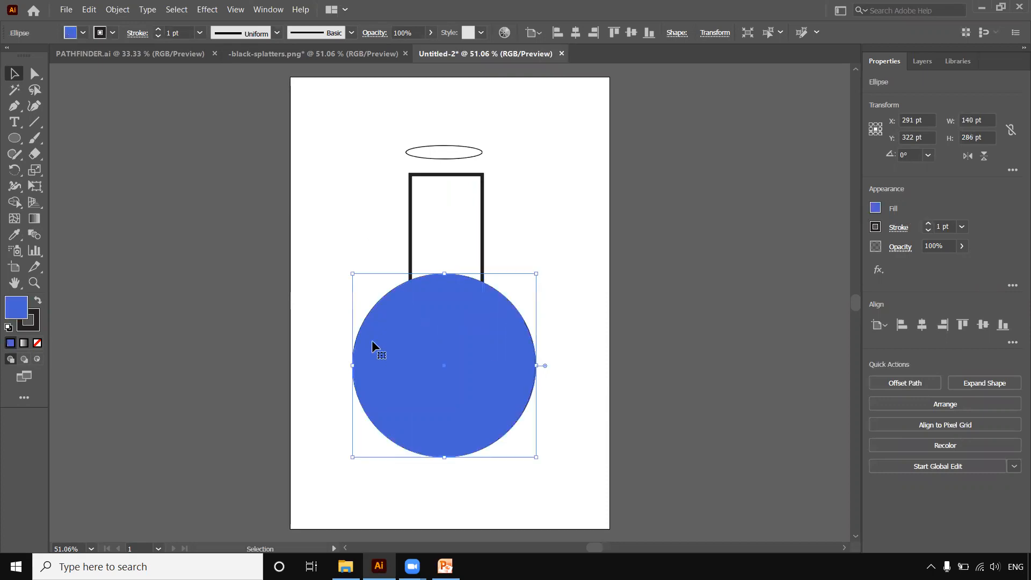
{"action": "left_click", "coordinate": [482, 229]}
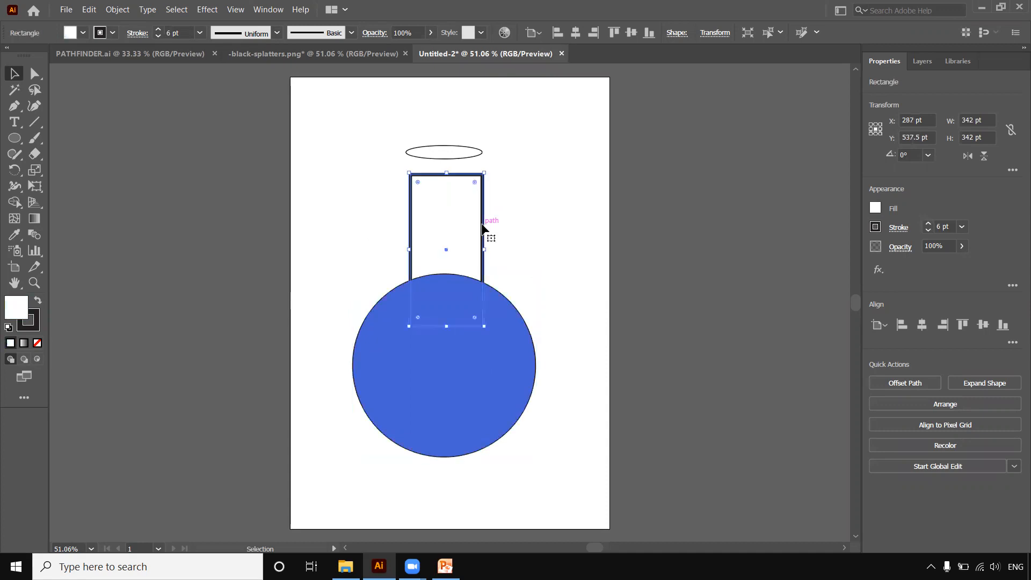
{"action": "left_click", "coordinate": [408, 369]}
{"action": "left_click", "coordinate": [935, 226]}
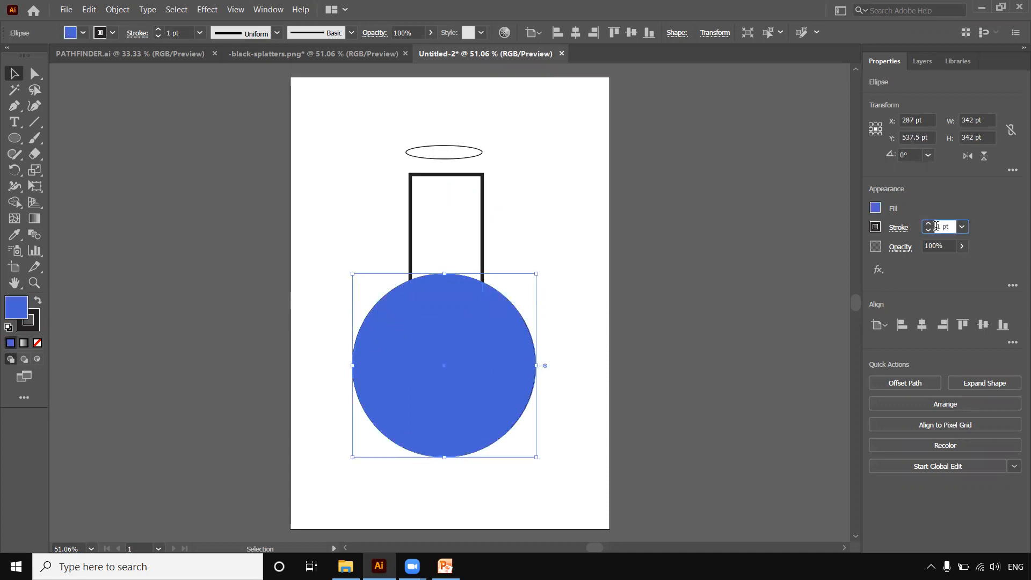
{"action": "double_click", "coordinate": [937, 227]}
{"action": "type", "text": "6"}
{"action": "key", "text": "Return"}
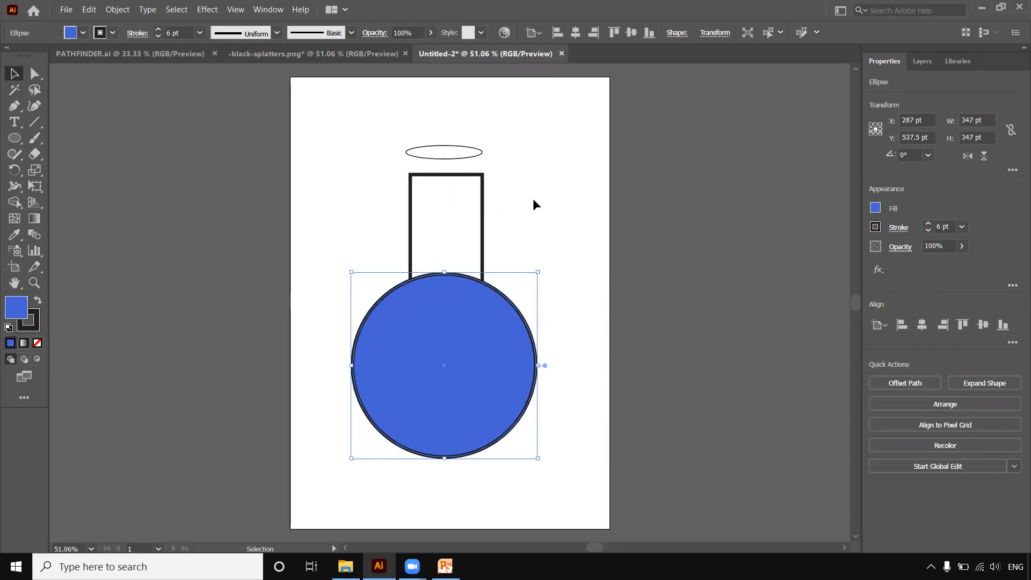
{"action": "left_click", "coordinate": [534, 205]}
Step: Move the flat ellipse onto the rectangle's upper edge, centred on it, and set its stroke weight to 6 pt
{"action": "left_click_drag", "start_coordinate": [444, 153], "coordinate": [445, 176]}
{"action": "left_click", "coordinate": [929, 225]}
{"action": "left_click", "coordinate": [929, 225]}
{"action": "left_click", "coordinate": [929, 225]}
{"action": "left_click", "coordinate": [929, 224]}
{"action": "left_click", "coordinate": [929, 225]}
{"action": "left_click", "coordinate": [553, 265]}
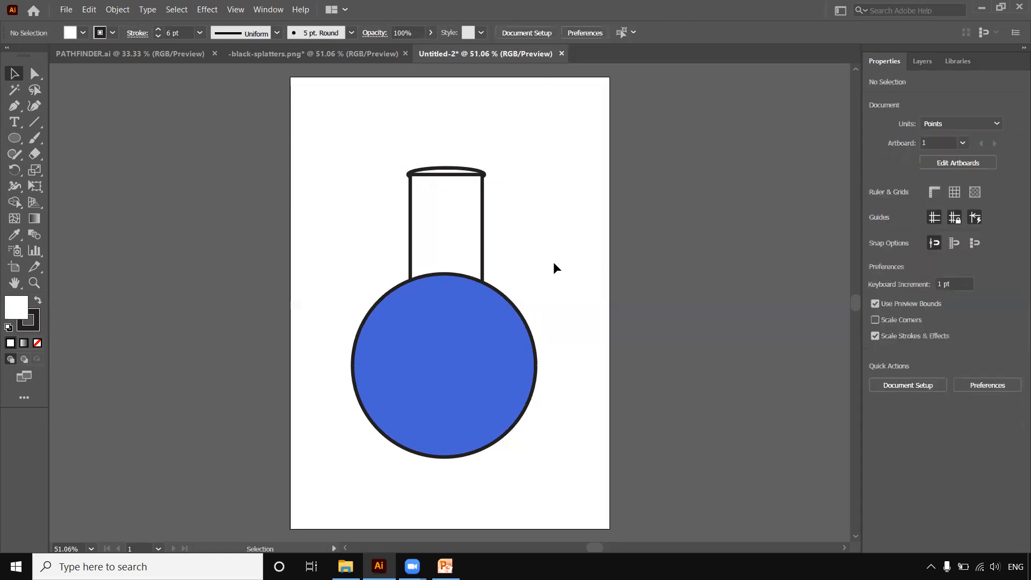
Step: Remove the fill from both the neck rectangle and the rim ellipse, keeping their strokes
{"action": "left_click", "coordinate": [449, 171]}
{"action": "left_click", "coordinate": [451, 221]}
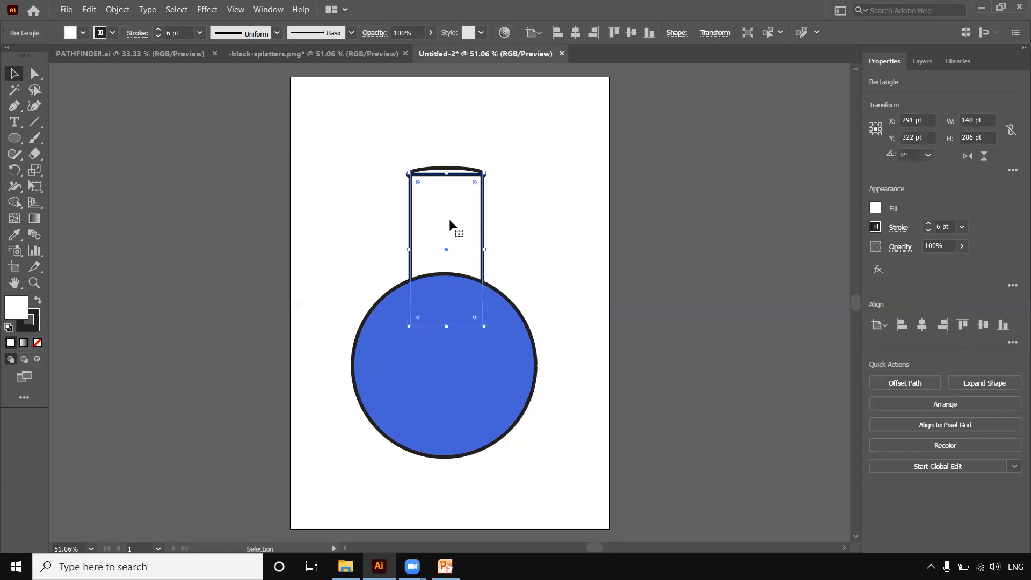
{"action": "left_click", "coordinate": [37, 343]}
{"action": "left_click", "coordinate": [539, 247]}
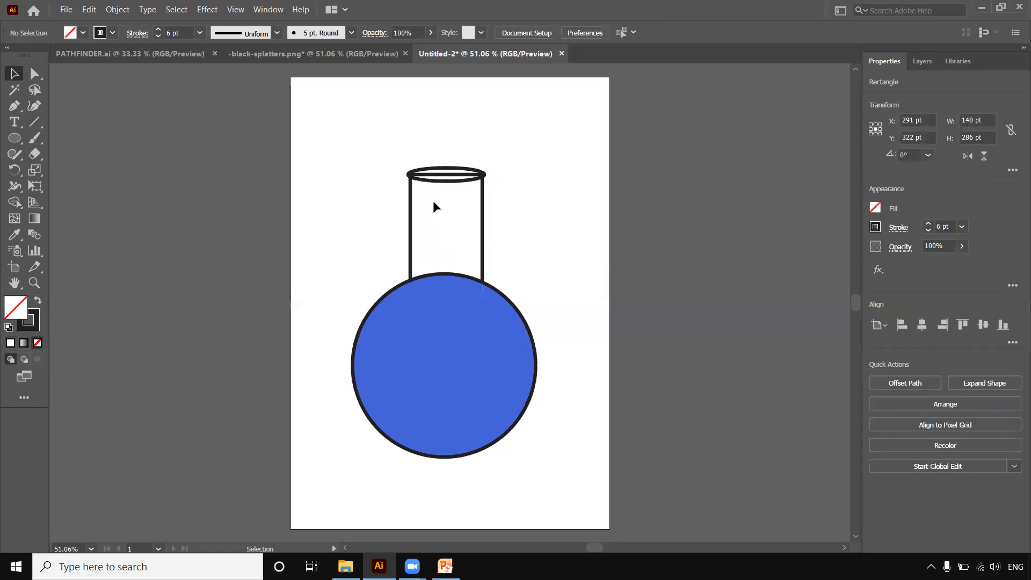
{"action": "left_click", "coordinate": [439, 173]}
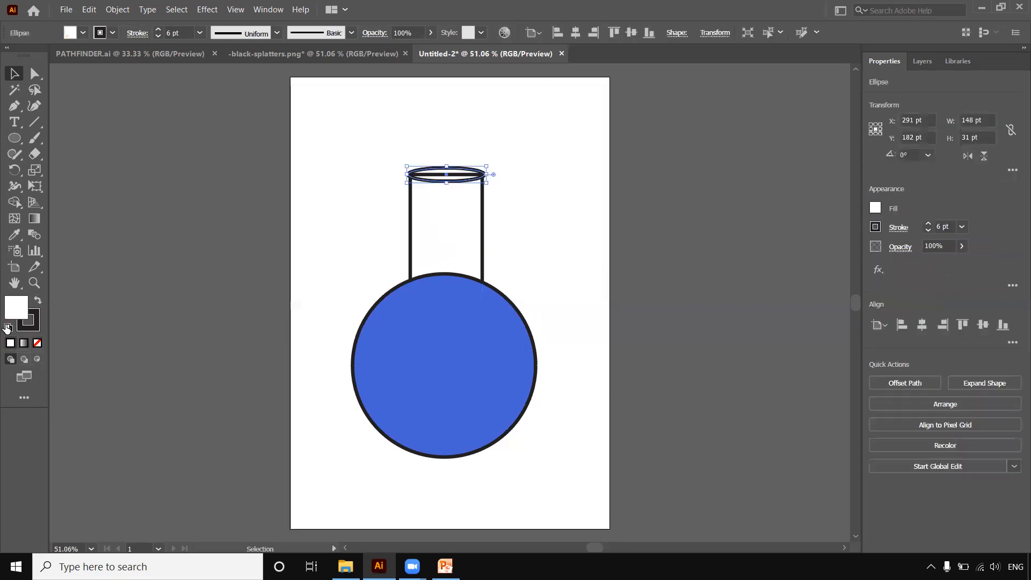
{"action": "left_click", "coordinate": [546, 272]}
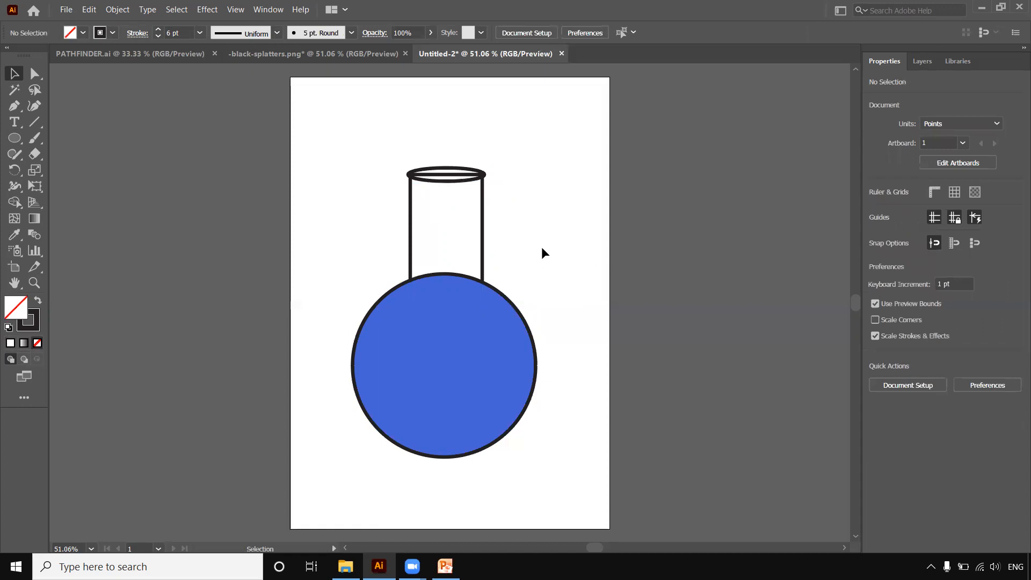
Step: Move the blue circle slightly to the right, onto the artboard's horizontal centre
{"action": "left_click", "coordinate": [466, 344]}
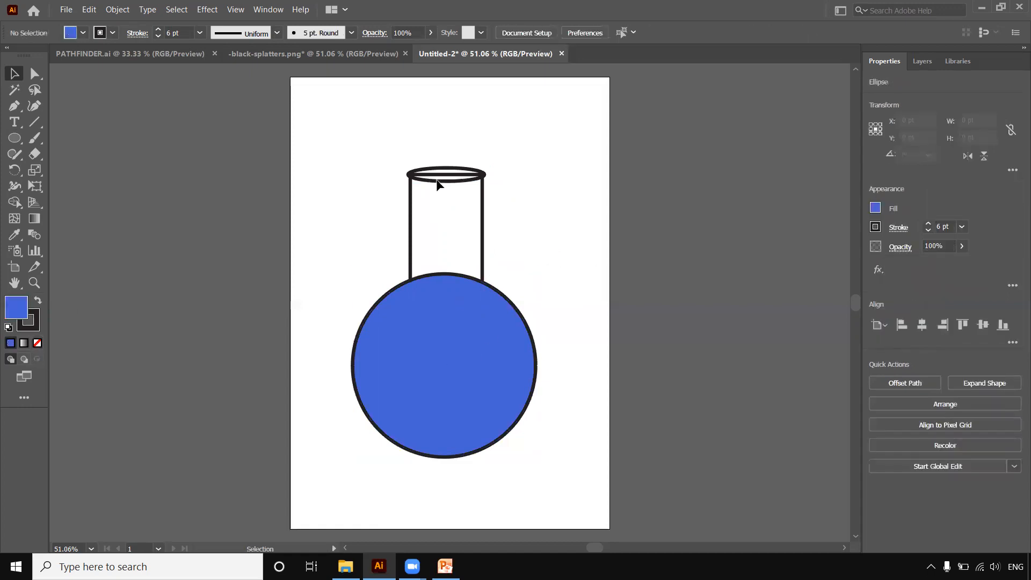
{"action": "left_click_drag", "start_coordinate": [445, 312], "coordinate": [457, 312]}
{"action": "left_click", "coordinate": [558, 257]}
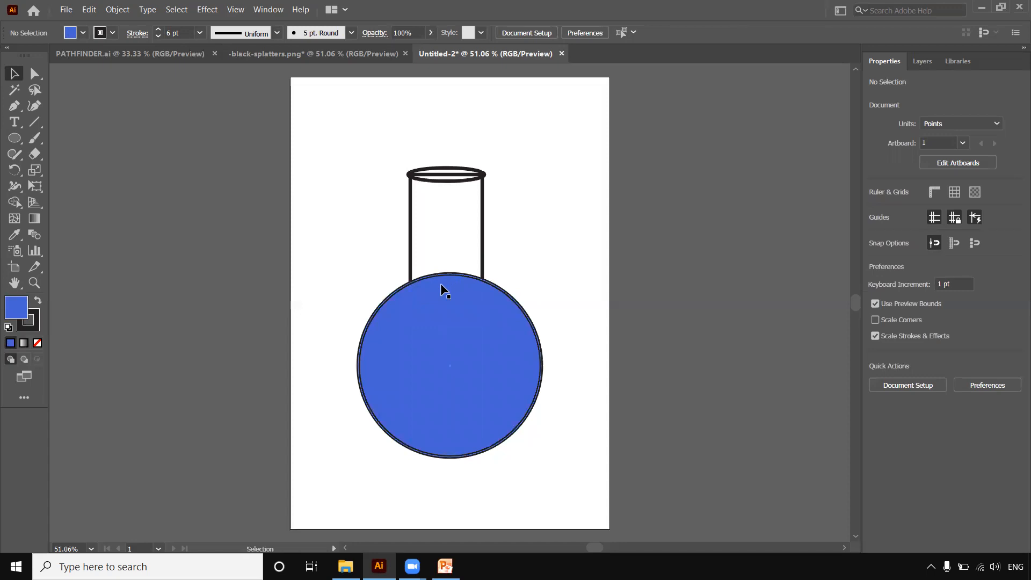
{"action": "left_click", "coordinate": [412, 260]}
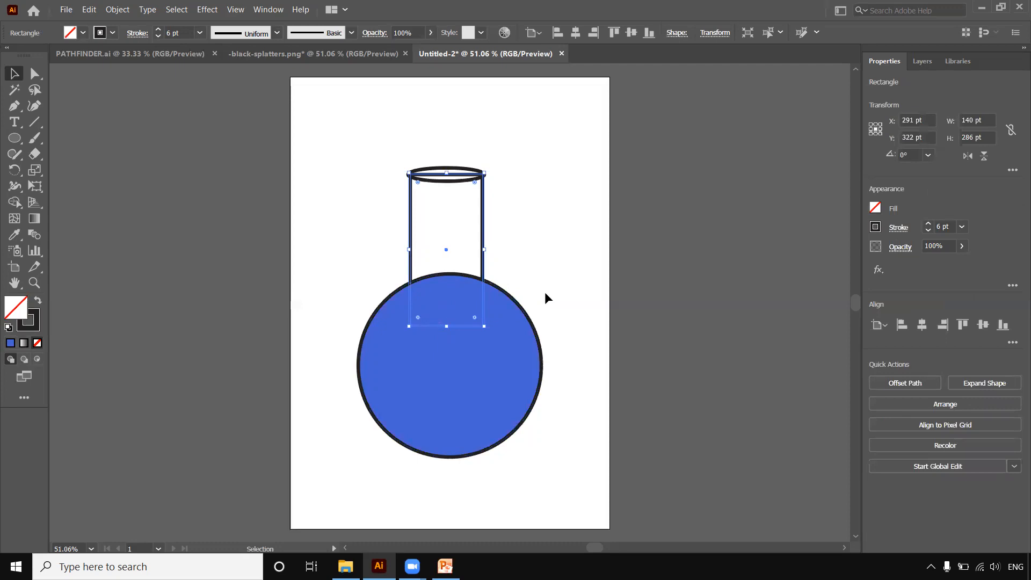
{"action": "left_click", "coordinate": [551, 270]}
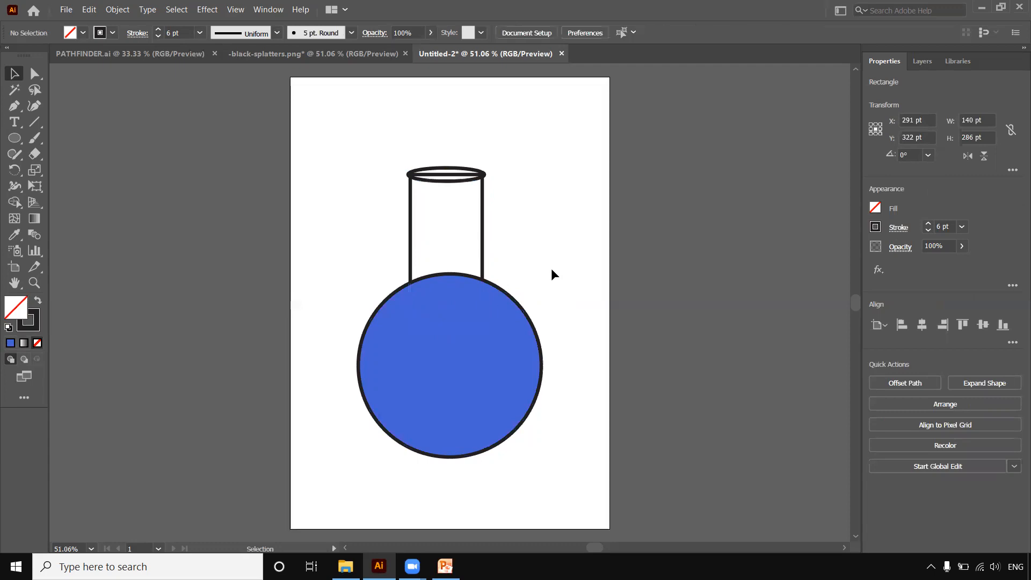
{"action": "left_click", "coordinate": [444, 182]}
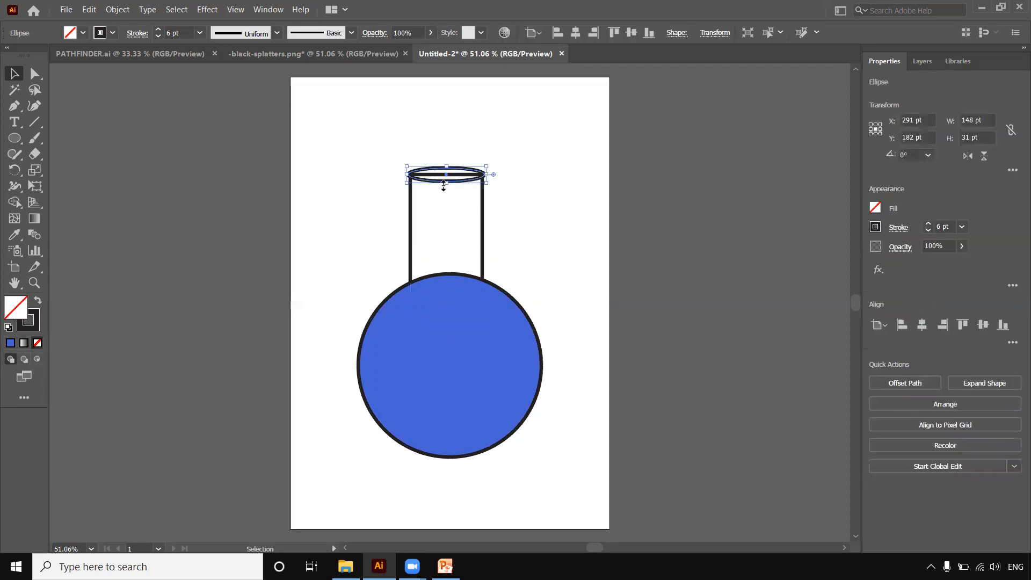
{"action": "left_click", "coordinate": [483, 215]}
{"action": "left_click", "coordinate": [478, 362]}
{"action": "left_click", "coordinate": [552, 237]}
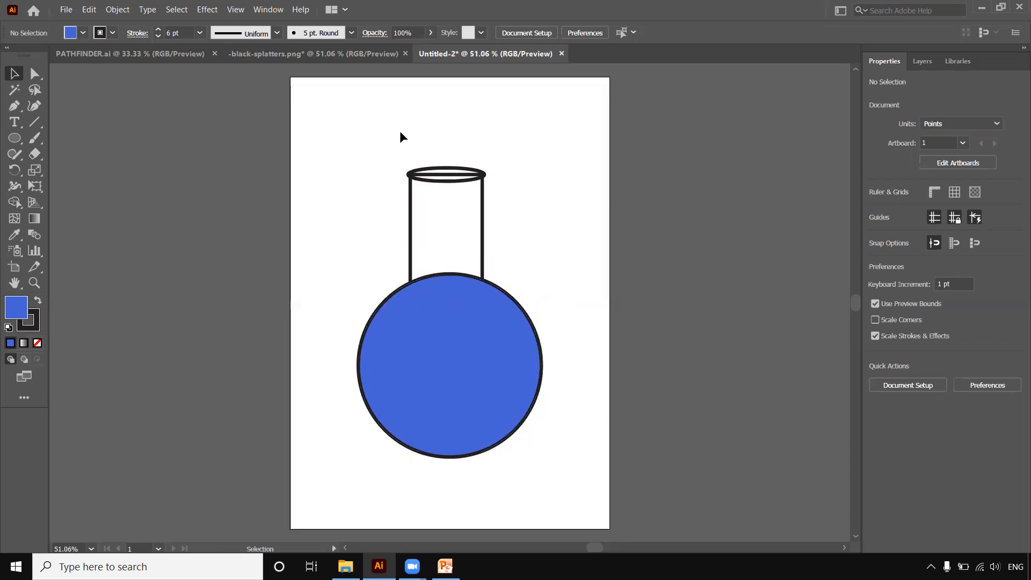
{"action": "left_click_drag", "start_coordinate": [312, 109], "coordinate": [565, 476]}
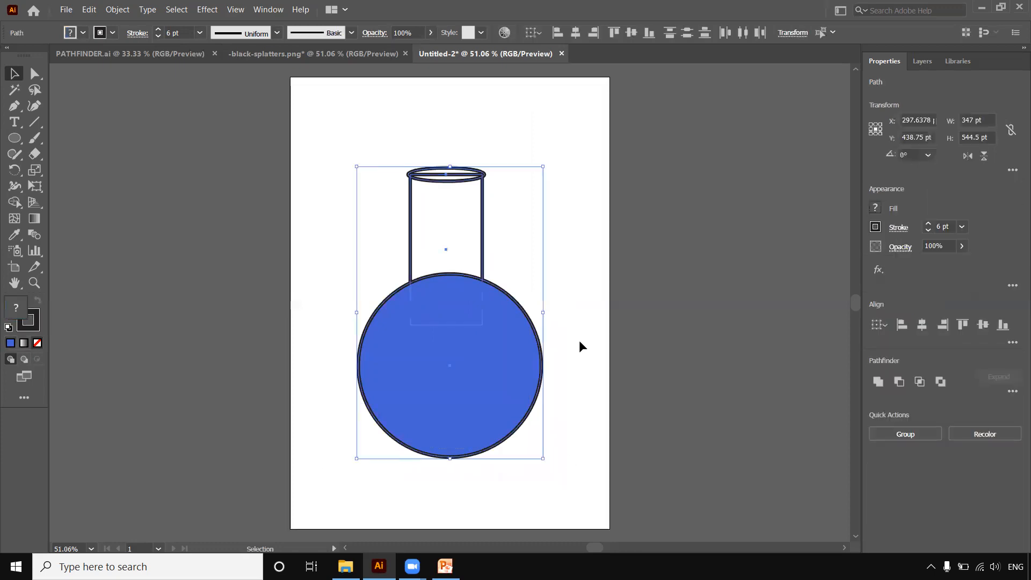
{"action": "left_click", "coordinate": [579, 340]}
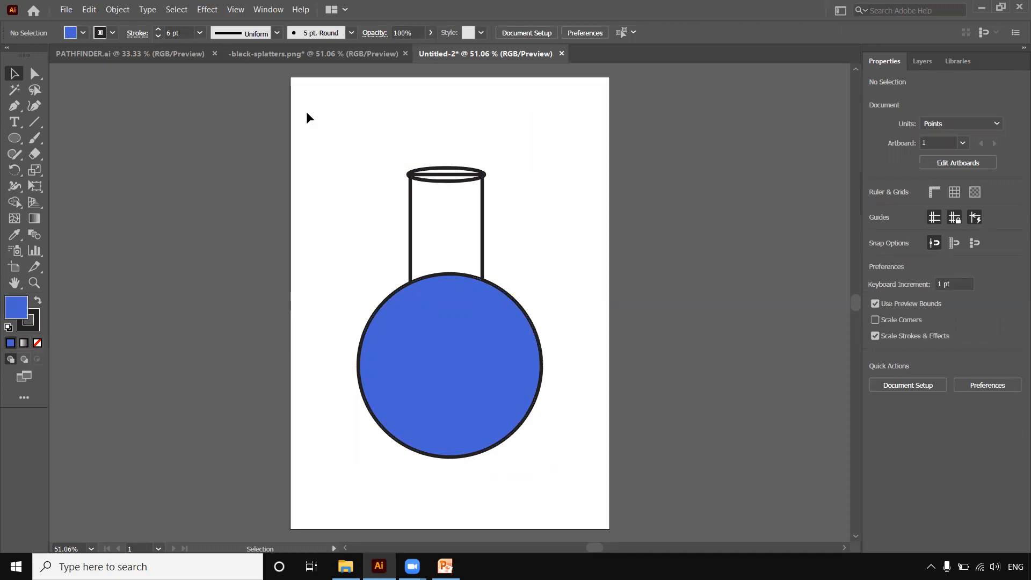
{"action": "left_click_drag", "start_coordinate": [312, 114], "coordinate": [539, 449]}
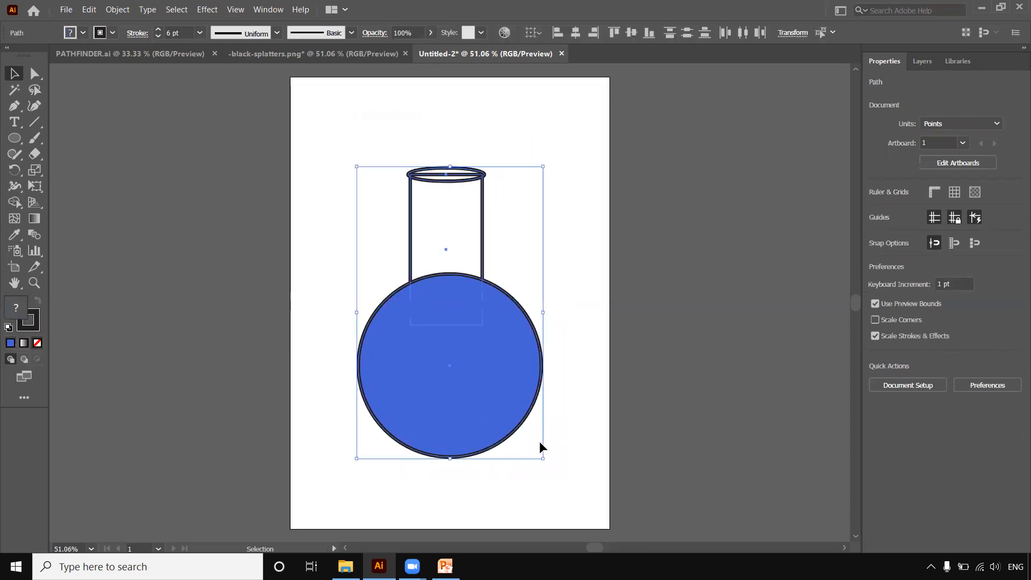
{"action": "left_click", "coordinate": [567, 387]}
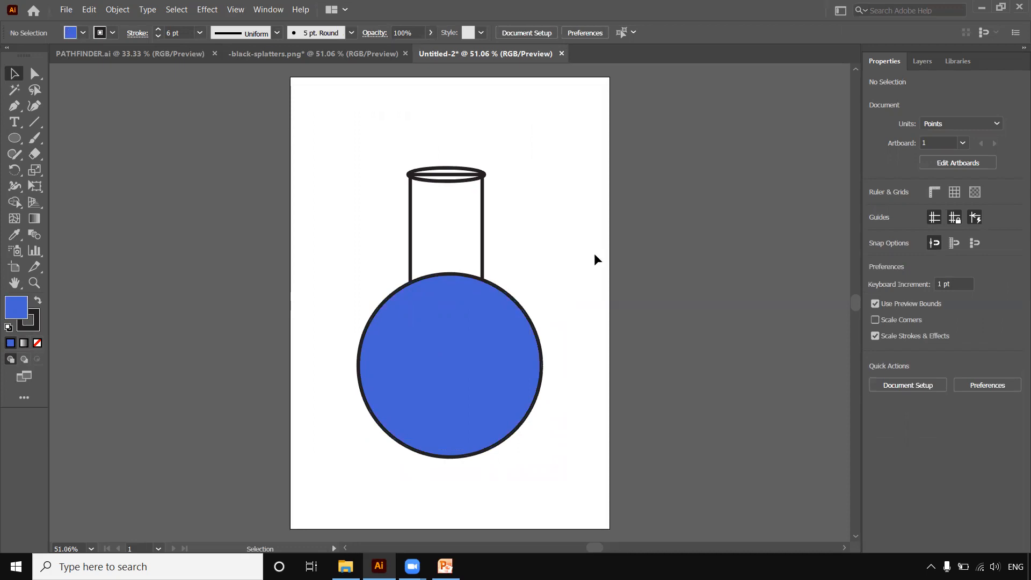
{"action": "left_click", "coordinate": [14, 202]}
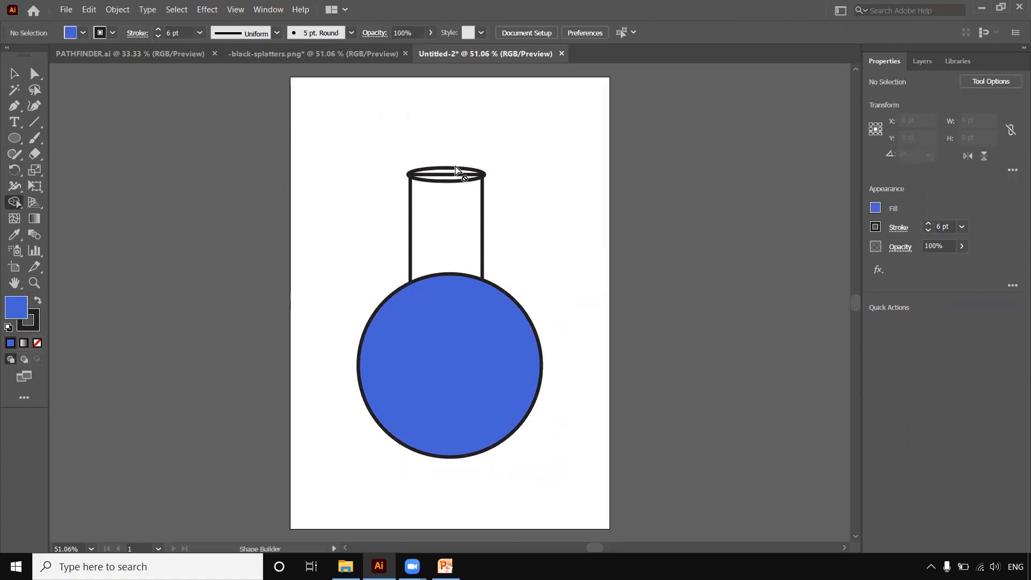
{"action": "left_click", "coordinate": [16, 78]}
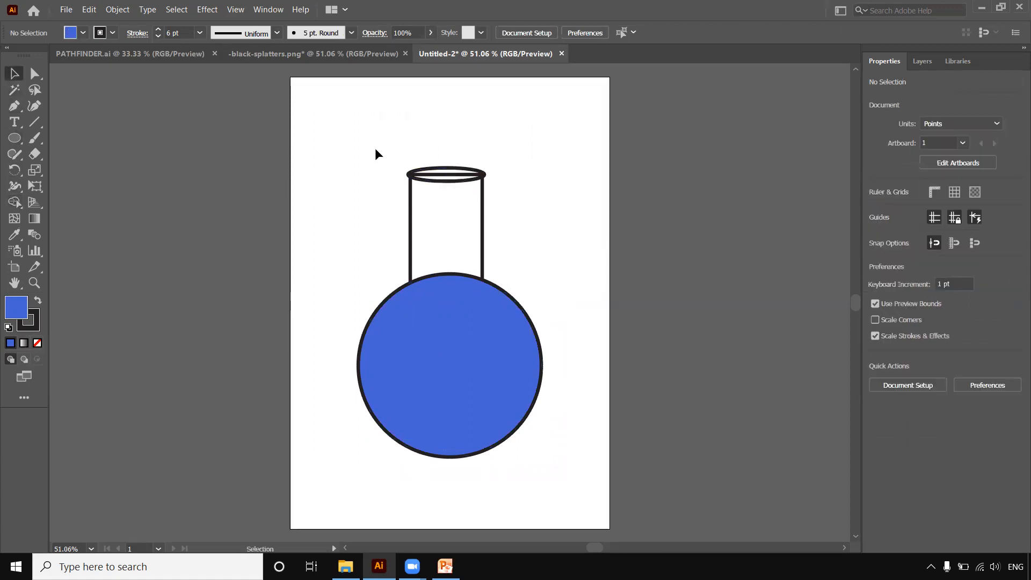
Step: Merge the rim ellipse, neck rectangle and blue circle into one blue flask shape with the Shape Builder tool
{"action": "left_click_drag", "start_coordinate": [353, 149], "coordinate": [461, 457]}
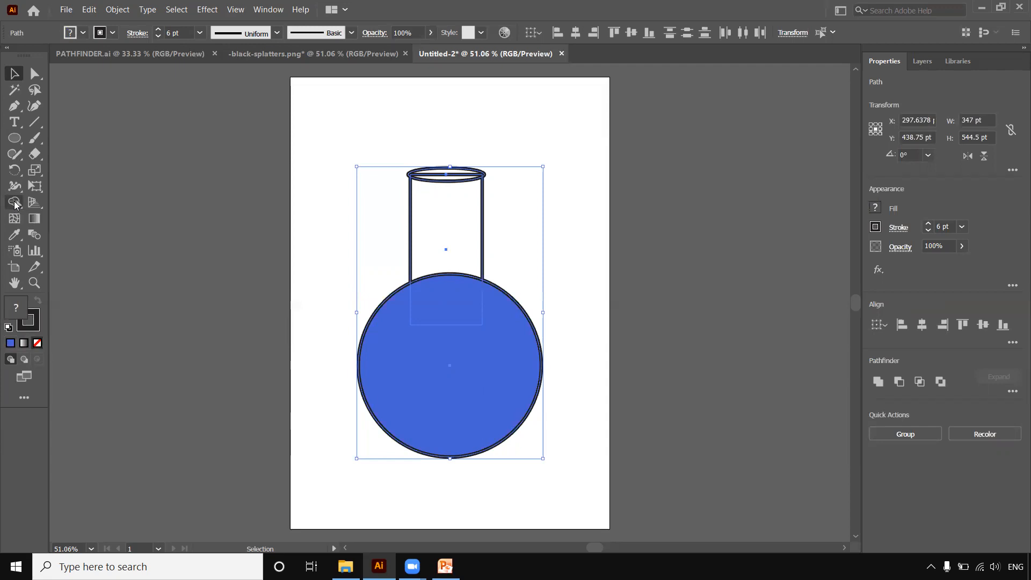
{"action": "left_click", "coordinate": [15, 203]}
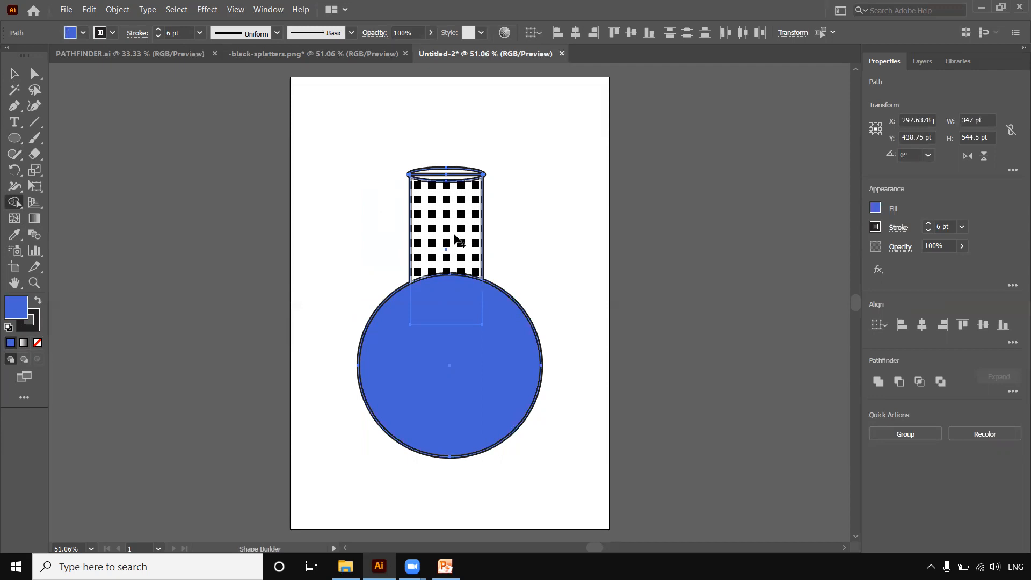
{"action": "key", "text": "v"}
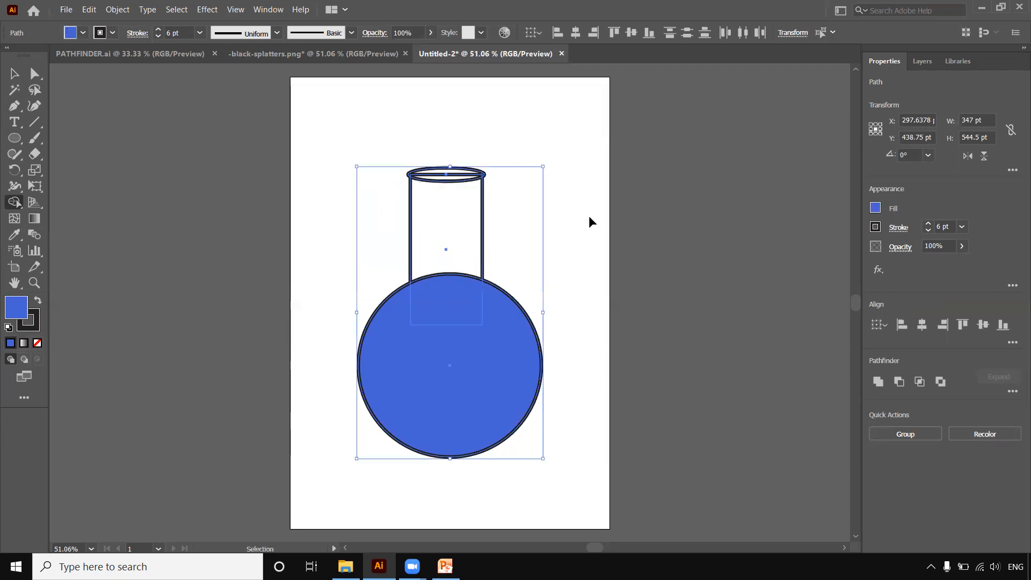
{"action": "key", "text": "ctrl+equal"}
{"action": "key", "text": "ctrl+equal"}
{"action": "key", "text": "ctrl+minus"}
{"action": "key", "text": "shift+m"}
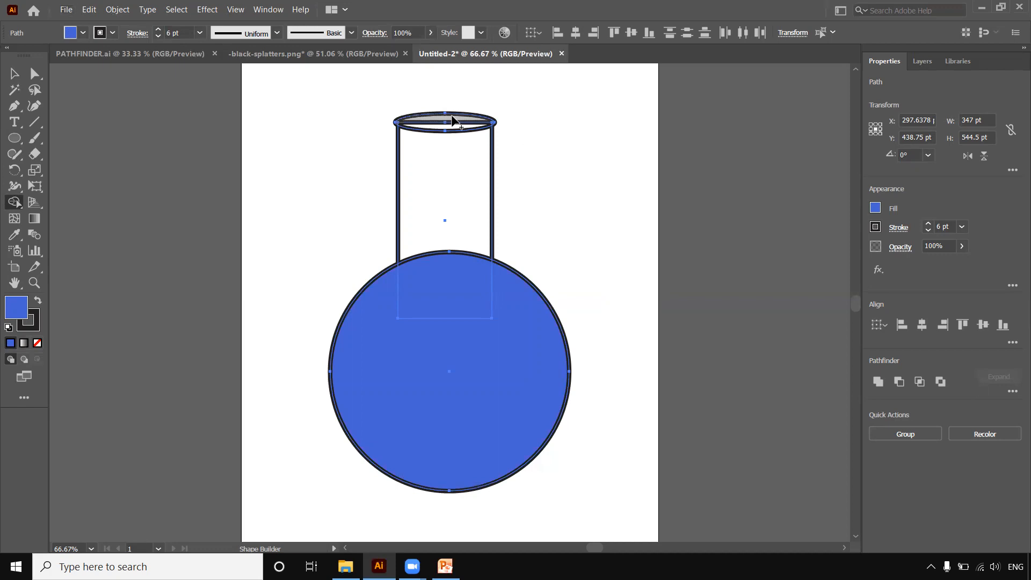
{"action": "left_click_drag", "start_coordinate": [452, 119], "coordinate": [451, 214]}
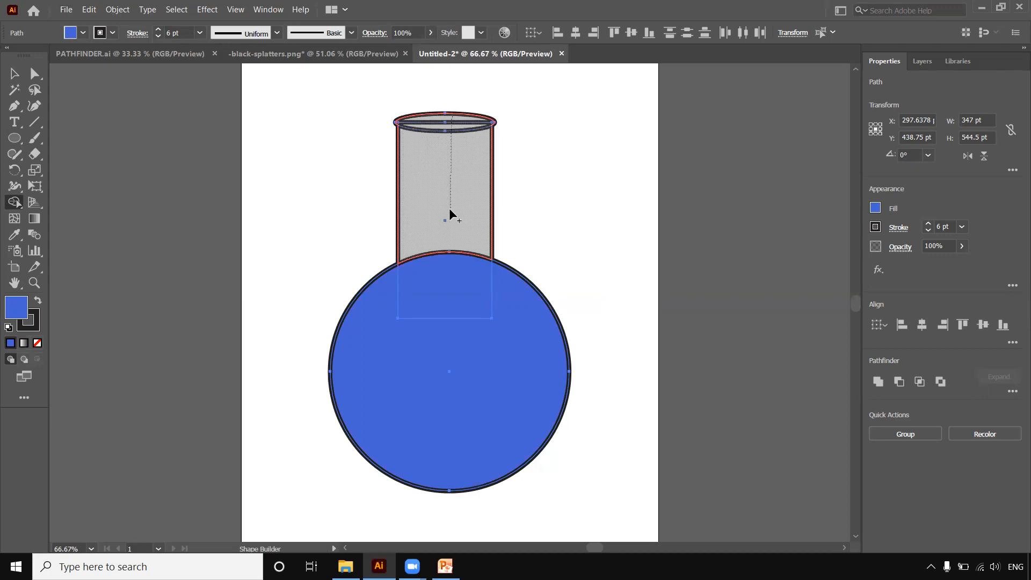
{"action": "mouse_move", "coordinate": [451, 214]}
{"action": "left_mouse_down"}
{"action": "mouse_move", "coordinate": [458, 249]}
{"action": "mouse_move", "coordinate": [442, 372]}
{"action": "left_mouse_up"}
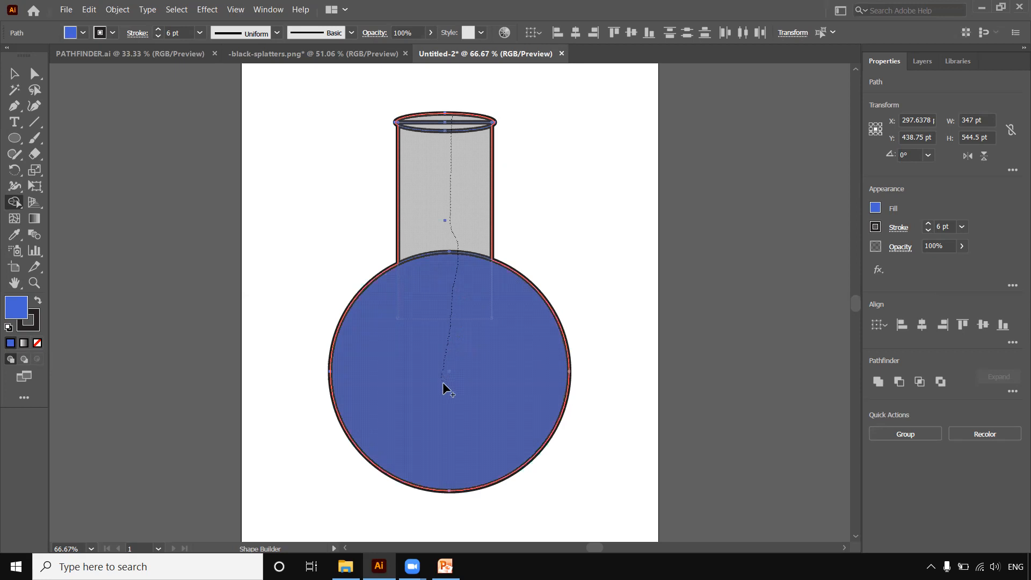
{"action": "left_click_drag", "start_coordinate": [455, 391], "coordinate": [457, 393]}
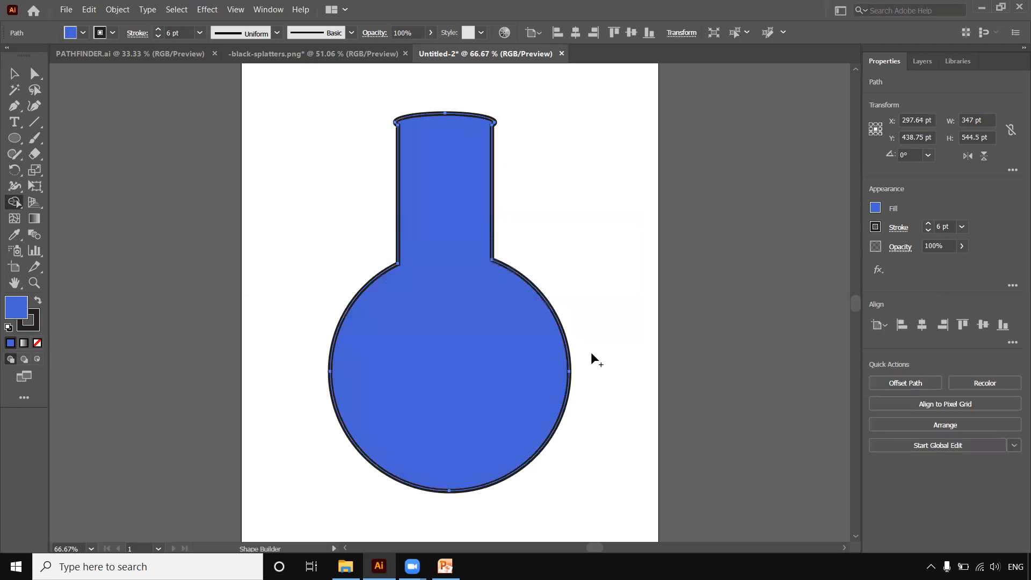
{"action": "key", "text": "v"}
{"action": "left_click", "coordinate": [636, 240]}
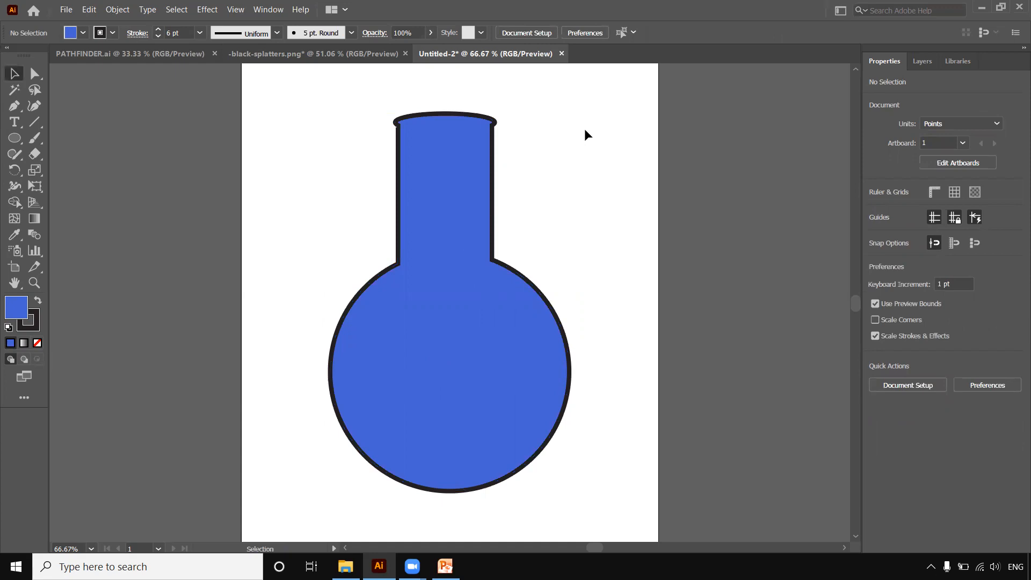
Step: Scale the flask down proportionally to about 185 by 291 pt and move it to the artboard's upper-left corner
{"action": "left_click", "coordinate": [445, 161]}
{"action": "left_click_drag", "start_coordinate": [367, 189], "coordinate": [441, 201]}
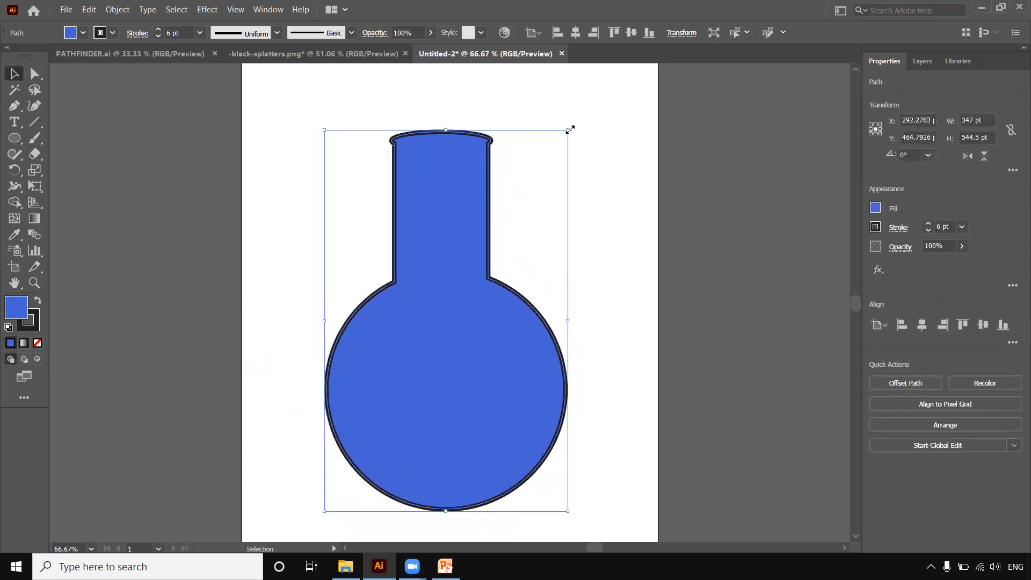
{"action": "mouse_move", "coordinate": [568, 130]}
{"action": "left_mouse_down"}
{"action": "mouse_move", "coordinate": [513, 166]}
{"action": "mouse_move", "coordinate": [465, 219]}
{"action": "mouse_move", "coordinate": [453, 306]}
{"action": "left_mouse_up"}
{"action": "left_click_drag", "start_coordinate": [381, 360], "coordinate": [311, 149]}
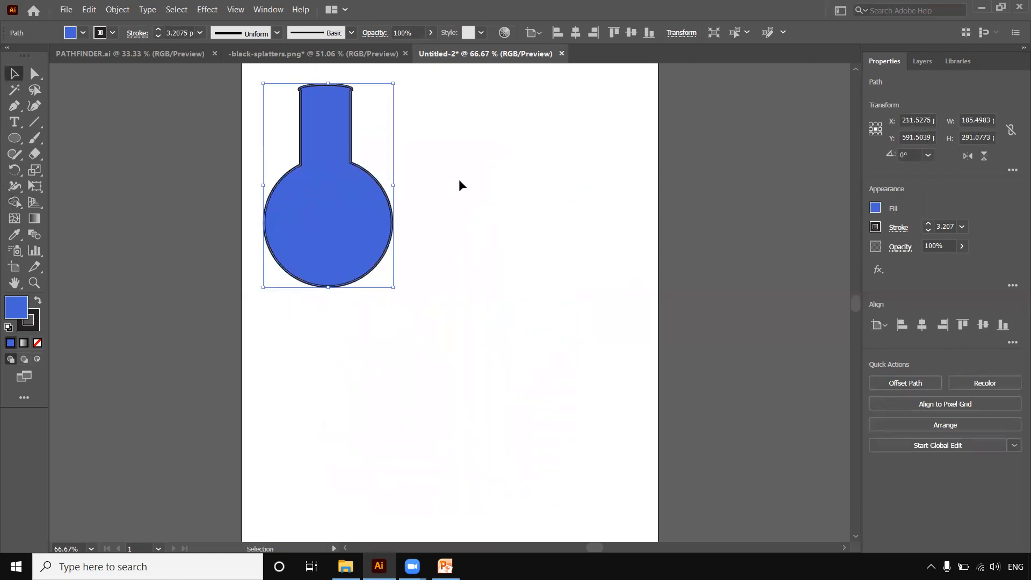
{"action": "left_click", "coordinate": [459, 179]}
{"action": "left_click", "coordinate": [332, 199]}
{"action": "left_click", "coordinate": [288, 112]}
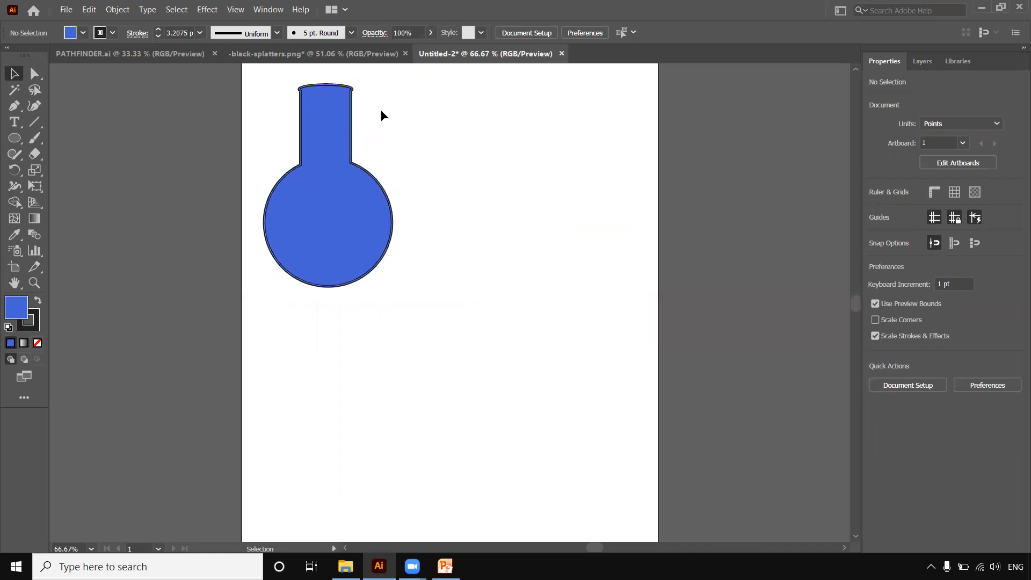
{"action": "left_click", "coordinate": [331, 128]}
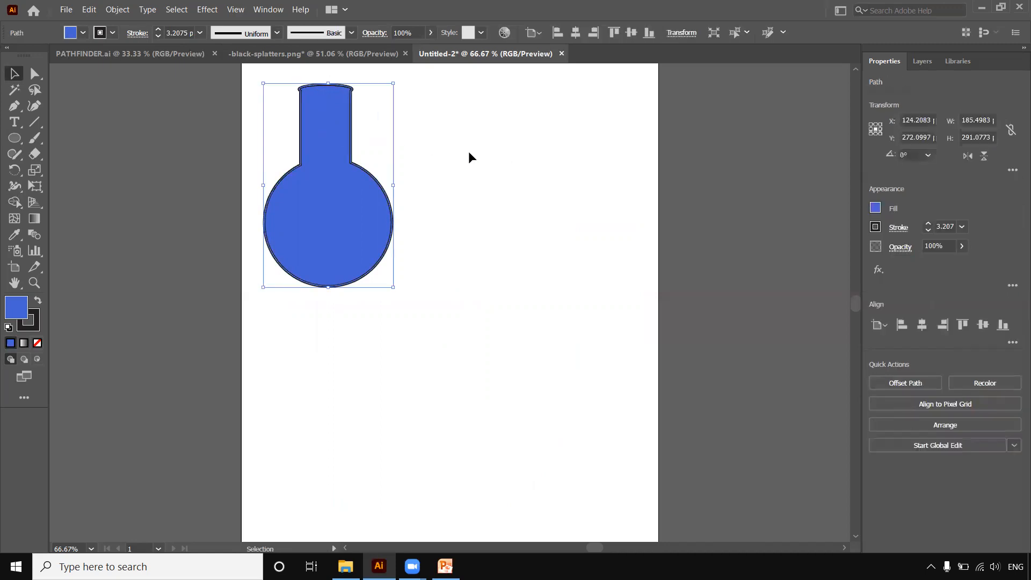
{"action": "left_click", "coordinate": [469, 152]}
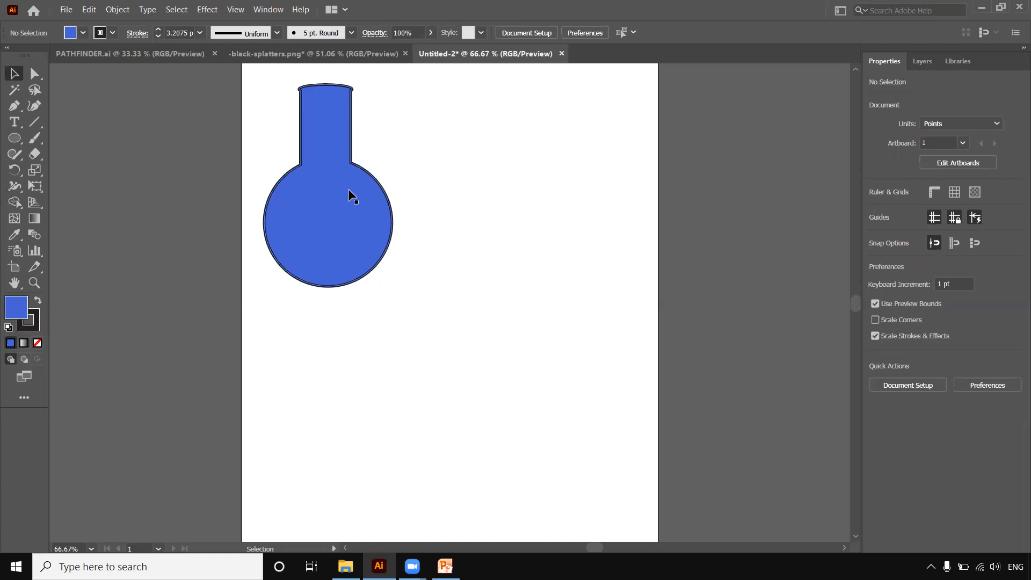
{"action": "left_click", "coordinate": [370, 236]}
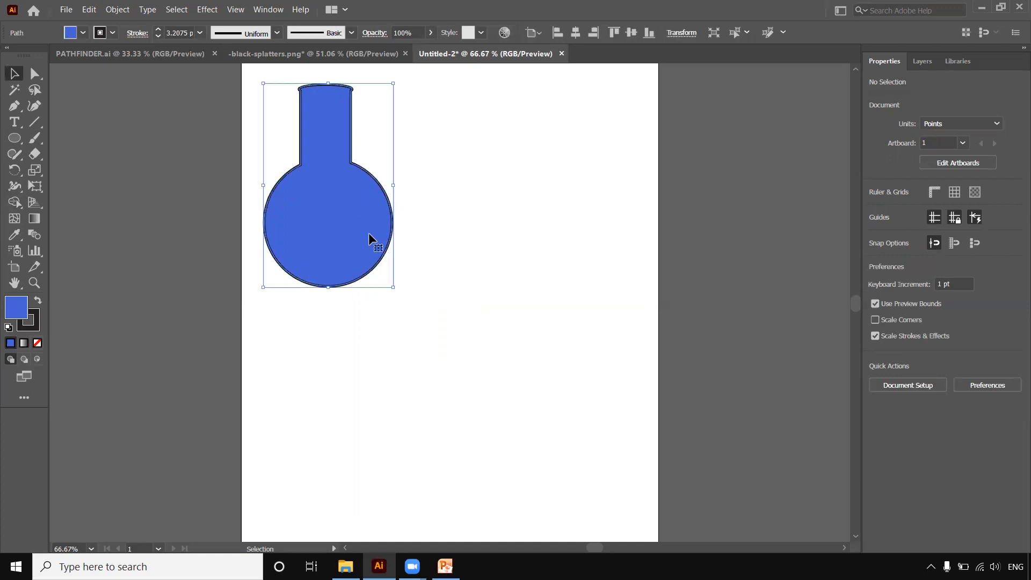
{"action": "left_click", "coordinate": [468, 211]}
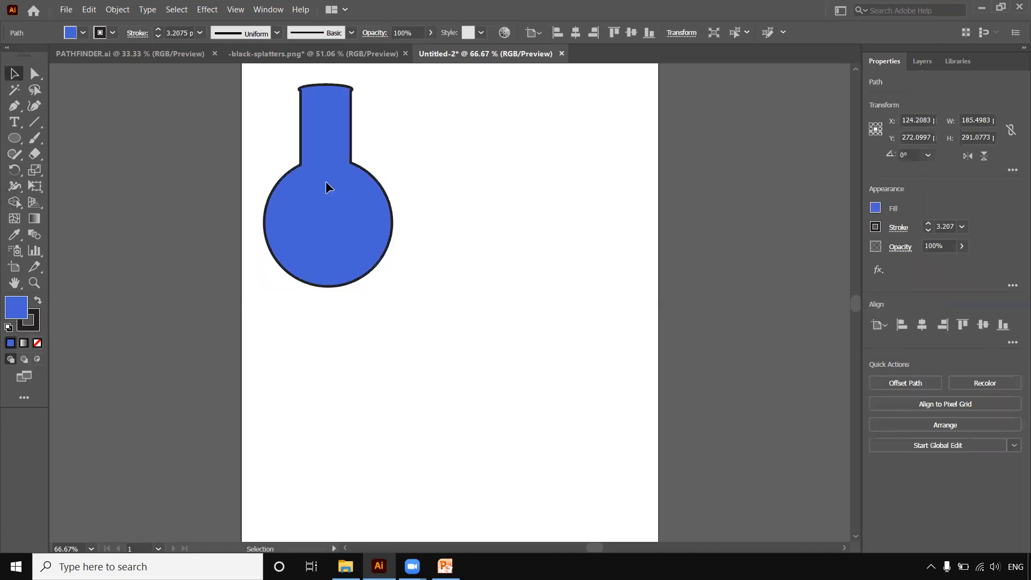
Step: Draw a circle about 118 pt wide below the flask, using the light blue fill A2B5F2
{"action": "left_click", "coordinate": [14, 138]}
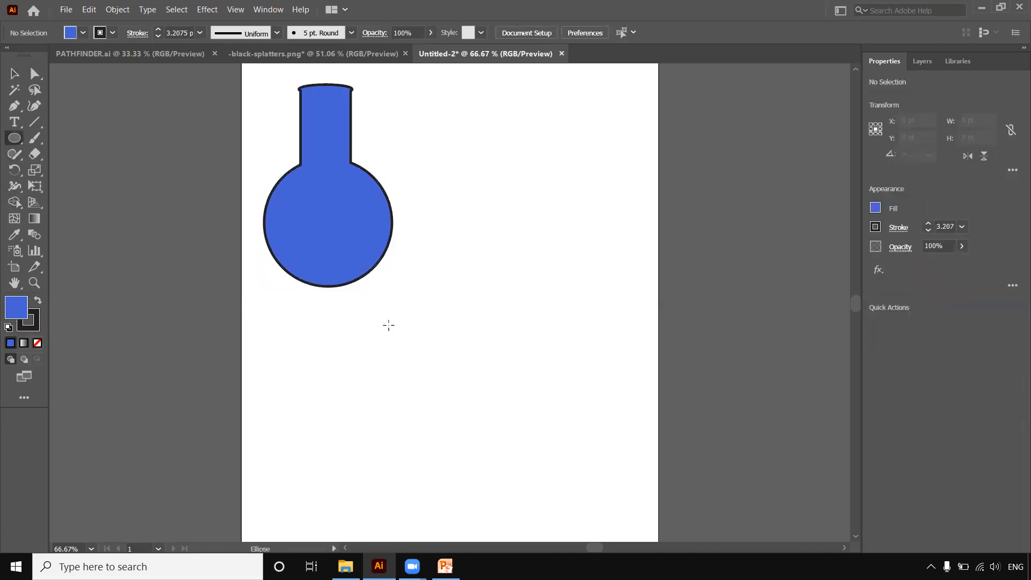
{"action": "double_click", "coordinate": [14, 314]}
{"action": "left_click_drag", "start_coordinate": [340, 203], "coordinate": [313, 183]}
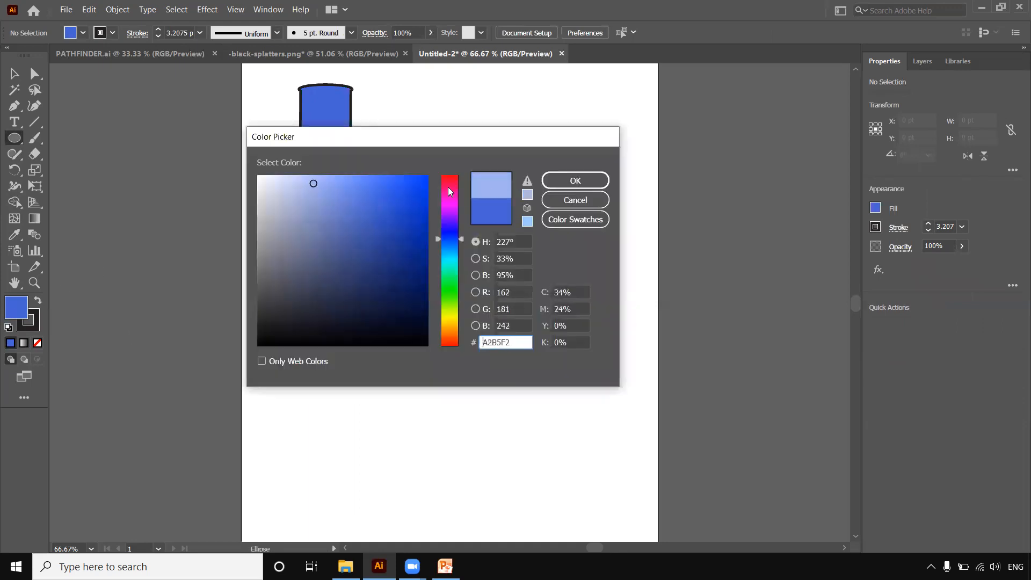
{"action": "left_click", "coordinate": [541, 184]}
{"action": "left_click_drag", "start_coordinate": [358, 310], "coordinate": [441, 392]}
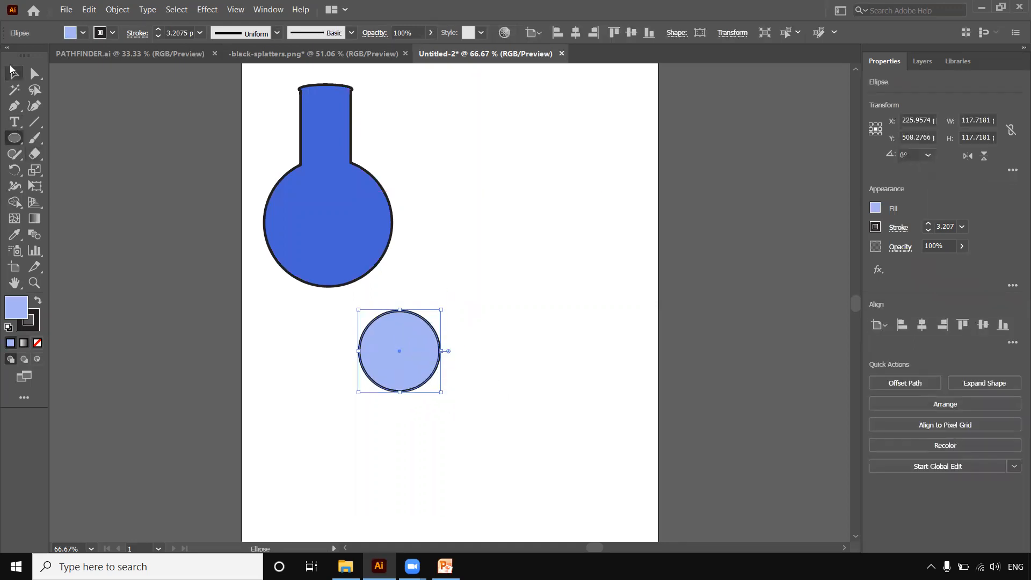
Step: Duplicate the light blue circle four times, scaling the copies to different sizes and overlapping them as a cloud
{"action": "left_click", "coordinate": [14, 73]}
{"action": "mouse_move", "coordinate": [434, 352]}
{"action": "left_mouse_down"}
{"action": "mouse_move", "coordinate": [471, 317]}
{"action": "mouse_move", "coordinate": [500, 349]}
{"action": "mouse_move", "coordinate": [518, 343]}
{"action": "mouse_move", "coordinate": [536, 370]}
{"action": "mouse_move", "coordinate": [617, 421]}
{"action": "mouse_move", "coordinate": [582, 422]}
{"action": "left_mouse_up"}
{"action": "left_click_drag", "start_coordinate": [544, 380], "coordinate": [327, 409]}
{"action": "left_click_drag", "start_coordinate": [274, 318], "coordinate": [315, 325]}
{"action": "left_click_drag", "start_coordinate": [350, 380], "coordinate": [367, 403]}
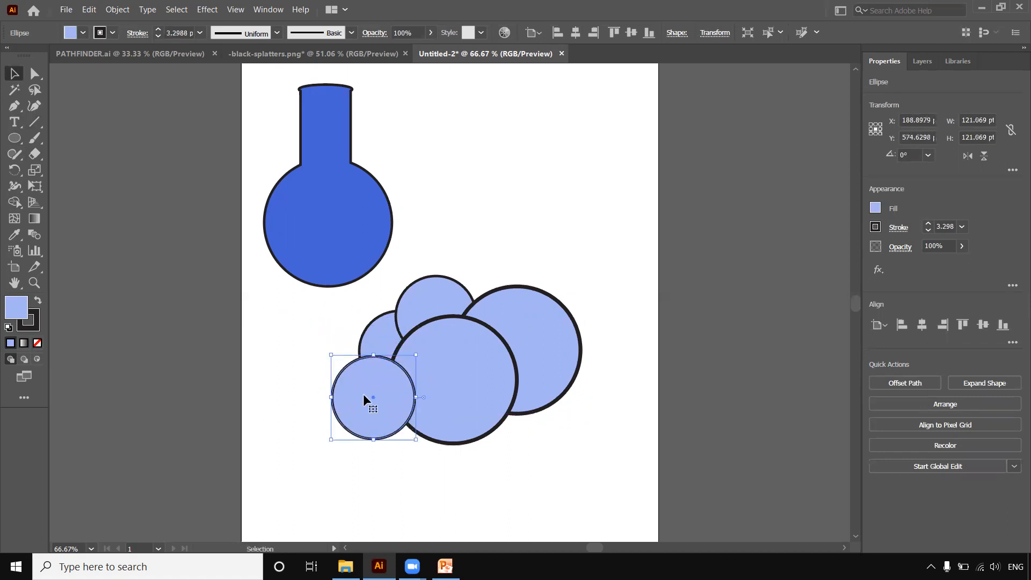
Step: Enlarge the cloud's lower-left circle, copy it along the lower and right edges, and add a copy about 91 pt wide on top
{"action": "left_click_drag", "start_coordinate": [332, 353], "coordinate": [314, 341]}
{"action": "left_click_drag", "start_coordinate": [342, 379], "coordinate": [419, 439]}
{"action": "left_click", "coordinate": [465, 395]}
{"action": "left_click_drag", "start_coordinate": [457, 402], "coordinate": [514, 288]}
{"action": "left_click_drag", "start_coordinate": [546, 252], "coordinate": [510, 277]}
{"action": "left_click_drag", "start_coordinate": [496, 317], "coordinate": [509, 297]}
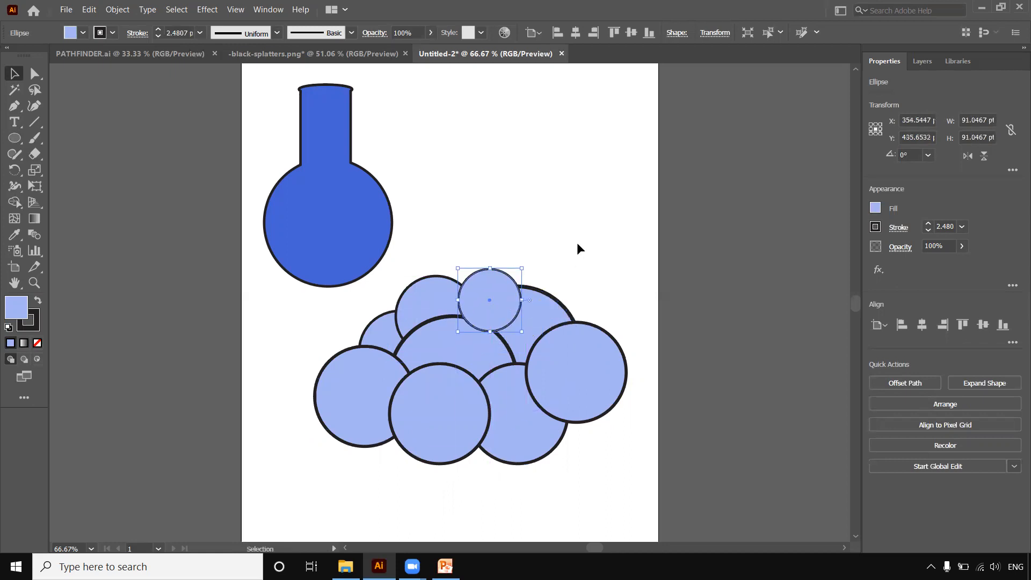
{"action": "left_click", "coordinate": [577, 244]}
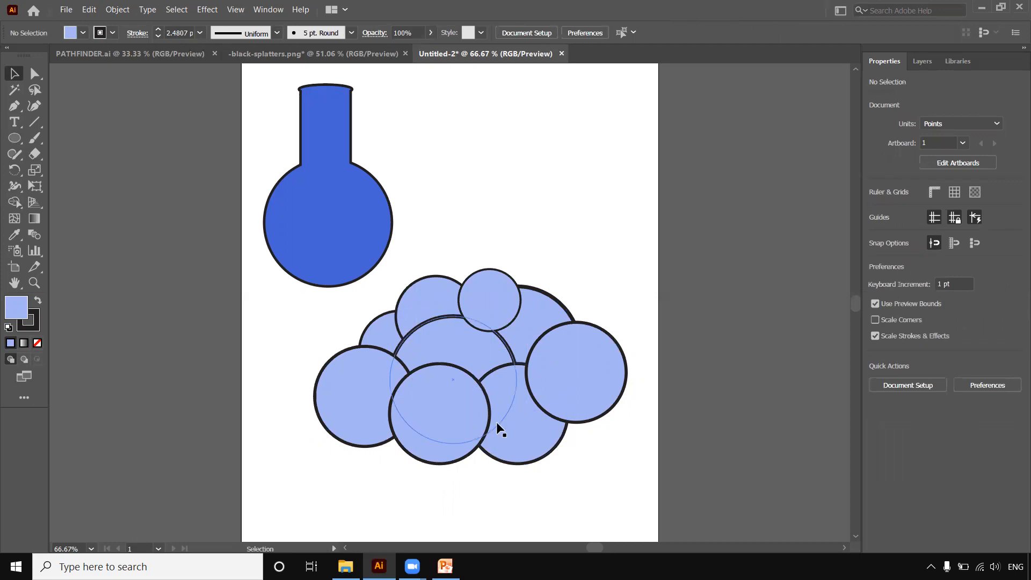
Step: Select all the cloud's circles, try merging the two topmost regions with the Shape Builder tool, and undo that merge
{"action": "left_click_drag", "start_coordinate": [301, 332], "coordinate": [606, 433]}
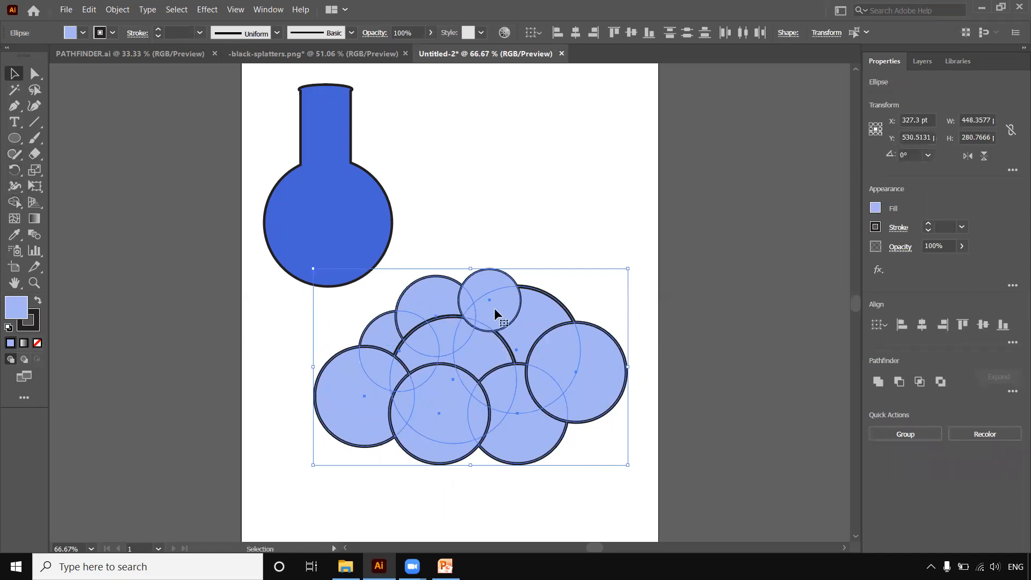
{"action": "left_click", "coordinate": [14, 202]}
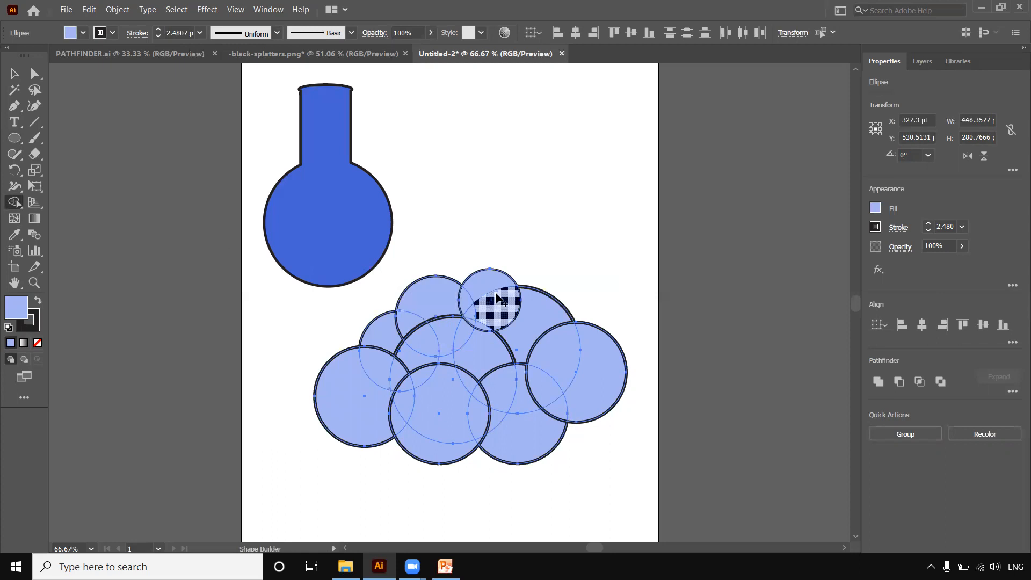
{"action": "left_click_drag", "start_coordinate": [484, 282], "coordinate": [433, 296]}
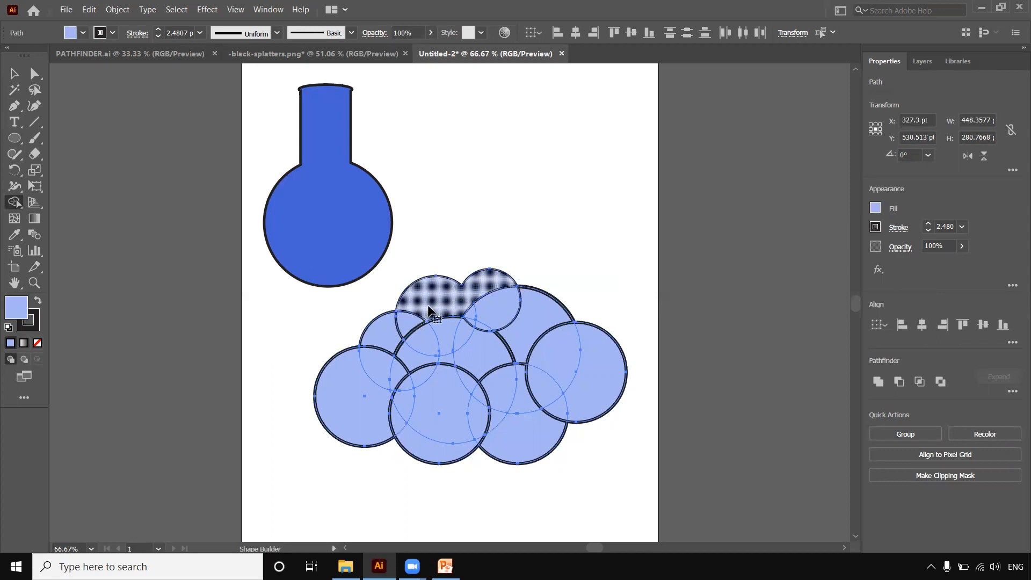
{"action": "key", "text": "ctrl+z"}
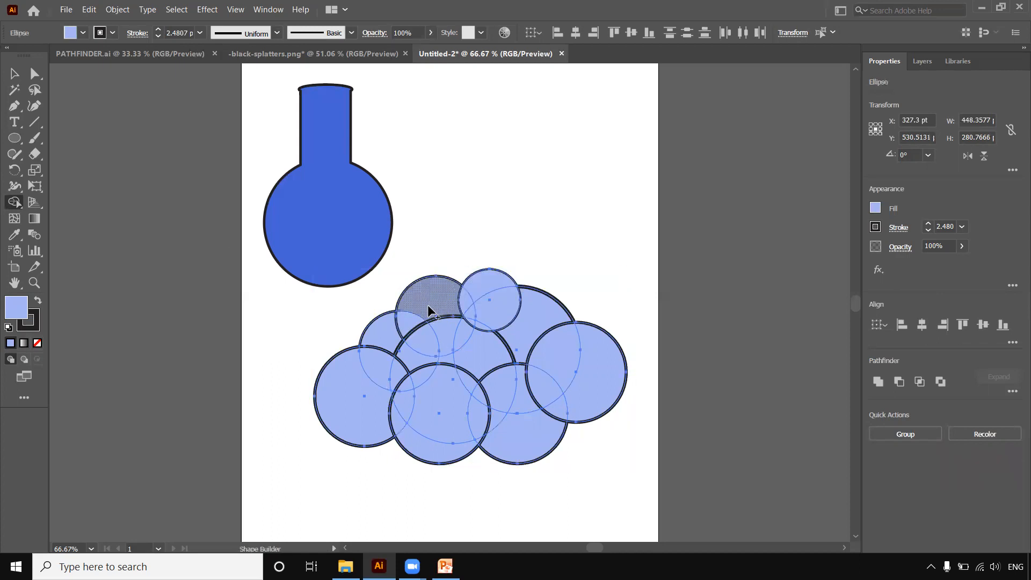
Step: Try subtracting overlapping regions from the middle of the cloud with the Shape Builder tool, and undo the subtractions
{"action": "left_click", "coordinate": [478, 350], "text": "alt"}
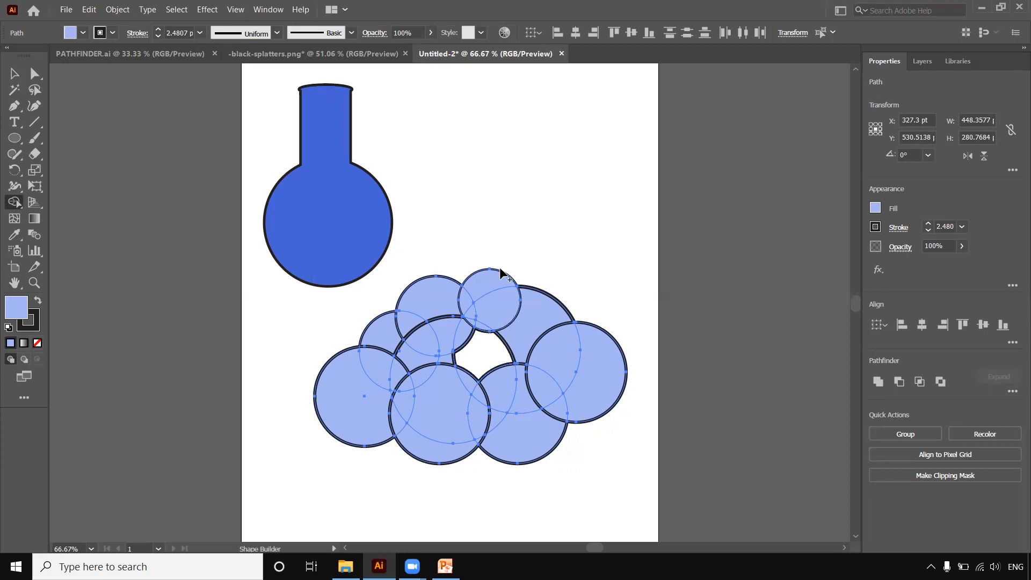
{"action": "mouse_move", "coordinate": [475, 360]}
{"action": "left_mouse_down"}
{"action": "mouse_move", "coordinate": [407, 360]}
{"action": "mouse_move", "coordinate": [395, 376]}
{"action": "left_mouse_up"}
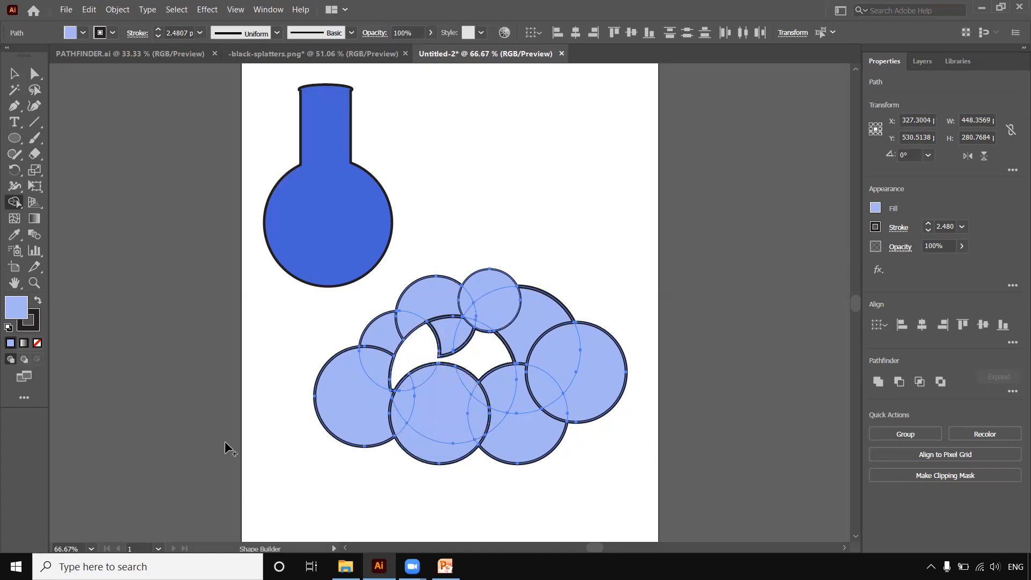
{"action": "key", "text": "ctrl+z"}
{"action": "key", "text": "ctrl+z"}
{"action": "key", "text": "ctrl+z"}
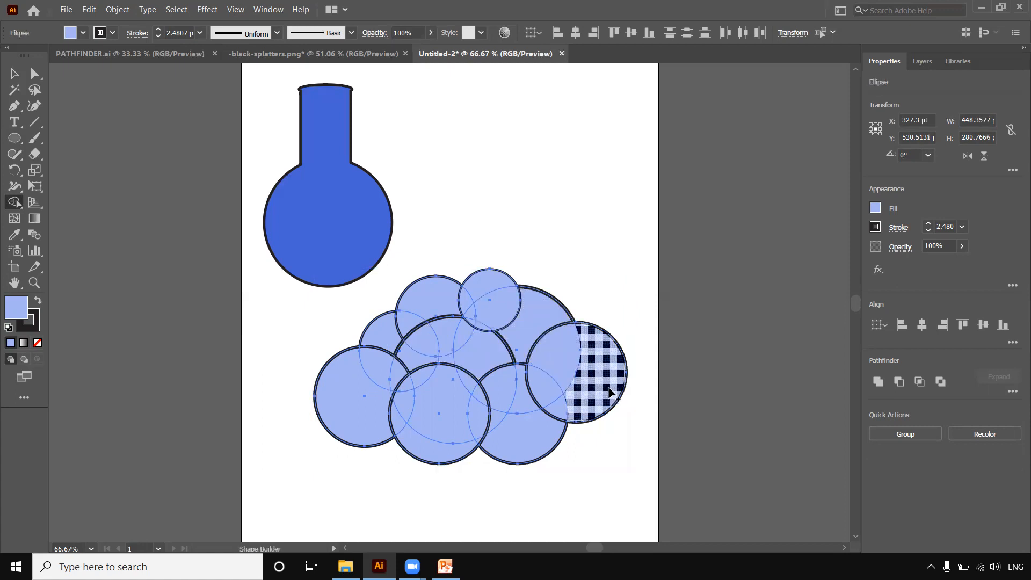
Step: Merge the overlapping circles into a single cloud shape with the Shape Builder tool and deselect it
{"action": "mouse_move", "coordinate": [605, 381]}
{"action": "left_mouse_down"}
{"action": "mouse_move", "coordinate": [516, 304]}
{"action": "mouse_move", "coordinate": [456, 296]}
{"action": "mouse_move", "coordinate": [428, 304]}
{"action": "mouse_move", "coordinate": [350, 394]}
{"action": "mouse_move", "coordinate": [397, 426]}
{"action": "mouse_move", "coordinate": [451, 438]}
{"action": "mouse_move", "coordinate": [522, 430]}
{"action": "left_mouse_up"}
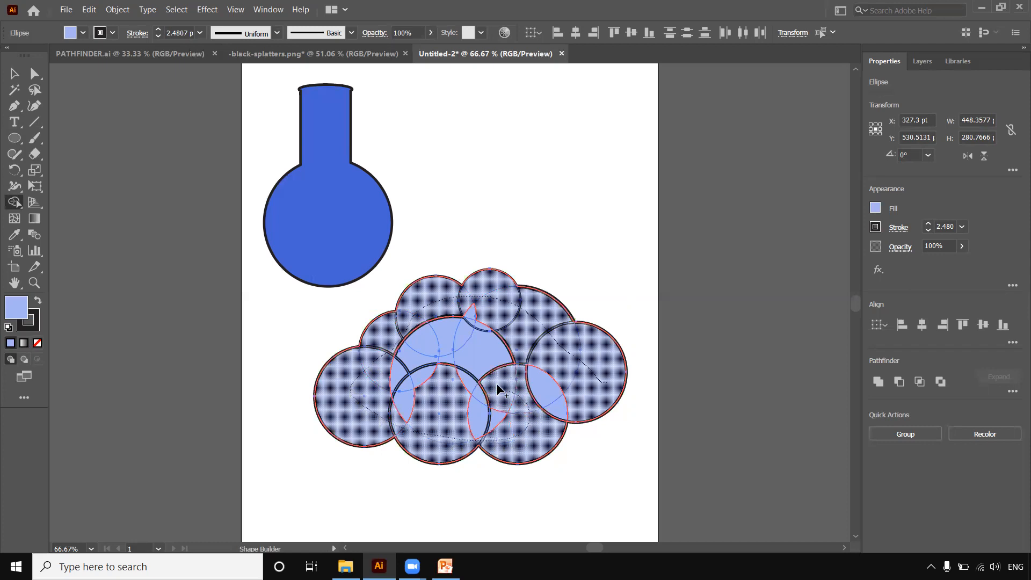
{"action": "mouse_move", "coordinate": [547, 386]}
{"action": "left_mouse_down"}
{"action": "mouse_move", "coordinate": [500, 386]}
{"action": "mouse_move", "coordinate": [509, 421]}
{"action": "mouse_move", "coordinate": [555, 412]}
{"action": "mouse_move", "coordinate": [497, 369]}
{"action": "mouse_move", "coordinate": [472, 314]}
{"action": "mouse_move", "coordinate": [485, 333]}
{"action": "mouse_move", "coordinate": [451, 334]}
{"action": "mouse_move", "coordinate": [410, 370]}
{"action": "mouse_move", "coordinate": [451, 365]}
{"action": "mouse_move", "coordinate": [468, 386]}
{"action": "mouse_move", "coordinate": [536, 349]}
{"action": "left_mouse_up"}
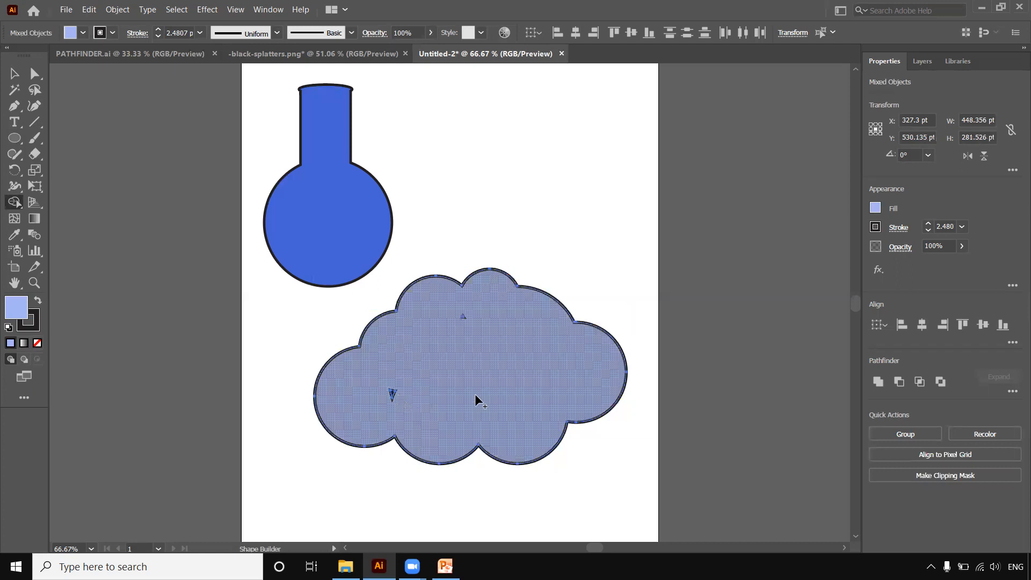
{"action": "left_click", "coordinate": [14, 73]}
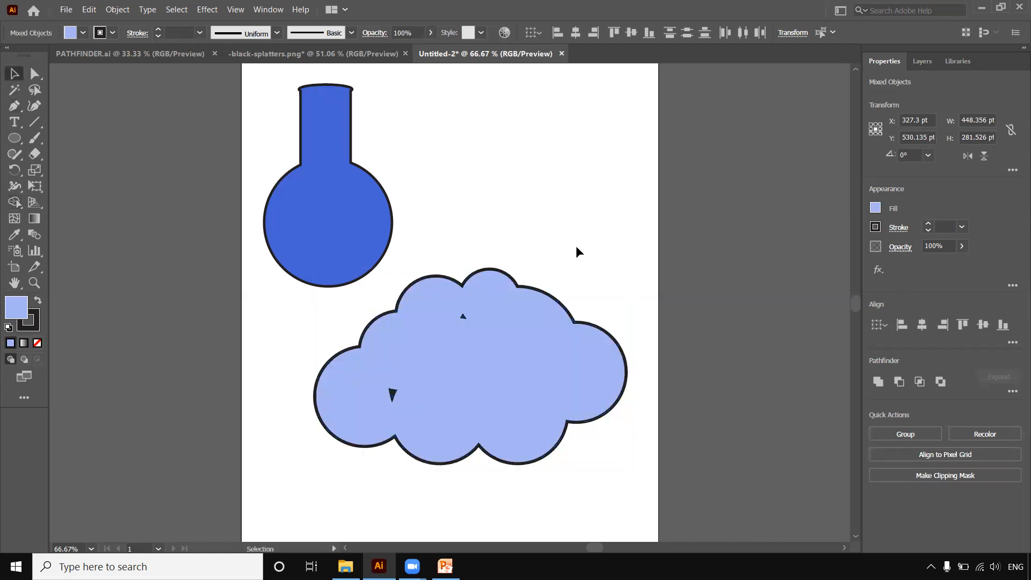
{"action": "left_click", "coordinate": [576, 250]}
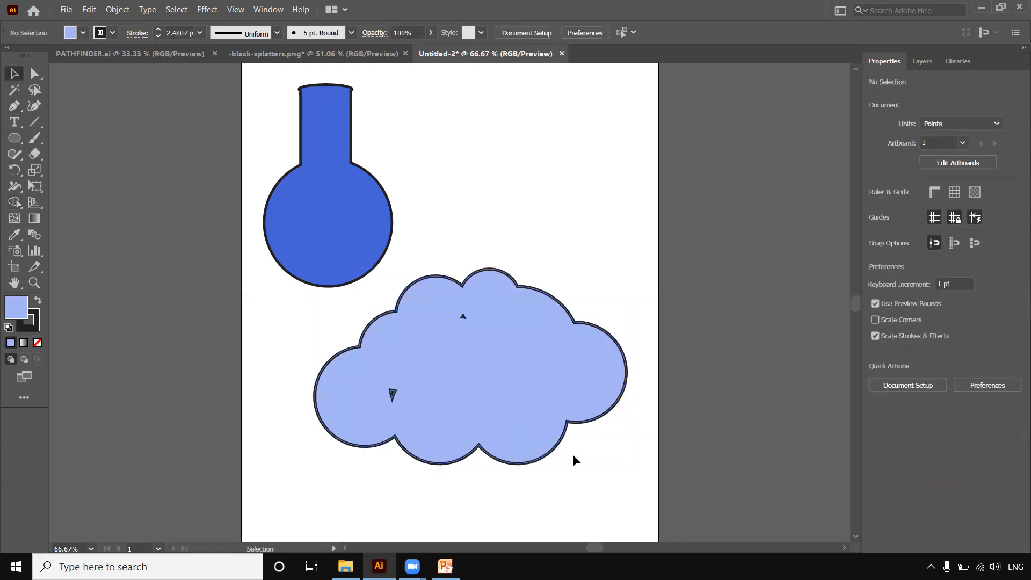
Step: Select the merged cloud and fill the two small triangular gaps inside it with the Shape Builder tool
{"action": "left_click", "coordinate": [522, 415]}
{"action": "key", "text": "ctrl+plus"}
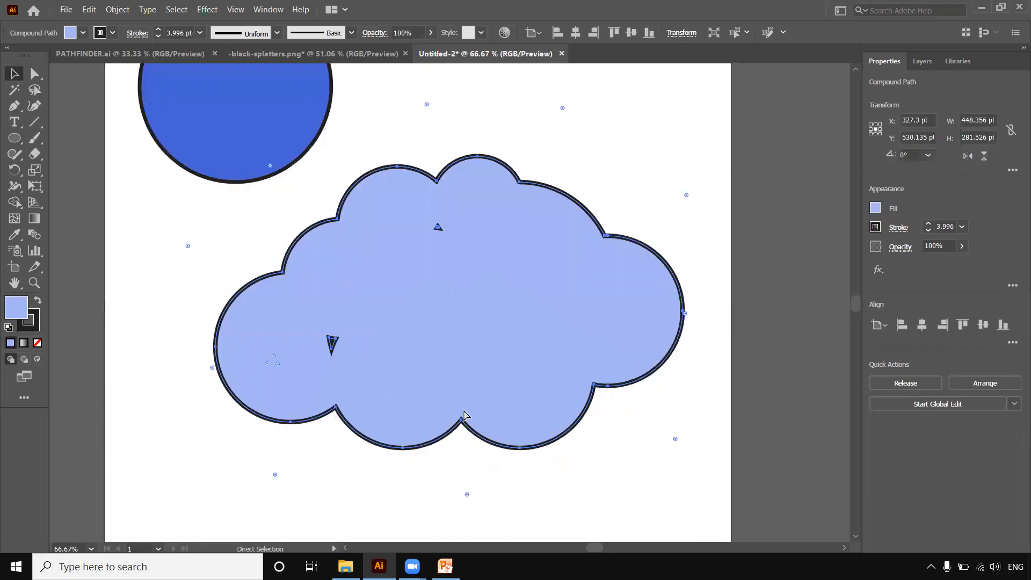
{"action": "key", "text": "ctrl+plus"}
{"action": "key", "text": "ctrl+plus"}
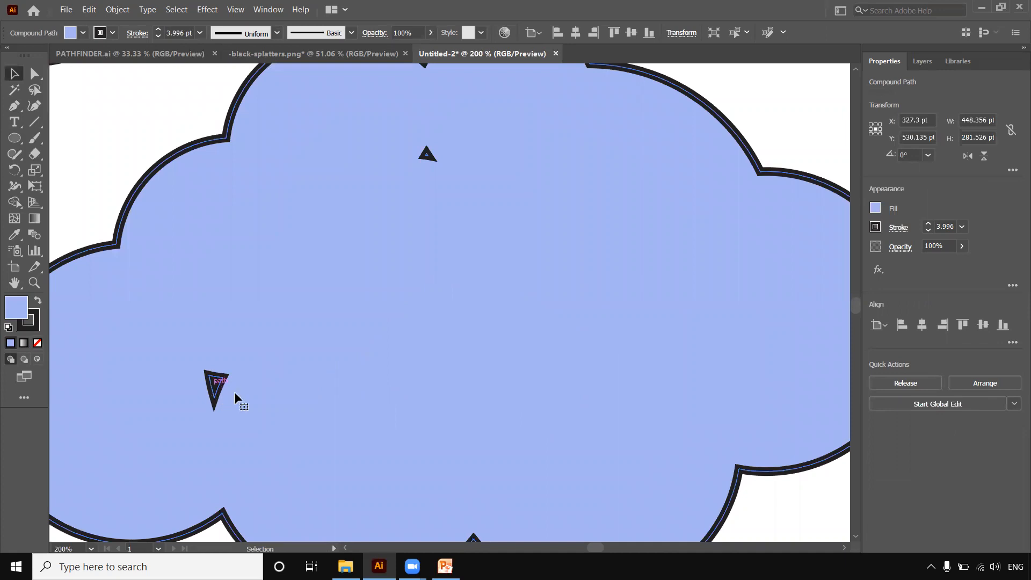
{"action": "key", "text": "ctrl+minus"}
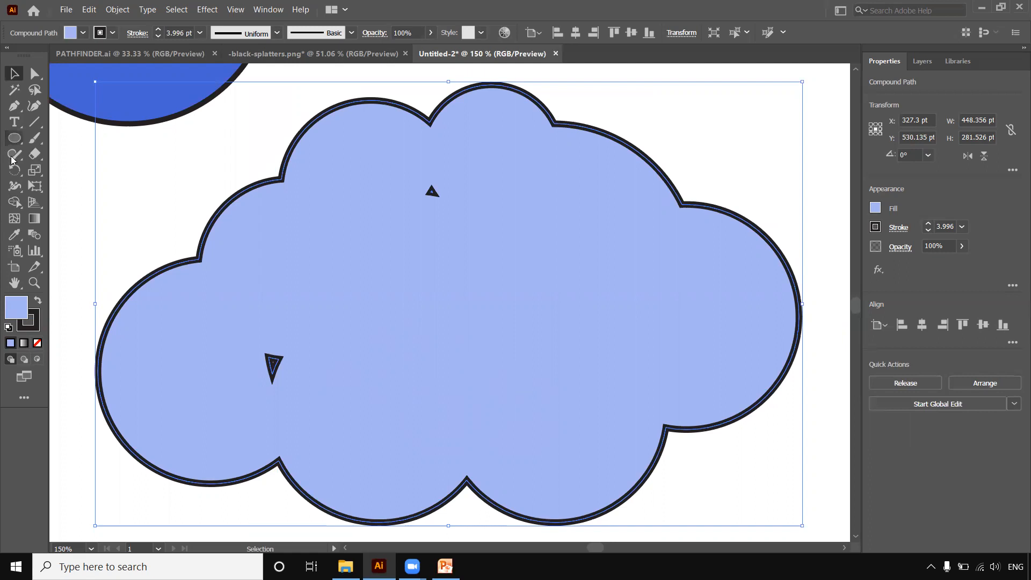
{"action": "left_click", "coordinate": [14, 203]}
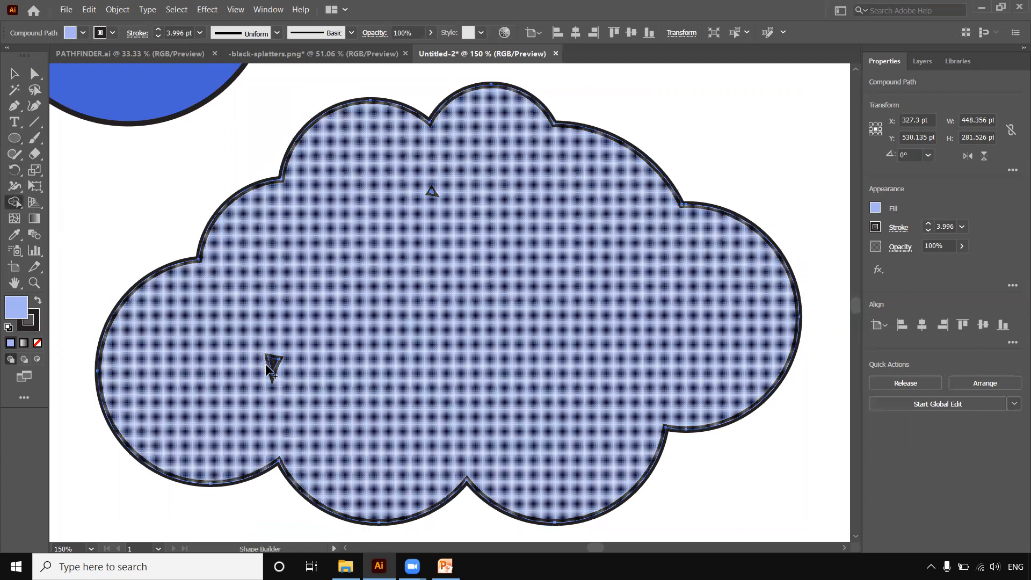
{"action": "left_click", "coordinate": [274, 368]}
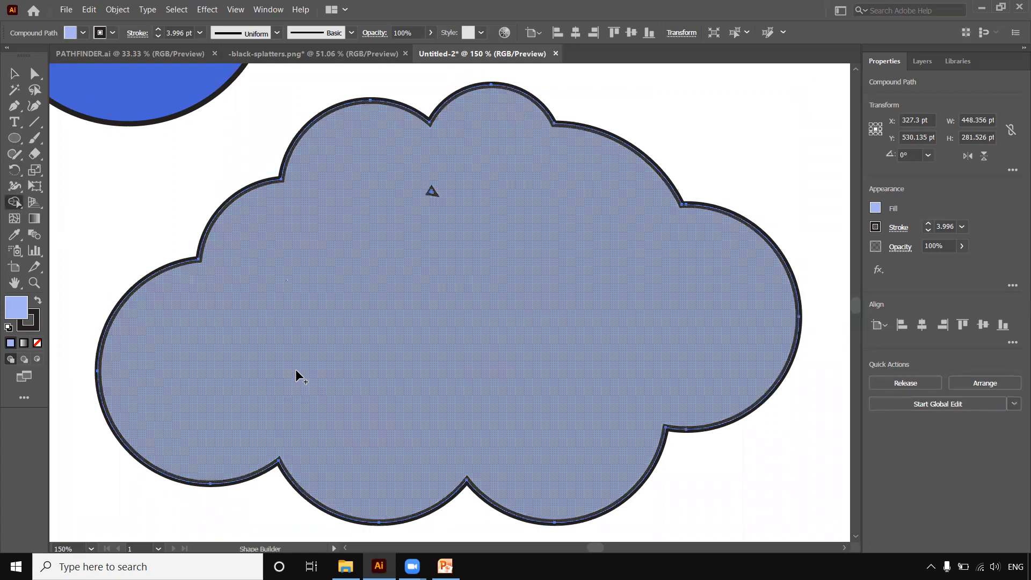
{"action": "left_click", "coordinate": [432, 191]}
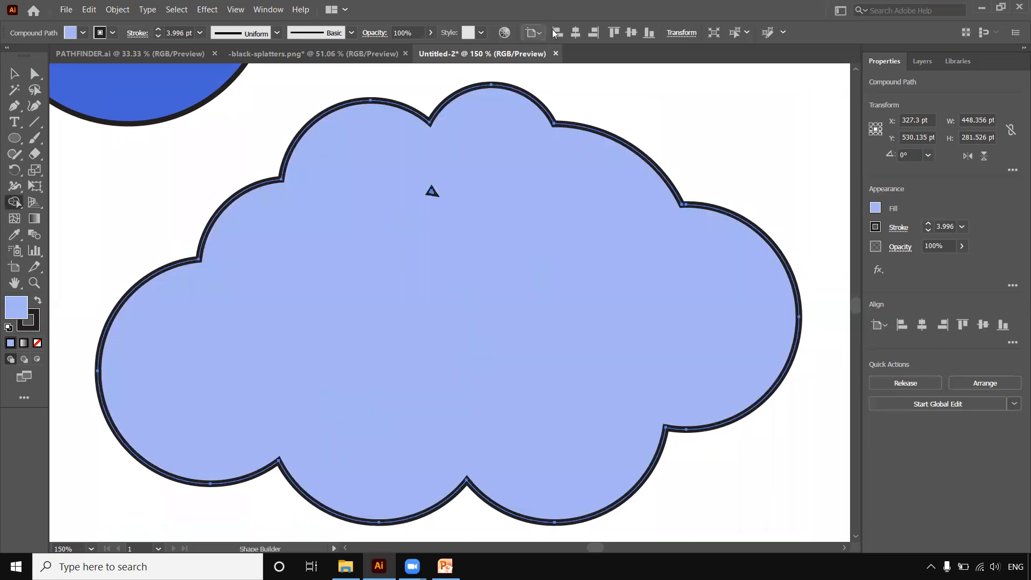
{"action": "left_click", "coordinate": [432, 191]}
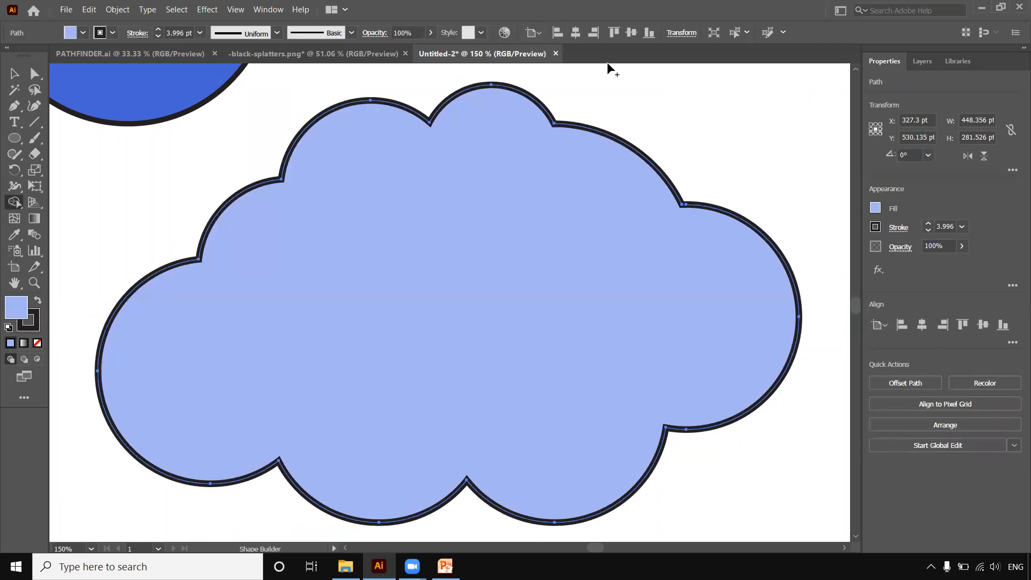
{"action": "key", "text": "alt+Tab"}
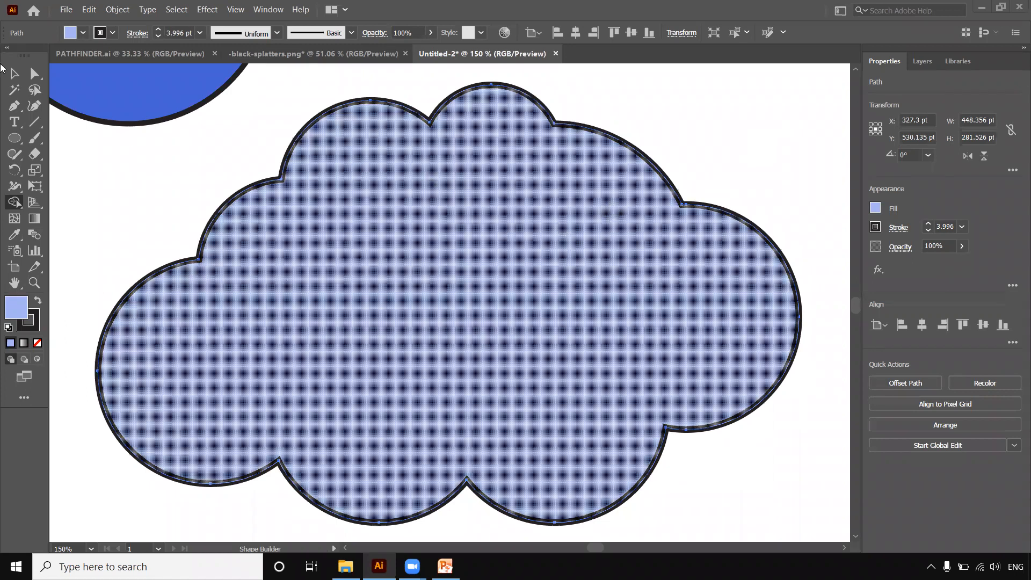
{"action": "key", "text": "v"}
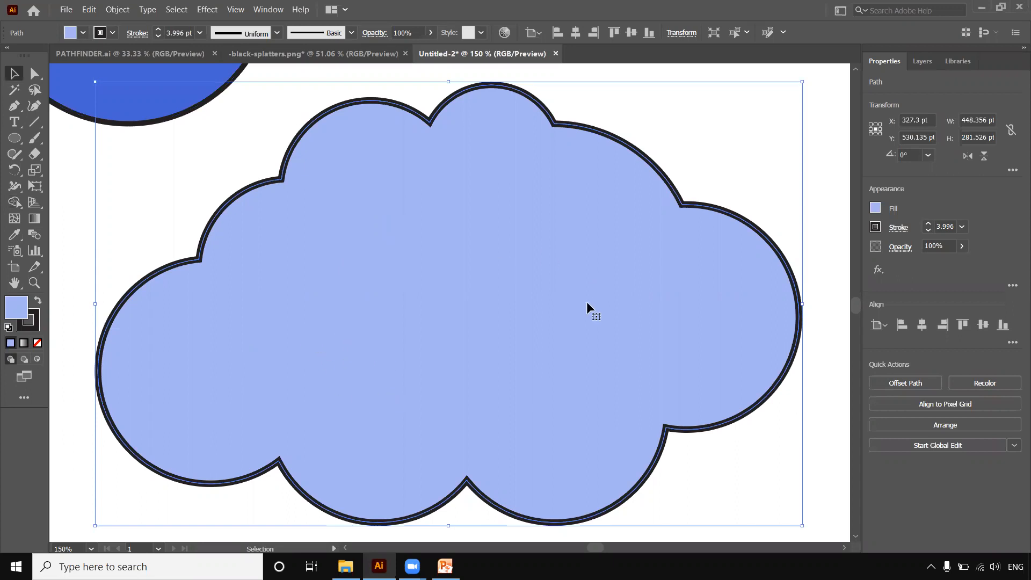
Step: Move the cloud down towards the artboard's bottom edge, clear of the stray triangles lying behind it
{"action": "key", "text": "ctrl+minus"}
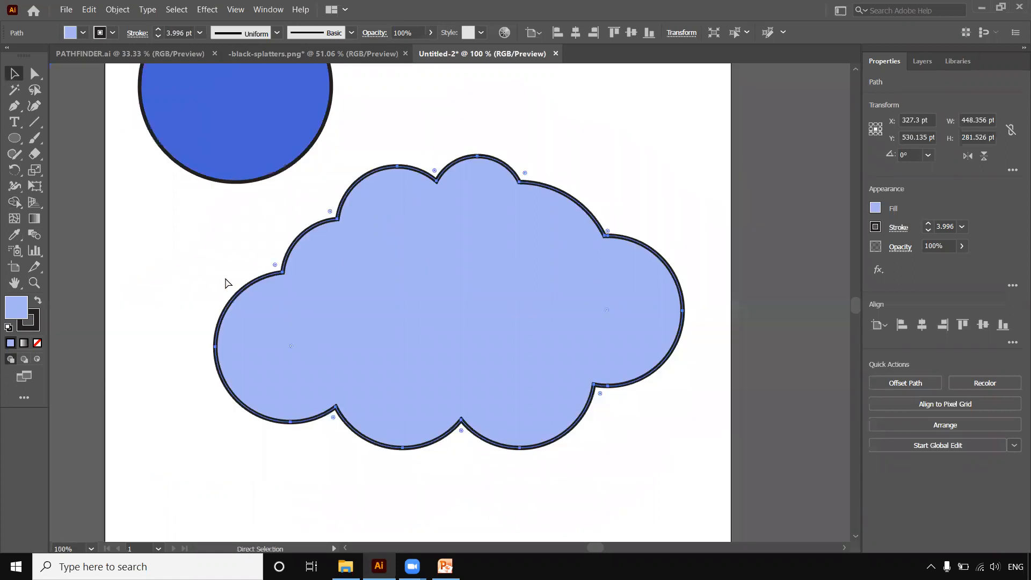
{"action": "key", "text": "ctrl+minus"}
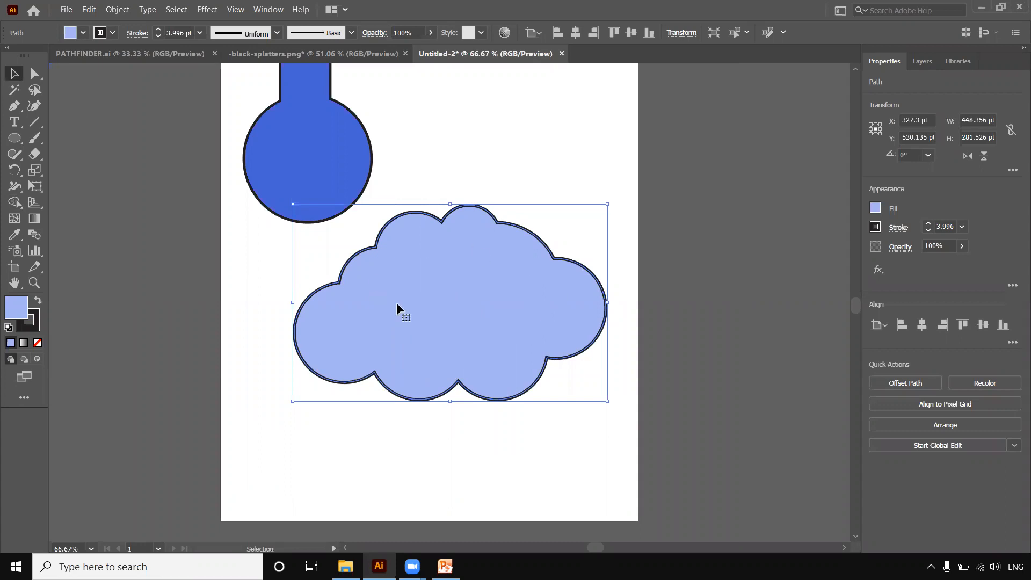
{"action": "left_click", "coordinate": [420, 433]}
{"action": "left_click", "coordinate": [409, 340]}
{"action": "left_click_drag", "start_coordinate": [410, 340], "coordinate": [430, 439]}
{"action": "left_click", "coordinate": [472, 263]}
{"action": "left_click_drag", "start_coordinate": [449, 381], "coordinate": [397, 378]}
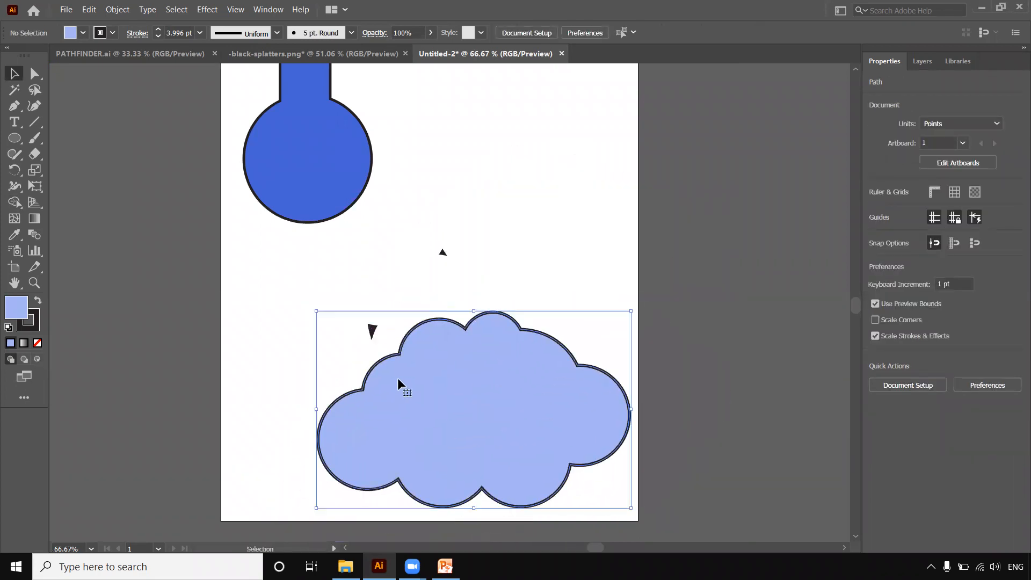
Step: Delete the two stray small triangles above the cloud and move the cloud back up to just below the flask
{"action": "left_click", "coordinate": [386, 257]}
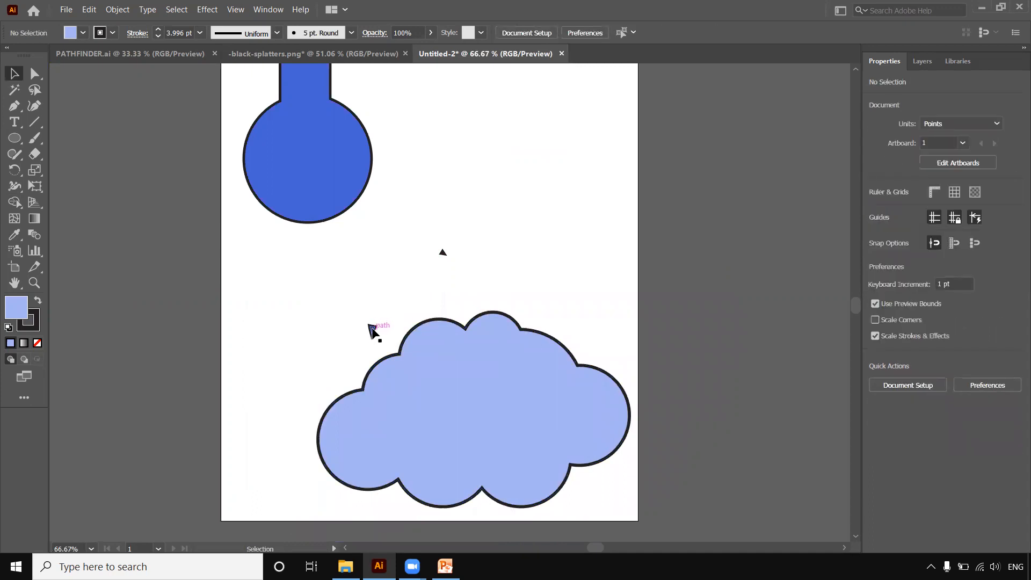
{"action": "left_click", "coordinate": [371, 330]}
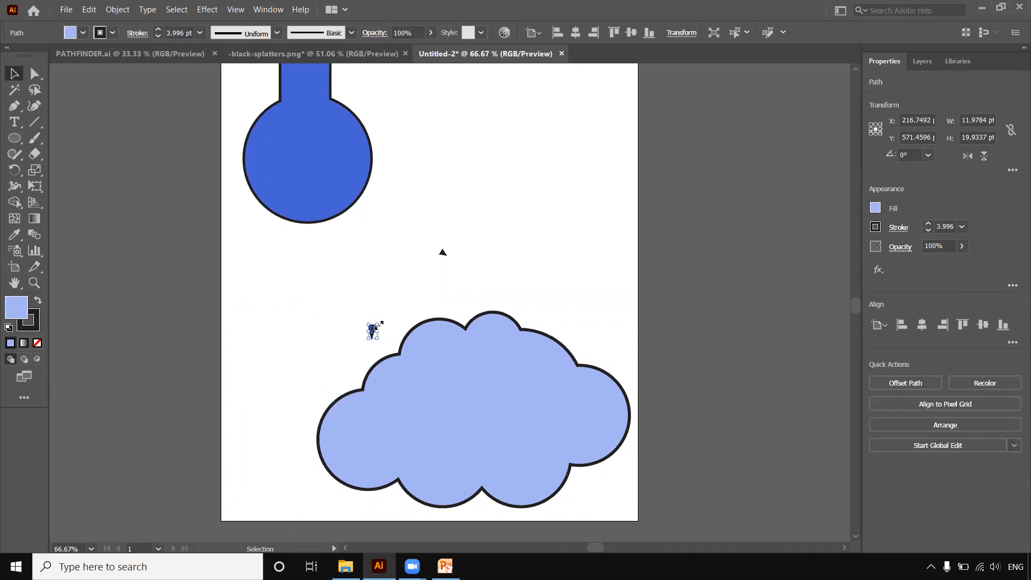
{"action": "left_click", "coordinate": [388, 312]}
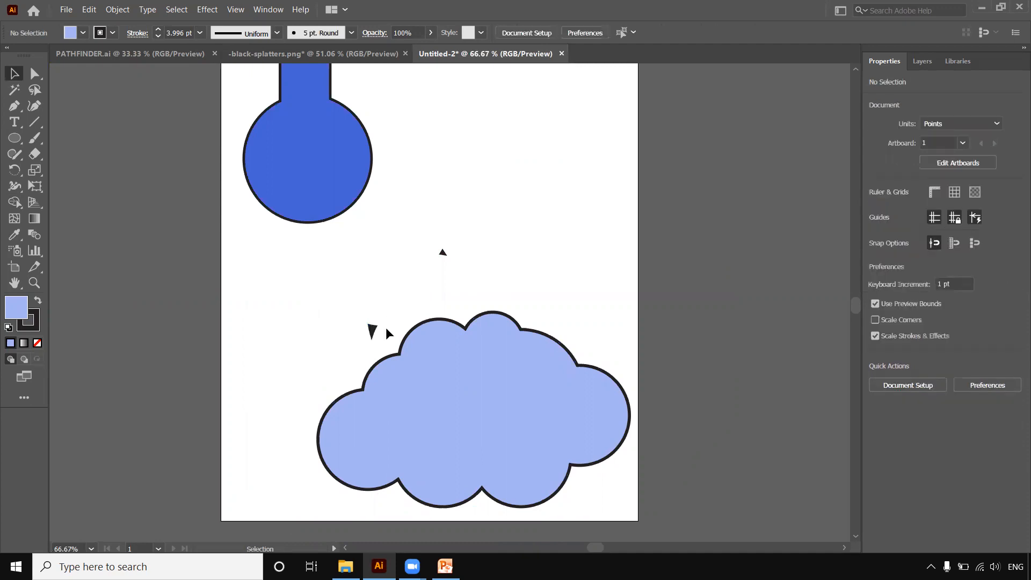
{"action": "left_click", "coordinate": [371, 332]}
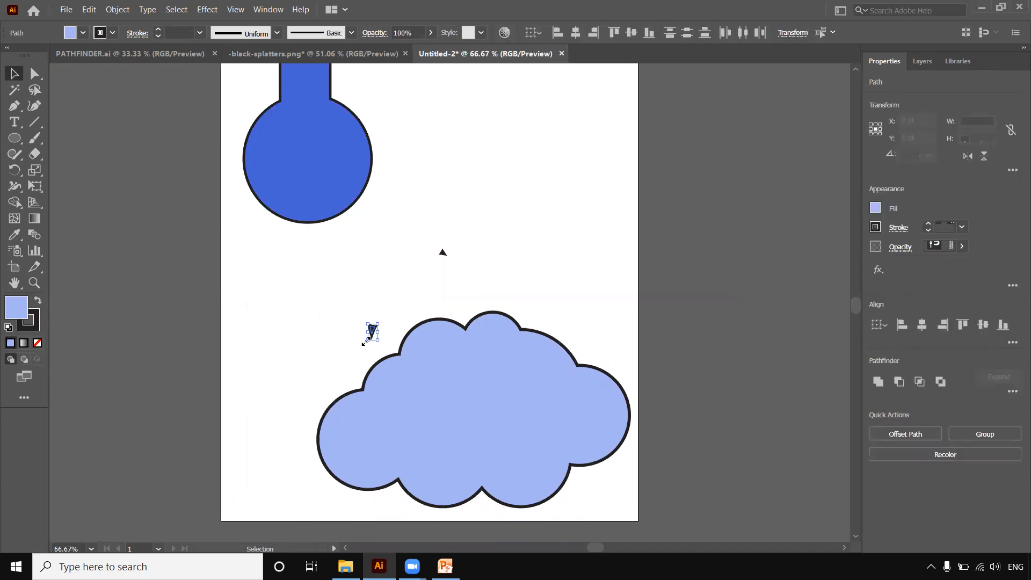
{"action": "key", "text": "Delete"}
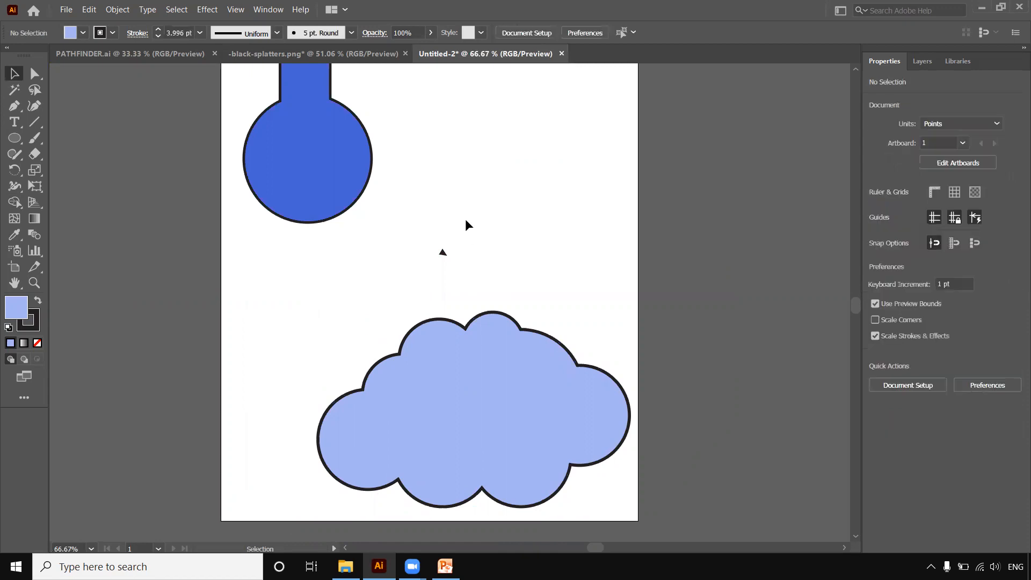
{"action": "left_click_drag", "start_coordinate": [439, 249], "coordinate": [453, 255]}
{"action": "key", "text": "Delete"}
{"action": "left_click_drag", "start_coordinate": [482, 384], "coordinate": [368, 259]}
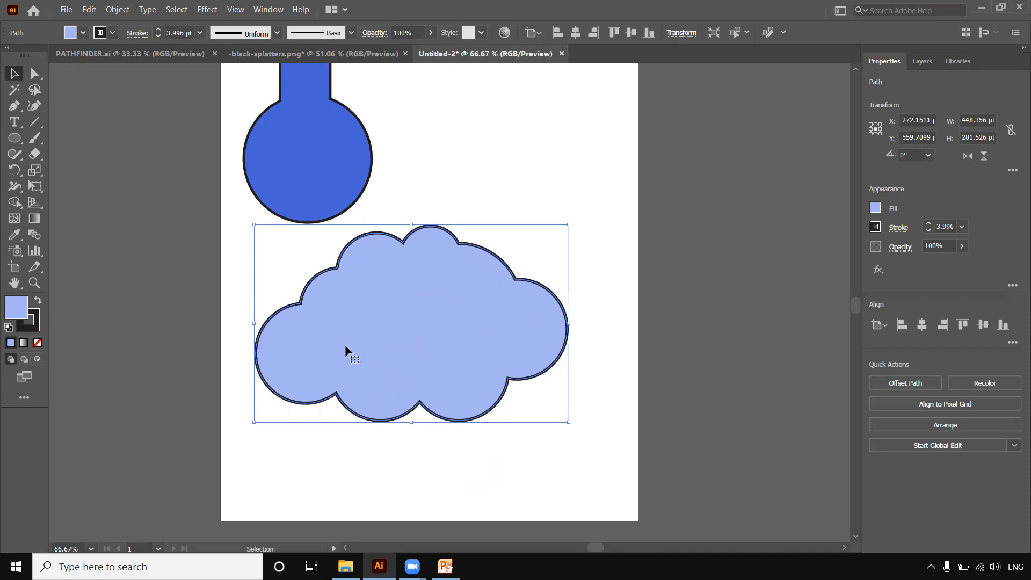
Step: Reshape the cloud's lower-right, upper-left and topmost lobes by adjusting their anchor points and handles with the Direct Selection tool
{"action": "left_click", "coordinate": [34, 73]}
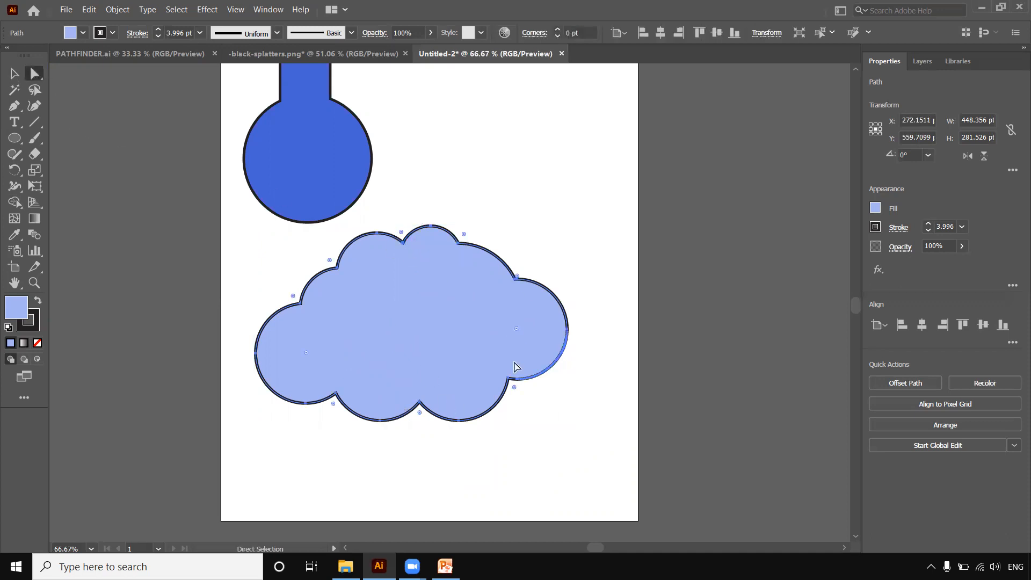
{"action": "left_click", "coordinate": [509, 379]}
{"action": "left_click_drag", "start_coordinate": [504, 403], "coordinate": [471, 423]}
{"action": "left_click", "coordinate": [458, 421]}
{"action": "left_click", "coordinate": [377, 234]}
{"action": "mouse_move", "coordinate": [376, 233]}
{"action": "left_mouse_down"}
{"action": "mouse_move", "coordinate": [366, 224]}
{"action": "mouse_move", "coordinate": [374, 233]}
{"action": "left_mouse_up"}
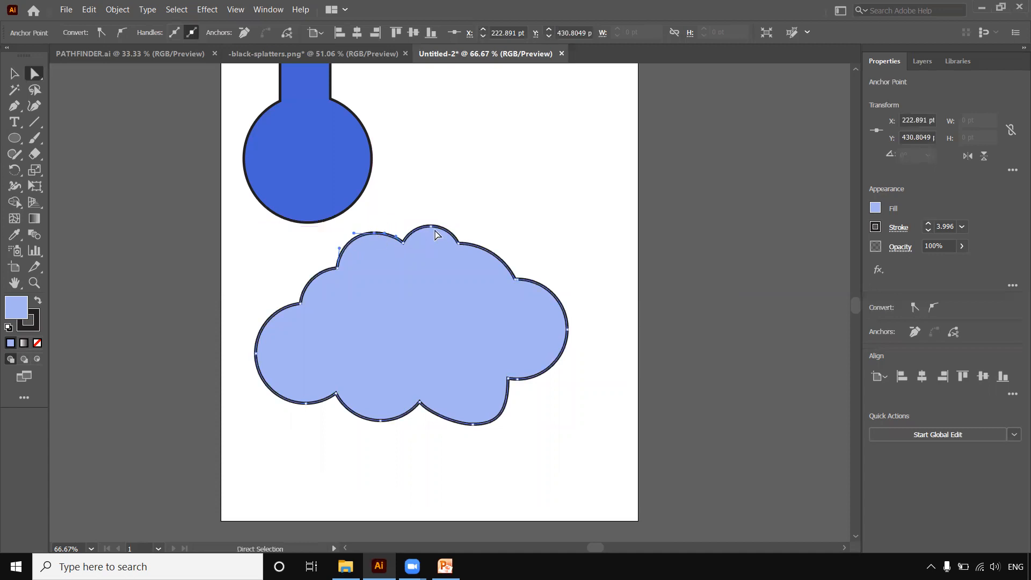
{"action": "mouse_move", "coordinate": [435, 225]}
{"action": "left_mouse_down"}
{"action": "mouse_move", "coordinate": [468, 216]}
{"action": "mouse_move", "coordinate": [485, 223]}
{"action": "mouse_move", "coordinate": [456, 212]}
{"action": "mouse_move", "coordinate": [453, 224]}
{"action": "mouse_move", "coordinate": [398, 219]}
{"action": "mouse_move", "coordinate": [406, 228]}
{"action": "mouse_move", "coordinate": [430, 221]}
{"action": "left_mouse_up"}
{"action": "left_click_drag", "start_coordinate": [447, 225], "coordinate": [407, 226]}
Step: Scale the cloud down to about two thirds of its size, place it to the right of the flask, and deselect it
{"action": "left_click", "coordinate": [17, 76]}
{"action": "left_click", "coordinate": [507, 186]}
{"action": "left_click", "coordinate": [481, 288]}
{"action": "left_click_drag", "start_coordinate": [571, 224], "coordinate": [462, 278]}
{"action": "left_click_drag", "start_coordinate": [513, 229], "coordinate": [511, 274]}
{"action": "left_click_drag", "start_coordinate": [388, 388], "coordinate": [512, 144]}
{"action": "left_click", "coordinate": [469, 314]}
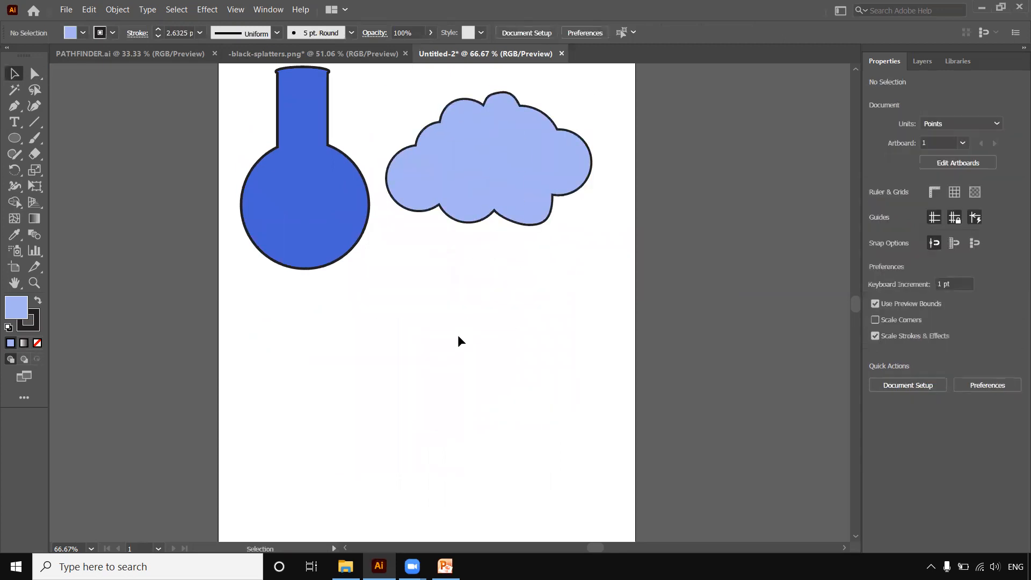
Step: Draw a circle about 248 pt in diameter below the flask and fill it with bright purple (B618EA)
{"action": "left_click_drag", "start_coordinate": [439, 340], "coordinate": [449, 304]}
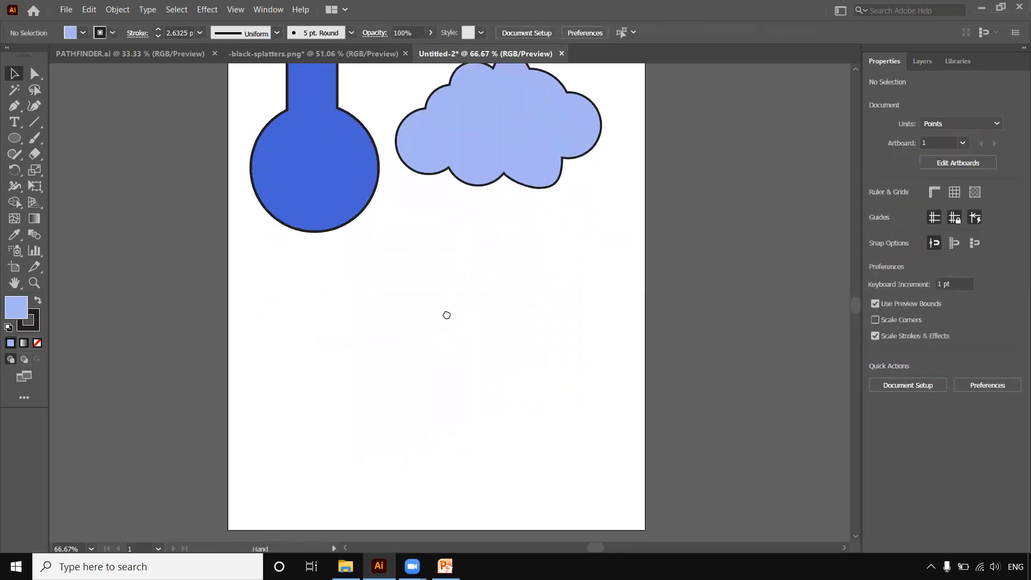
{"action": "left_click", "coordinate": [15, 138]}
{"action": "left_click_drag", "start_coordinate": [288, 280], "coordinate": [461, 453]}
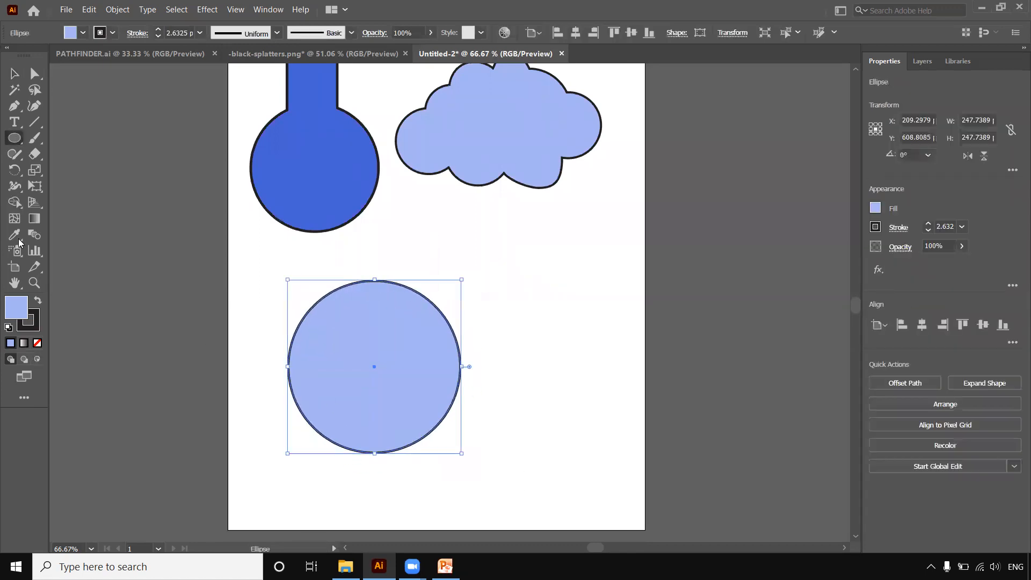
{"action": "double_click", "coordinate": [15, 306]}
{"action": "left_click", "coordinate": [451, 210]}
{"action": "left_click", "coordinate": [411, 188]}
{"action": "left_click", "coordinate": [557, 182]}
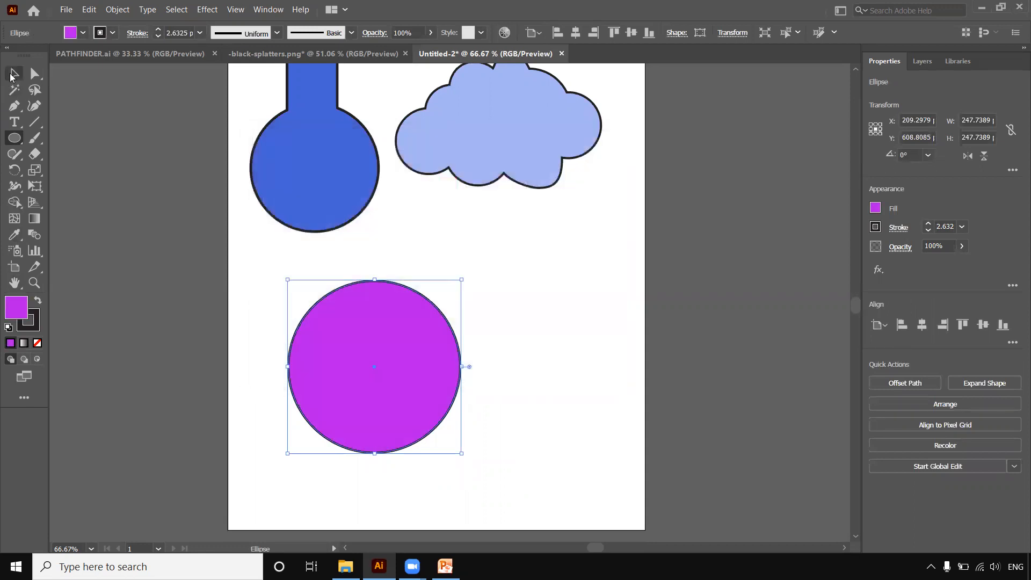
Step: Copy the purple circle about 138 pt to the right so the two overlap, fill the copy with yellow, and deselect it
{"action": "left_click", "coordinate": [15, 74]}
{"action": "left_click_drag", "start_coordinate": [400, 404], "coordinate": [498, 409]}
{"action": "double_click", "coordinate": [20, 308]}
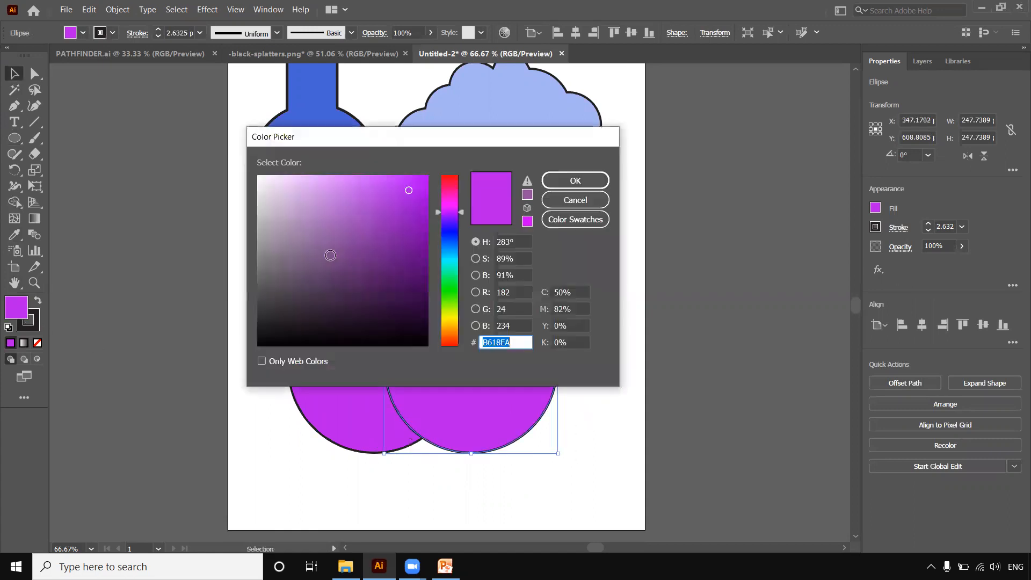
{"action": "left_click", "coordinate": [452, 234]}
{"action": "left_click", "coordinate": [449, 306]}
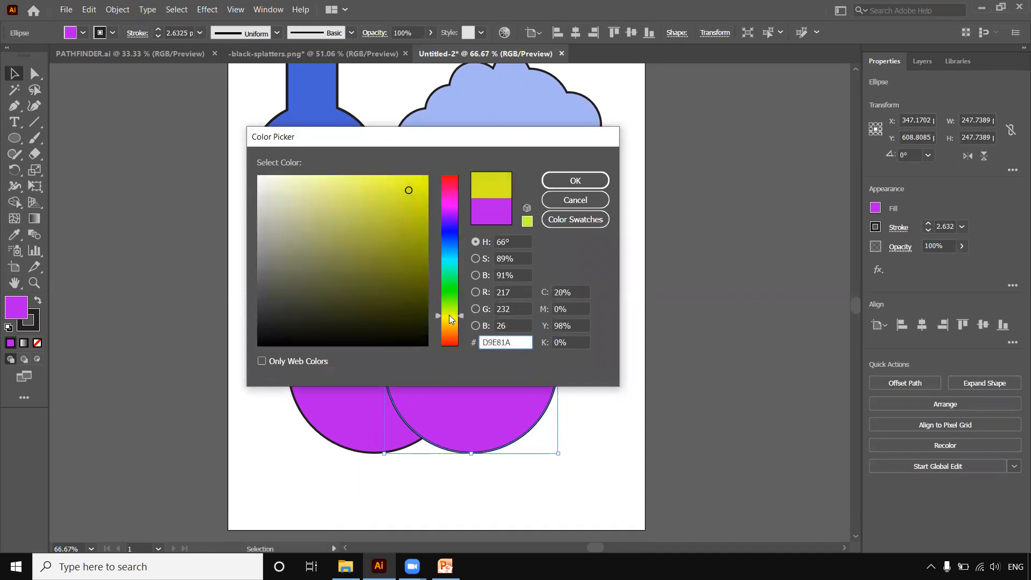
{"action": "left_click", "coordinate": [575, 180]}
{"action": "left_click", "coordinate": [600, 328]}
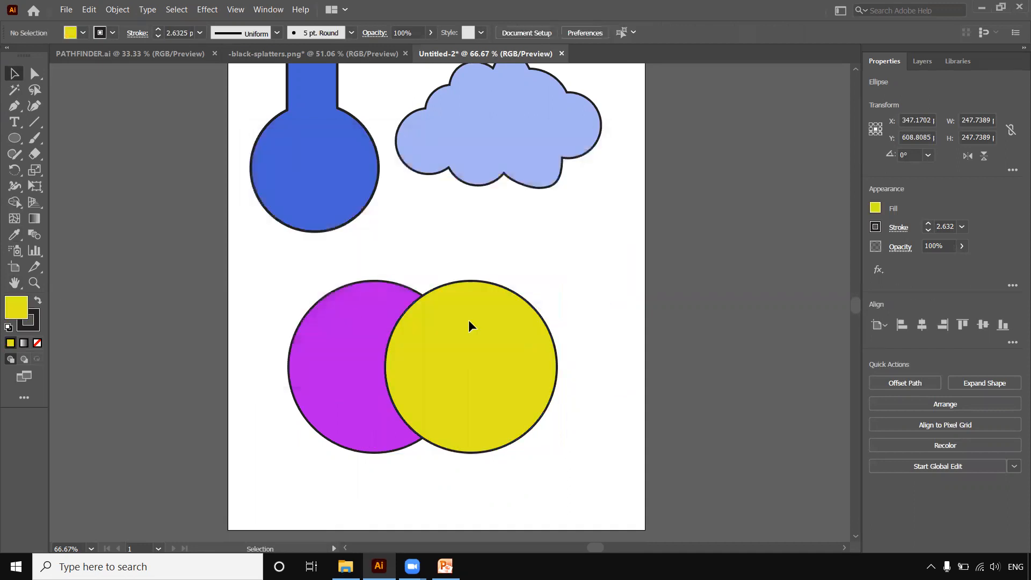
Step: Select both circles, try merging them and subtracting the purple crescent with the Shape Builder tool, and undo each attempt
{"action": "left_click_drag", "start_coordinate": [260, 285], "coordinate": [515, 402]}
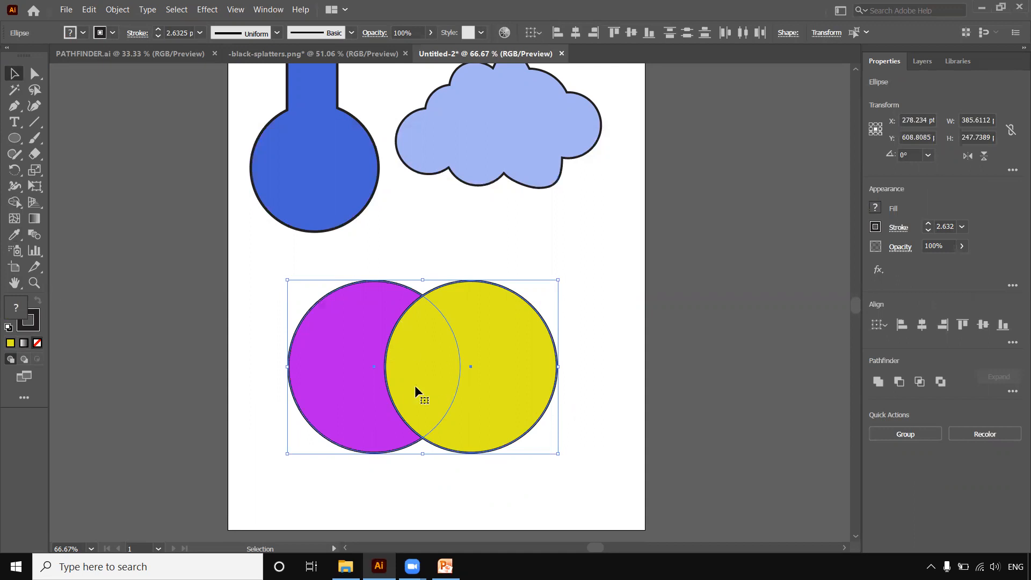
{"action": "left_click", "coordinate": [14, 203]}
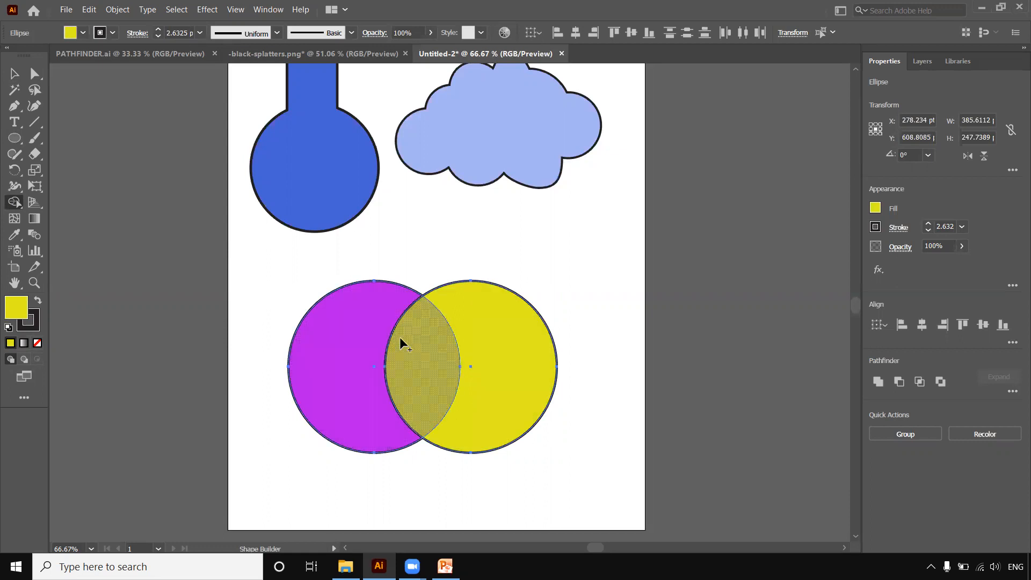
{"action": "left_click_drag", "start_coordinate": [521, 361], "coordinate": [363, 367]}
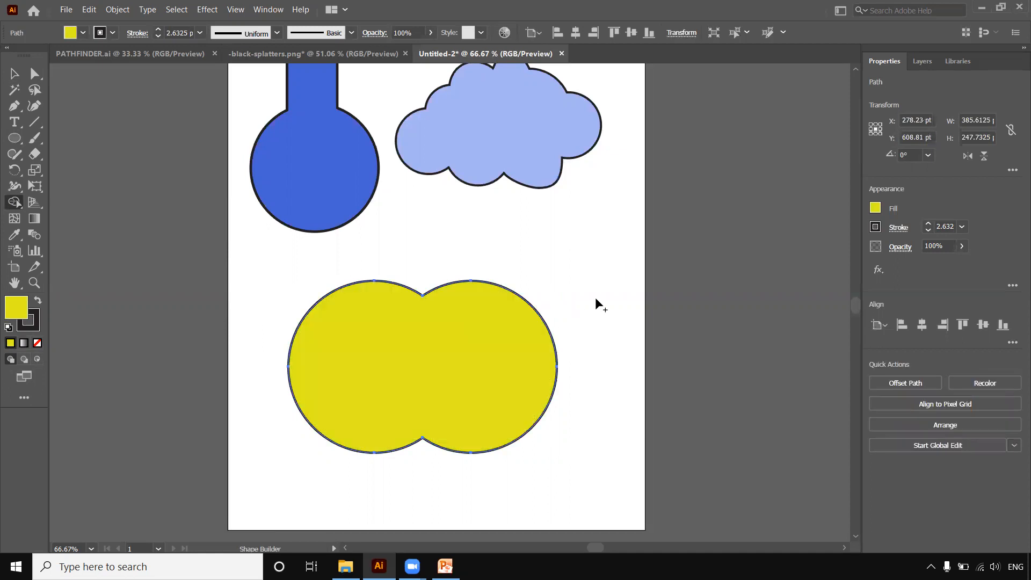
{"action": "key", "text": "ctrl+z"}
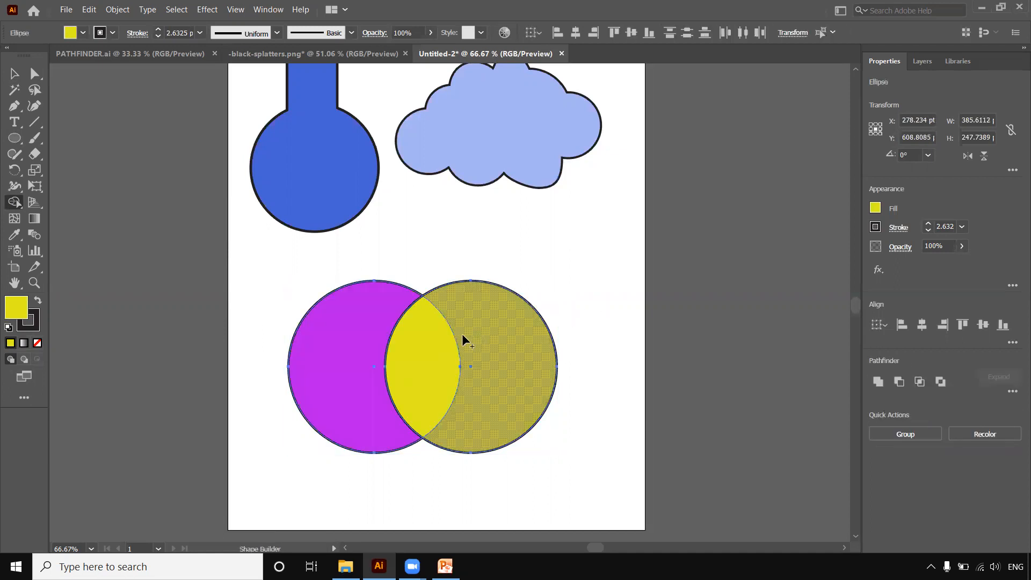
{"action": "left_click", "coordinate": [342, 353], "text": "alt"}
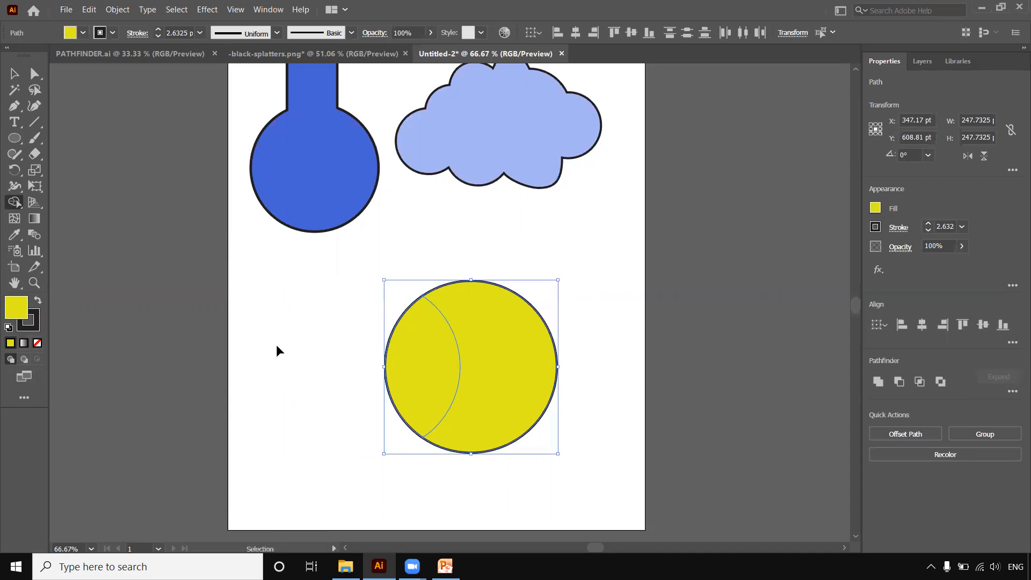
{"action": "key", "text": "ctrl+z"}
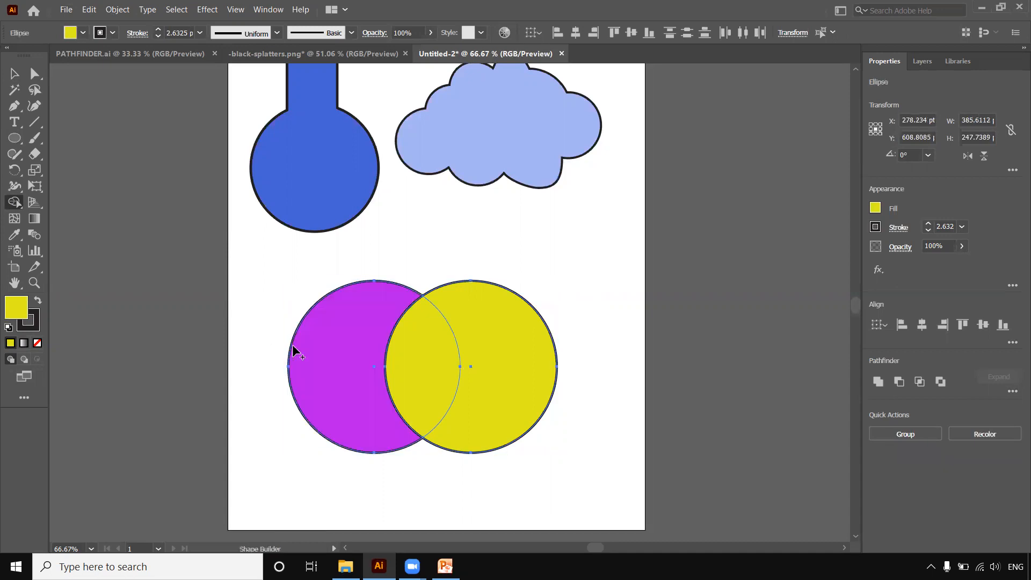
Step: Subtract the overlapping region between the purple and yellow circles with the Shape Builder tool
{"action": "left_click", "coordinate": [417, 349], "text": "alt"}
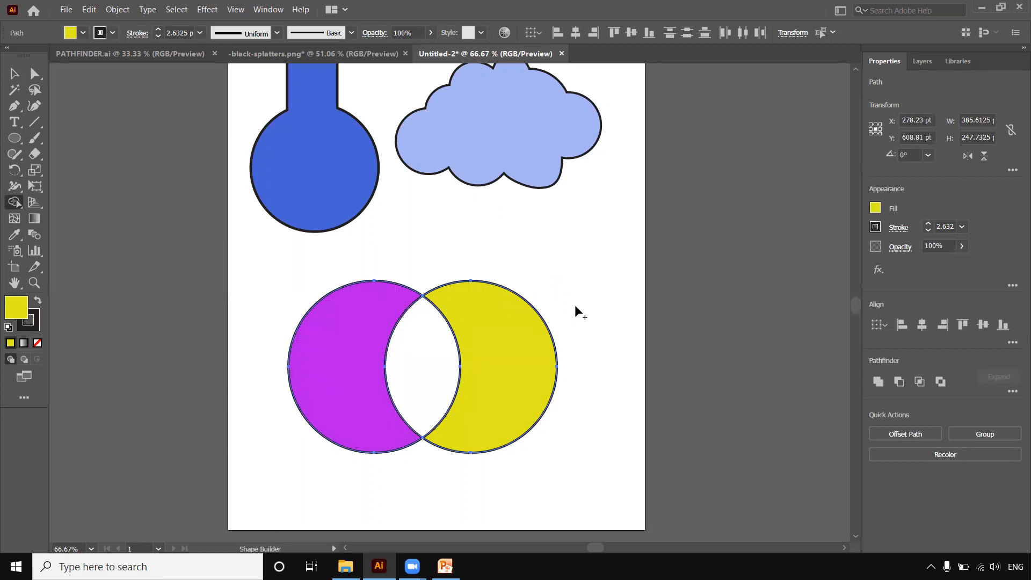
{"action": "left_click", "coordinate": [13, 74]}
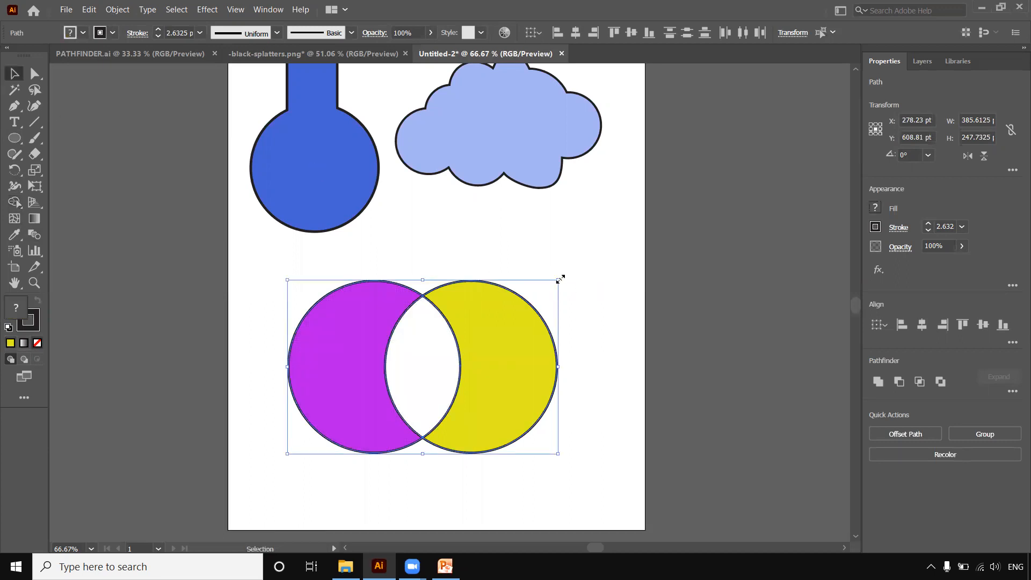
Step: Scale the overlapping crescents down together to about 184 by 118 pt and move them just below the flask
{"action": "left_click_drag", "start_coordinate": [560, 278], "coordinate": [488, 300]}
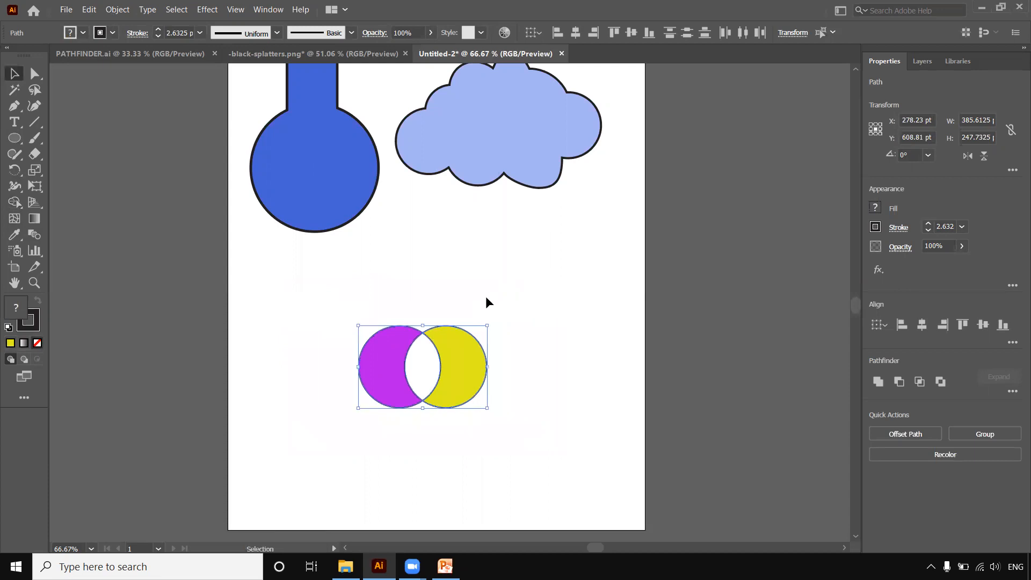
{"action": "left_click_drag", "start_coordinate": [420, 344], "coordinate": [309, 303]}
{"action": "left_click", "coordinate": [441, 294]}
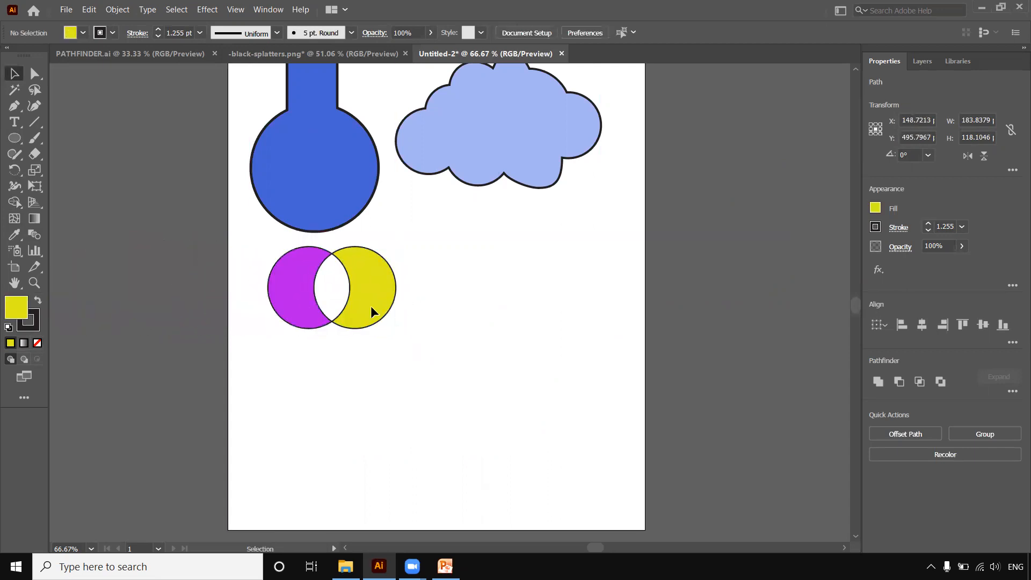
Step: Isolate the yellow crescent and shift it about 53 pt to the right, and shift the purple crescent by the same amount
{"action": "double_click", "coordinate": [370, 306]}
{"action": "left_click_drag", "start_coordinate": [370, 306], "coordinate": [407, 307]}
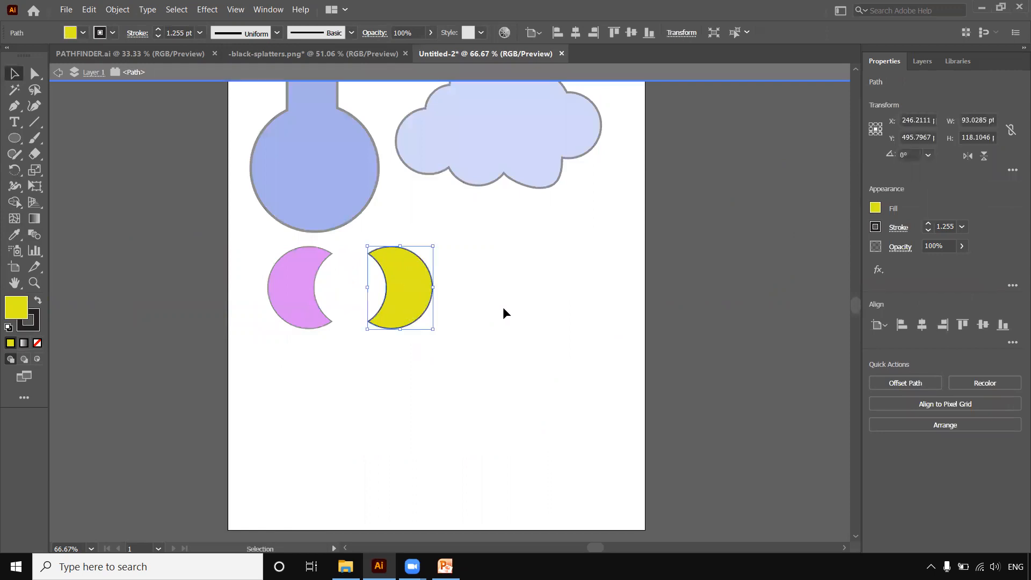
{"action": "double_click", "coordinate": [290, 304]}
{"action": "left_click_drag", "start_coordinate": [287, 286], "coordinate": [325, 285]}
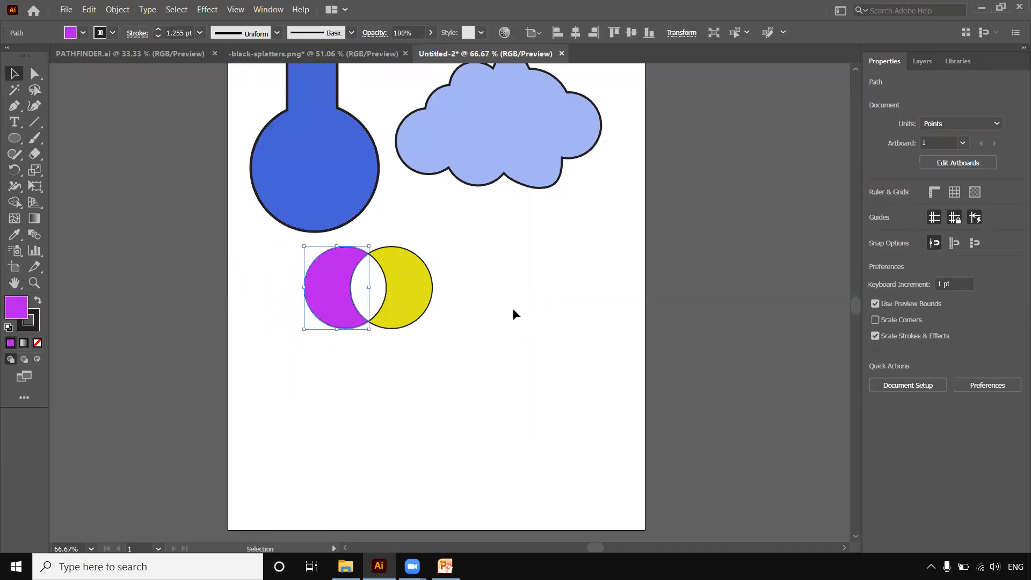
{"action": "left_click", "coordinate": [508, 312]}
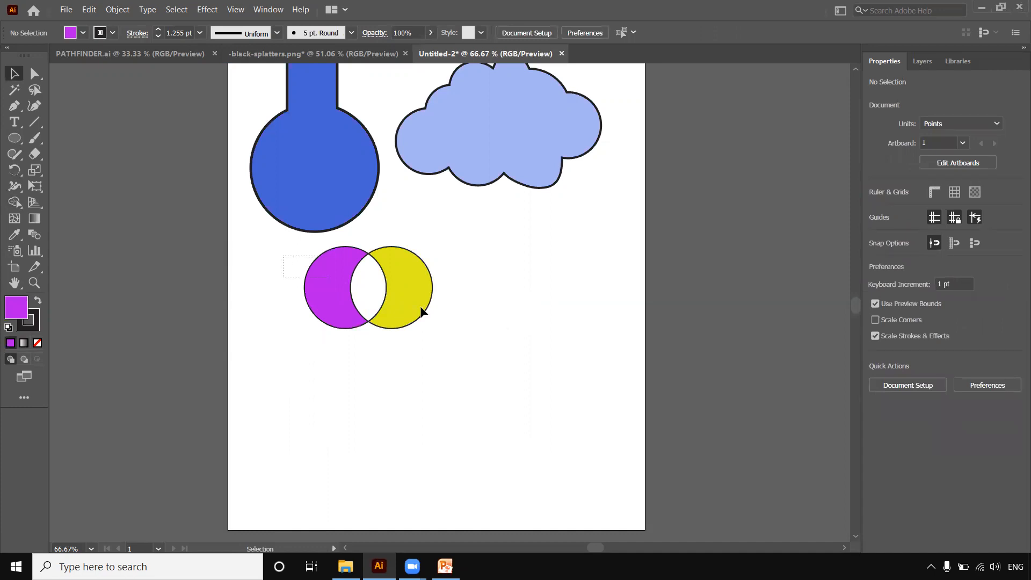
Step: Move both crescents together back to the left beneath the flask and deselect them
{"action": "left_click_drag", "start_coordinate": [420, 305], "coordinate": [421, 307]}
{"action": "left_click_drag", "start_coordinate": [352, 294], "coordinate": [293, 308]}
{"action": "left_click", "coordinate": [468, 316]}
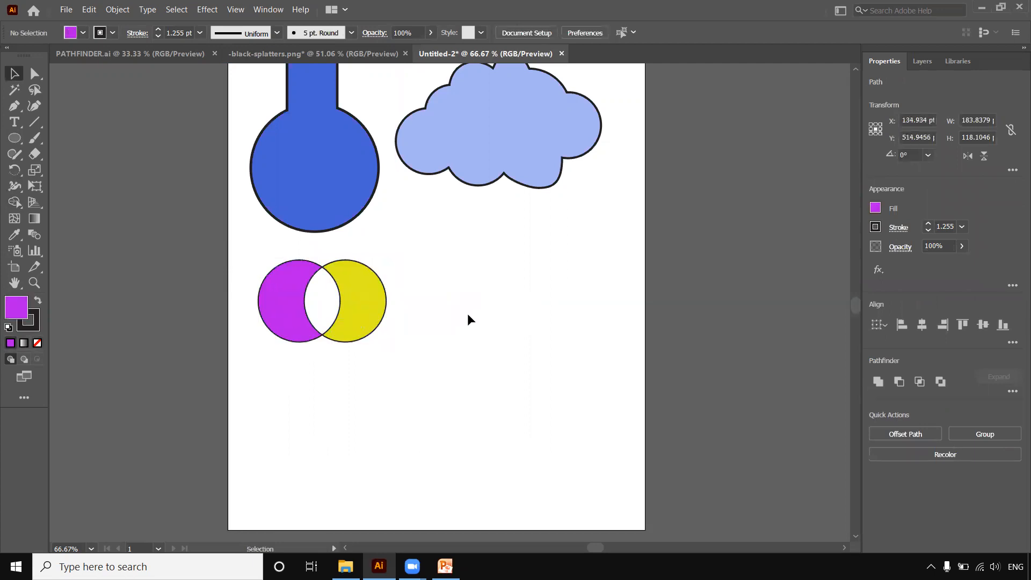
Step: Draw a vertical purple rectangle about 45 by 216 pt beside the crescents and fully round its corners
{"action": "left_click", "coordinate": [15, 139]}
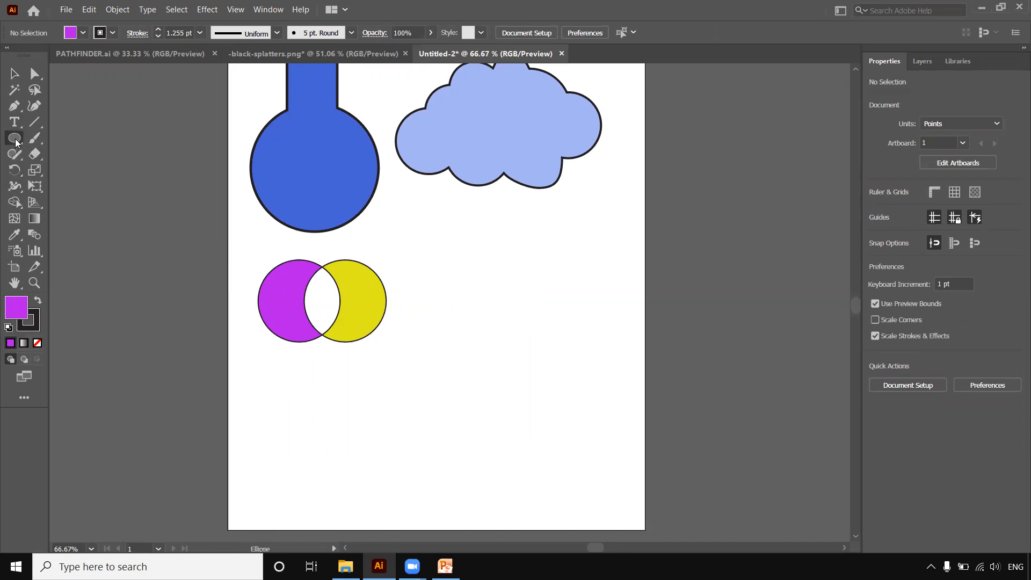
{"action": "left_click", "coordinate": [58, 141]}
{"action": "left_click_drag", "start_coordinate": [466, 272], "coordinate": [436, 423]}
{"action": "left_click_drag", "start_coordinate": [442, 279], "coordinate": [448, 292]}
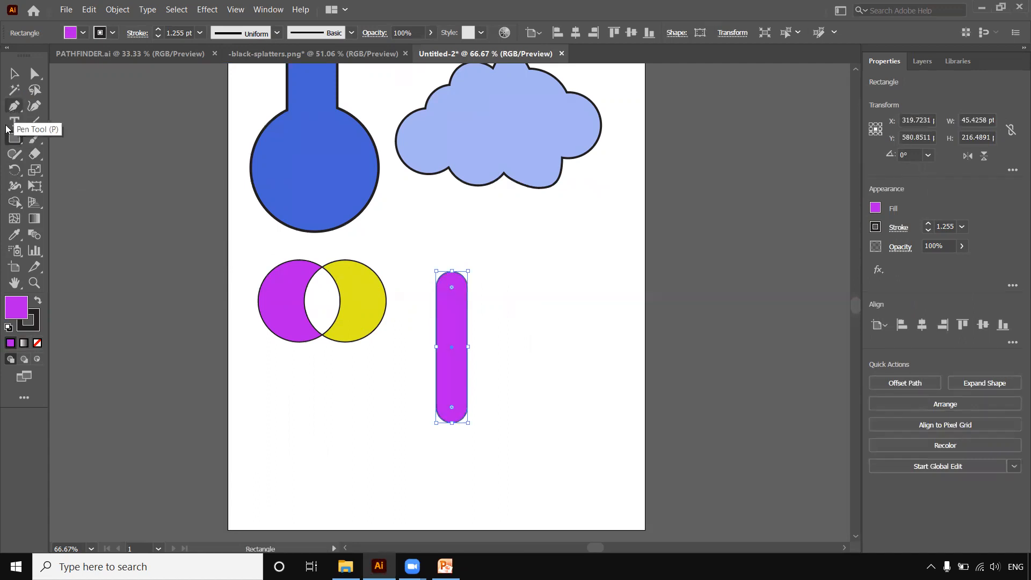
Step: Draw a purple circle about 138 pt in diameter and move it to overlap the upper part of the rounded bar
{"action": "left_click_drag", "start_coordinate": [14, 138], "coordinate": [65, 171]}
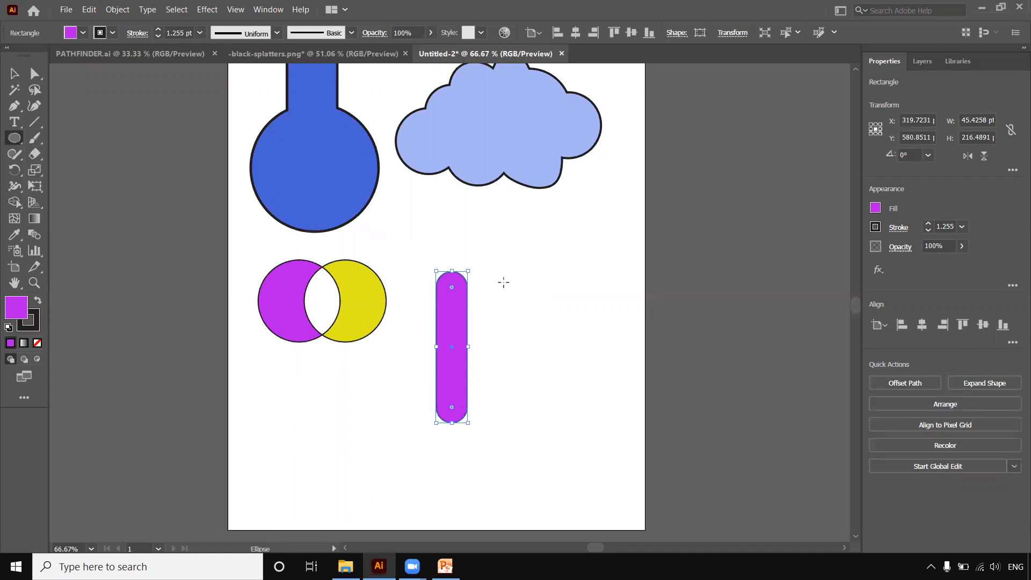
{"action": "left_click_drag", "start_coordinate": [483, 274], "coordinate": [581, 371]}
{"action": "left_click", "coordinate": [14, 74]}
{"action": "left_click_drag", "start_coordinate": [523, 328], "coordinate": [484, 322]}
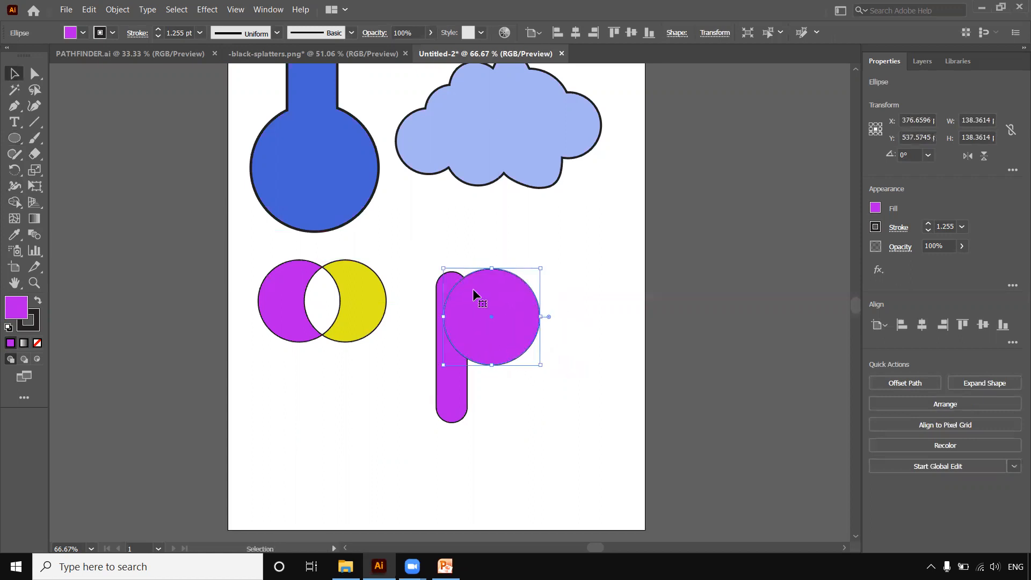
Step: Place a concentric copy of the purple circle inside it, scaled down to about 69 pt in diameter
{"action": "left_click_drag", "start_coordinate": [540, 269], "coordinate": [517, 290]}
{"action": "key", "text": "ctrl+z"}
{"action": "key", "text": "a"}
{"action": "key", "text": "v"}
{"action": "left_click_drag", "start_coordinate": [538, 268], "coordinate": [515, 289]}
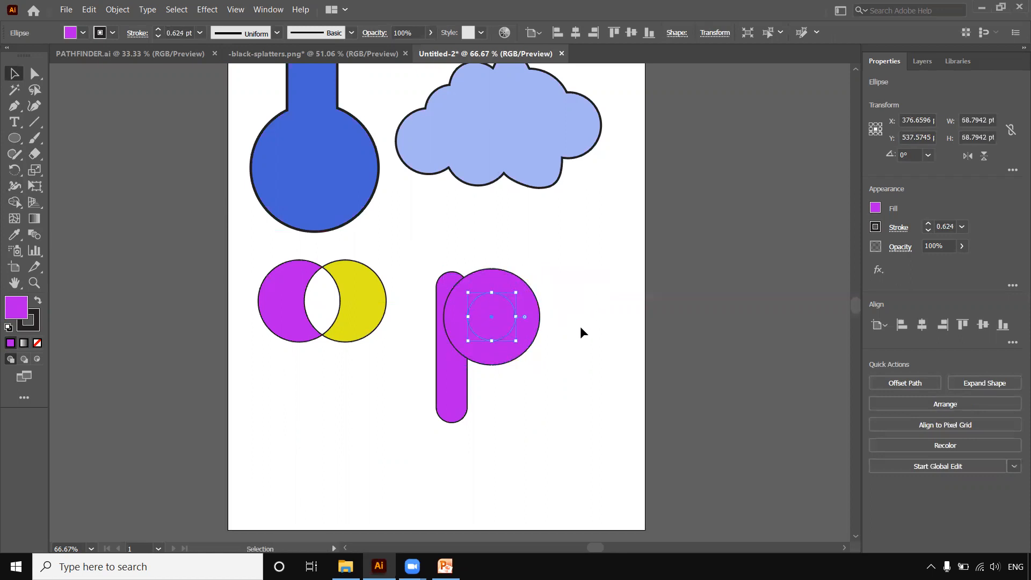
{"action": "left_click", "coordinate": [562, 315]}
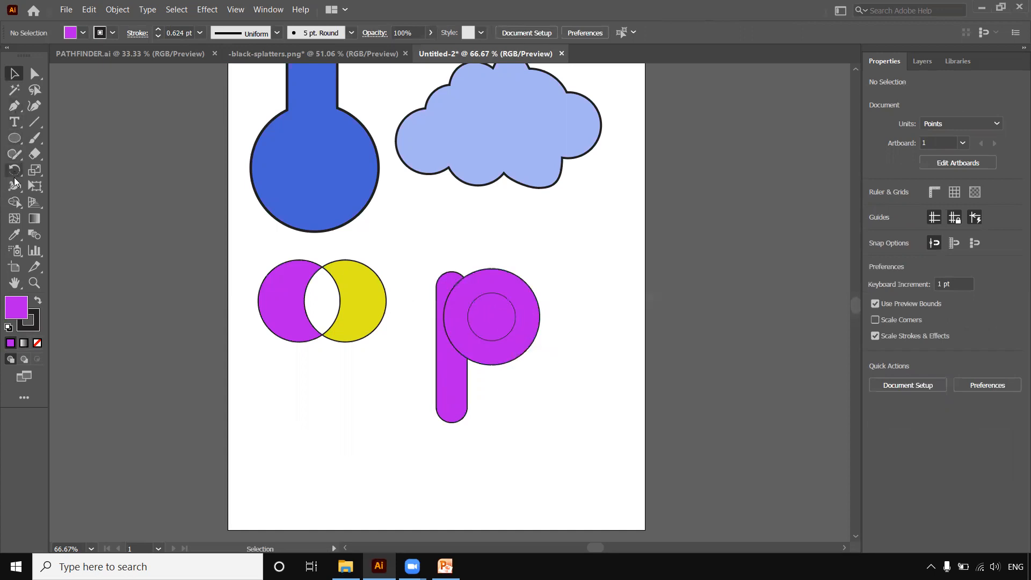
Step: Cut out the inner circle and merge the bar with the ring into a letter p using the Shape Builder tool
{"action": "left_click_drag", "start_coordinate": [436, 238], "coordinate": [480, 375]}
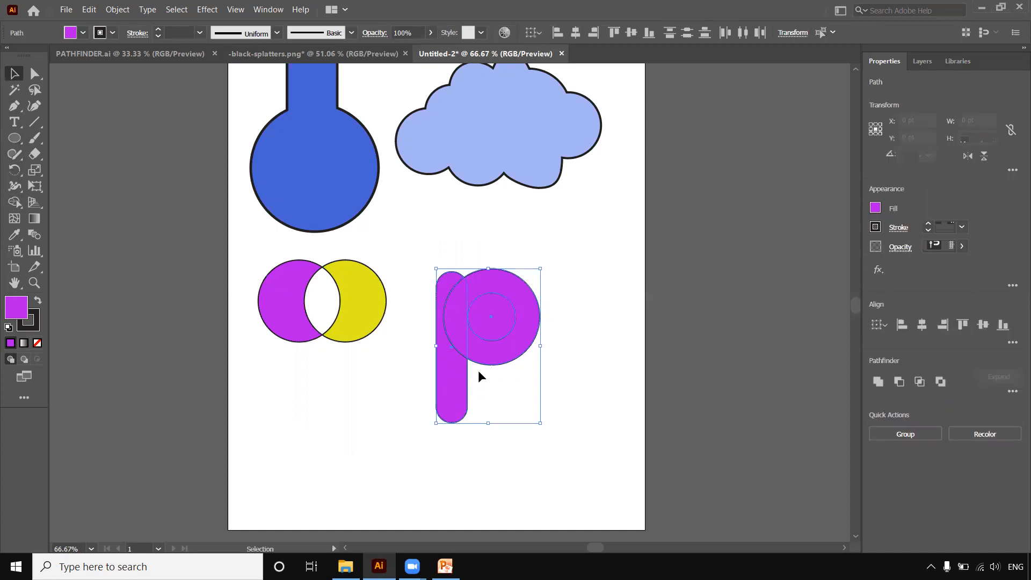
{"action": "left_click", "coordinate": [10, 205]}
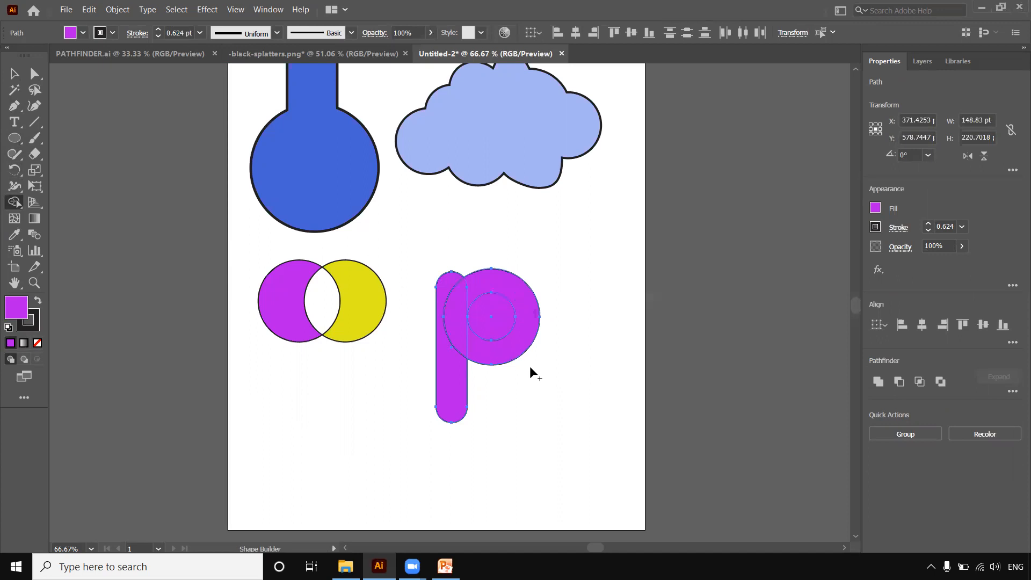
{"action": "left_click", "coordinate": [499, 318], "text": "alt"}
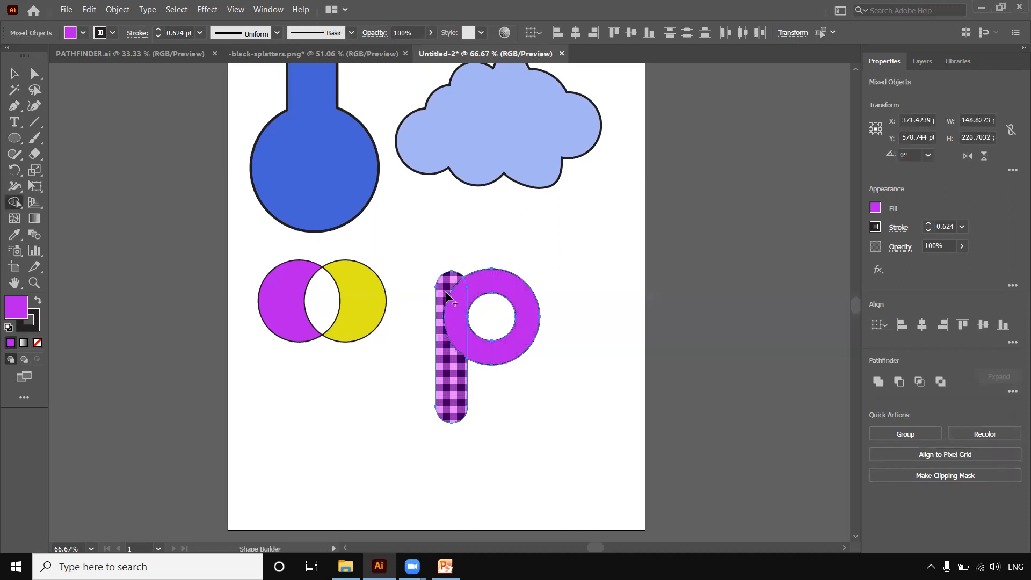
{"action": "left_click_drag", "start_coordinate": [460, 408], "coordinate": [456, 347]}
{"action": "mouse_move", "coordinate": [460, 302]}
{"action": "left_mouse_down"}
{"action": "mouse_move", "coordinate": [493, 282]}
{"action": "mouse_move", "coordinate": [582, 302]}
{"action": "left_mouse_up"}
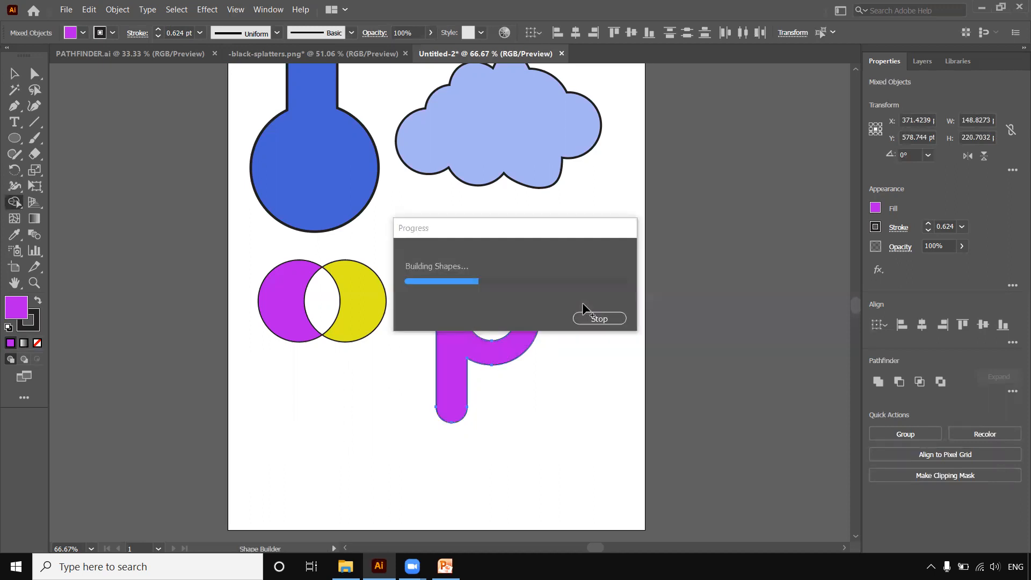
Step: Fill the letter p with dark green (265621) and deselect it
{"action": "left_click", "coordinate": [14, 74]}
{"action": "double_click", "coordinate": [16, 311]}
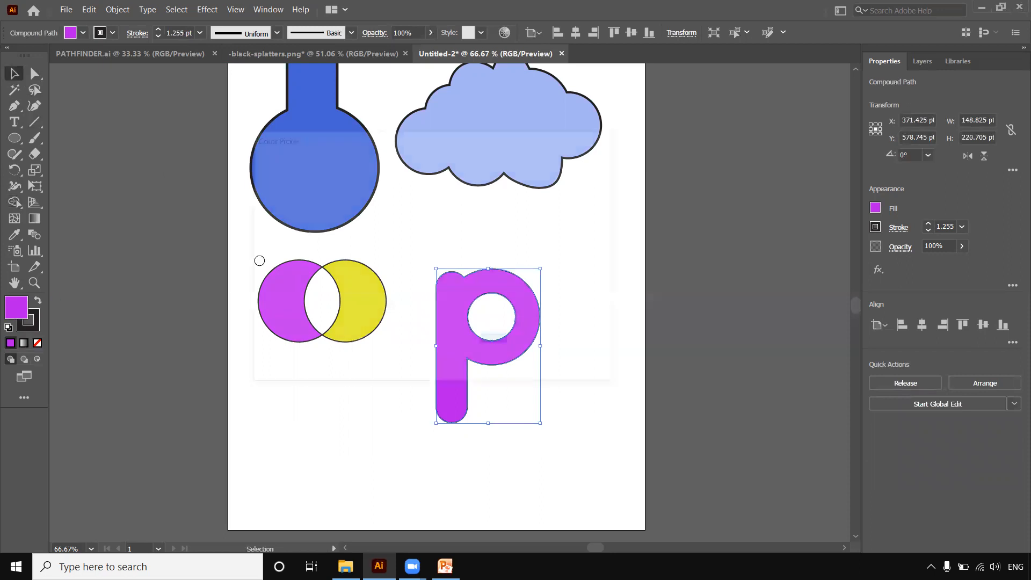
{"action": "left_click_drag", "start_coordinate": [450, 225], "coordinate": [449, 184]}
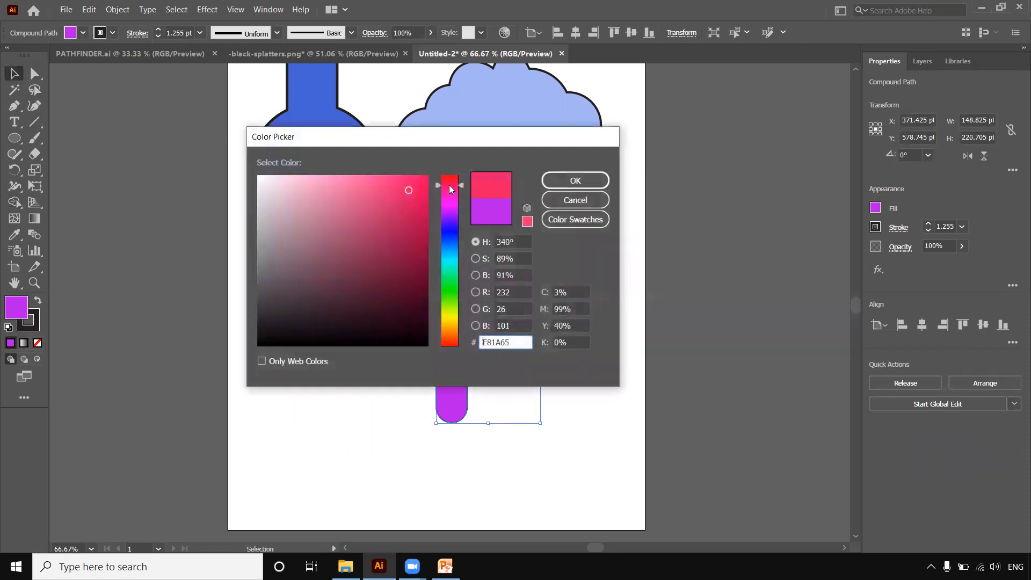
{"action": "left_click", "coordinate": [449, 292]}
{"action": "left_click", "coordinate": [411, 279]}
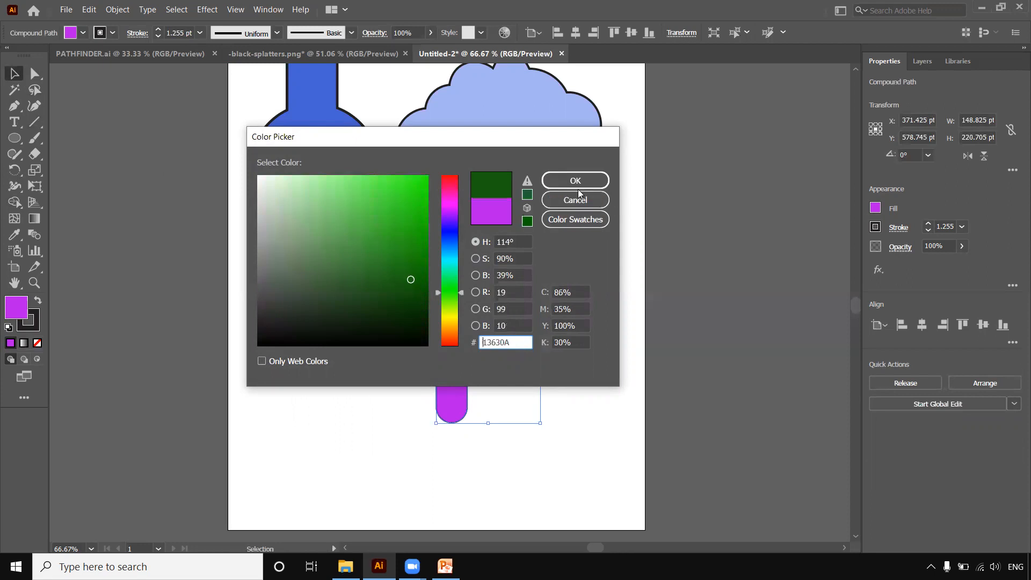
{"action": "mouse_move", "coordinate": [395, 275]}
{"action": "left_mouse_down"}
{"action": "mouse_move", "coordinate": [366, 276]}
{"action": "mouse_move", "coordinate": [363, 288]}
{"action": "left_mouse_up"}
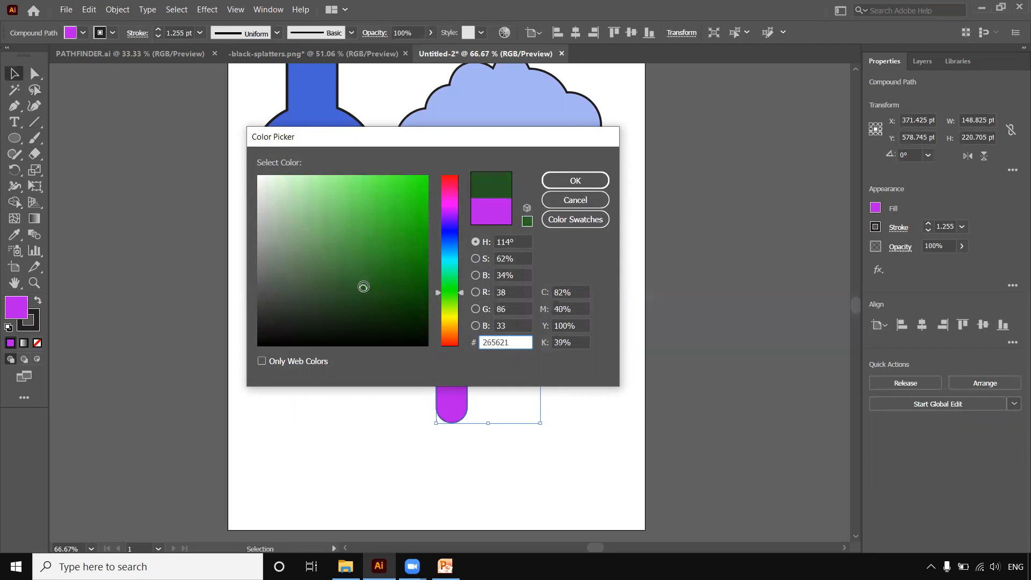
{"action": "left_click", "coordinate": [571, 181]}
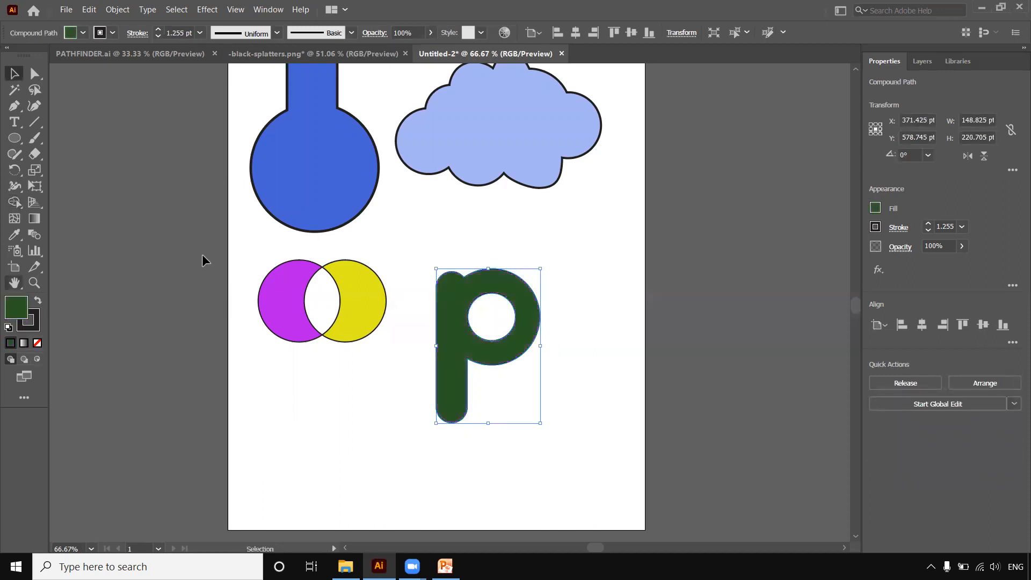
{"action": "left_click", "coordinate": [454, 244]}
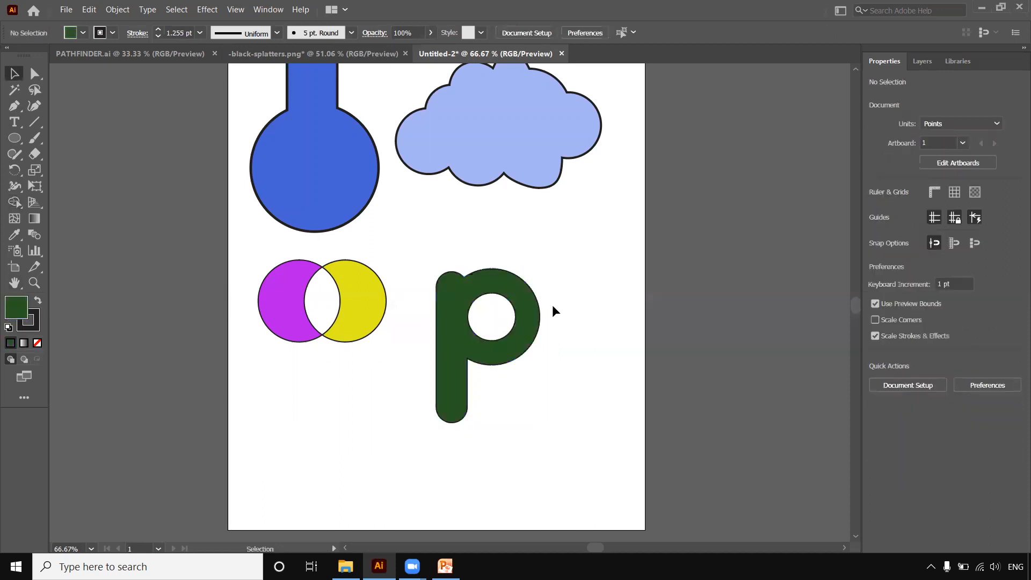
Step: Move the letter p slightly up and to the right, beneath the cloud
{"action": "key", "text": "ctrl+minus"}
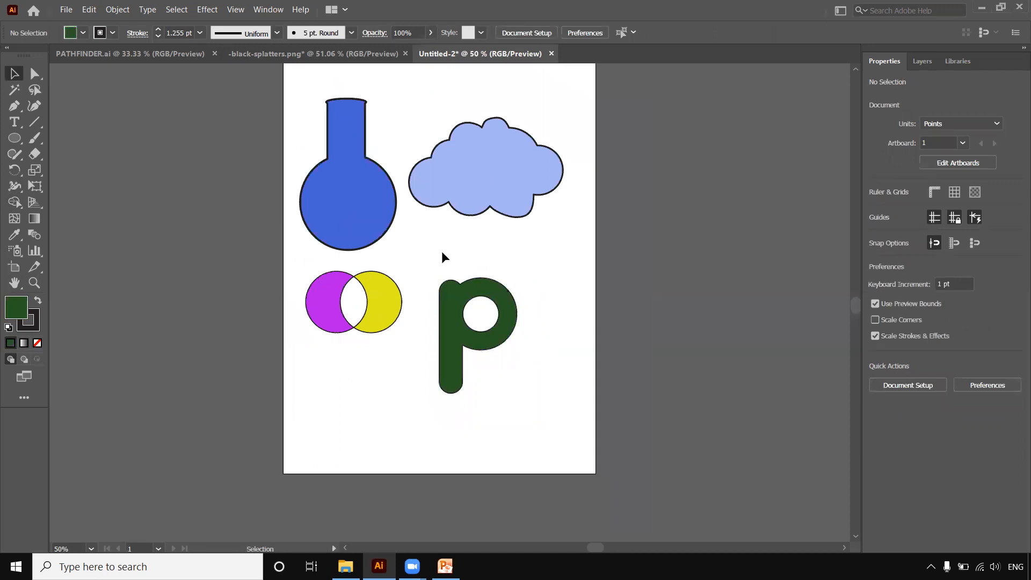
{"action": "left_click", "coordinate": [491, 343]}
{"action": "left_click", "coordinate": [558, 400]}
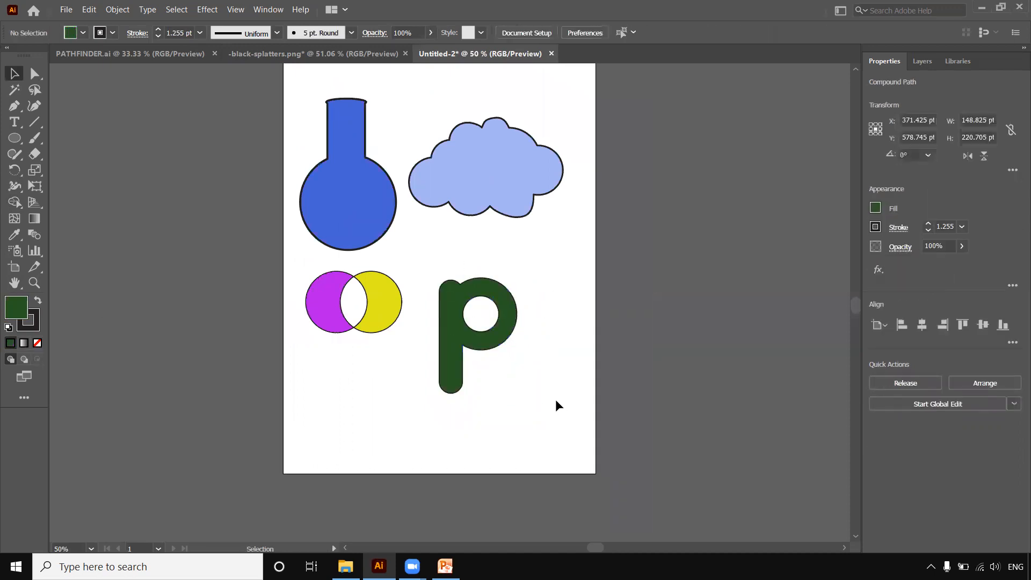
{"action": "left_click_drag", "start_coordinate": [453, 336], "coordinate": [485, 322]}
{"action": "left_click", "coordinate": [563, 412]}
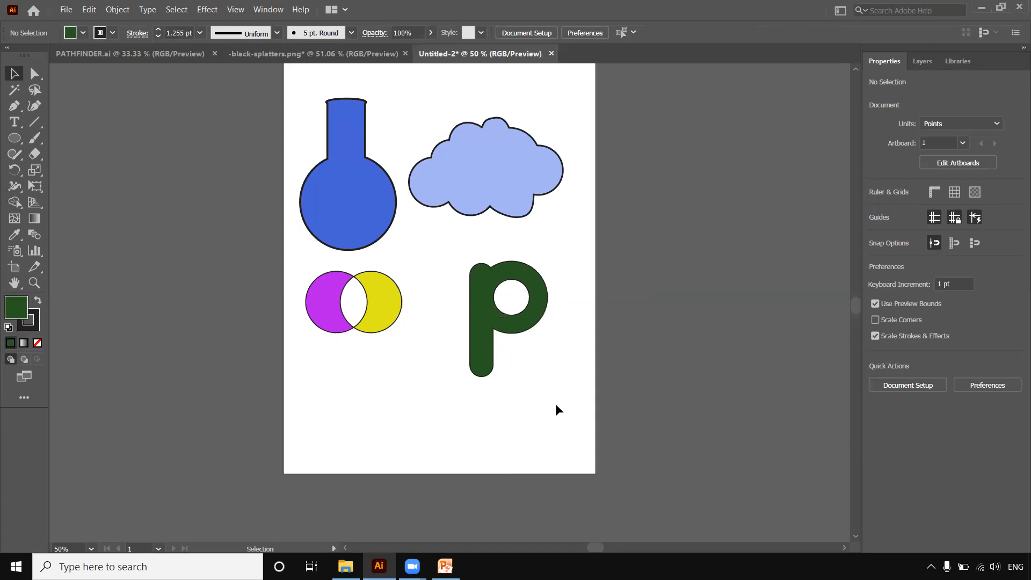
Step: Move the flask, cloud, crescents and letter p together toward the artboard's upper edge to free space below
{"action": "left_click_drag", "start_coordinate": [298, 82], "coordinate": [520, 347]}
{"action": "left_click_drag", "start_coordinate": [475, 195], "coordinate": [481, 168]}
{"action": "left_click", "coordinate": [526, 401]}
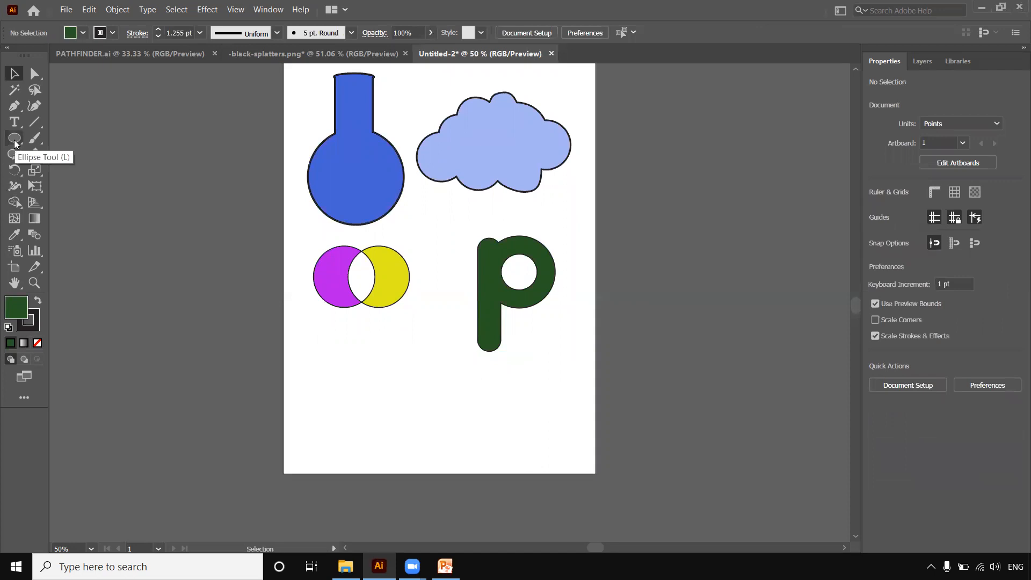
Step: Draw a tilted hexagon about 208 by 185 pt below the crescents and fill it with bright green
{"action": "left_click_drag", "start_coordinate": [15, 141], "coordinate": [62, 171]}
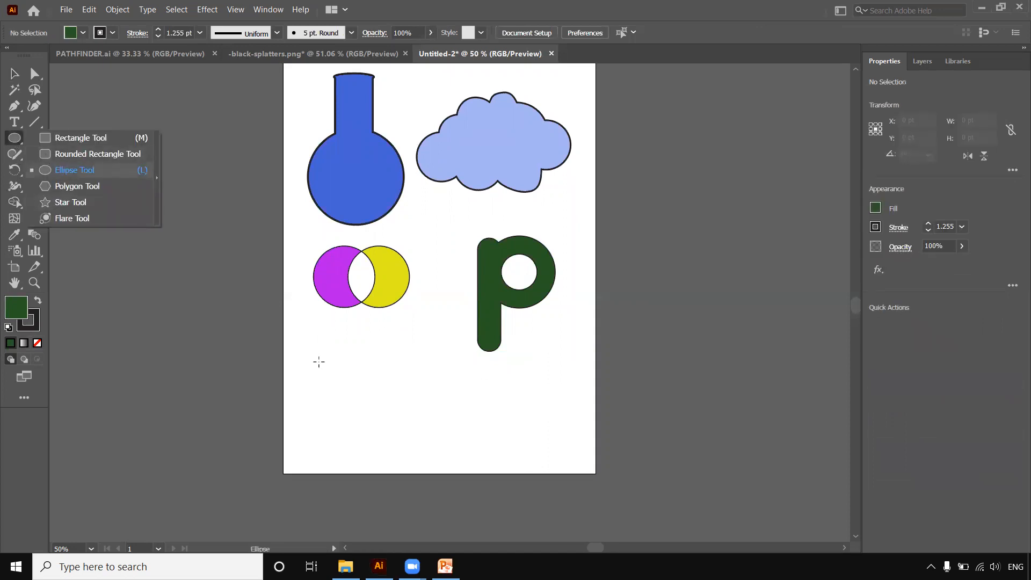
{"action": "left_click_drag", "start_coordinate": [359, 413], "coordinate": [346, 403]}
{"action": "key", "text": "v"}
{"action": "left_click_drag", "start_coordinate": [308, 357], "coordinate": [350, 400]}
{"action": "double_click", "coordinate": [23, 306]}
{"action": "left_click", "coordinate": [419, 203]}
{"action": "left_click", "coordinate": [573, 181]}
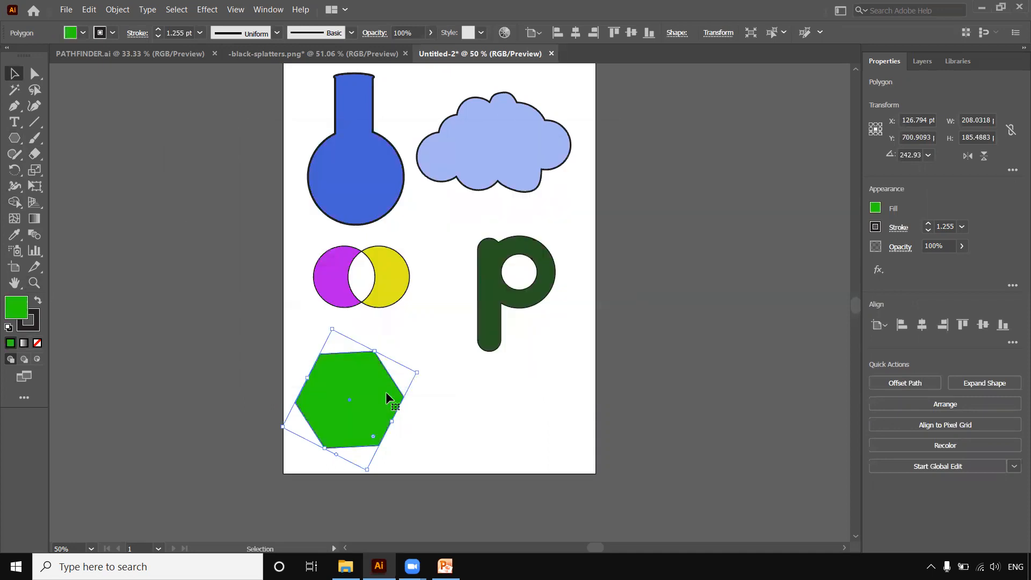
Step: Copy the green hexagon about 140 pt to the right so the two overlap, and fill the copy with teal (0DD396)
{"action": "left_click_drag", "start_coordinate": [382, 397], "coordinate": [459, 395]}
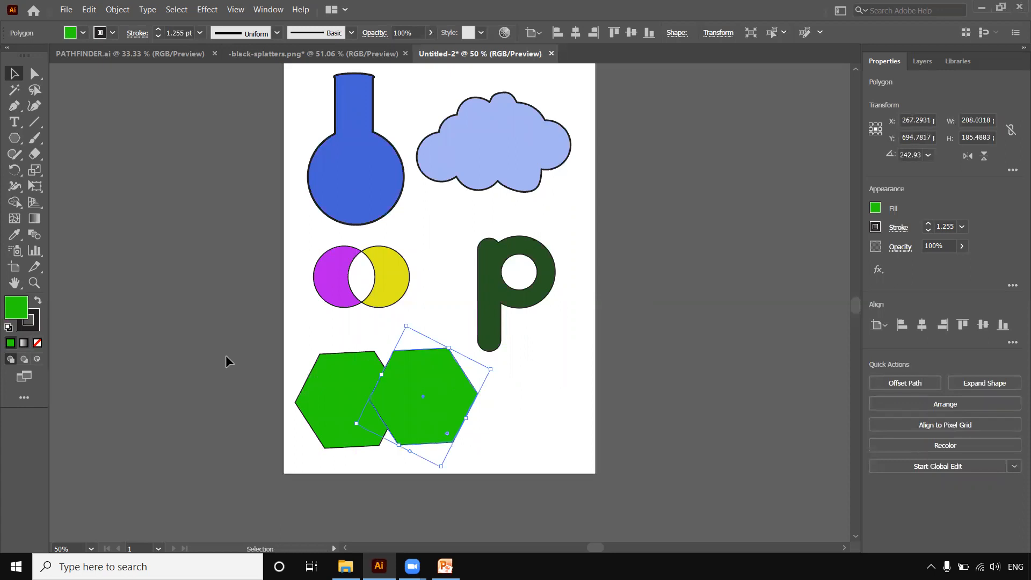
{"action": "double_click", "coordinate": [16, 304]}
{"action": "left_click", "coordinate": [456, 270]}
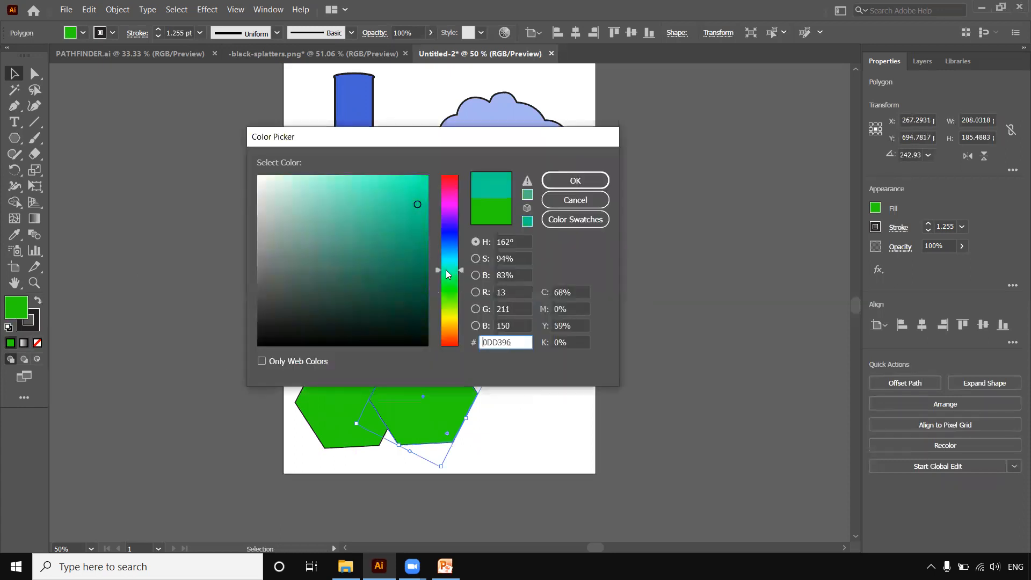
{"action": "key", "text": "Return"}
{"action": "left_click", "coordinate": [523, 411]}
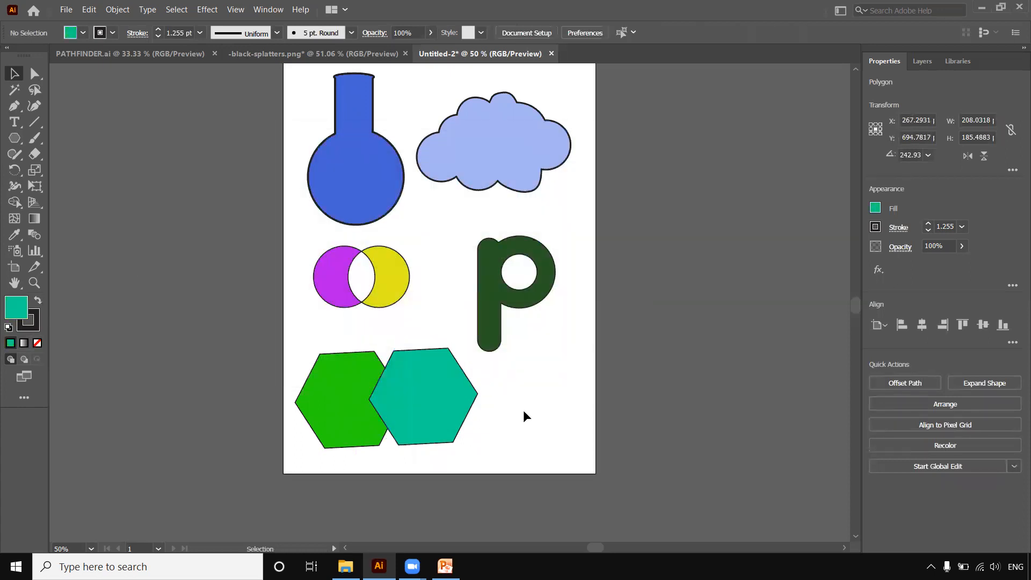
Step: Rotate the teal hexagon to about 236.87° and move it down and left to overlap more of the green hexagon
{"action": "left_click", "coordinate": [453, 397]}
{"action": "left_click_drag", "start_coordinate": [496, 365], "coordinate": [490, 371]}
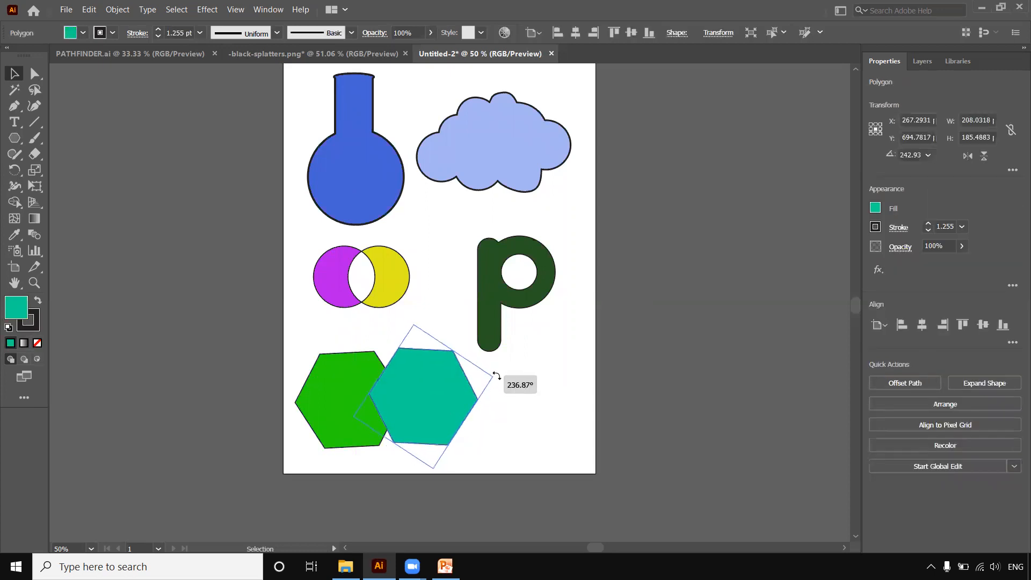
{"action": "left_click_drag", "start_coordinate": [432, 409], "coordinate": [392, 428]}
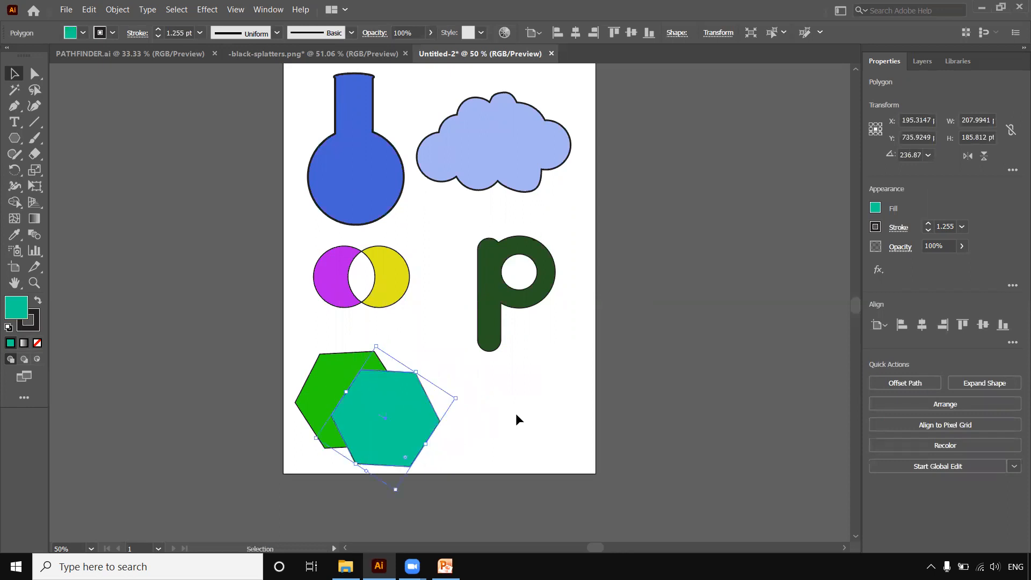
{"action": "left_click", "coordinate": [518, 417]}
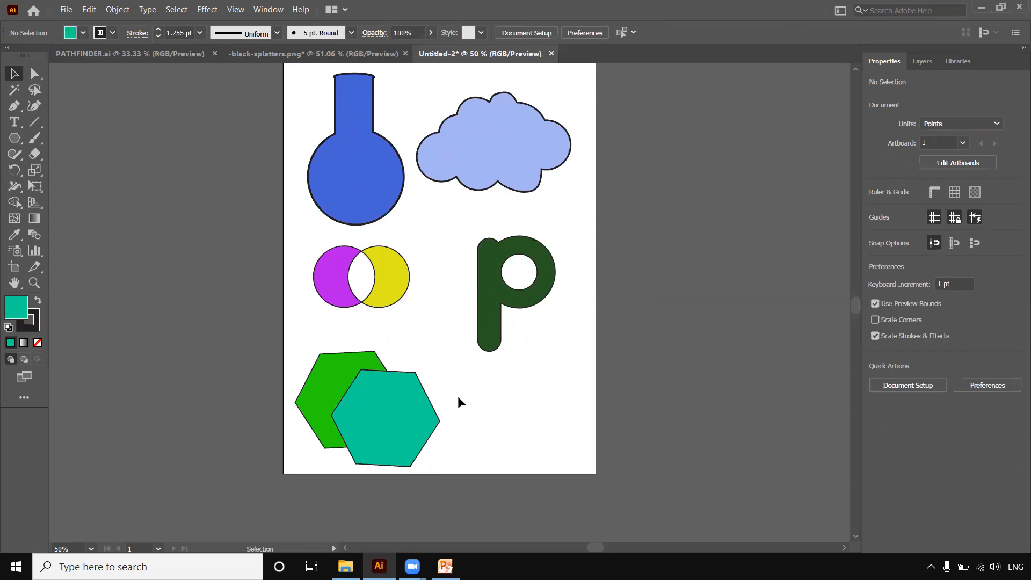
Step: Merge the two overlapping hexagons into one shape with the Shape Builder tool, using a bright red fill
{"action": "left_click_drag", "start_coordinate": [317, 331], "coordinate": [378, 374]}
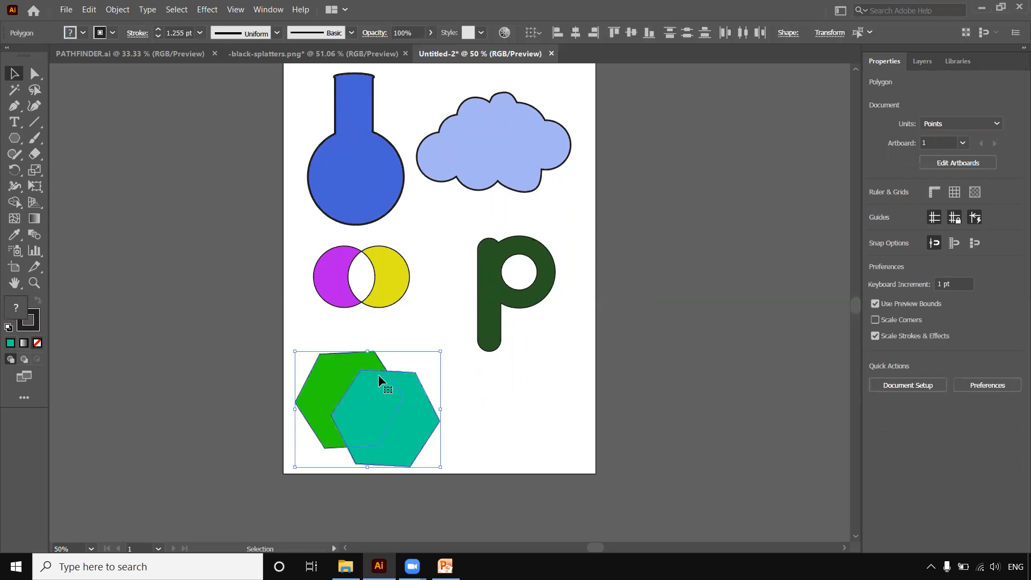
{"action": "key", "text": "shift+m"}
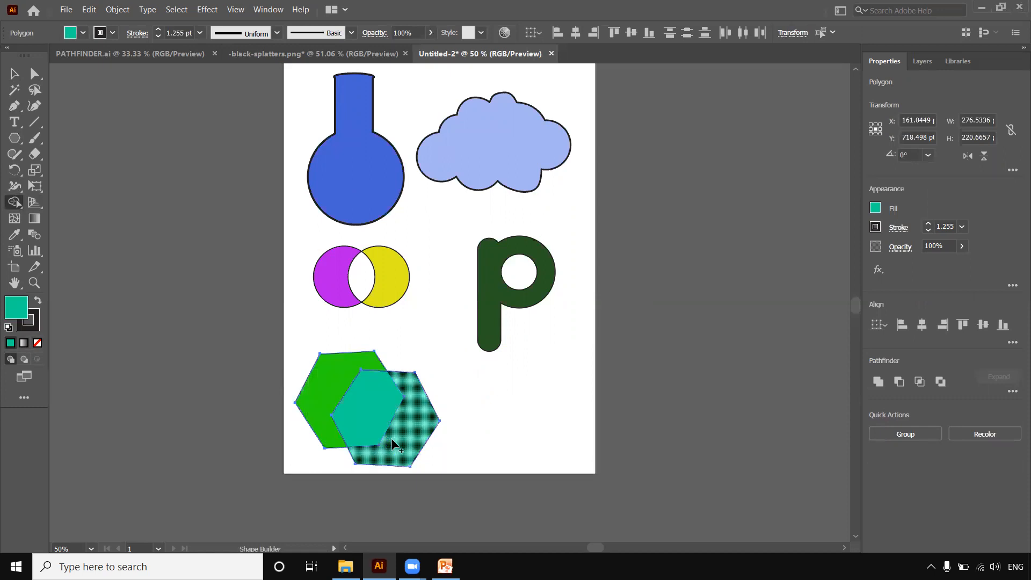
{"action": "double_click", "coordinate": [25, 305]}
{"action": "left_click_drag", "start_coordinate": [454, 244], "coordinate": [454, 179]}
{"action": "left_click", "coordinate": [409, 186]}
{"action": "left_click", "coordinate": [576, 180]}
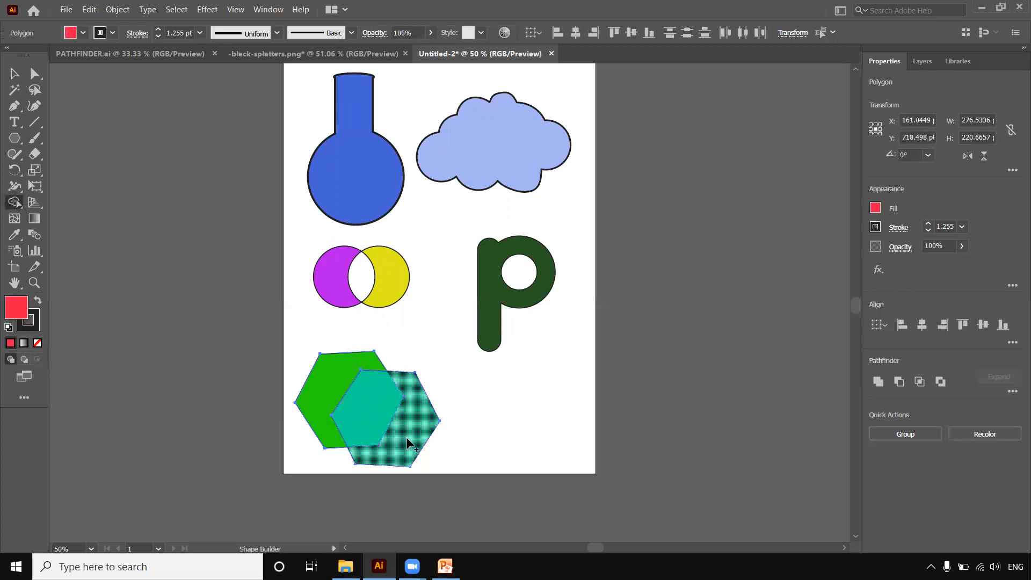
{"action": "left_click_drag", "start_coordinate": [407, 437], "coordinate": [323, 394]}
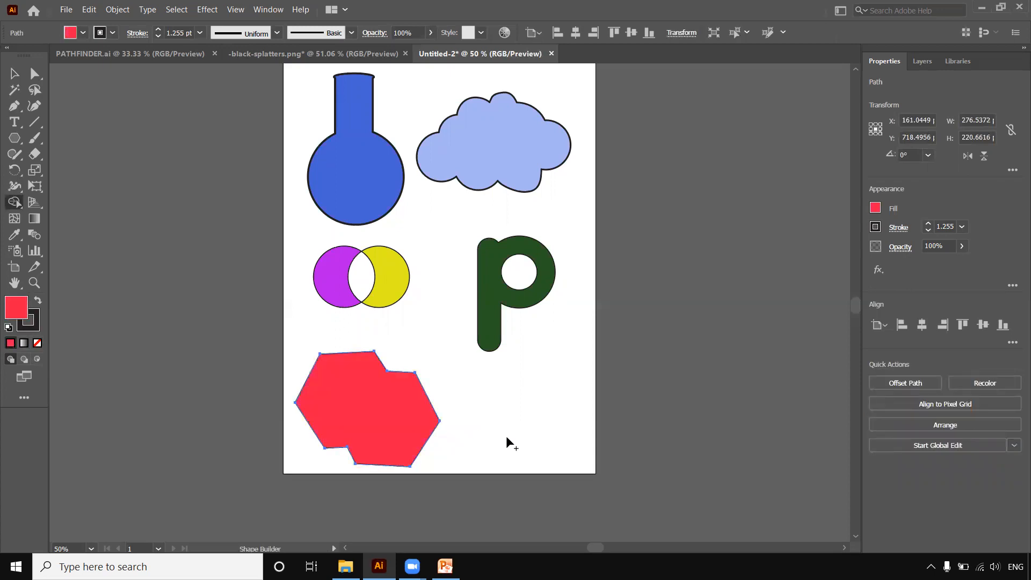
{"action": "left_click", "coordinate": [15, 70]}
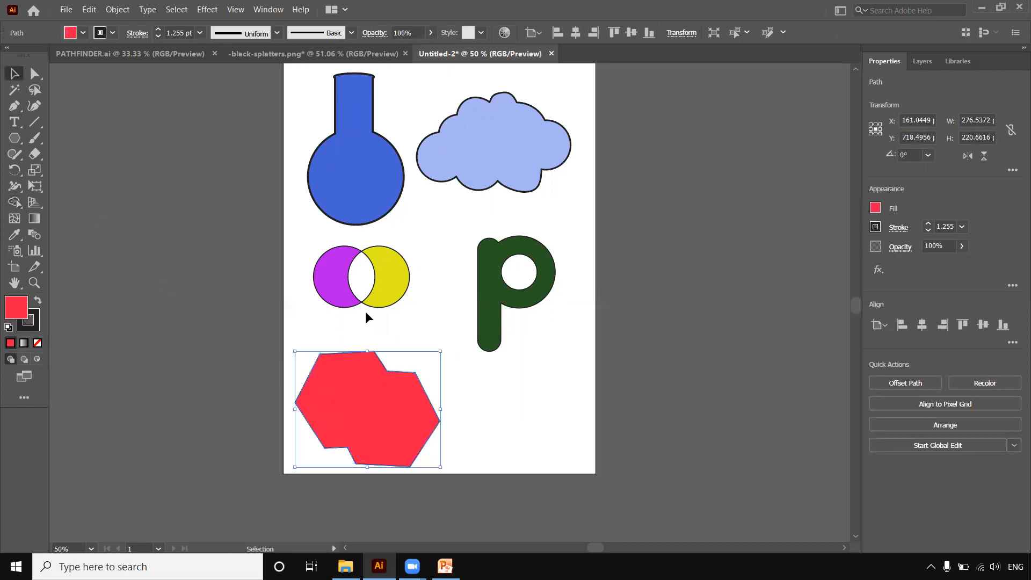
{"action": "left_click", "coordinate": [507, 414]}
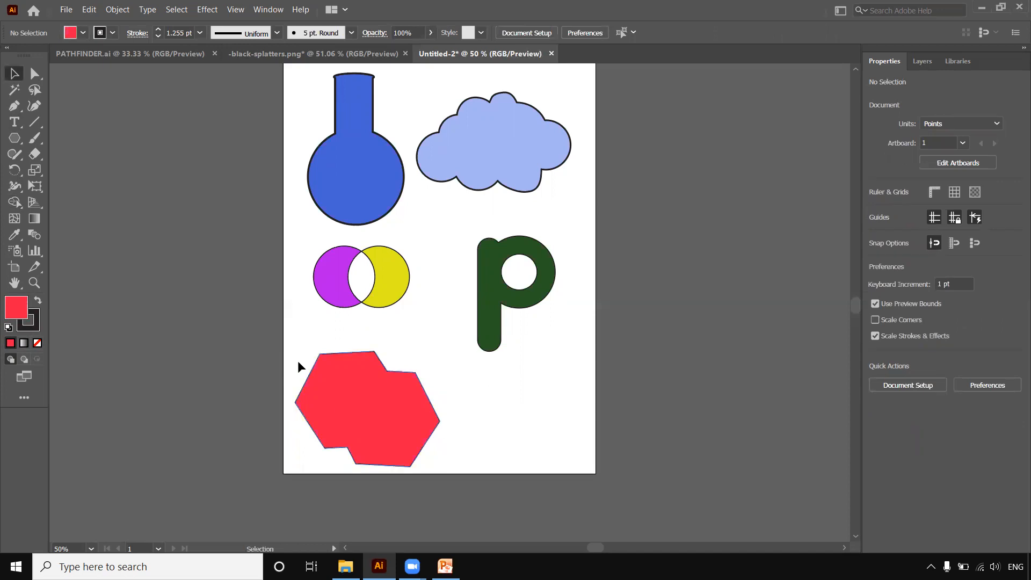
Step: Scale the merged red shape down to roughly 60% and centre it beneath the crescents
{"action": "left_click", "coordinate": [387, 403]}
{"action": "left_click_drag", "start_coordinate": [442, 351], "coordinate": [383, 396]}
{"action": "left_click_drag", "start_coordinate": [347, 427], "coordinate": [372, 379]}
{"action": "left_click", "coordinate": [484, 444]}
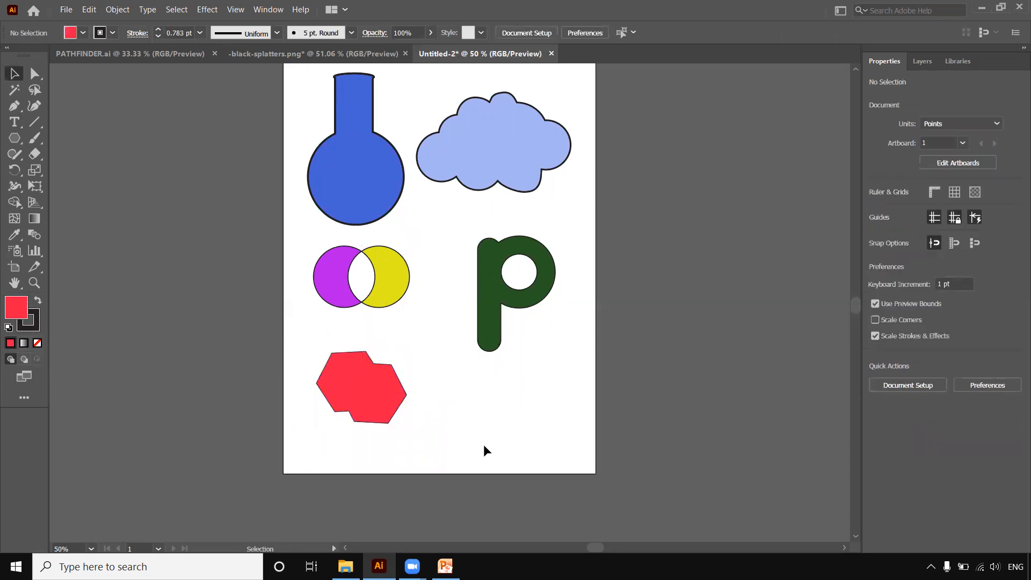
{"action": "left_click_drag", "start_coordinate": [568, 381], "coordinate": [567, 422]}
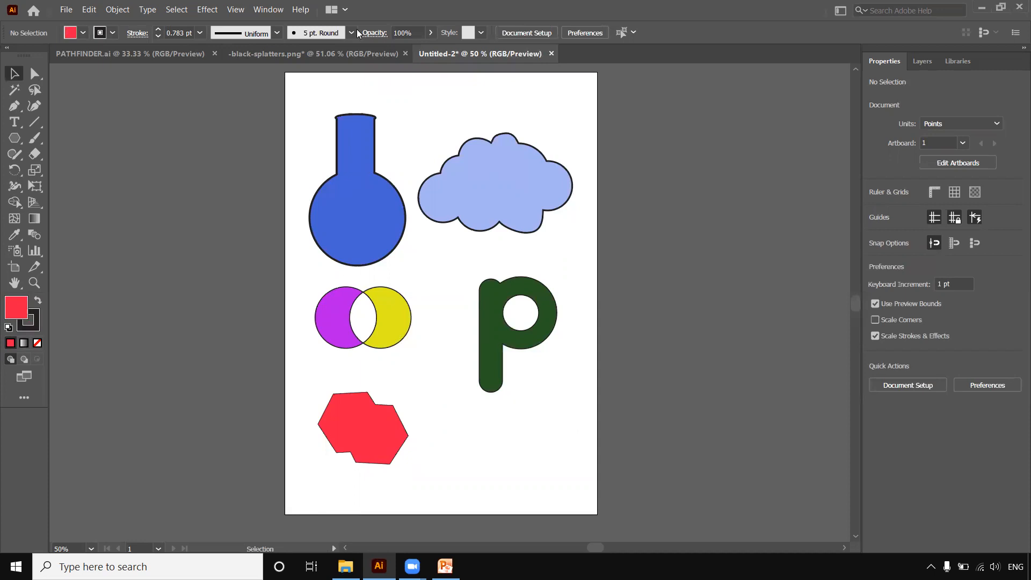
Step: Create a new blank portrait document
{"action": "left_click", "coordinate": [66, 10]}
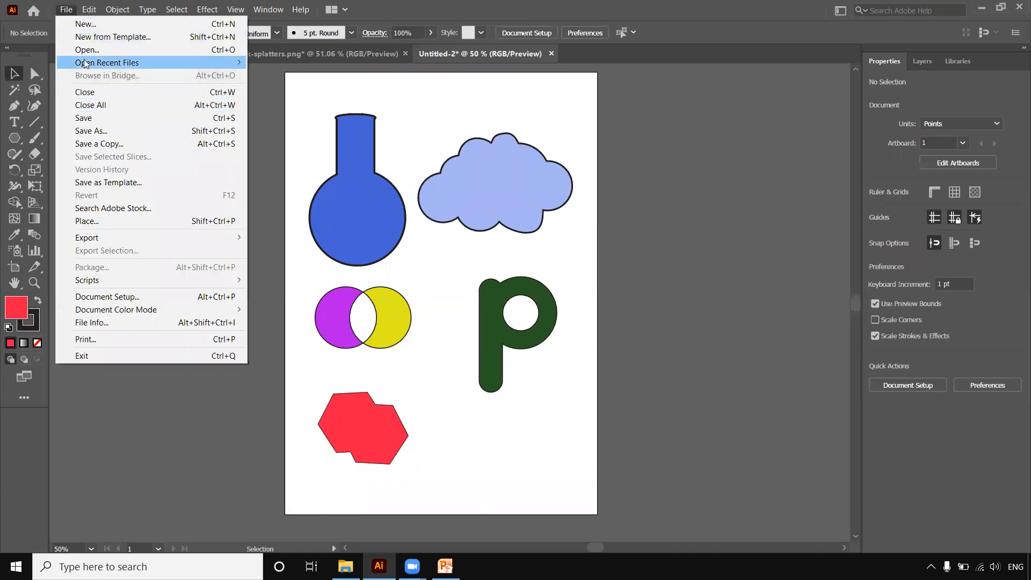
{"action": "left_click", "coordinate": [89, 25]}
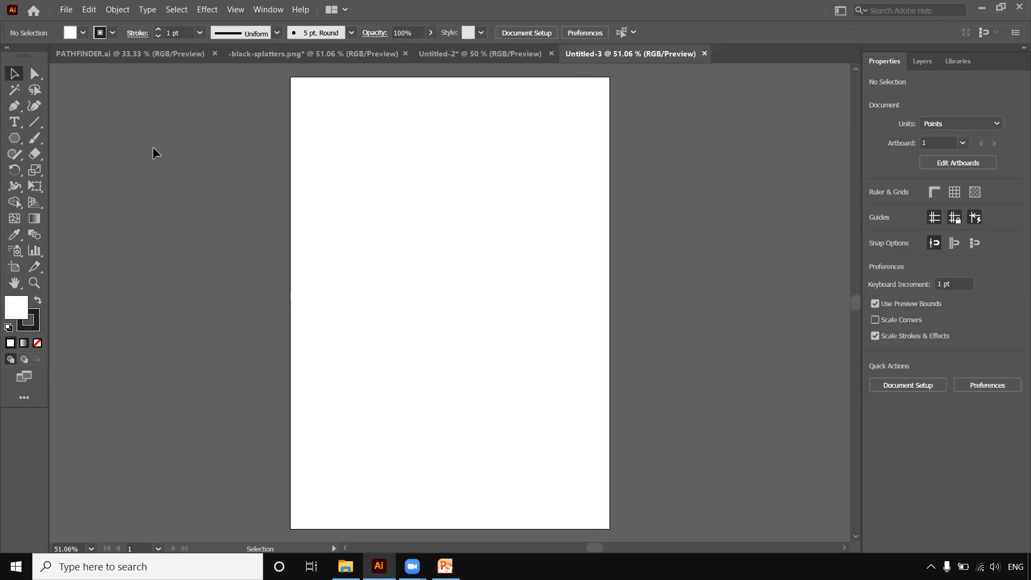
Step: Draw a tilted white hexagon about 300 by 306 pt near the artboard's upper edge
{"action": "left_click", "coordinate": [17, 138]}
{"action": "left_click_drag", "start_coordinate": [395, 172], "coordinate": [456, 230]}
{"action": "left_click", "coordinate": [455, 230]}
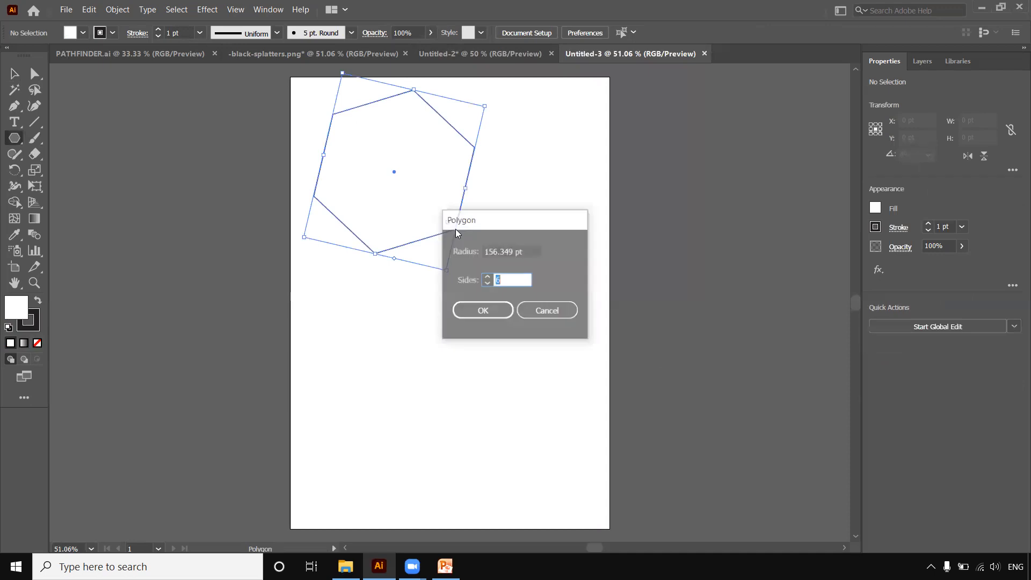
{"action": "left_click", "coordinate": [539, 310]}
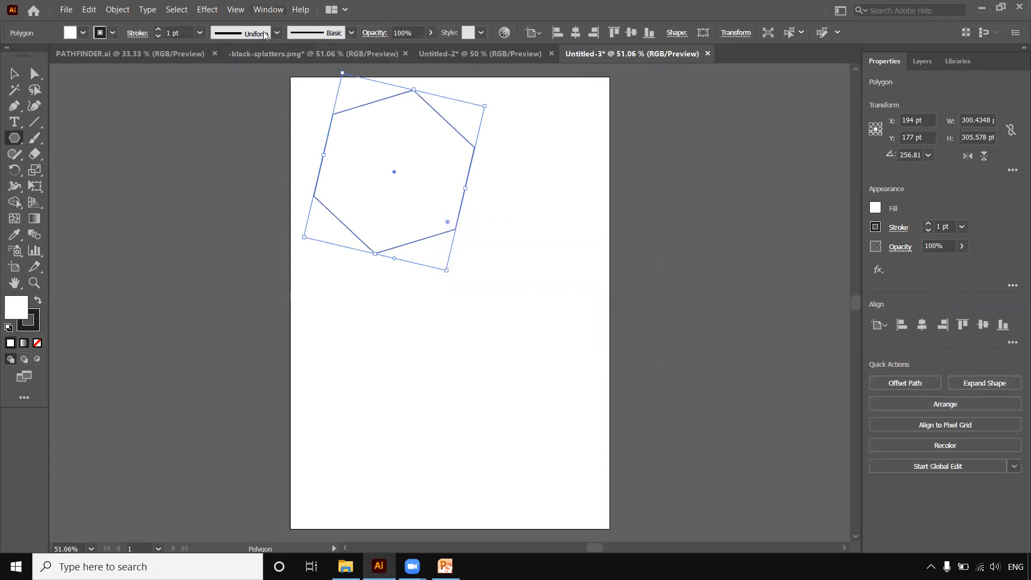
Step: Show the Pathfinder panel and place it beside the artboard, clear of the document tabs
{"action": "left_click", "coordinate": [268, 9]}
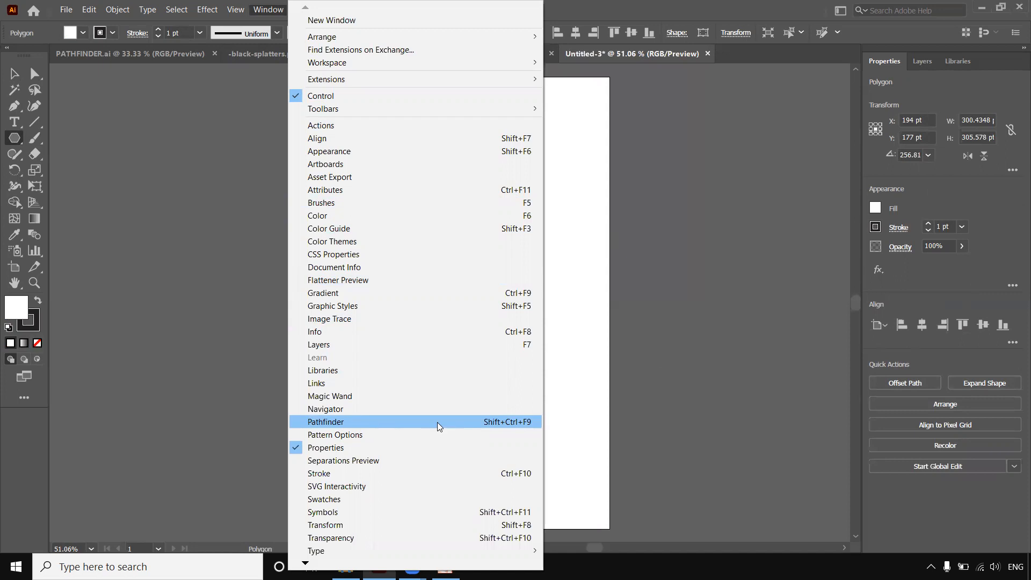
{"action": "left_click", "coordinate": [318, 423]}
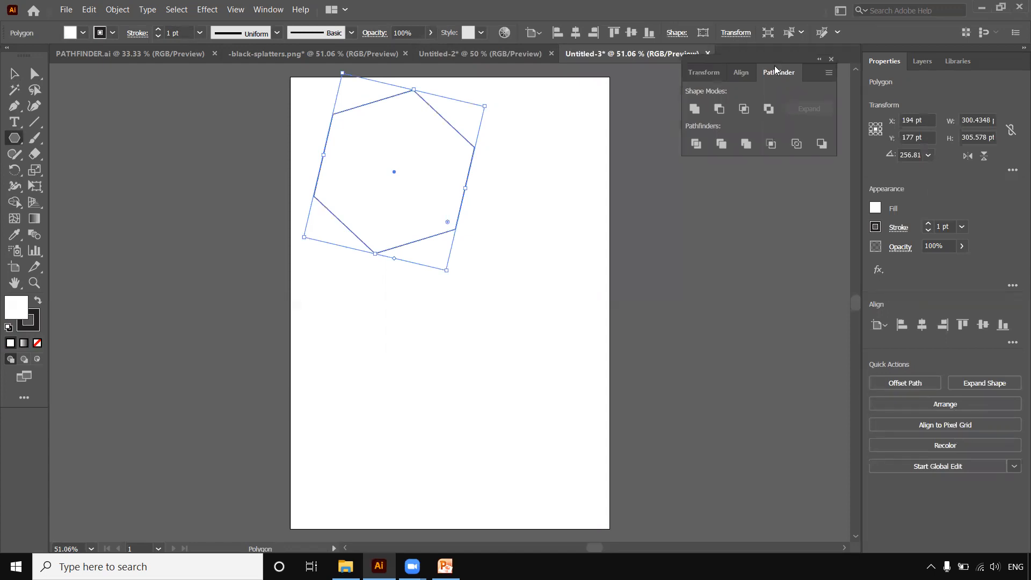
{"action": "left_click_drag", "start_coordinate": [790, 67], "coordinate": [790, 104]}
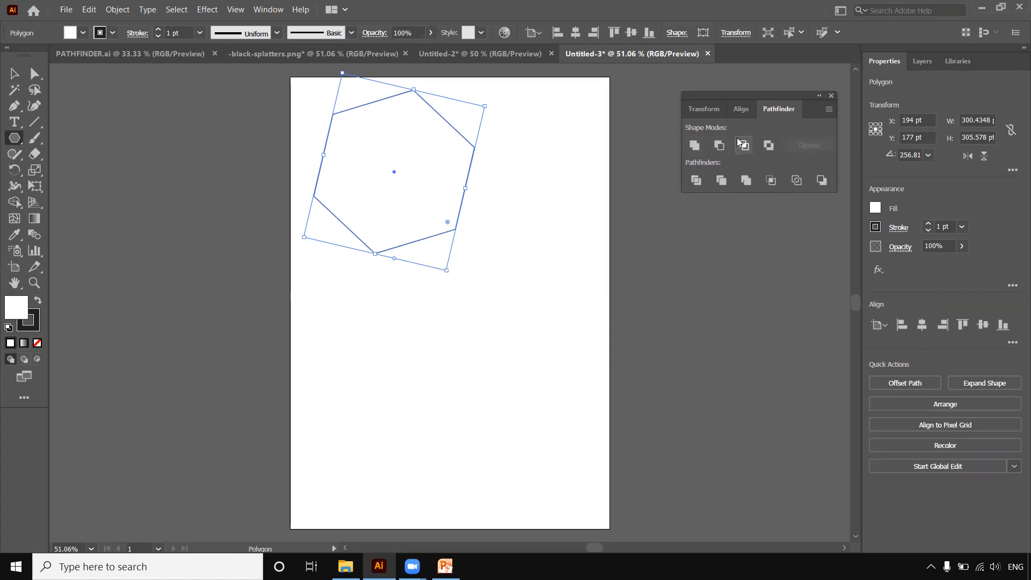
{"action": "left_click_drag", "start_coordinate": [738, 94], "coordinate": [737, 108]}
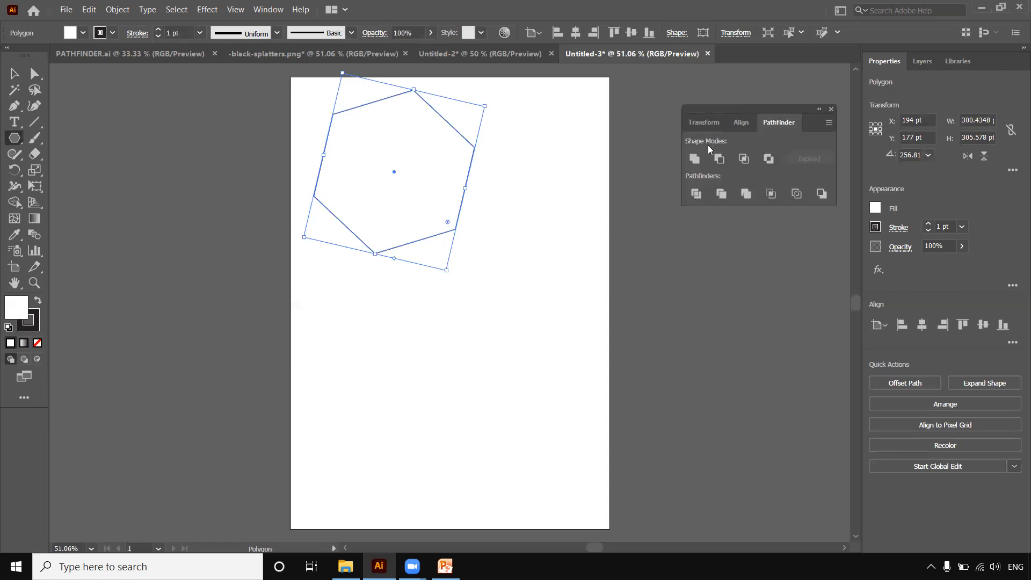
Step: Scale the hexagon down to about 214 by 222 pt, and delete it
{"action": "key", "text": "v"}
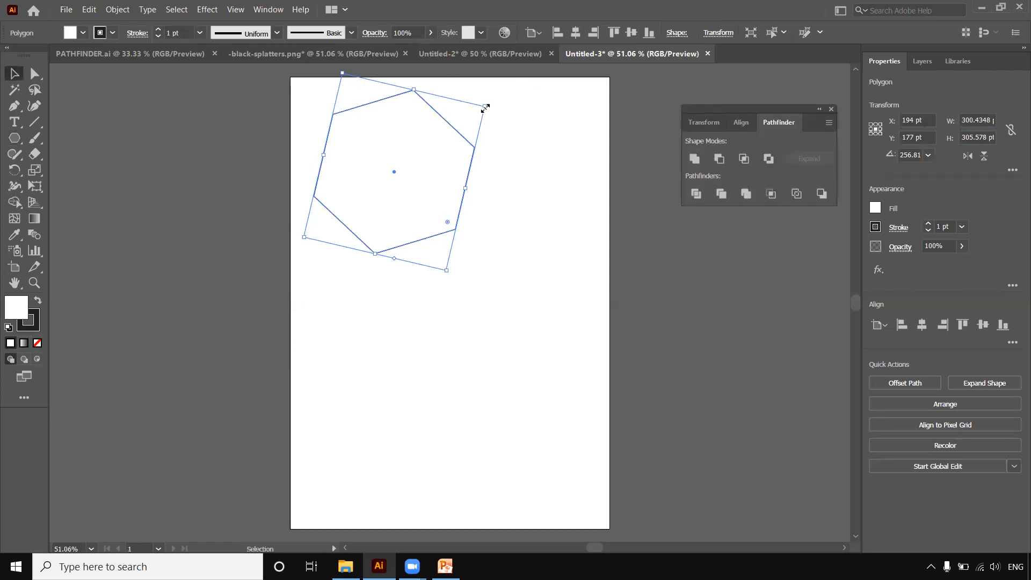
{"action": "left_click_drag", "start_coordinate": [485, 108], "coordinate": [429, 140]}
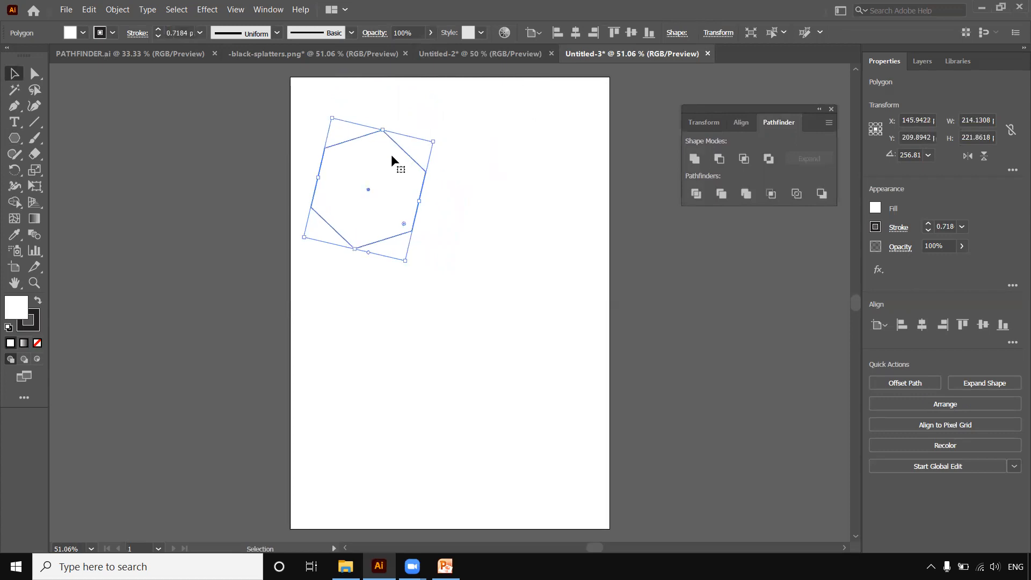
{"action": "key", "text": "Delete"}
Step: Draw a rounded-corner square about 154 pt wide in the artboard's upper part and fill it with teal green
{"action": "left_click_drag", "start_coordinate": [16, 136], "coordinate": [69, 156]}
{"action": "left_click_drag", "start_coordinate": [322, 144], "coordinate": [404, 225]}
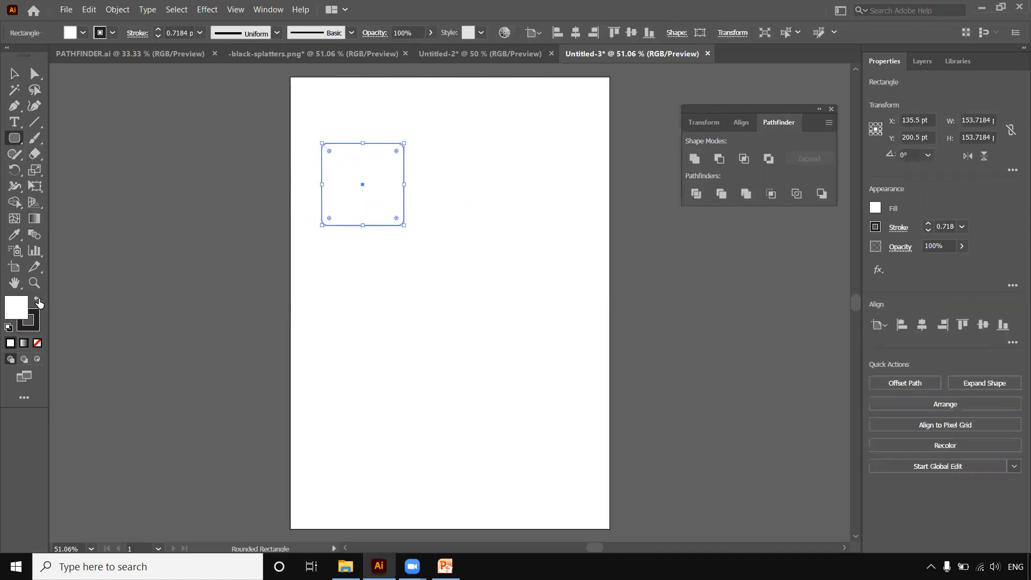
{"action": "double_click", "coordinate": [24, 305]}
{"action": "left_click", "coordinate": [371, 232]}
{"action": "mouse_move", "coordinate": [385, 205]}
{"action": "left_mouse_down"}
{"action": "mouse_move", "coordinate": [388, 192]}
{"action": "mouse_move", "coordinate": [401, 193]}
{"action": "left_mouse_up"}
{"action": "left_click", "coordinate": [575, 181]}
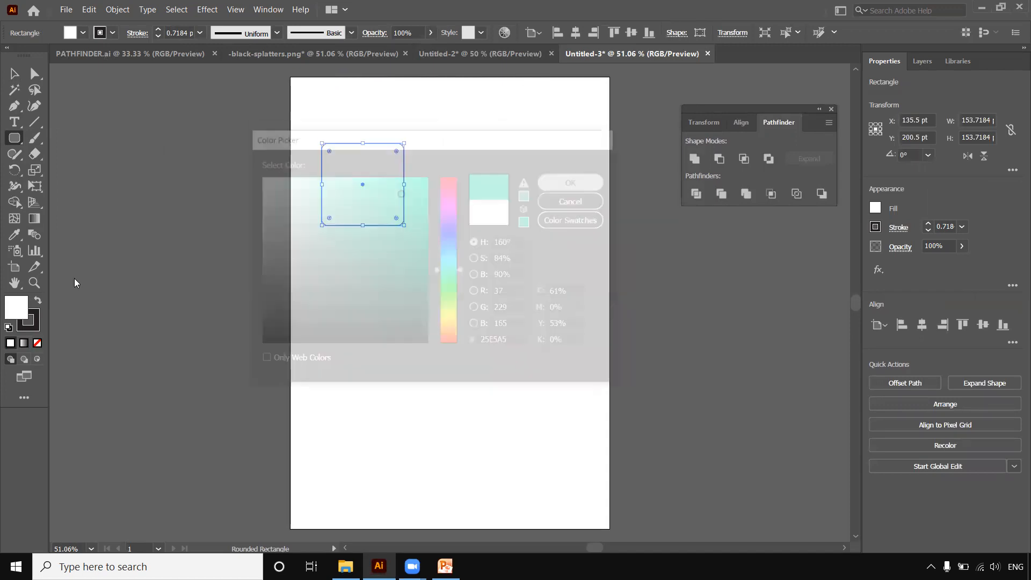
Step: Set the rounded square's stroke to 10 pt and move it about 20 pt right and 6 pt down
{"action": "left_click", "coordinate": [929, 225]}
{"action": "left_click", "coordinate": [929, 225]}
{"action": "left_click", "coordinate": [929, 225]}
{"action": "left_click", "coordinate": [929, 225]}
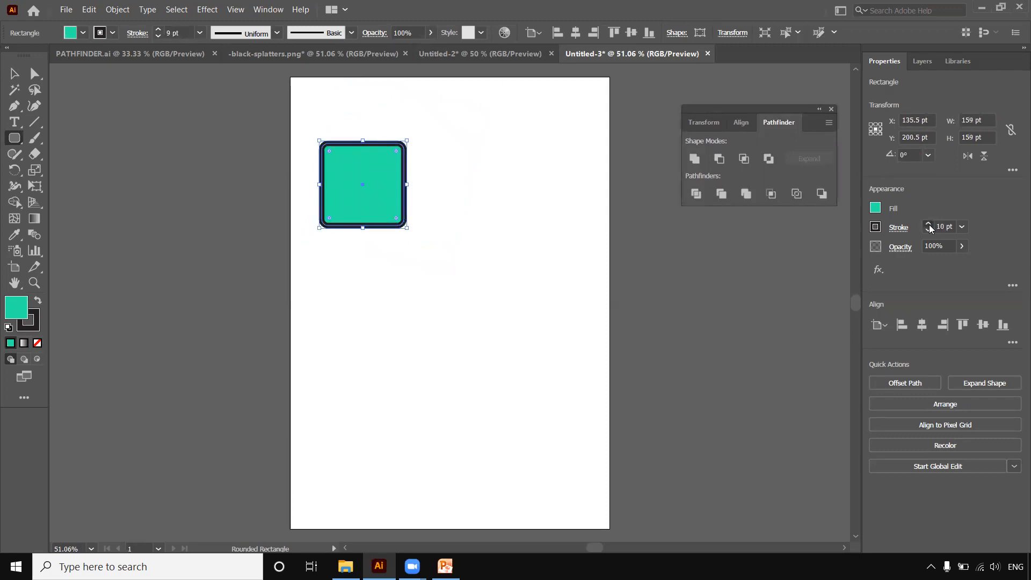
{"action": "key", "text": "v"}
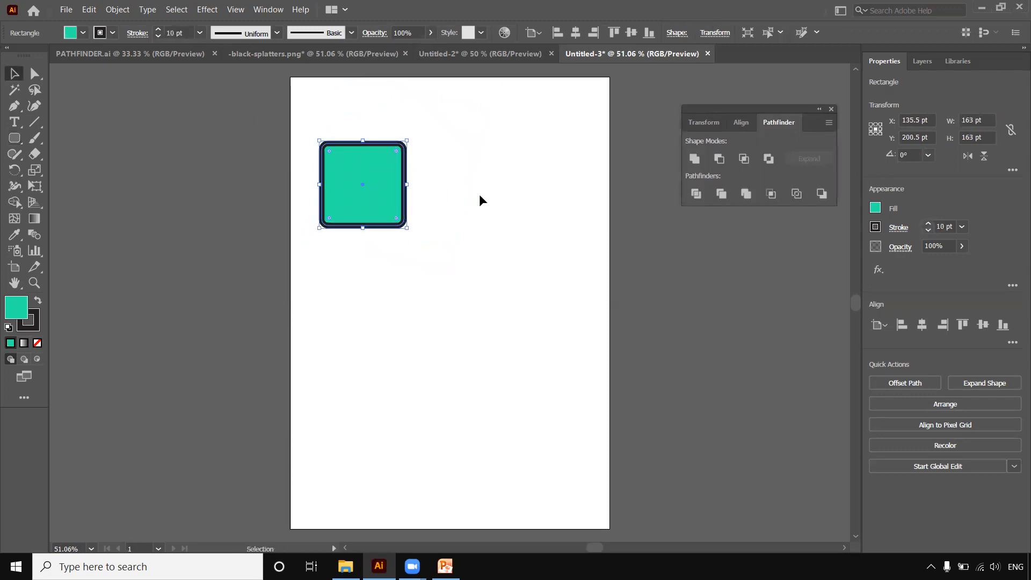
{"action": "left_click", "coordinate": [483, 201]}
{"action": "left_click_drag", "start_coordinate": [365, 191], "coordinate": [376, 195]}
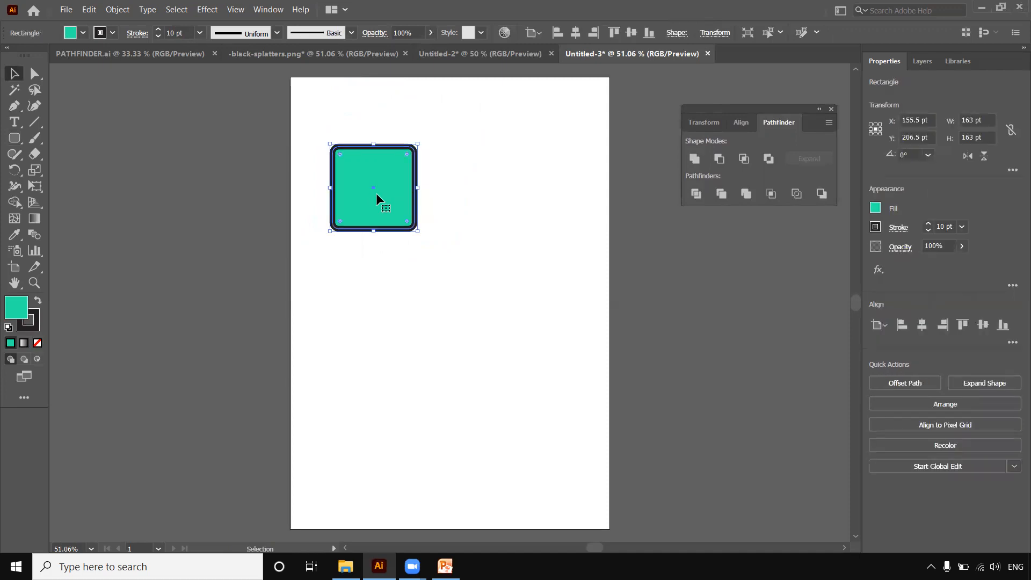
Step: Draw a circle about 225 pt in diameter overlapping the rounded square's lower-right corner, and fill it with purple
{"action": "left_click", "coordinate": [15, 139]}
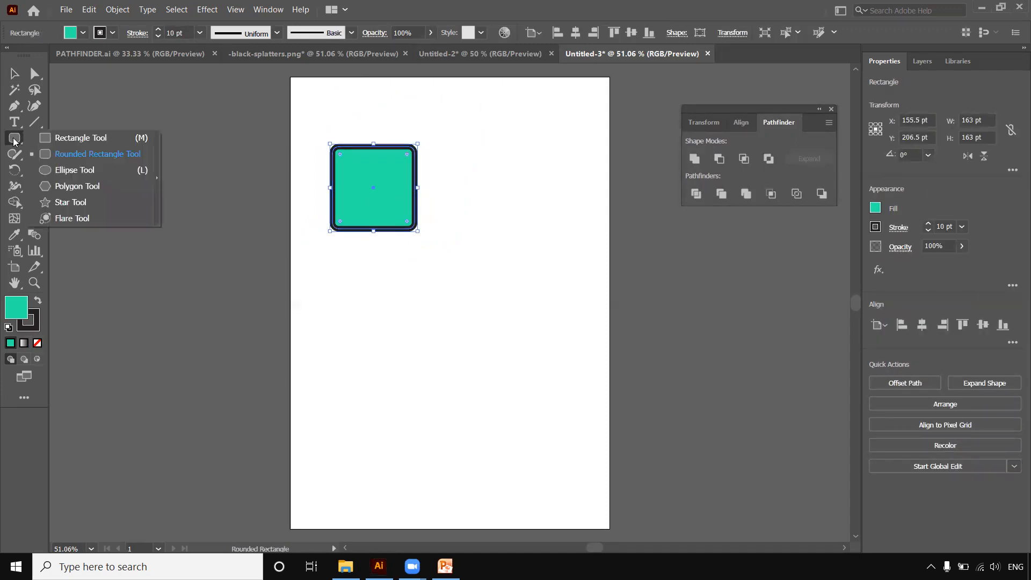
{"action": "left_click", "coordinate": [65, 172]}
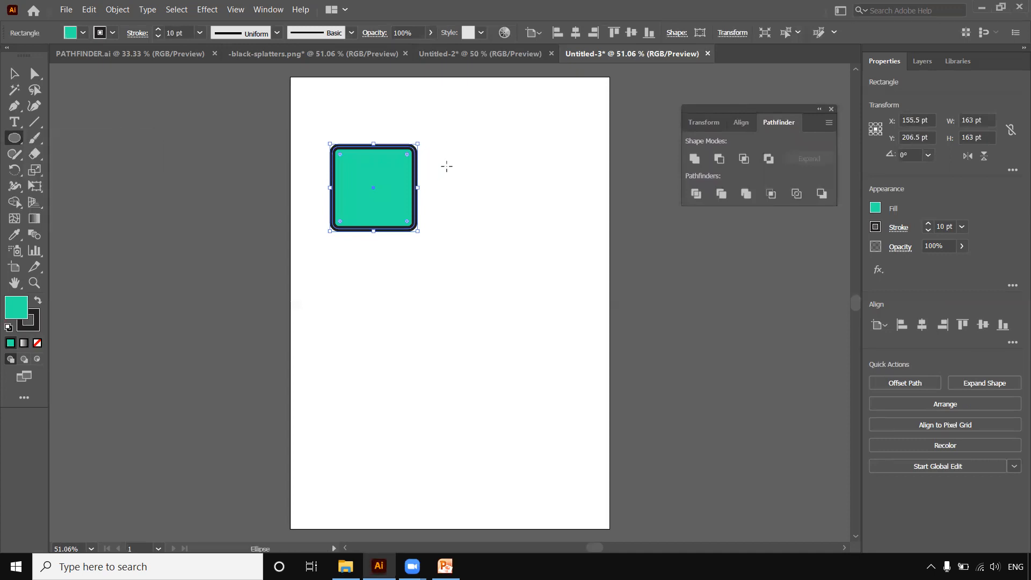
{"action": "left_click_drag", "start_coordinate": [403, 173], "coordinate": [522, 293]}
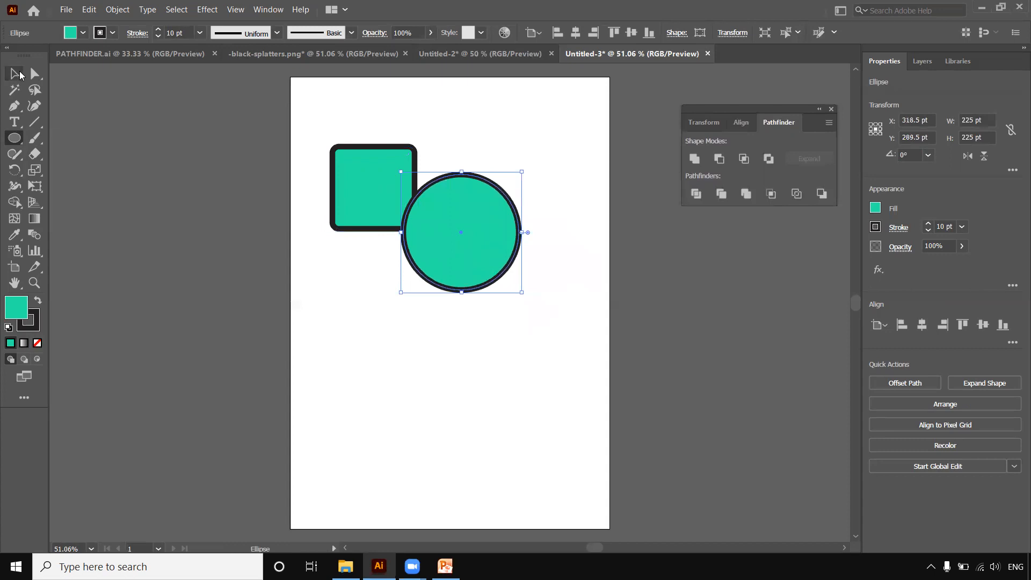
{"action": "double_click", "coordinate": [23, 305]}
{"action": "left_click", "coordinate": [449, 212]}
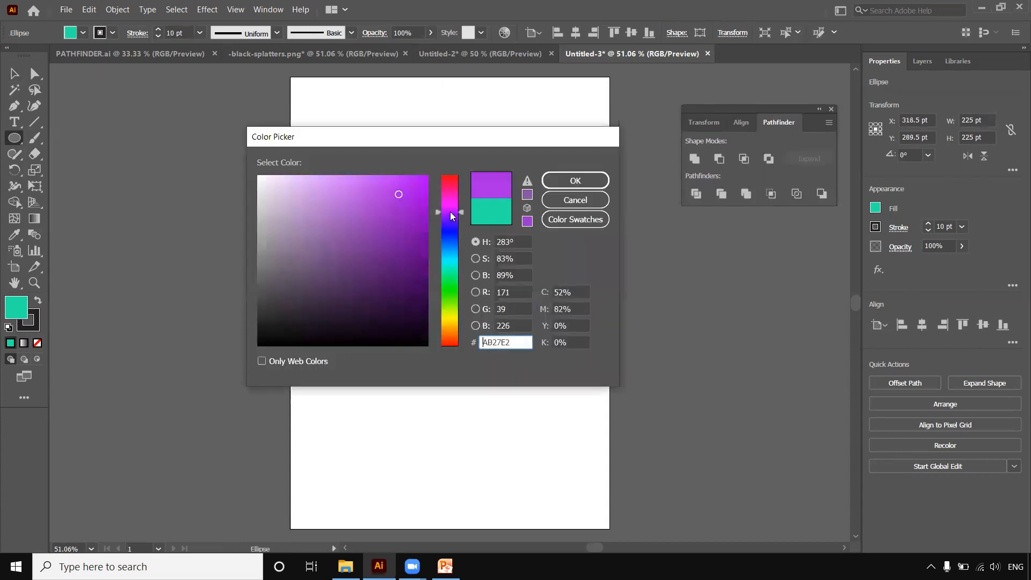
{"action": "mouse_move", "coordinate": [450, 222]}
{"action": "left_mouse_down"}
{"action": "mouse_move", "coordinate": [450, 269]}
{"action": "mouse_move", "coordinate": [451, 205]}
{"action": "mouse_move", "coordinate": [413, 207]}
{"action": "mouse_move", "coordinate": [413, 226]}
{"action": "left_mouse_up"}
{"action": "left_click", "coordinate": [556, 184]}
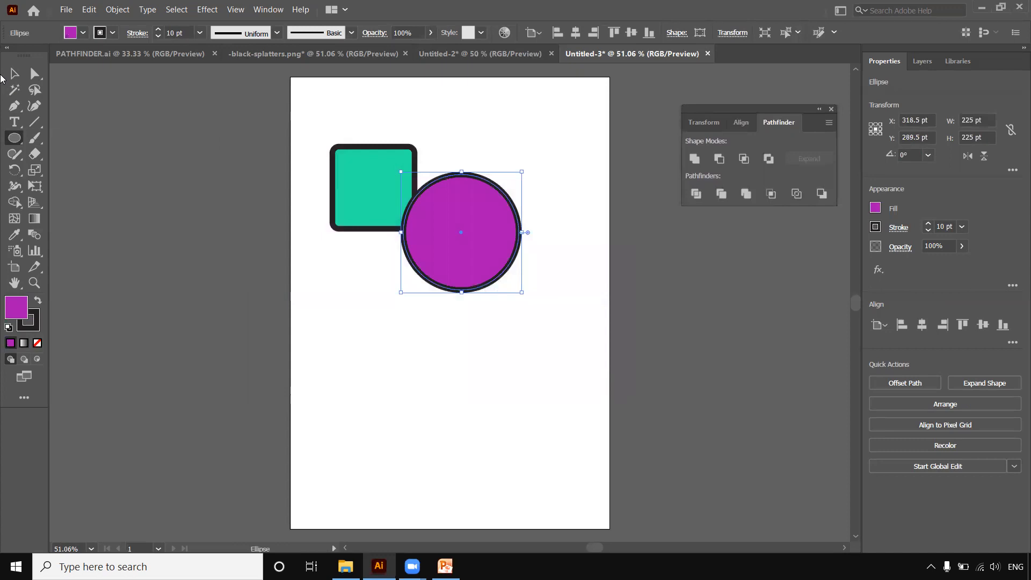
Step: Shift the purple circle left over the square, and copy the teal square about 211 pt to the right behind the circle
{"action": "left_click", "coordinate": [14, 74]}
{"action": "left_click", "coordinate": [394, 349]}
{"action": "mouse_move", "coordinate": [431, 267]}
{"action": "left_mouse_down"}
{"action": "mouse_move", "coordinate": [407, 259]}
{"action": "mouse_move", "coordinate": [423, 260]}
{"action": "left_mouse_up"}
{"action": "left_click", "coordinate": [349, 185]}
{"action": "left_click_drag", "start_coordinate": [348, 185], "coordinate": [465, 187]}
{"action": "left_click", "coordinate": [526, 333]}
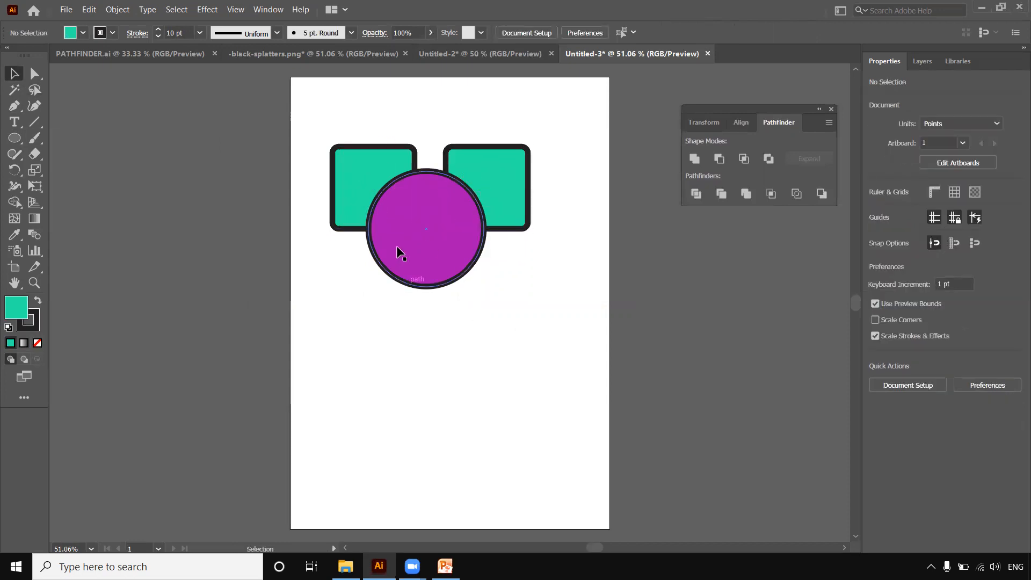
Step: Unite the two teal squares and the purple circle into one shape with Pathfinder
{"action": "left_click_drag", "start_coordinate": [332, 105], "coordinate": [518, 248]}
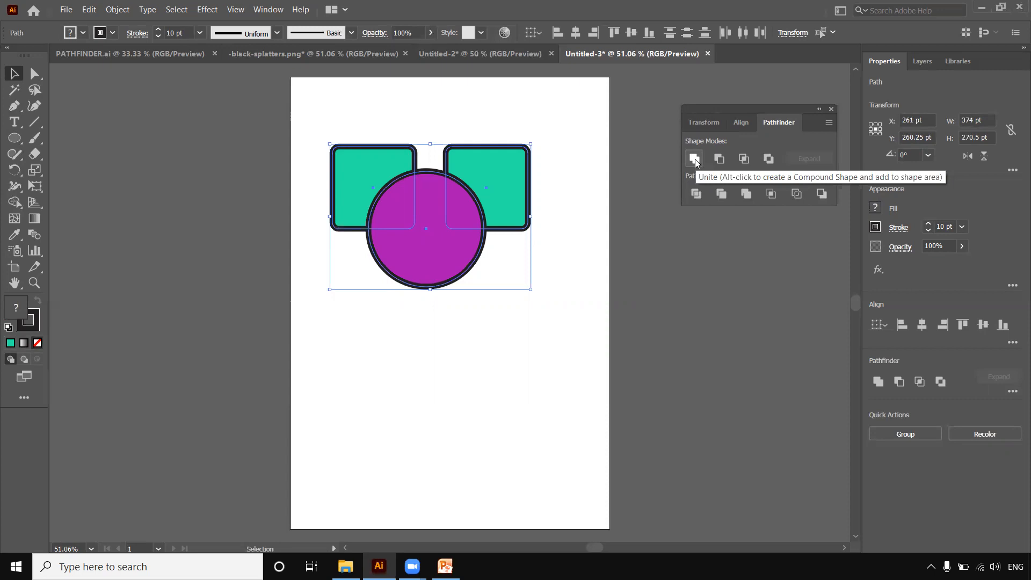
{"action": "left_click", "coordinate": [695, 158]}
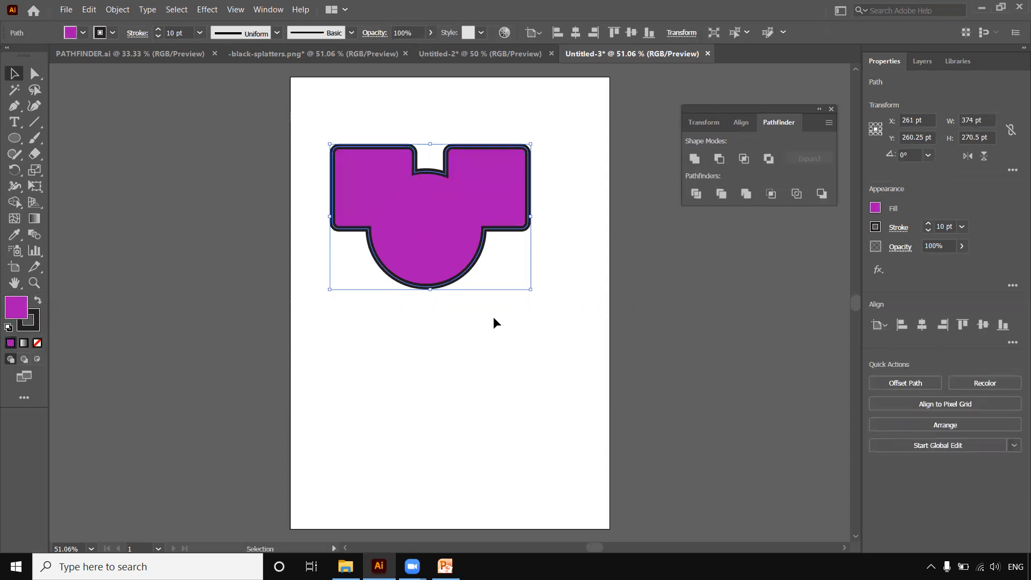
{"action": "left_click", "coordinate": [457, 372]}
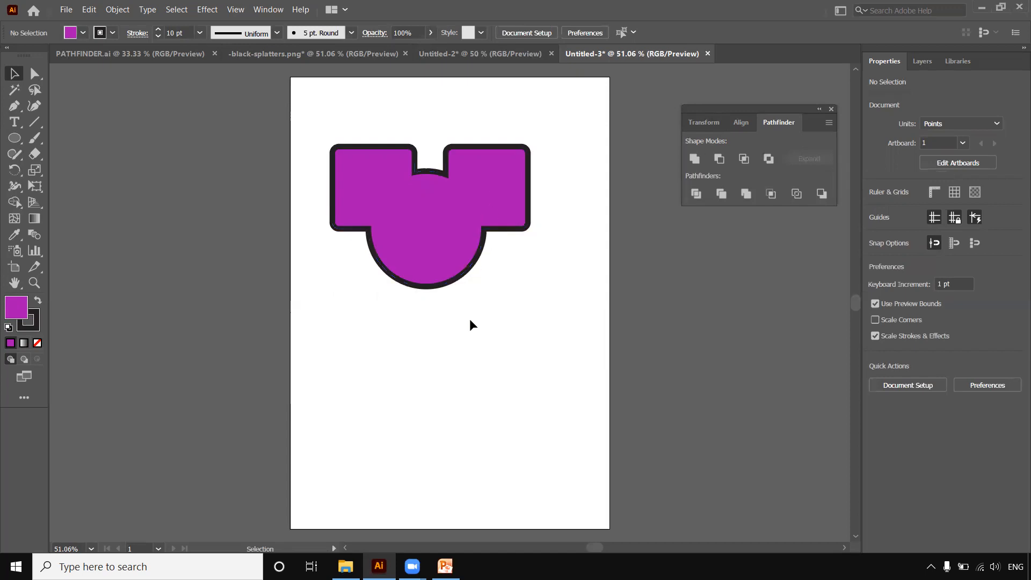
Step: Undo the unite of the squares and circle, and clear the selection
{"action": "key", "text": "a"}
{"action": "key", "text": "ctrl+z"}
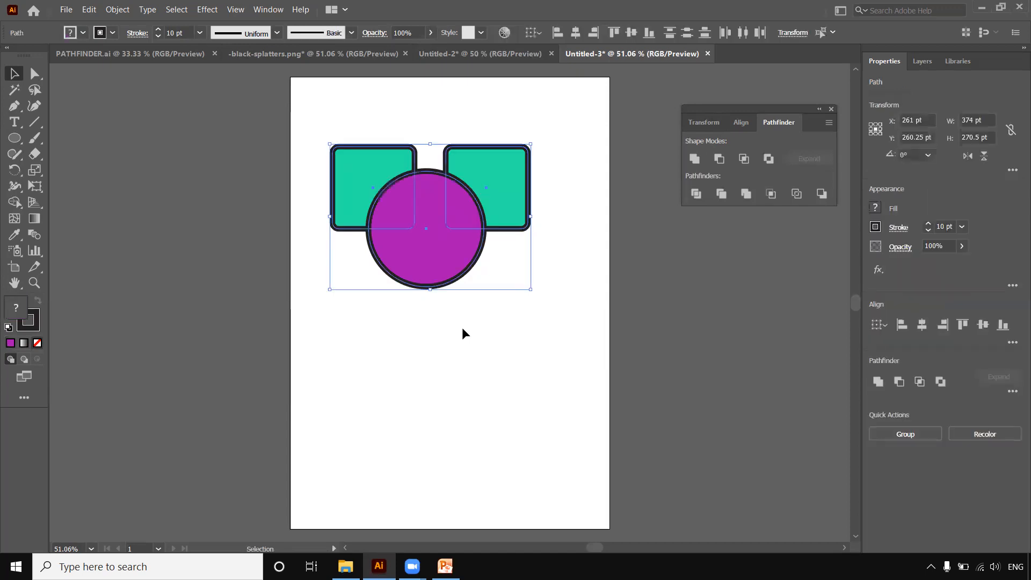
{"action": "key", "text": "v"}
{"action": "left_click", "coordinate": [462, 327]}
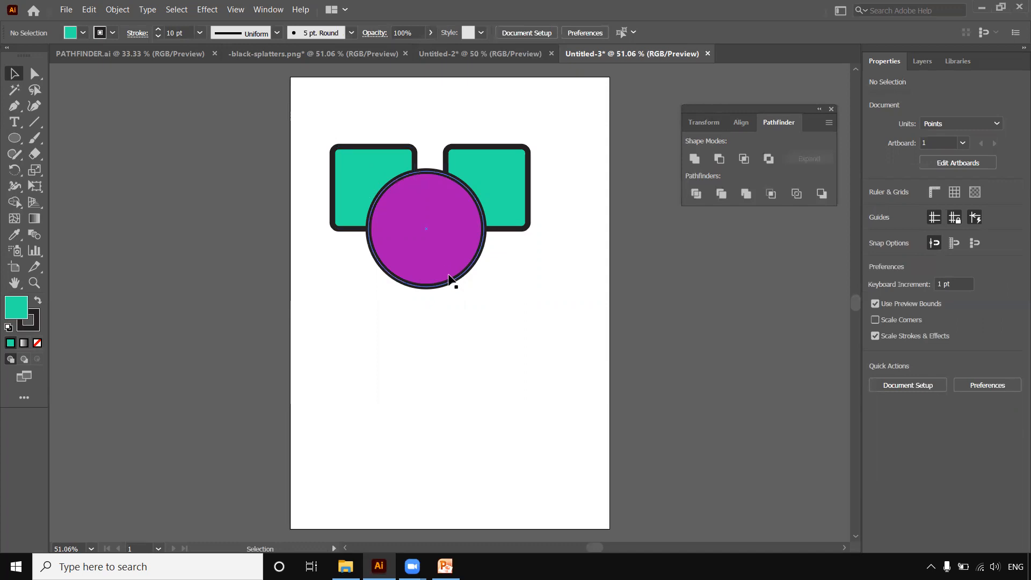
Step: Unite the two teal squares and the purple circle as an editable compound shape, and shift it slightly right and up
{"action": "left_click_drag", "start_coordinate": [318, 117], "coordinate": [535, 293]}
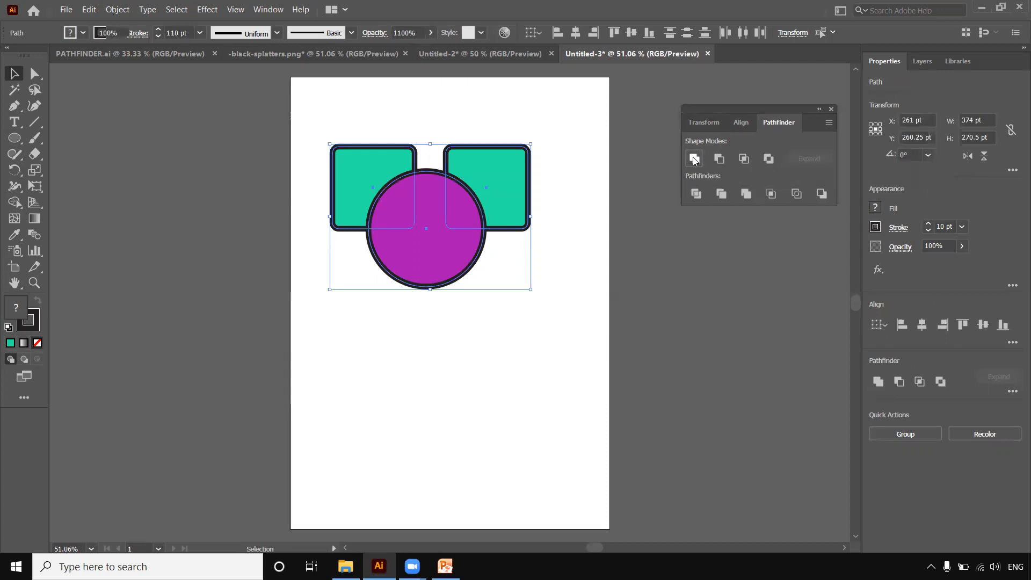
{"action": "left_click", "coordinate": [693, 159], "text": "alt"}
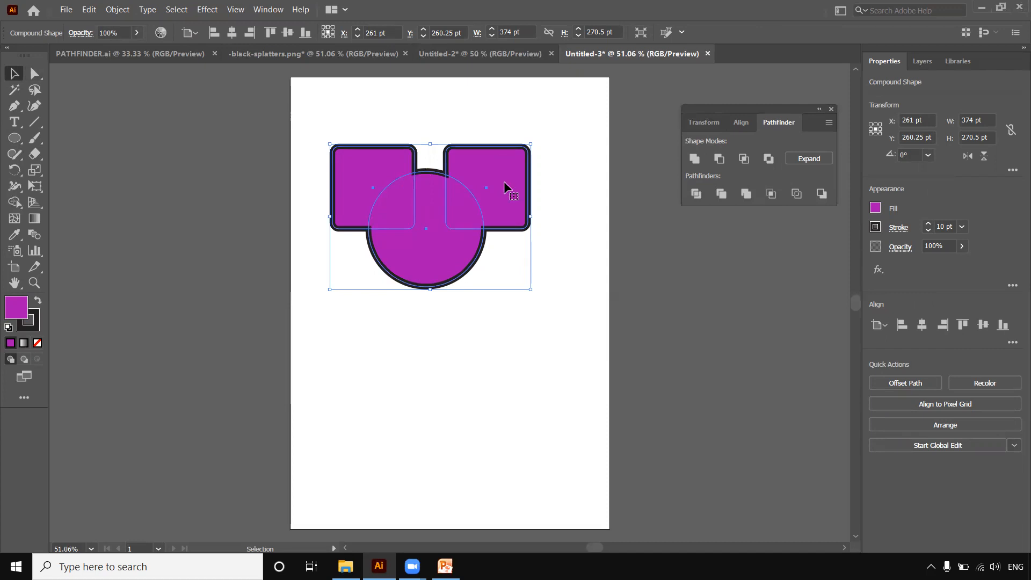
{"action": "left_click", "coordinate": [511, 318]}
{"action": "left_click", "coordinate": [497, 204]}
{"action": "mouse_move", "coordinate": [502, 185]}
{"action": "left_mouse_down"}
{"action": "mouse_move", "coordinate": [513, 207]}
{"action": "mouse_move", "coordinate": [512, 178]}
{"action": "left_mouse_up"}
Step: Inside the compound shape, enlarge the right square to about 208 pt and place it over the circle's lower-right part
{"action": "double_click", "coordinate": [516, 191]}
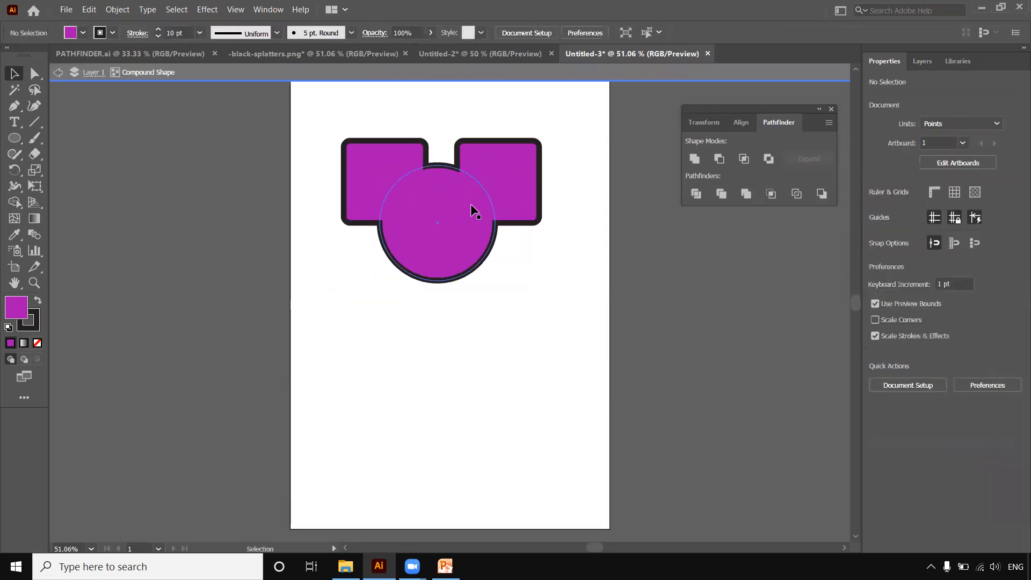
{"action": "left_click_drag", "start_coordinate": [513, 189], "coordinate": [402, 290]}
{"action": "mouse_move", "coordinate": [343, 323]}
{"action": "left_mouse_down"}
{"action": "mouse_move", "coordinate": [308, 338]}
{"action": "mouse_move", "coordinate": [315, 353]}
{"action": "mouse_move", "coordinate": [300, 354]}
{"action": "mouse_move", "coordinate": [322, 323]}
{"action": "left_mouse_up"}
{"action": "left_click_drag", "start_coordinate": [354, 276], "coordinate": [468, 257]}
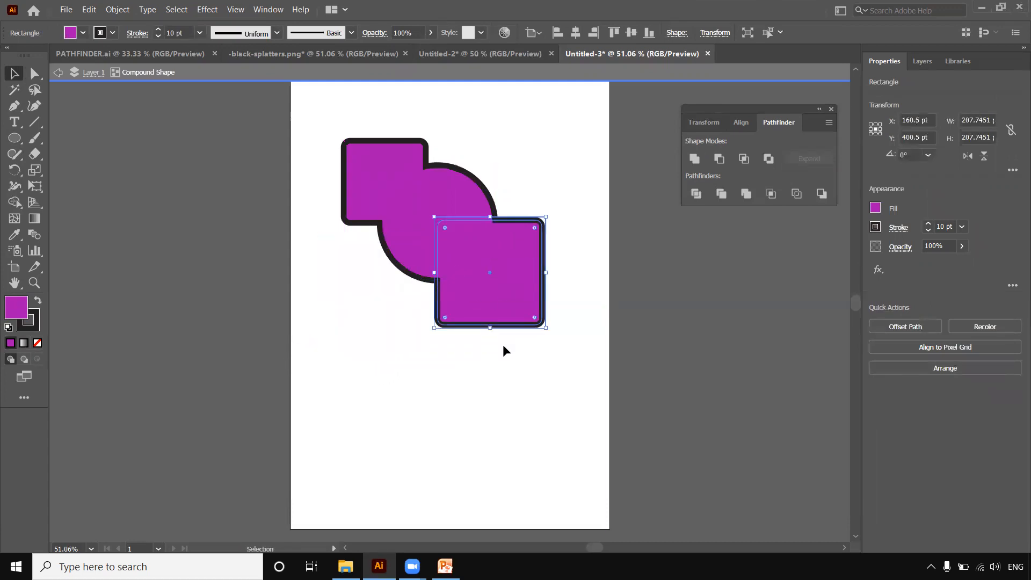
{"action": "left_click", "coordinate": [504, 369]}
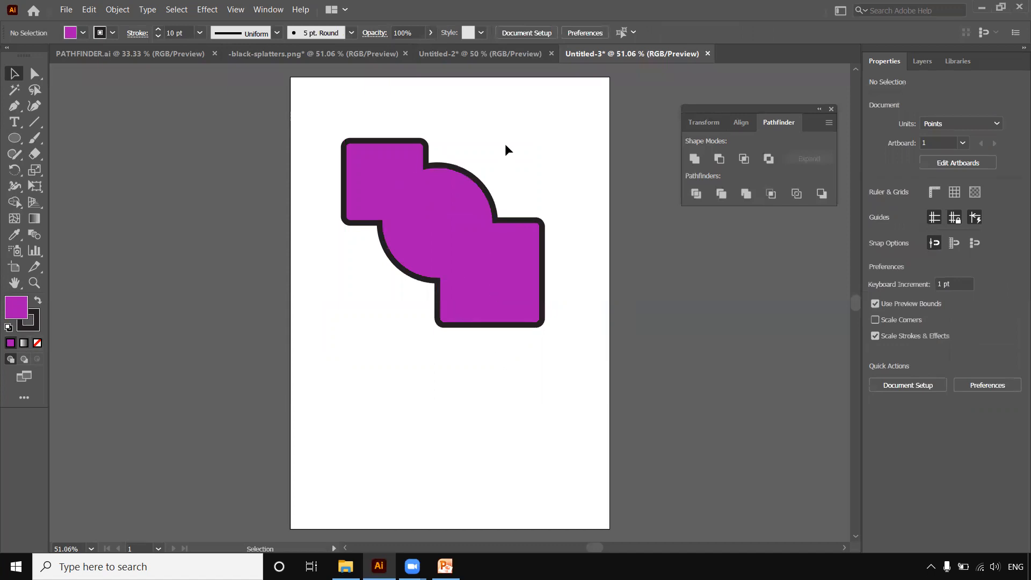
Step: Scale the purple compound shape down to about 279 by 260 pt and move it to the page's upper-left corner
{"action": "left_click_drag", "start_coordinate": [352, 114], "coordinate": [530, 370]}
{"action": "left_click", "coordinate": [529, 370]}
{"action": "left_click_drag", "start_coordinate": [338, 108], "coordinate": [438, 228]}
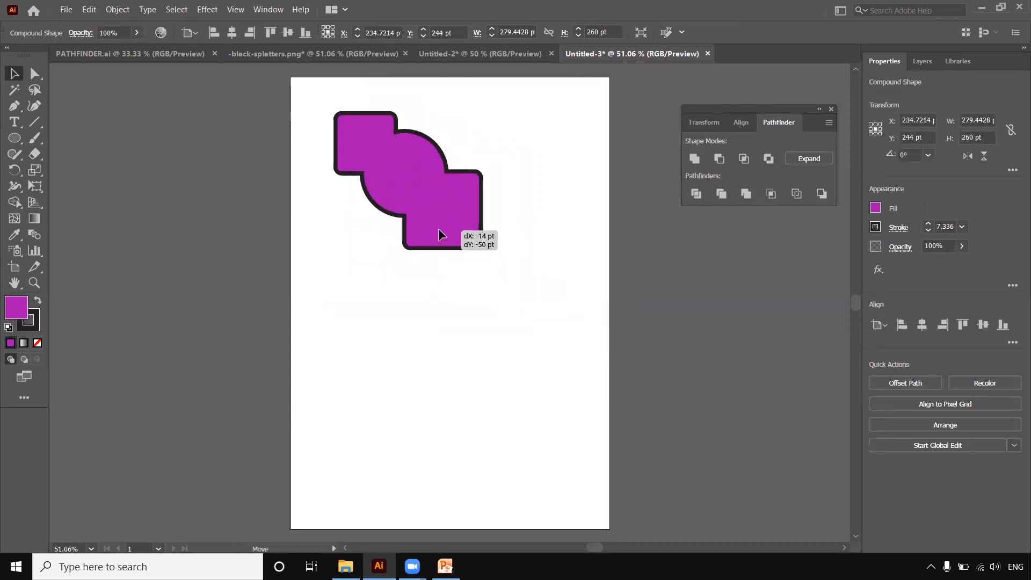
{"action": "left_click", "coordinate": [549, 235]}
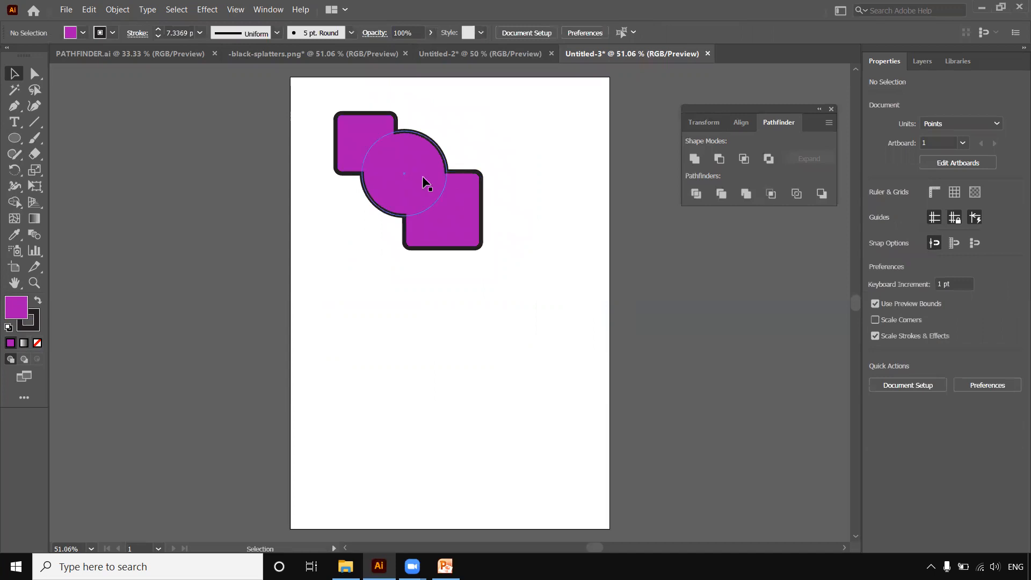
{"action": "left_click_drag", "start_coordinate": [405, 169], "coordinate": [397, 166]}
{"action": "left_click", "coordinate": [505, 185]}
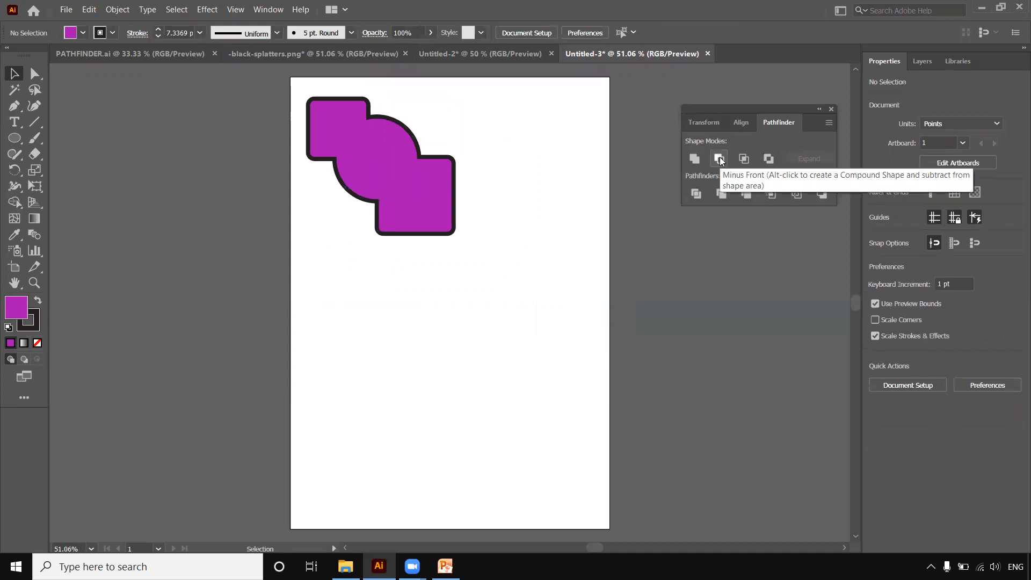
Step: Draw a circle about 307 pt in diameter below the purple shape and fill it with yellow-green C8E020
{"action": "left_click", "coordinate": [11, 143]}
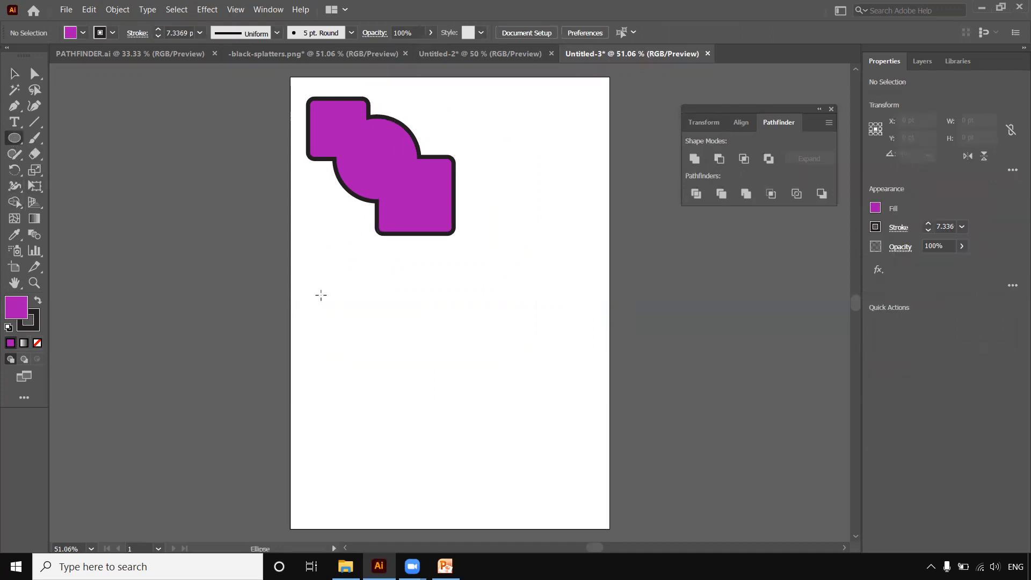
{"action": "left_click_drag", "start_coordinate": [326, 294], "coordinate": [477, 447]}
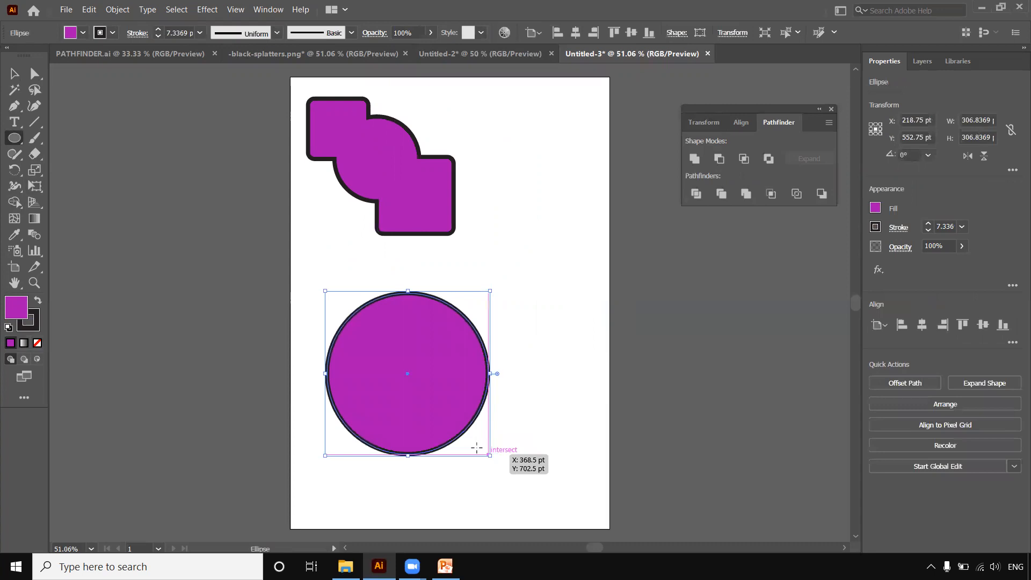
{"action": "double_click", "coordinate": [17, 311]}
{"action": "left_click", "coordinate": [444, 311]}
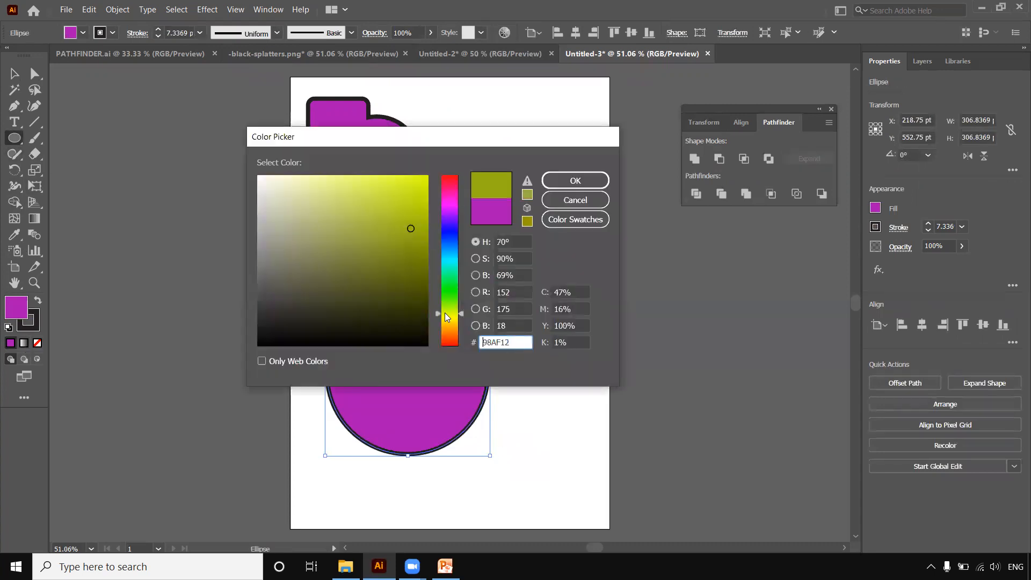
{"action": "left_click_drag", "start_coordinate": [397, 184], "coordinate": [403, 192]}
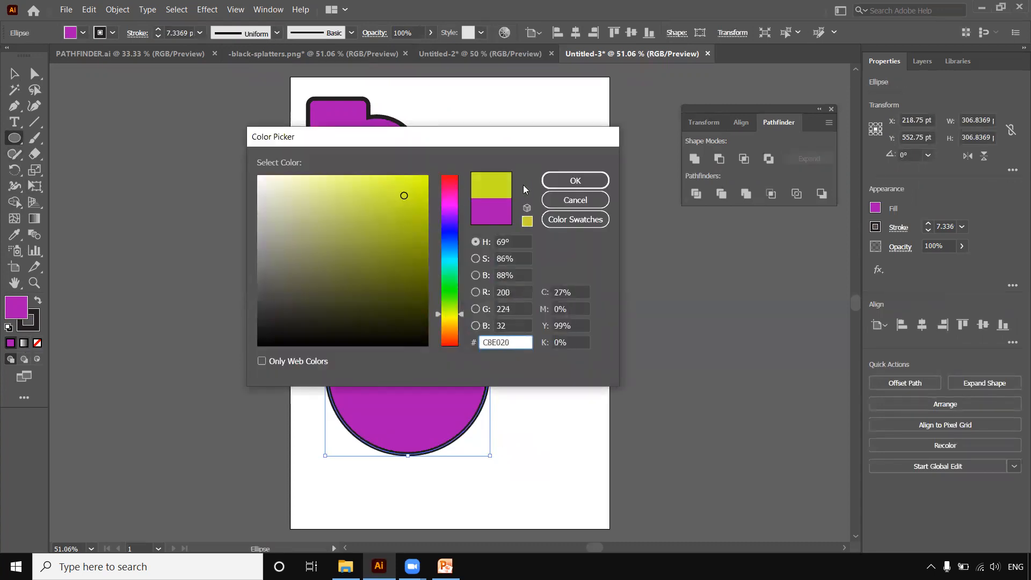
{"action": "left_click", "coordinate": [564, 182]}
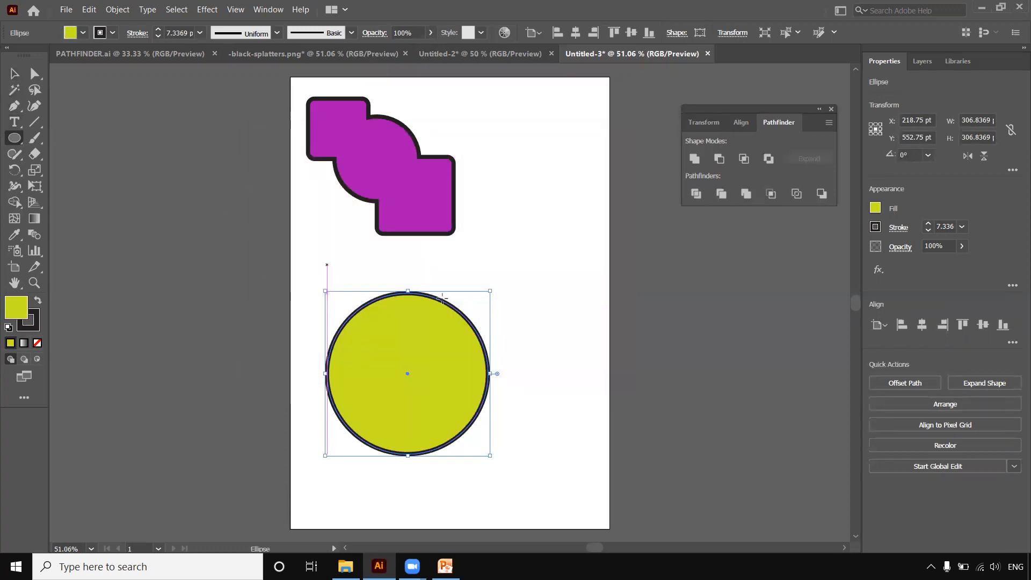
Step: Draw a second circle about 201 pt in diameter at the yellow-green circle's upper right and fill it with blue
{"action": "left_click_drag", "start_coordinate": [478, 263], "coordinate": [586, 371]}
{"action": "double_click", "coordinate": [18, 314]}
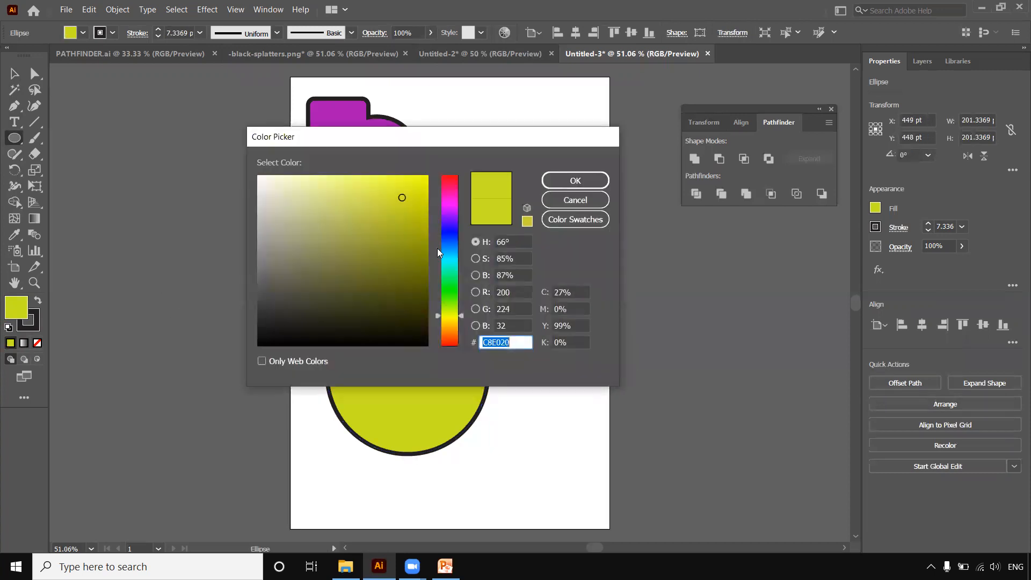
{"action": "left_click", "coordinate": [451, 238]}
{"action": "left_click", "coordinate": [579, 186]}
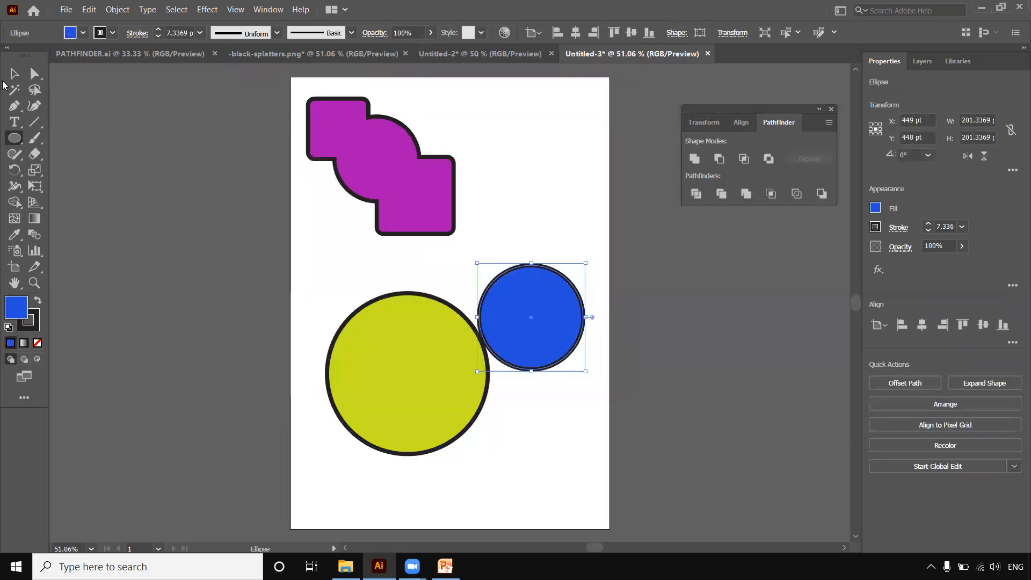
Step: Move the blue circle over the yellow-green circle's right part, and enlarge it to about 233 pt in diameter
{"action": "key", "text": "v"}
{"action": "mouse_move", "coordinate": [499, 329]}
{"action": "left_mouse_down"}
{"action": "mouse_move", "coordinate": [440, 349]}
{"action": "mouse_move", "coordinate": [451, 376]}
{"action": "left_mouse_up"}
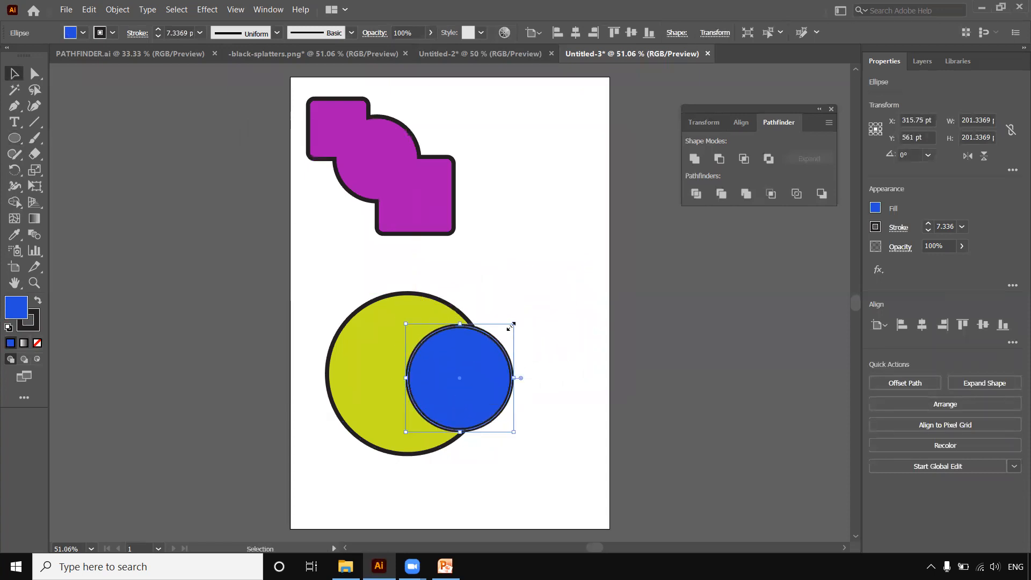
{"action": "left_click_drag", "start_coordinate": [514, 324], "coordinate": [536, 302]}
{"action": "left_click_drag", "start_coordinate": [486, 358], "coordinate": [473, 358]}
{"action": "left_click", "coordinate": [548, 480]}
{"action": "left_click", "coordinate": [356, 404]}
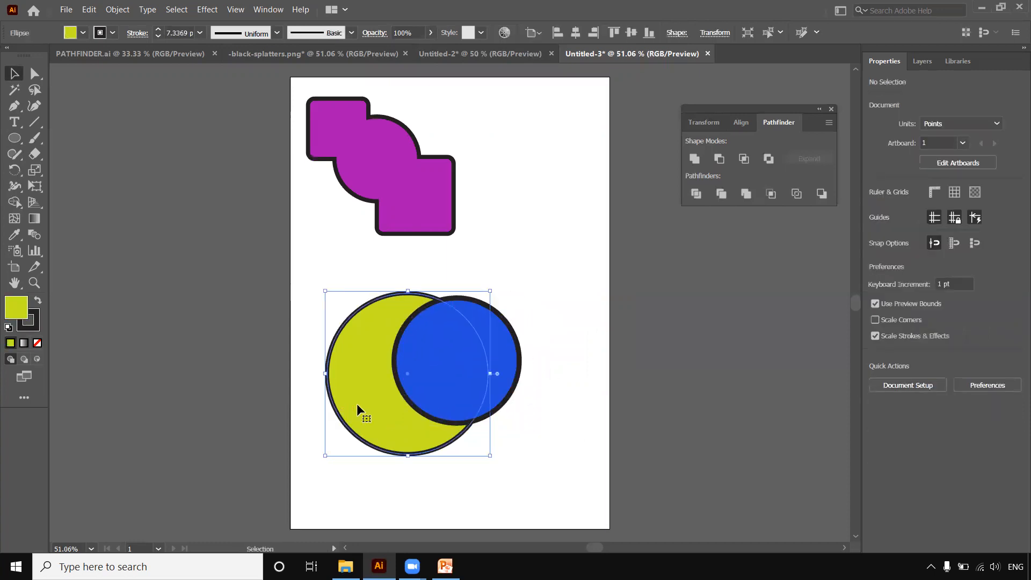
{"action": "left_click", "coordinate": [548, 464]}
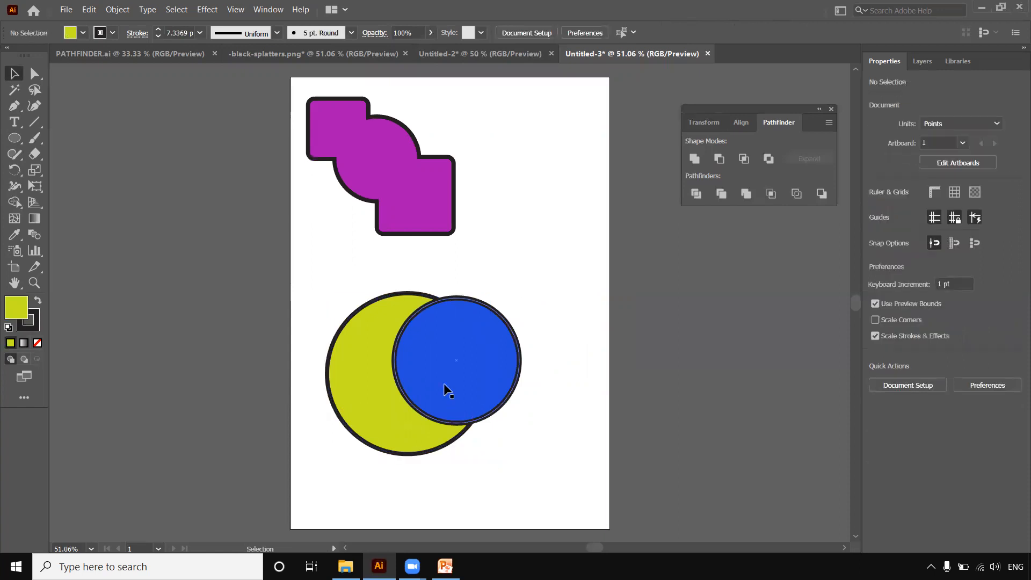
{"action": "left_click", "coordinate": [444, 381]}
{"action": "left_click_drag", "start_coordinate": [444, 379], "coordinate": [440, 385]}
{"action": "left_click", "coordinate": [521, 468]}
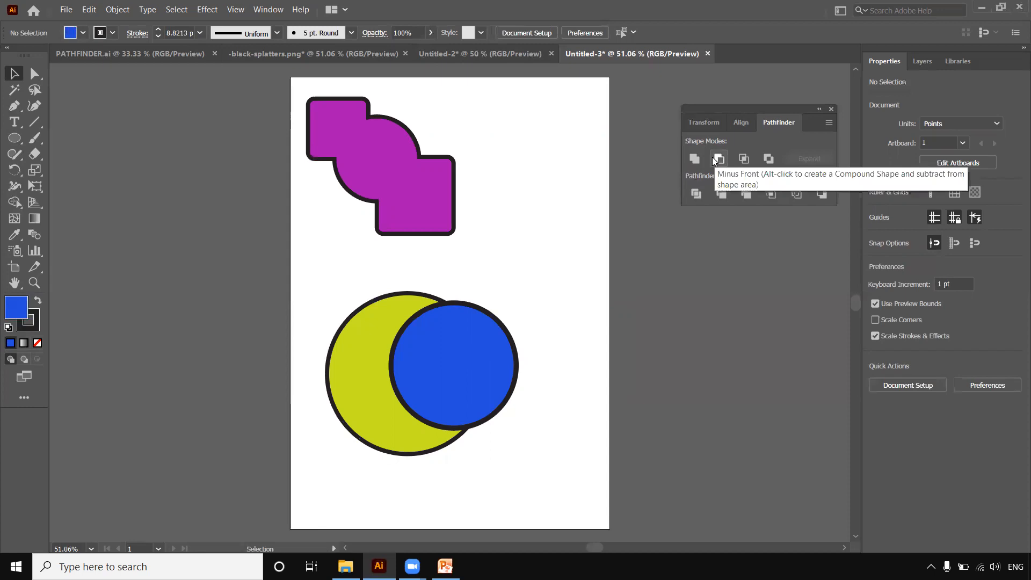
Step: Subtract the blue circle from the yellow-green circle with Minus Front, keeping the result as an editable compound shape
{"action": "left_click_drag", "start_coordinate": [338, 283], "coordinate": [477, 382]}
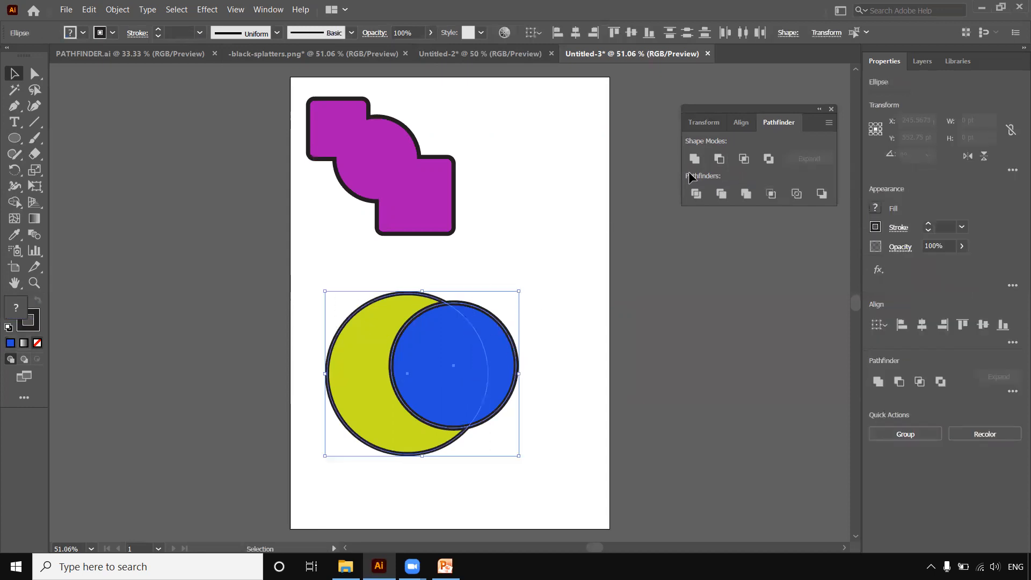
{"action": "left_click", "coordinate": [719, 160]}
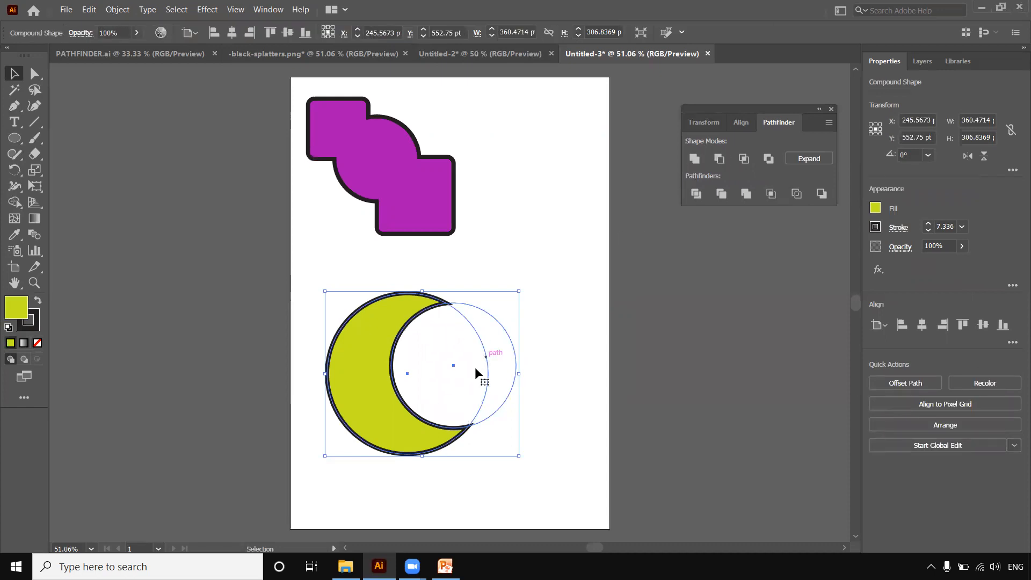
{"action": "key", "text": "ctrl+z"}
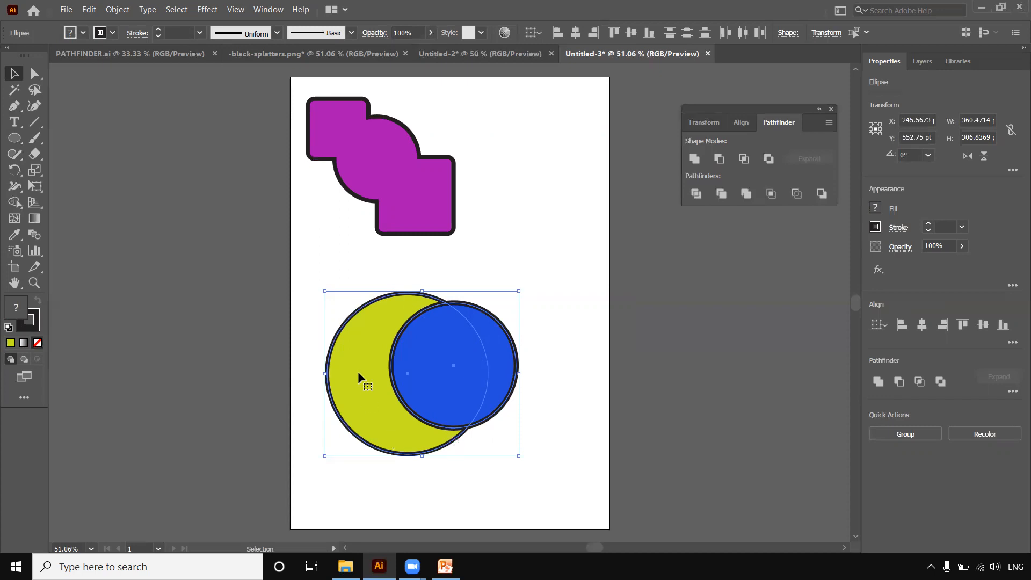
{"action": "left_click", "coordinate": [719, 160]}
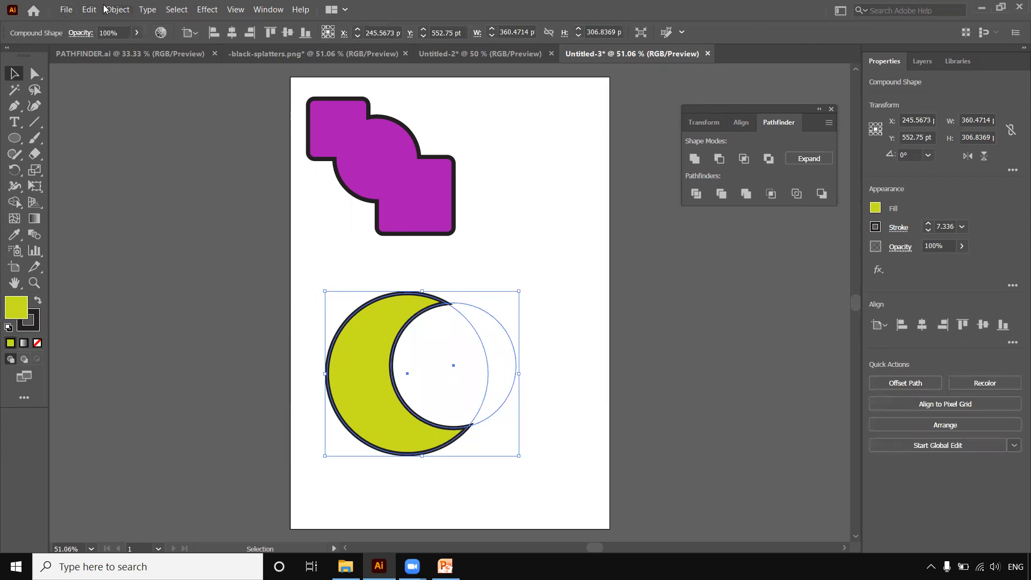
Step: Inside the crescent's compound shape, move the cutting circle left and slightly up to make the crescent thinner
{"action": "left_click", "coordinate": [116, 10]}
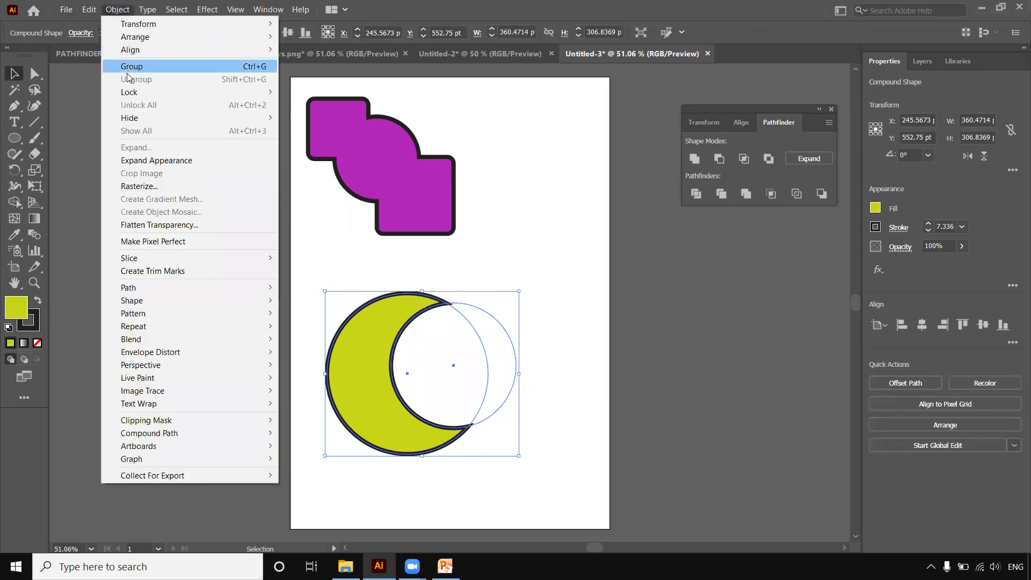
{"action": "double_click", "coordinate": [467, 311]}
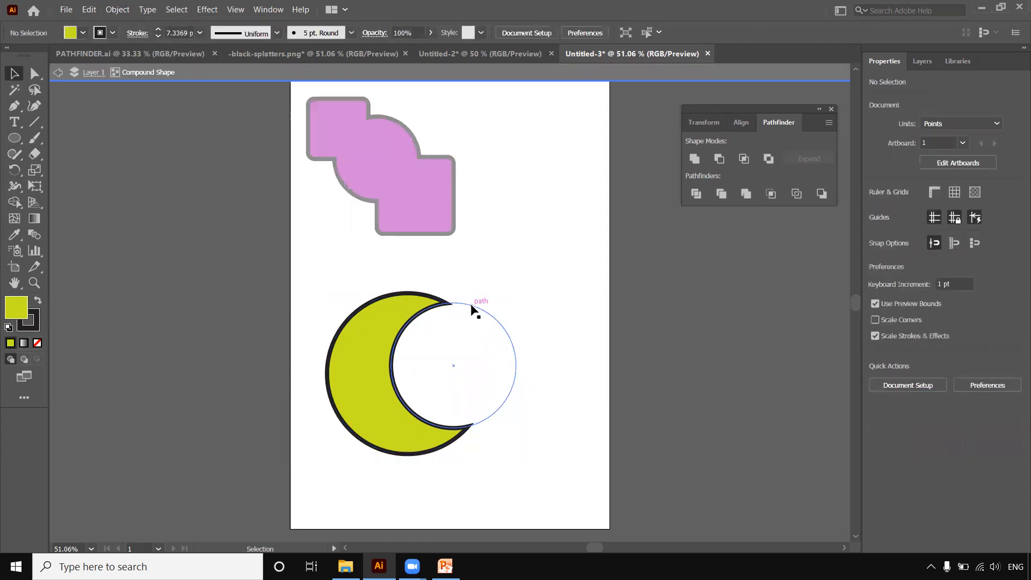
{"action": "left_click_drag", "start_coordinate": [471, 306], "coordinate": [447, 297]}
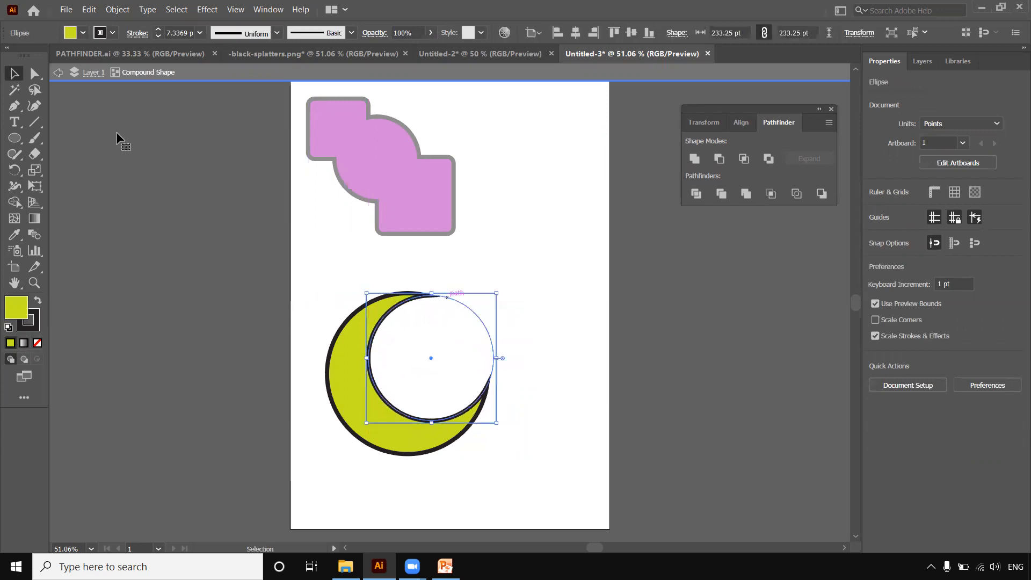
{"action": "double_click", "coordinate": [550, 336]}
Step: Scale the crescent down to about half its size and move it to the page's upper-right corner
{"action": "left_click", "coordinate": [371, 405]}
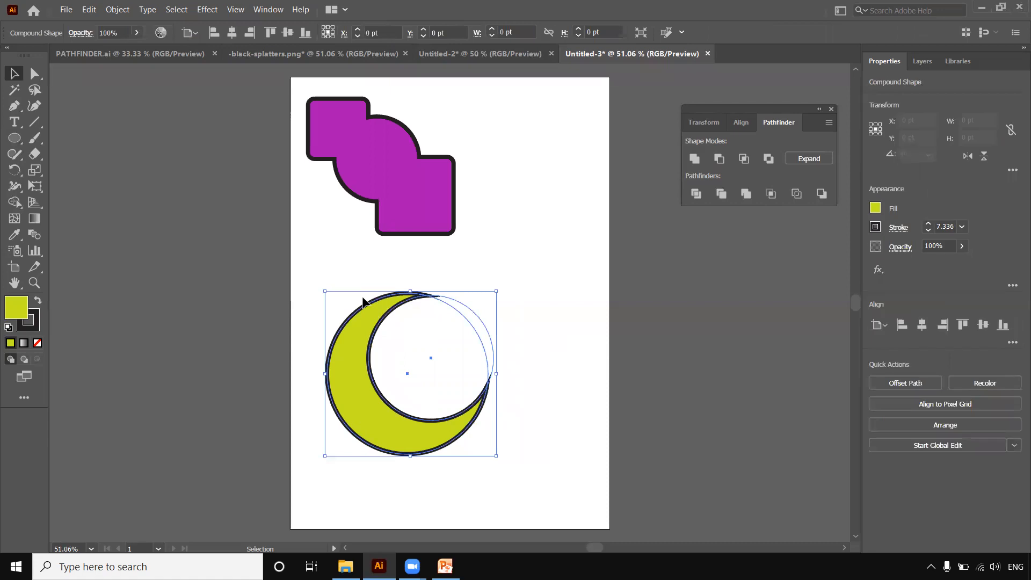
{"action": "left_click_drag", "start_coordinate": [325, 291], "coordinate": [403, 334]}
{"action": "left_click_drag", "start_coordinate": [412, 422], "coordinate": [498, 156]}
{"action": "left_click", "coordinate": [522, 253]}
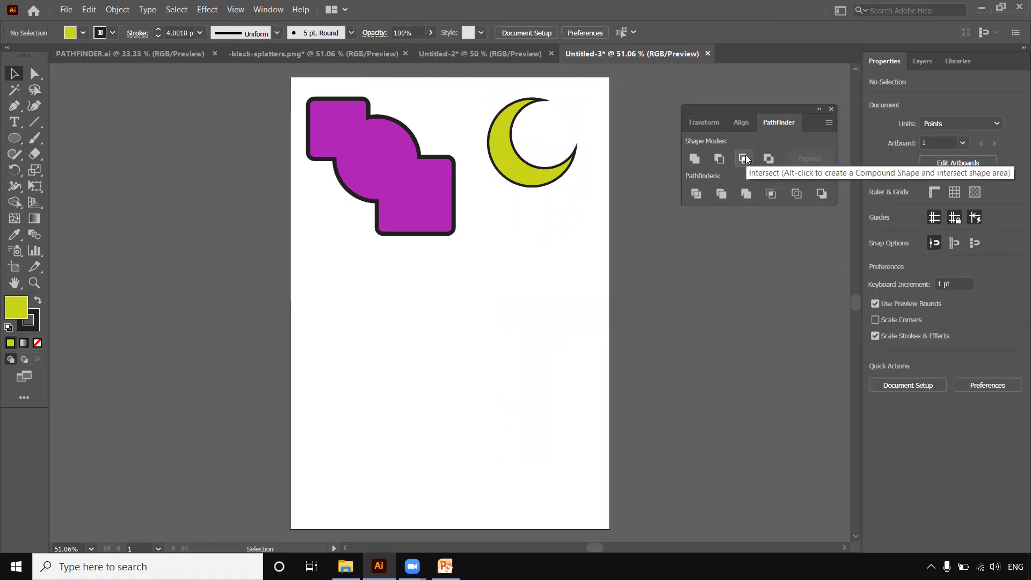
Step: Draw an ellipse about 194 by 250 pt below the purple shape and copy it about 95 pt to the right
{"action": "left_click", "coordinate": [14, 138]}
{"action": "left_click_drag", "start_coordinate": [334, 301], "coordinate": [438, 436]}
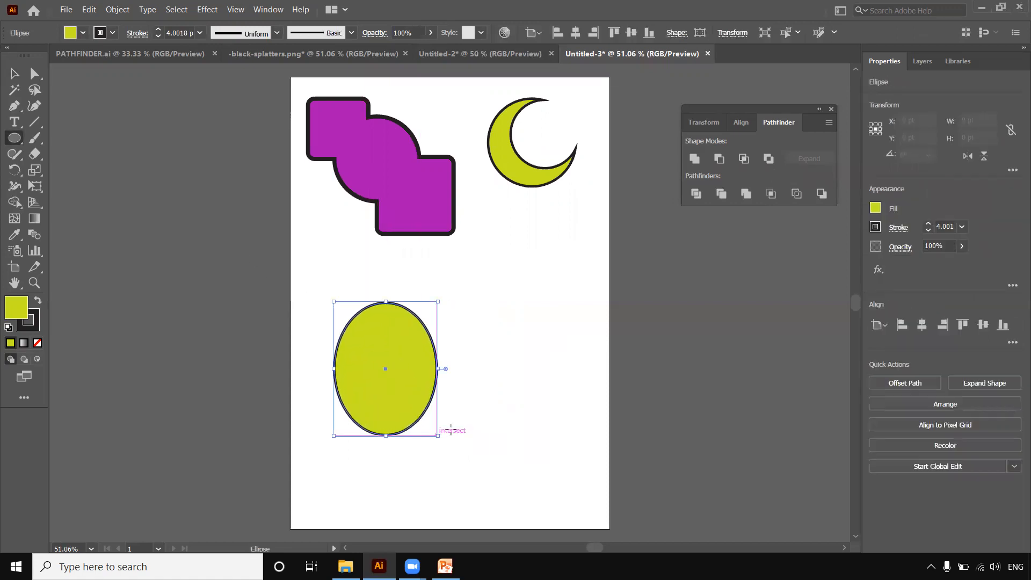
{"action": "left_click", "coordinate": [14, 73]}
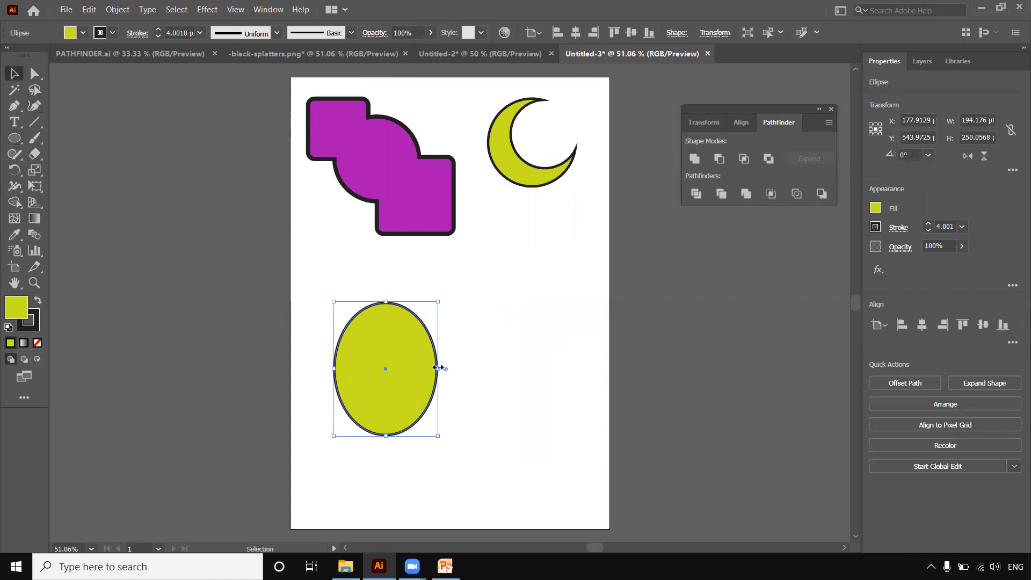
{"action": "left_click_drag", "start_coordinate": [417, 369], "coordinate": [468, 368]}
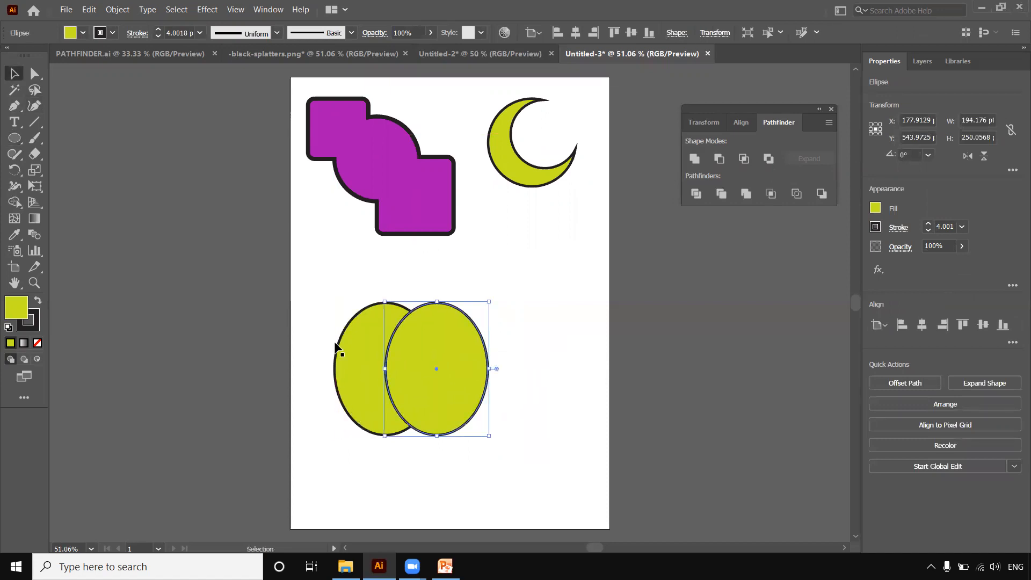
Step: Fill the copied right ellipse with pink
{"action": "double_click", "coordinate": [15, 313]}
{"action": "left_click_drag", "start_coordinate": [450, 206], "coordinate": [449, 190]}
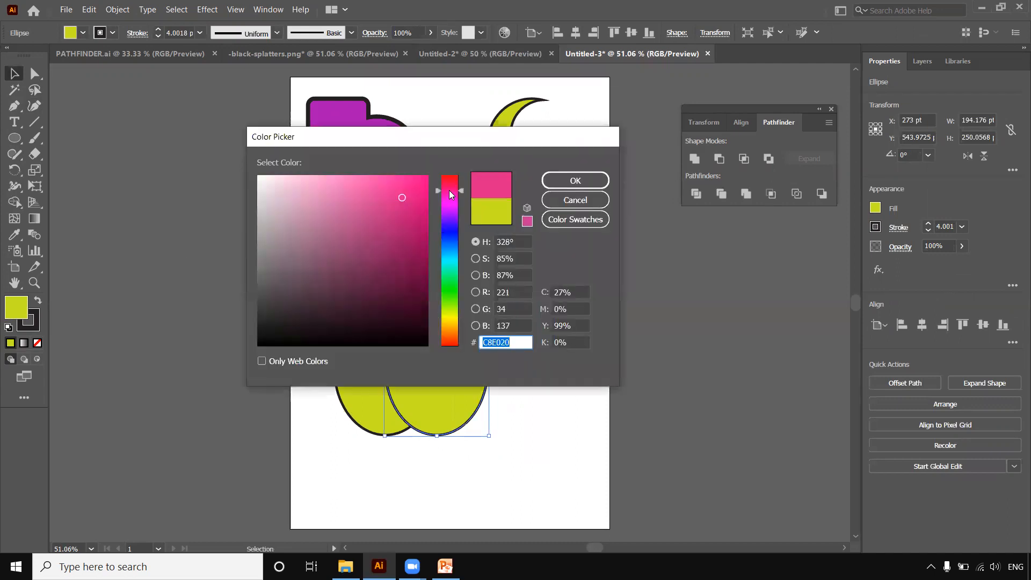
{"action": "left_click", "coordinate": [575, 180]}
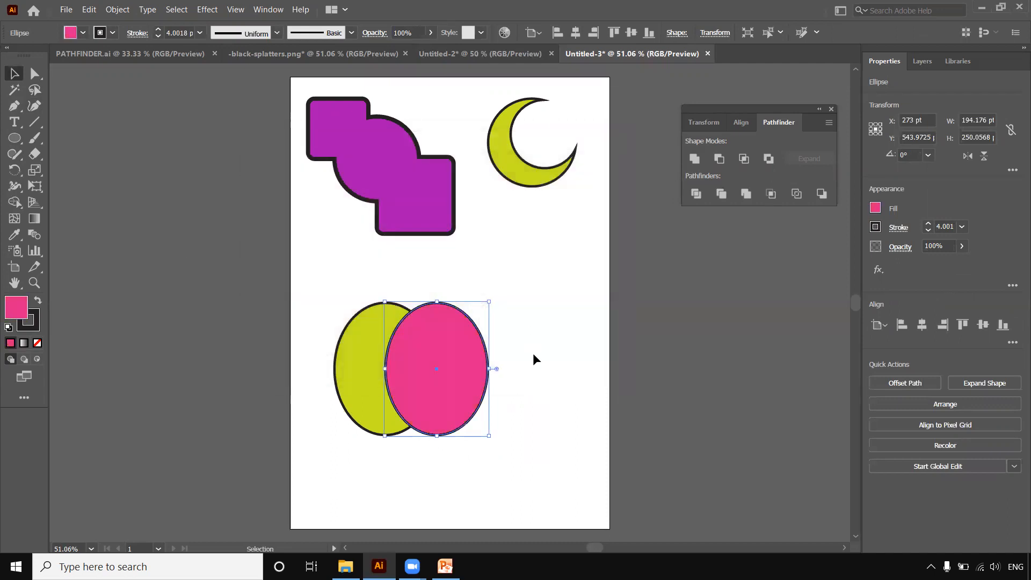
Step: Combine the green and pink ellipses into an Intersect compound shape and move the lens slightly up the page
{"action": "left_click", "coordinate": [533, 352]}
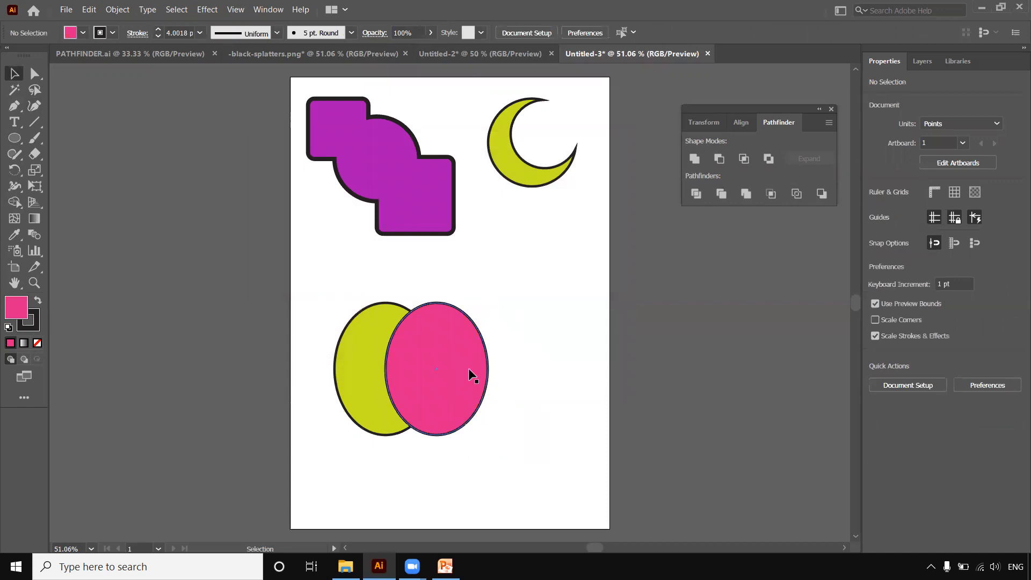
{"action": "left_click_drag", "start_coordinate": [329, 268], "coordinate": [468, 376]}
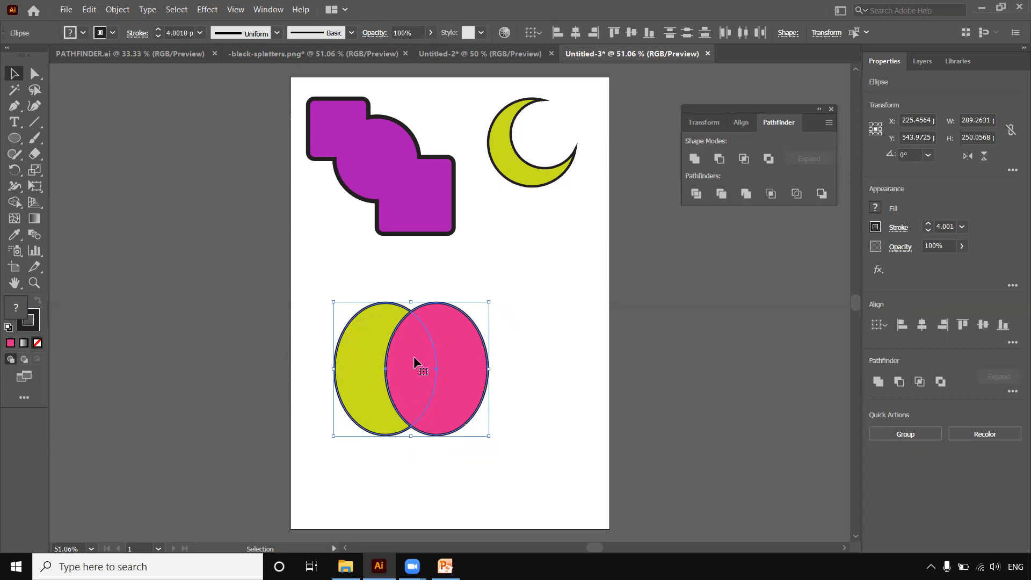
{"action": "left_click", "coordinate": [743, 159]}
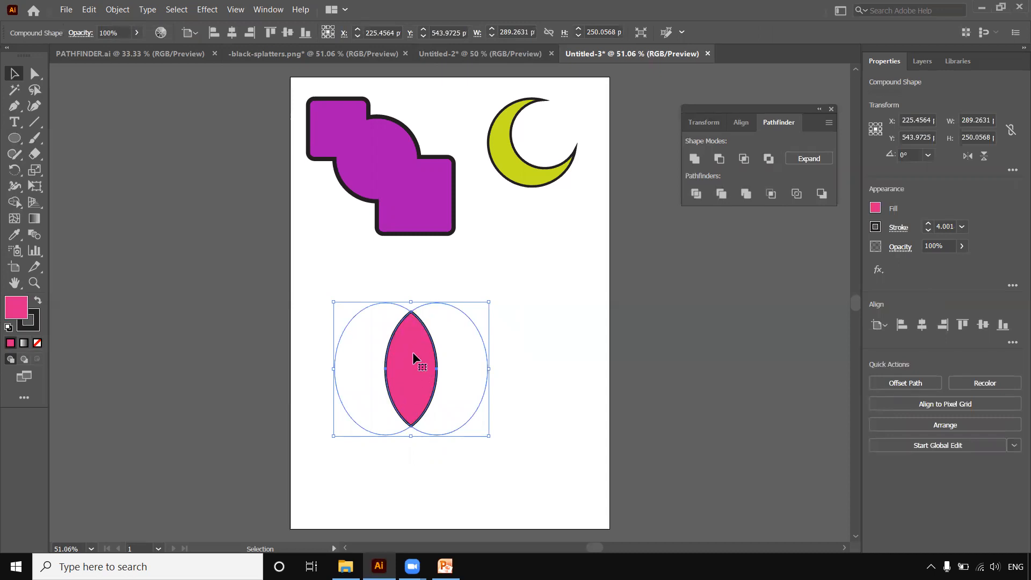
{"action": "left_click_drag", "start_coordinate": [406, 338], "coordinate": [403, 312]}
{"action": "left_click", "coordinate": [544, 400]}
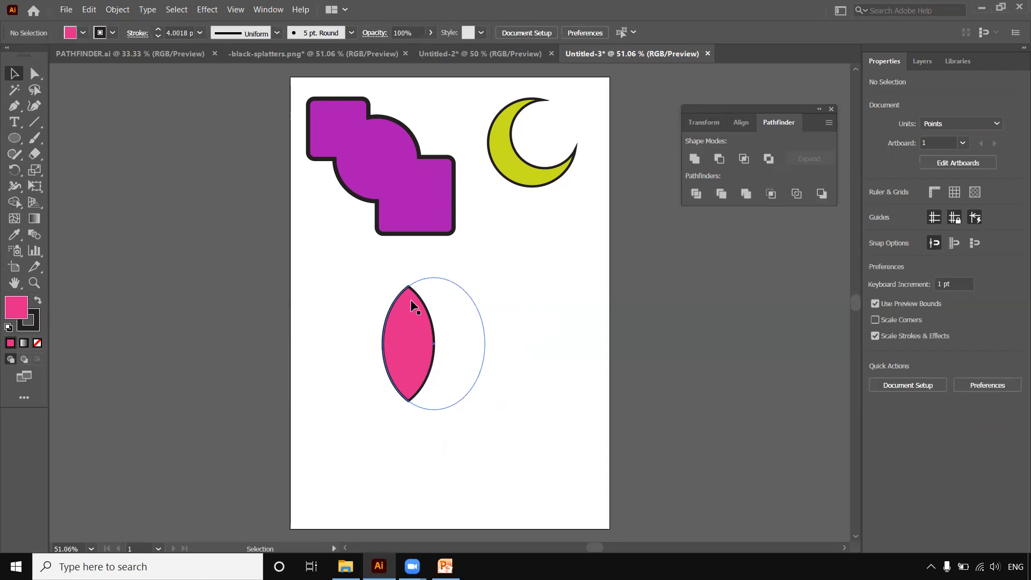
Step: Inside the lens's compound shape, shift the left ellipse slightly left and down, and move the whole lens up and left beneath the purple shape
{"action": "left_click", "coordinate": [401, 350]}
{"action": "double_click", "coordinate": [366, 332]}
{"action": "left_click", "coordinate": [365, 332]}
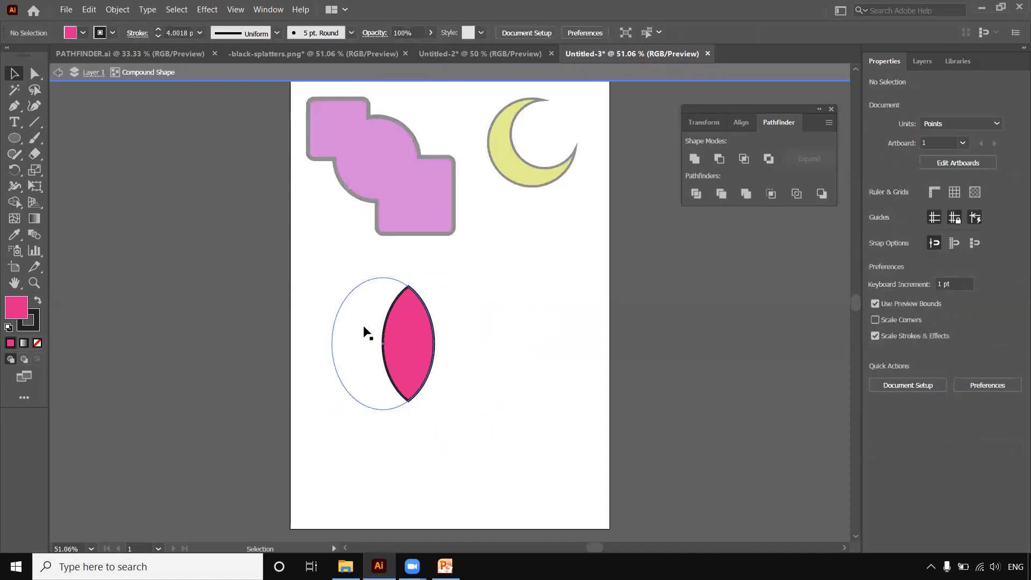
{"action": "mouse_move", "coordinate": [332, 347]}
{"action": "left_mouse_down"}
{"action": "mouse_move", "coordinate": [309, 349]}
{"action": "mouse_move", "coordinate": [347, 349]}
{"action": "mouse_move", "coordinate": [328, 349]}
{"action": "left_mouse_up"}
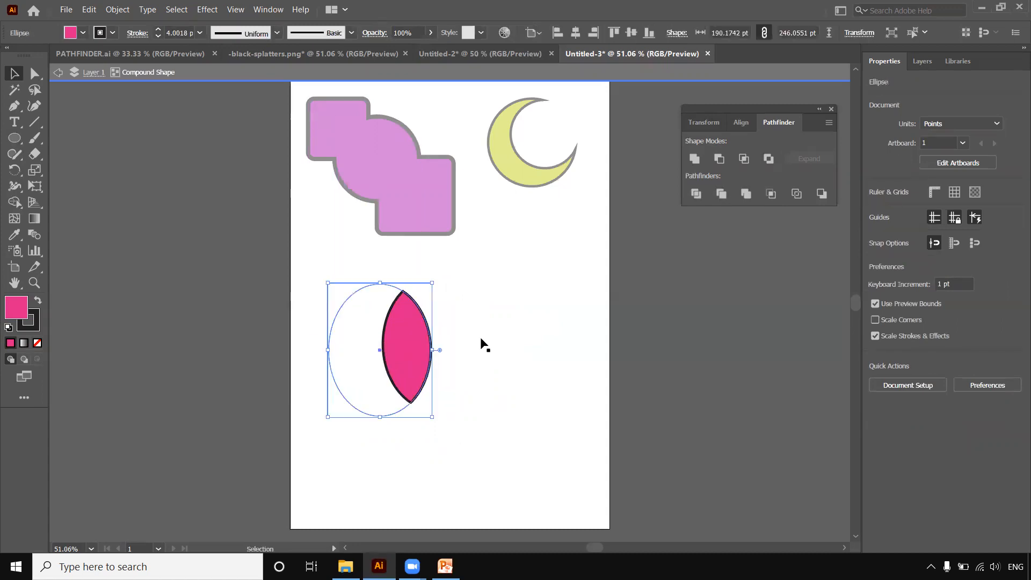
{"action": "left_click", "coordinate": [522, 349]}
{"action": "double_click", "coordinate": [537, 352]}
{"action": "left_click_drag", "start_coordinate": [407, 324], "coordinate": [339, 273]}
{"action": "left_click", "coordinate": [513, 336]}
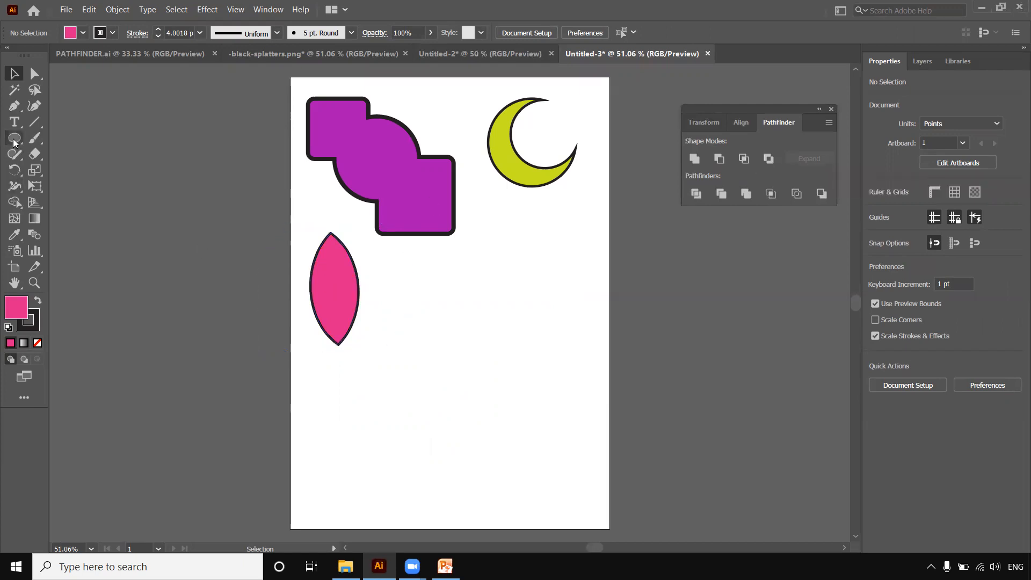
Step: Draw a rectangle about 181 by 151 pt in the lower middle of the page and fill it with green
{"action": "left_click_drag", "start_coordinate": [15, 139], "coordinate": [68, 141]}
{"action": "left_click_drag", "start_coordinate": [385, 388], "coordinate": [482, 468]}
{"action": "double_click", "coordinate": [12, 310]}
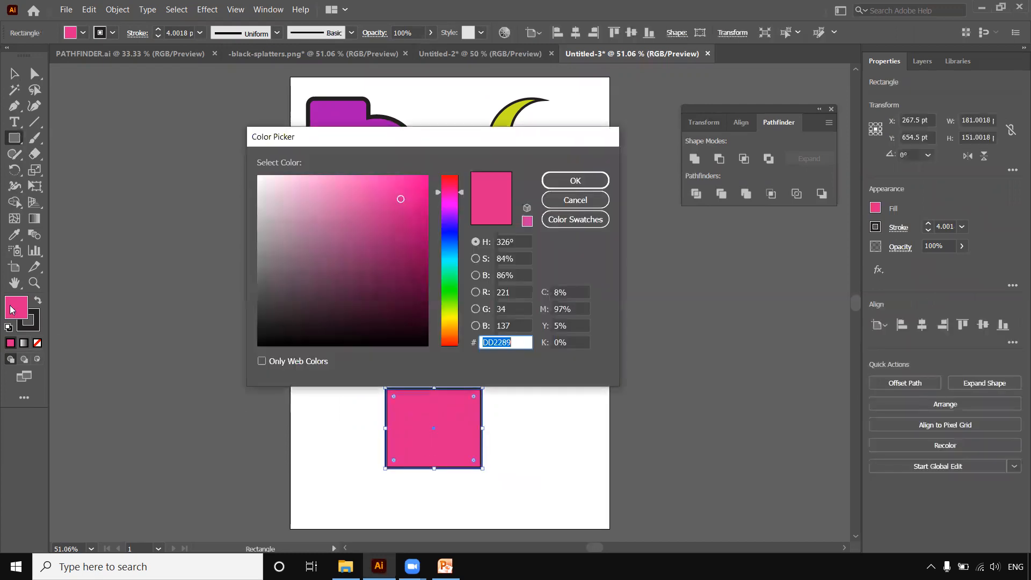
{"action": "left_click_drag", "start_coordinate": [460, 241], "coordinate": [460, 299]}
{"action": "left_click", "coordinate": [575, 180]}
{"action": "left_click", "coordinate": [14, 73]}
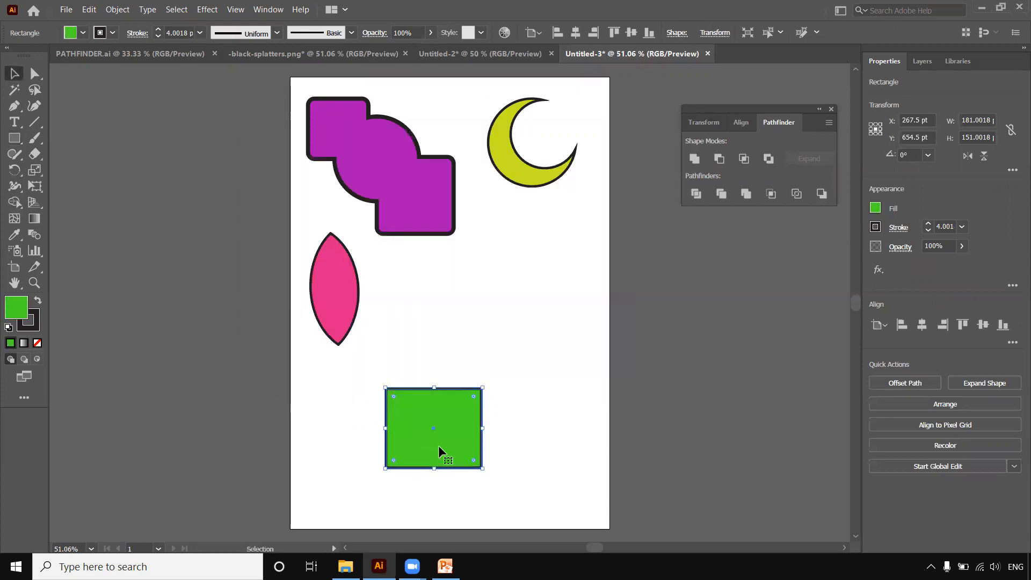
Step: Duplicate the green rectangle about 54 pt right and 53 pt down, and fill the copy with orange D87625
{"action": "left_click_drag", "start_coordinate": [444, 448], "coordinate": [475, 475]}
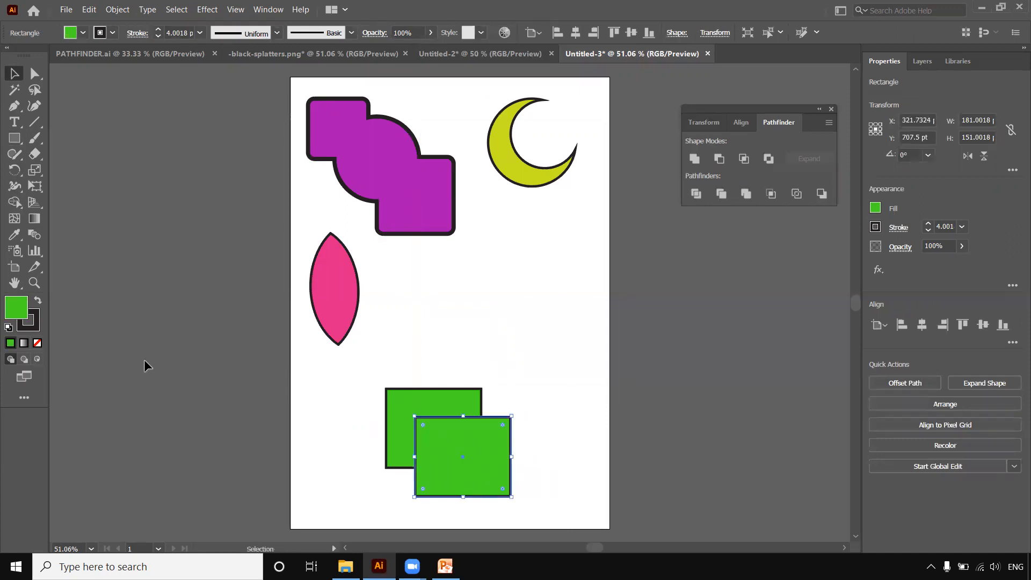
{"action": "double_click", "coordinate": [27, 309]}
{"action": "left_click_drag", "start_coordinate": [449, 272], "coordinate": [456, 334]}
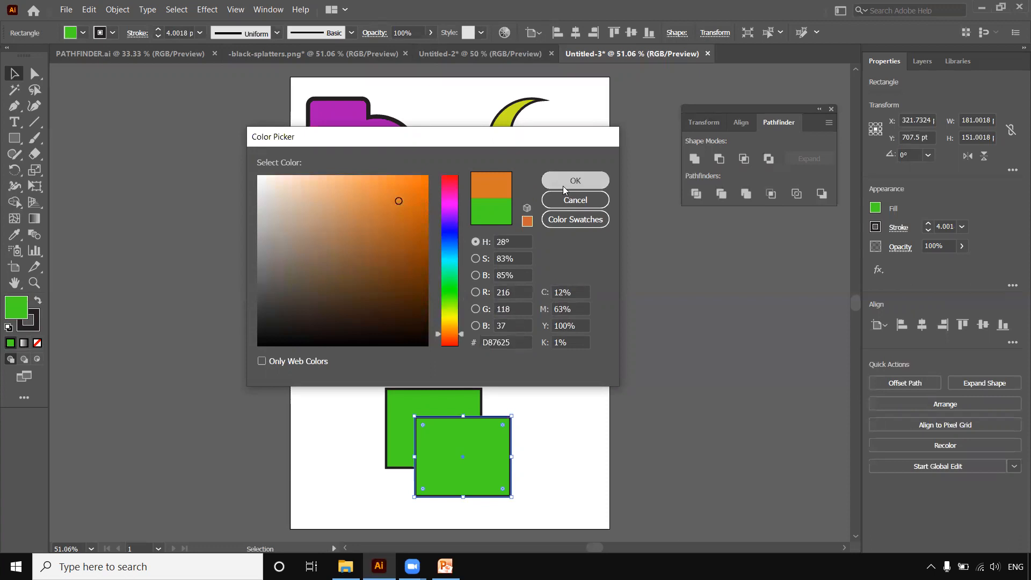
{"action": "left_click", "coordinate": [563, 181]}
Step: Move both overlapping rectangles up below the crescent and combine them into a compound shape with Exclude
{"action": "left_click", "coordinate": [535, 378]}
{"action": "left_click_drag", "start_coordinate": [483, 471], "coordinate": [482, 372]}
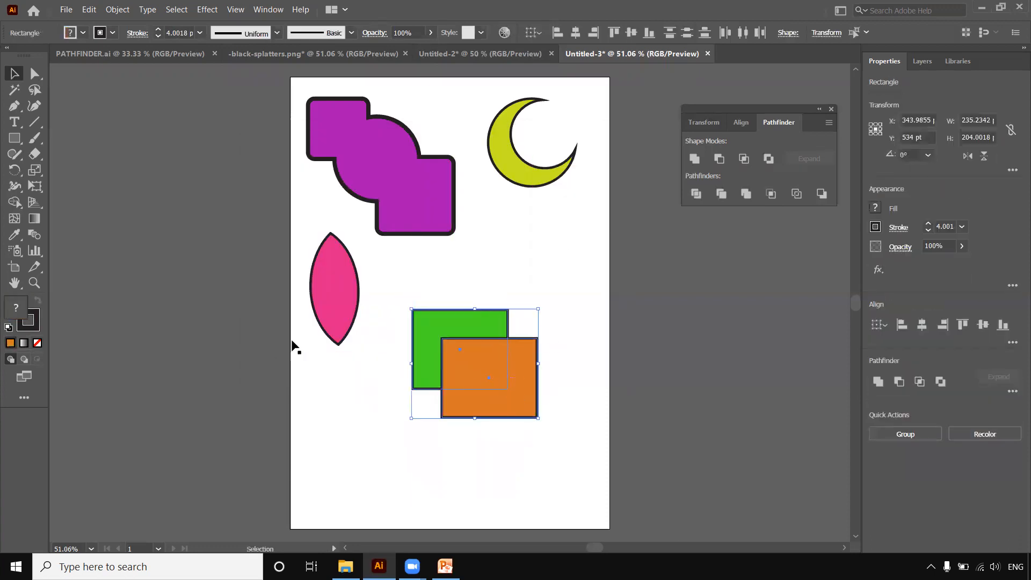
{"action": "left_click", "coordinate": [768, 158], "text": "alt"}
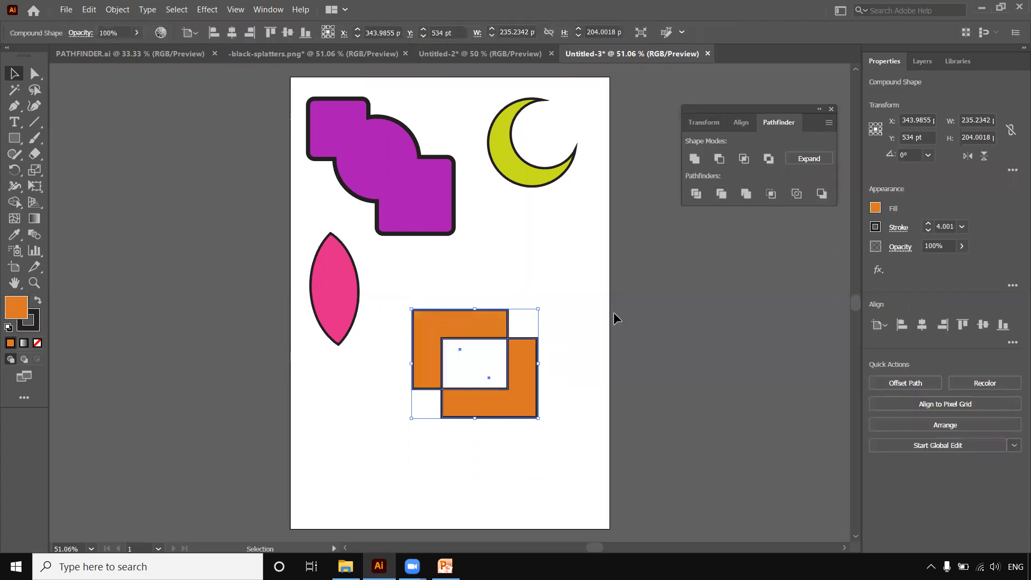
{"action": "left_click", "coordinate": [523, 472]}
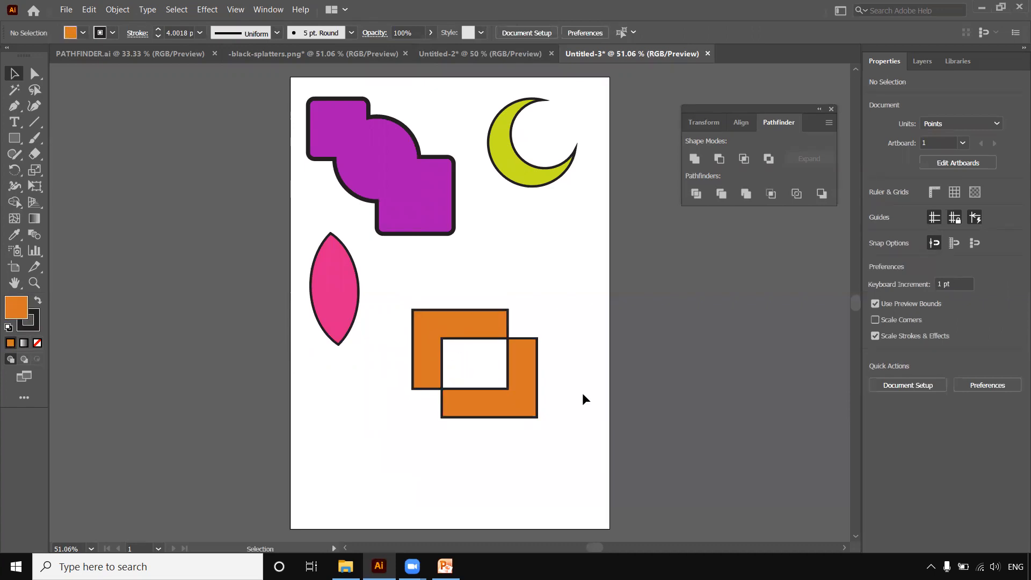
Step: Move the orange compound shape about 83 pt right and 101 pt up, beneath the crescent
{"action": "left_click", "coordinate": [329, 296]}
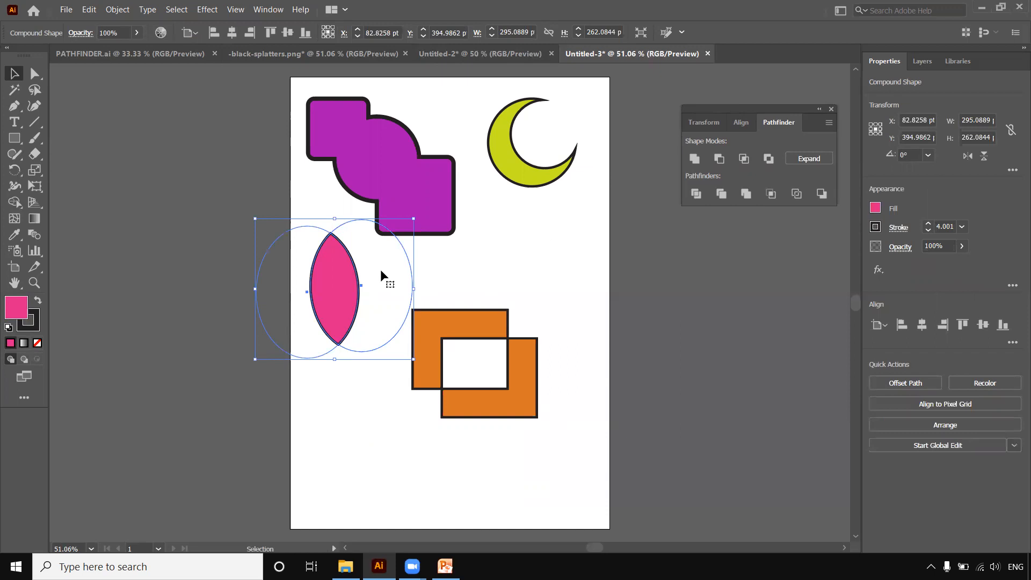
{"action": "left_click", "coordinate": [471, 362]}
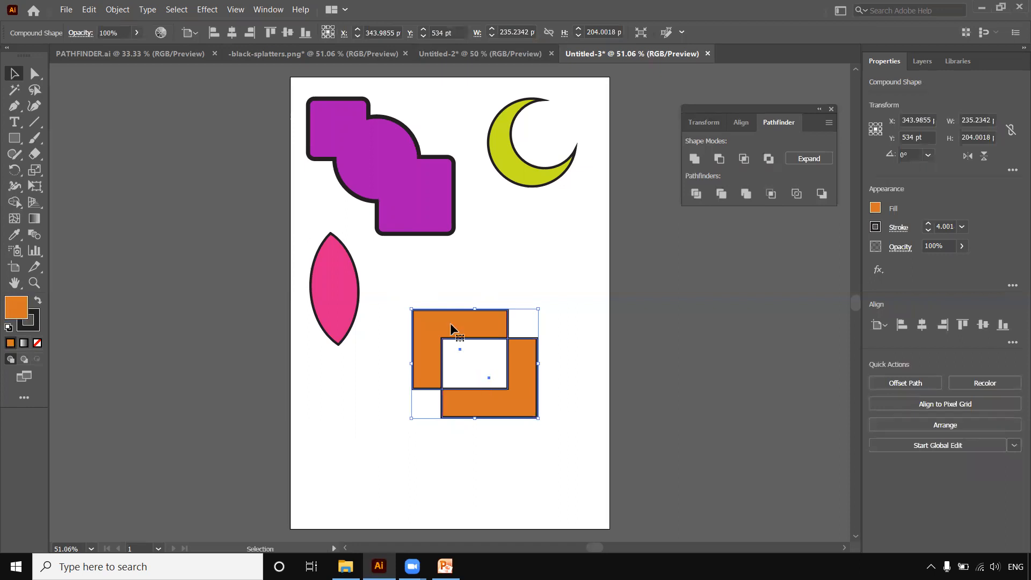
{"action": "left_click_drag", "start_coordinate": [449, 321], "coordinate": [501, 270]}
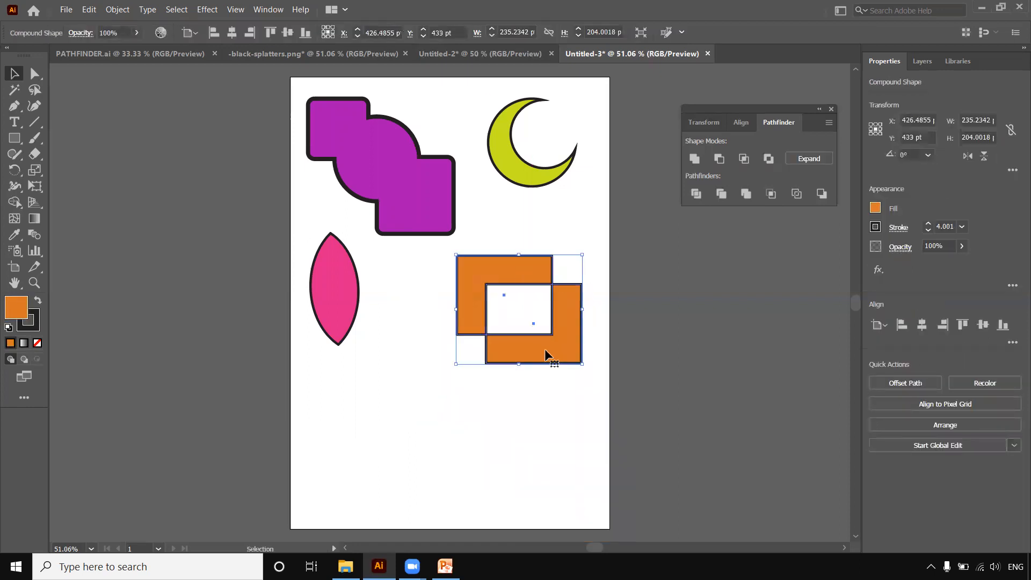
Step: Isolate the orange compound shape and shift its lower rectangle left so it overlaps the other one's lower-left corner
{"action": "double_click", "coordinate": [545, 349]}
{"action": "left_click", "coordinate": [557, 351]}
{"action": "left_click_drag", "start_coordinate": [566, 341], "coordinate": [501, 336]}
{"action": "left_click", "coordinate": [550, 390]}
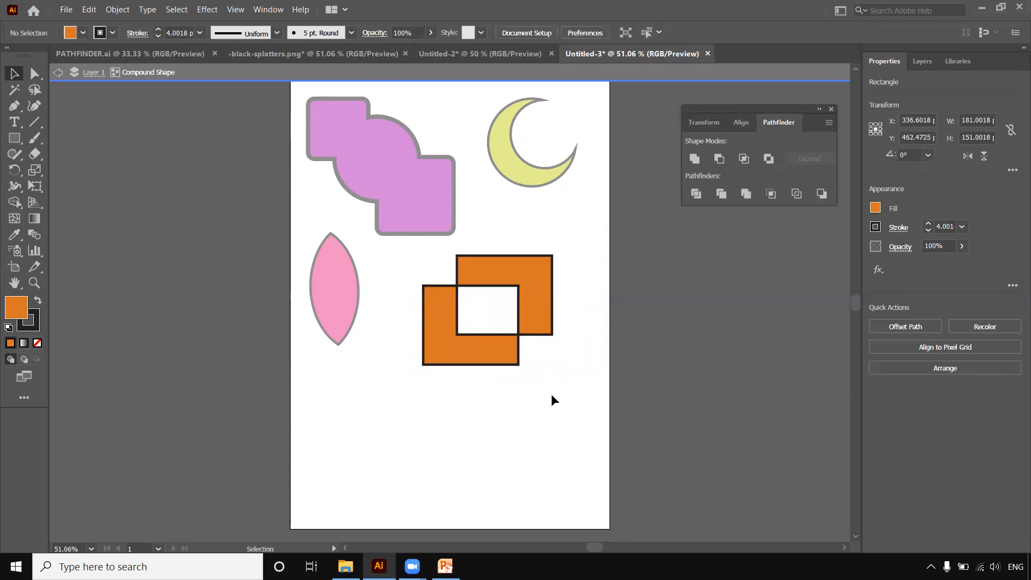
{"action": "double_click", "coordinate": [545, 404]}
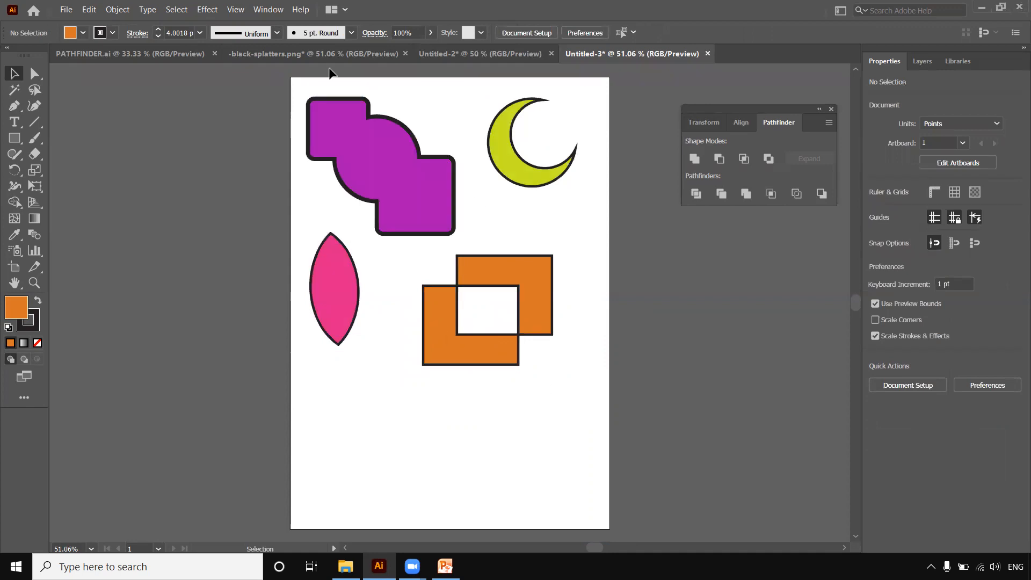
Step: Scale all four compound shapes down together to about 497 by 411 pt and position them in the artboard's upper half
{"action": "left_click_drag", "start_coordinate": [303, 83], "coordinate": [537, 337]}
{"action": "left_click_drag", "start_coordinate": [405, 193], "coordinate": [425, 240]}
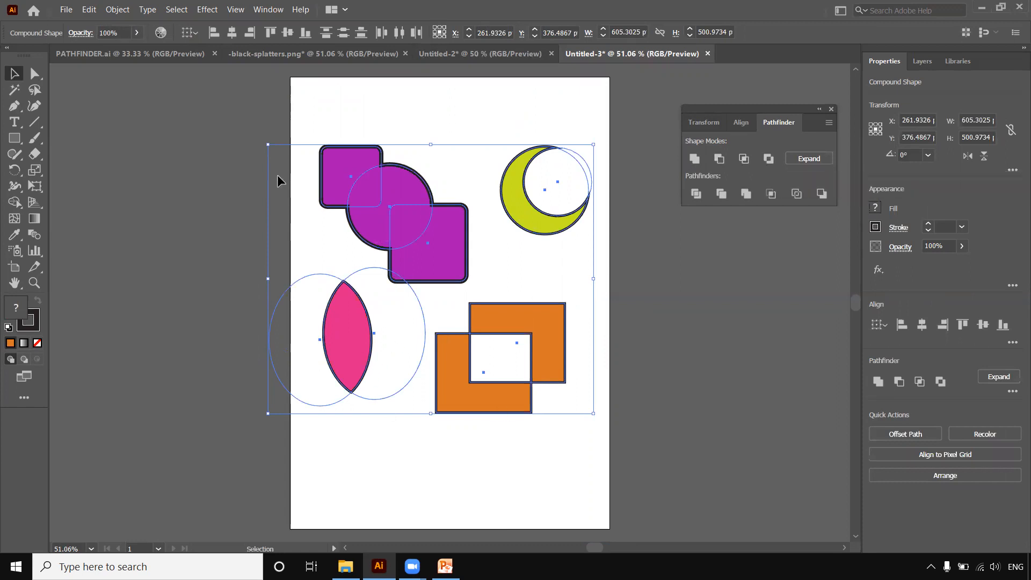
{"action": "left_click_drag", "start_coordinate": [267, 146], "coordinate": [327, 192]}
{"action": "left_click_drag", "start_coordinate": [446, 300], "coordinate": [429, 247]}
{"action": "left_click_drag", "start_coordinate": [376, 291], "coordinate": [377, 295]}
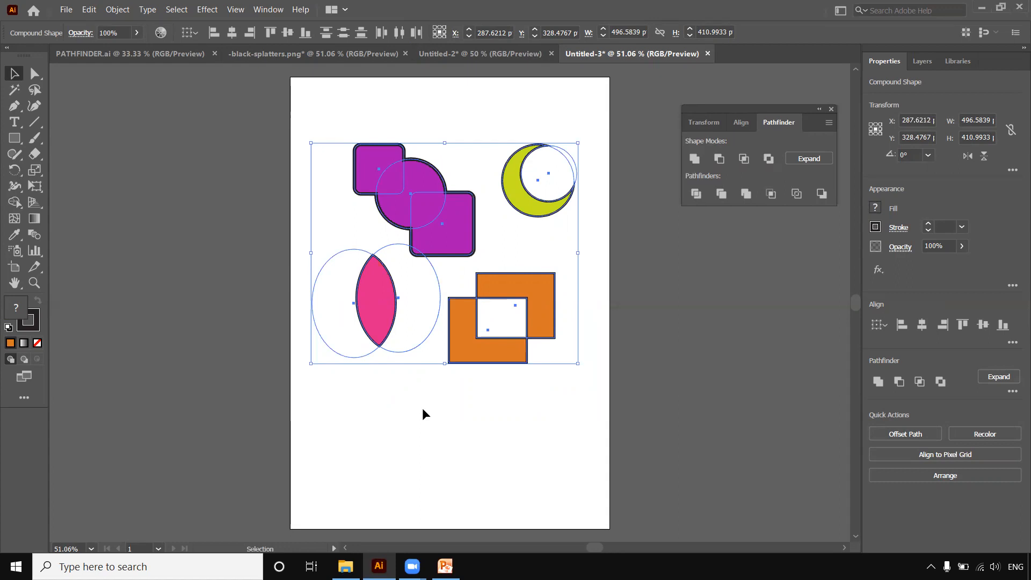
{"action": "left_click", "coordinate": [423, 409]}
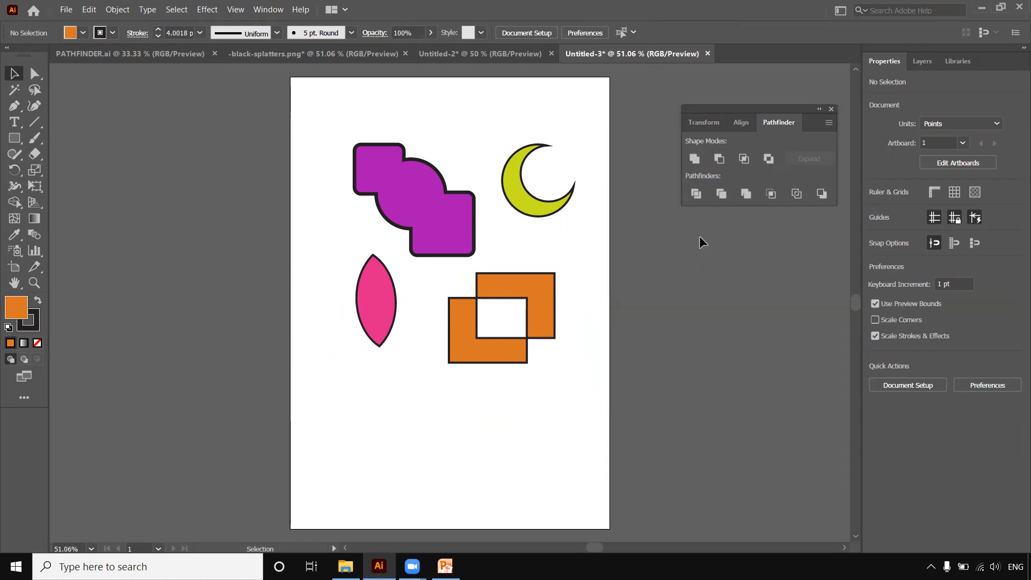
Step: Switch to the PATHFINDER.ai document and compare the circle groups before and after the arrows, then the DIVIDE row's pair
{"action": "left_click", "coordinate": [75, 53]}
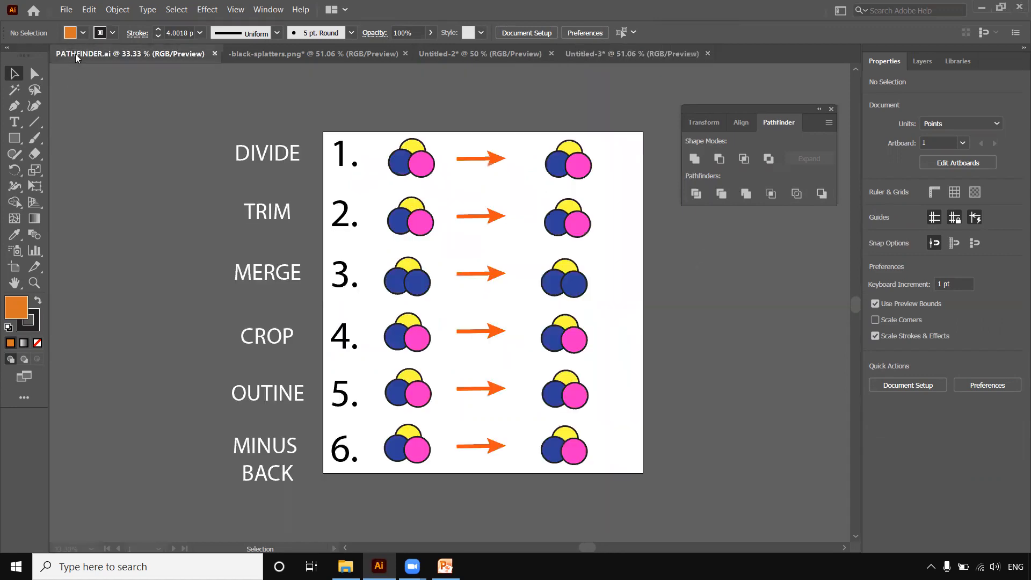
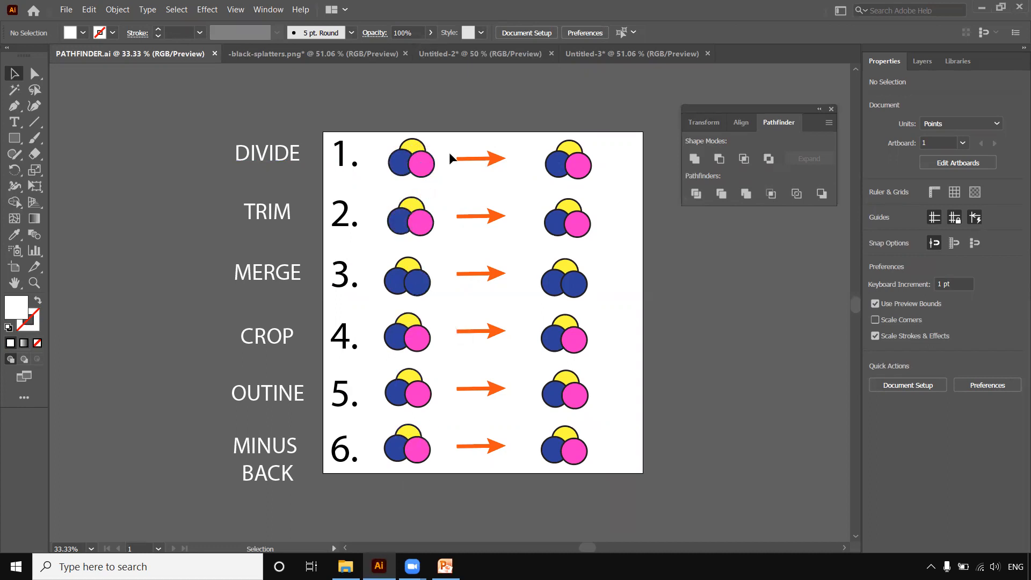
{"action": "left_click_drag", "start_coordinate": [380, 113], "coordinate": [441, 473]}
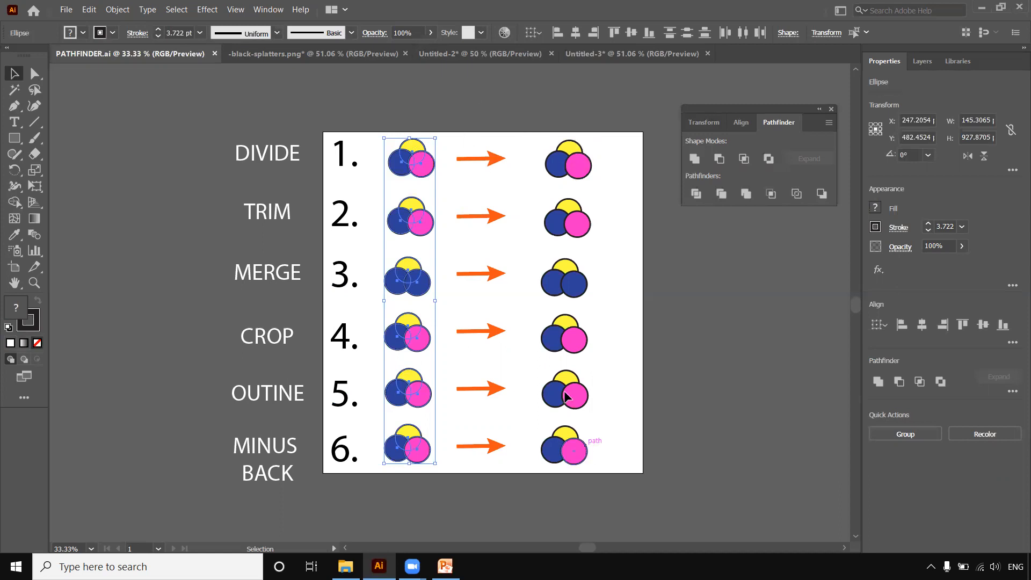
{"action": "left_click_drag", "start_coordinate": [530, 118], "coordinate": [600, 473]}
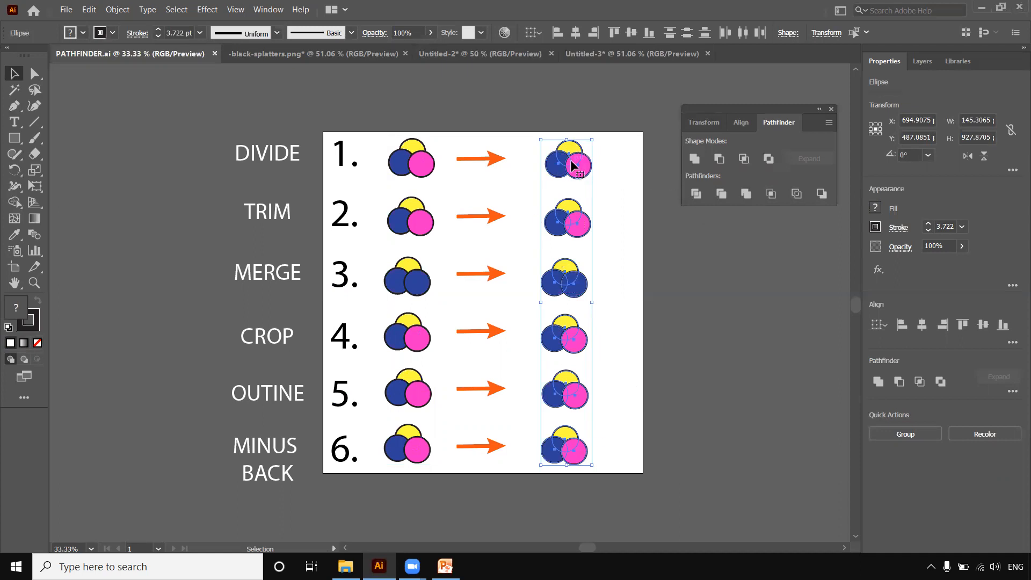
{"action": "left_click", "coordinate": [620, 163]}
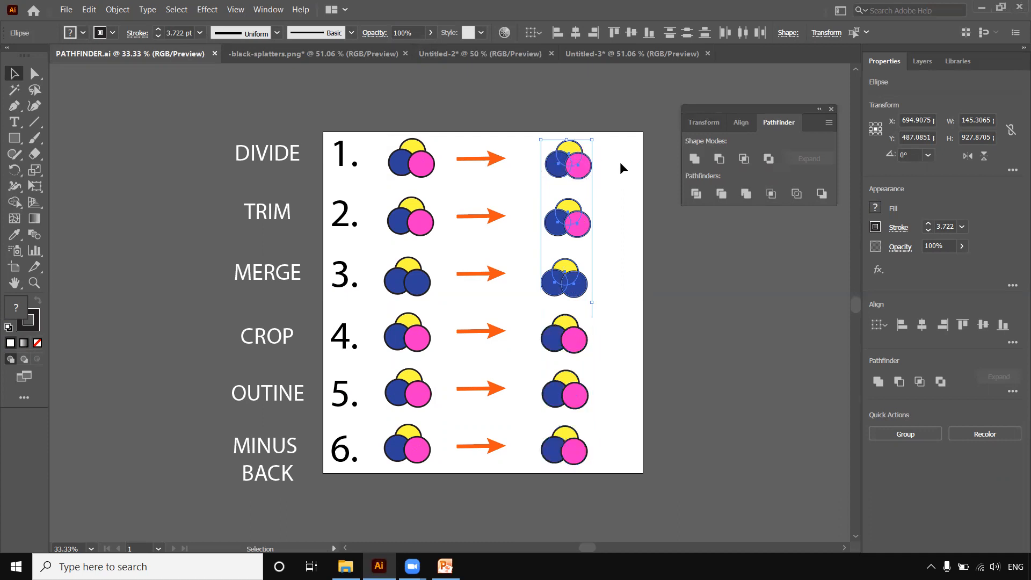
{"action": "left_click_drag", "start_coordinate": [387, 128], "coordinate": [435, 181]}
{"action": "left_click_drag", "start_coordinate": [538, 126], "coordinate": [604, 178]}
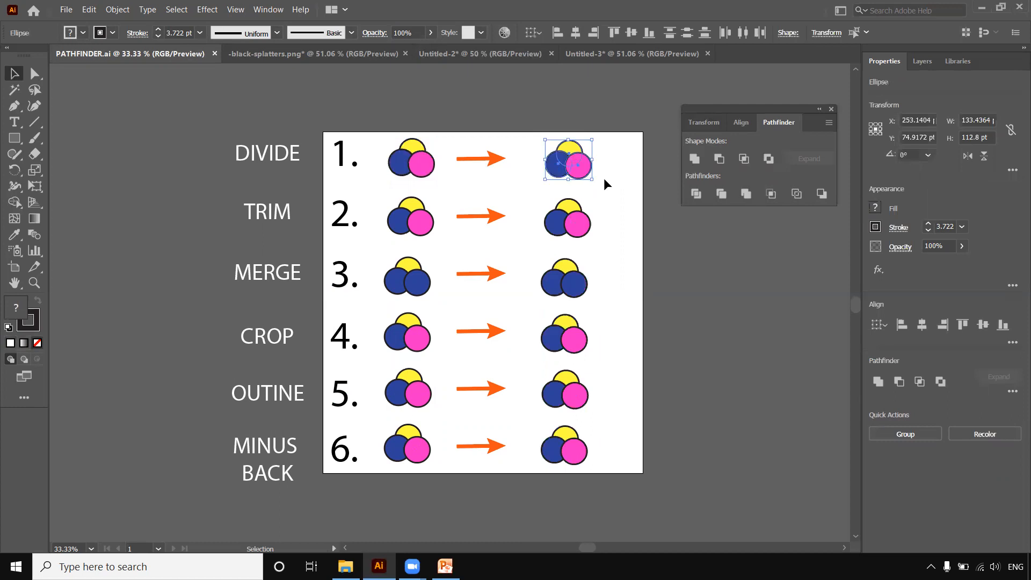
{"action": "left_click", "coordinate": [623, 207]}
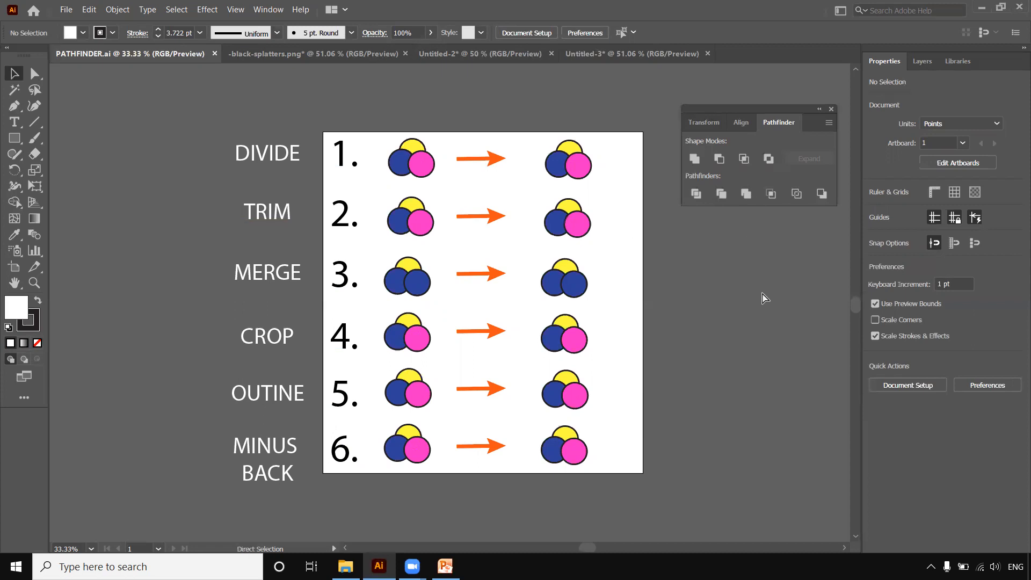
Step: Move the Pathfinder panel aside and apply Divide to the three circles after the arrow in row 1
{"action": "key", "text": "ctrl+plus"}
{"action": "left_click_drag", "start_coordinate": [502, 225], "coordinate": [464, 287]}
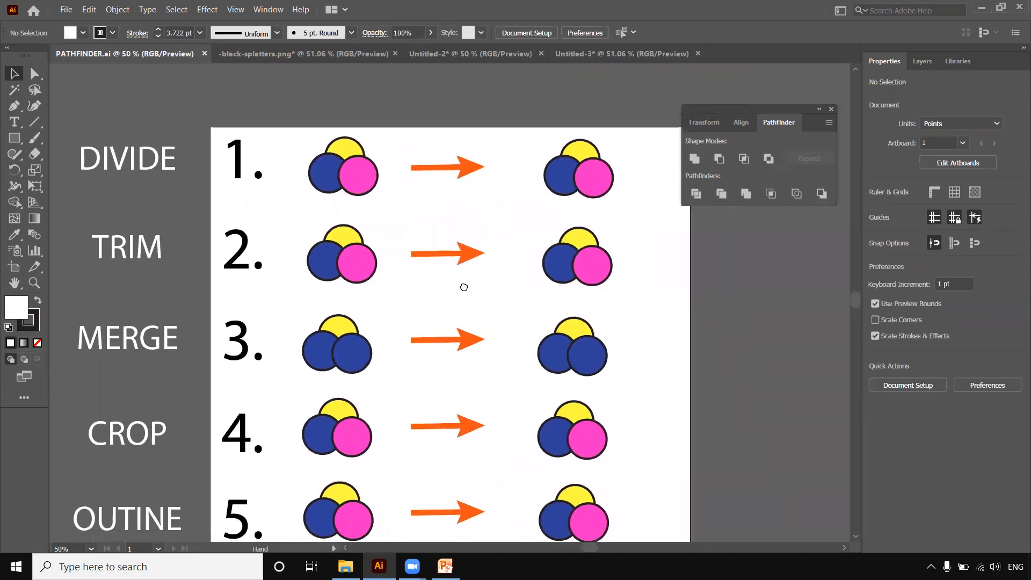
{"action": "left_click_drag", "start_coordinate": [754, 106], "coordinate": [767, 85]}
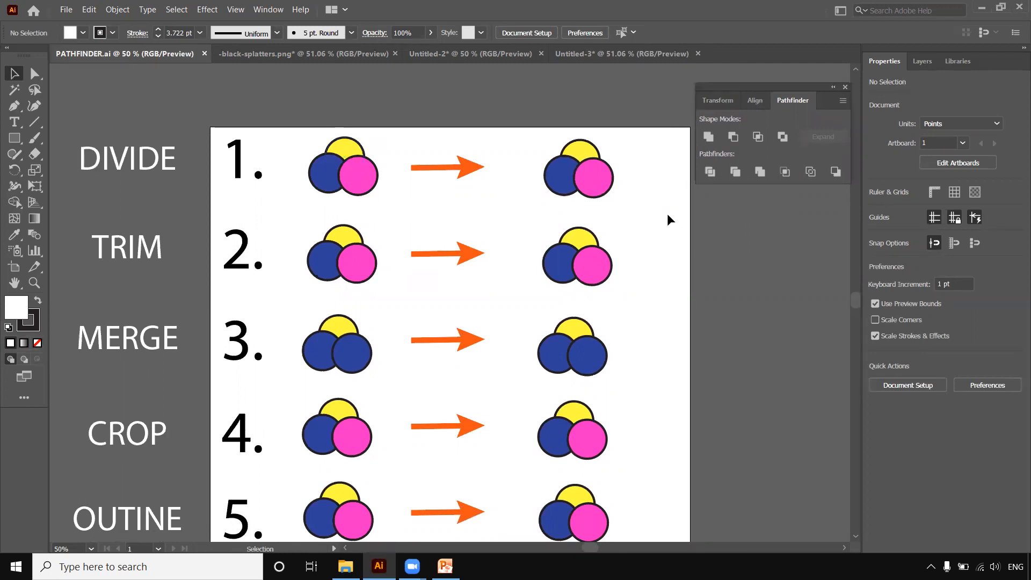
{"action": "left_click_drag", "start_coordinate": [524, 117], "coordinate": [630, 197]}
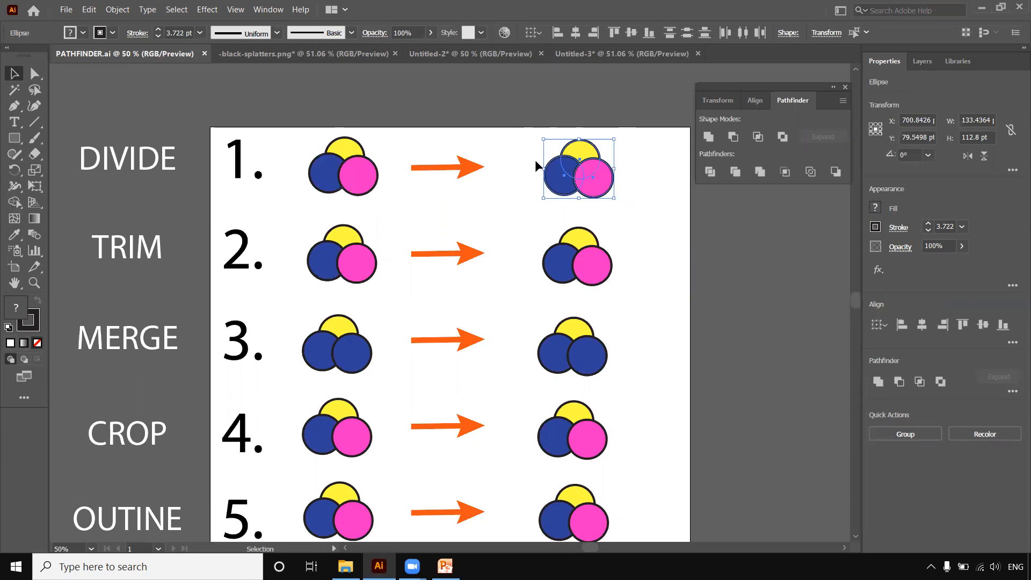
{"action": "left_click", "coordinate": [709, 171]}
{"action": "left_click", "coordinate": [641, 223]}
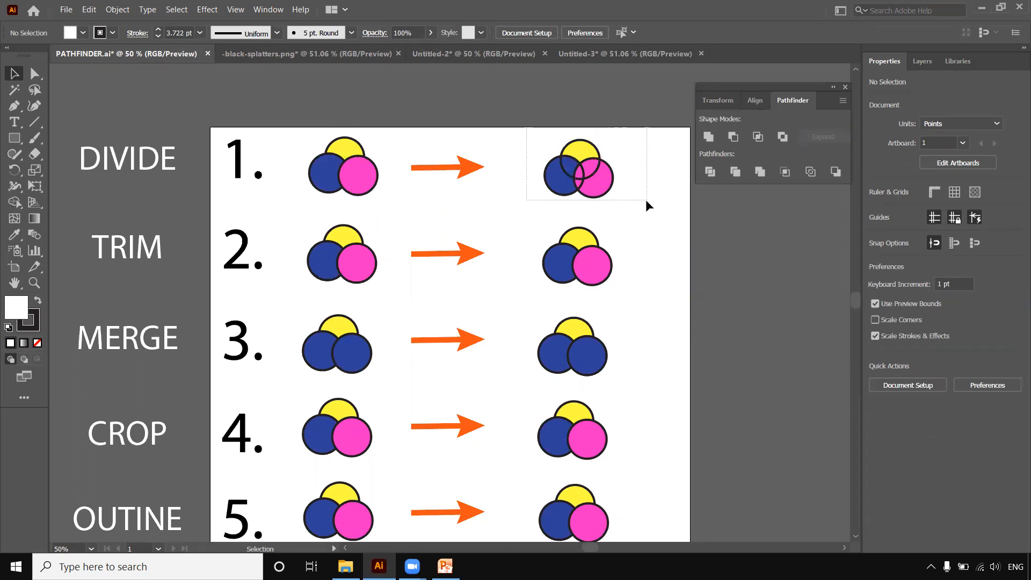
Step: Isolate the divided group in row 1 and pull its yellow, blue and pink pieces apart
{"action": "left_click", "coordinate": [604, 183]}
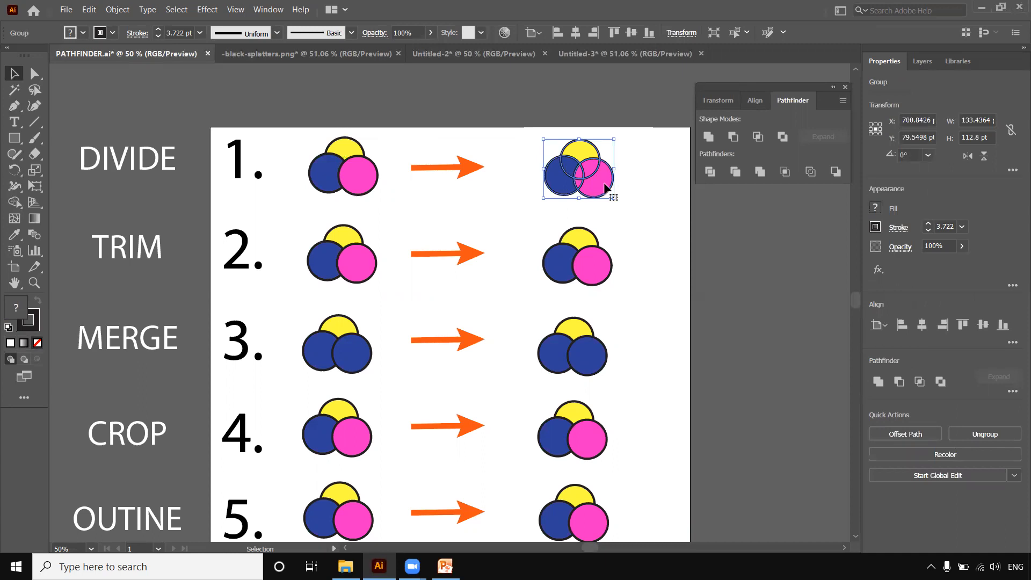
{"action": "double_click", "coordinate": [606, 185]}
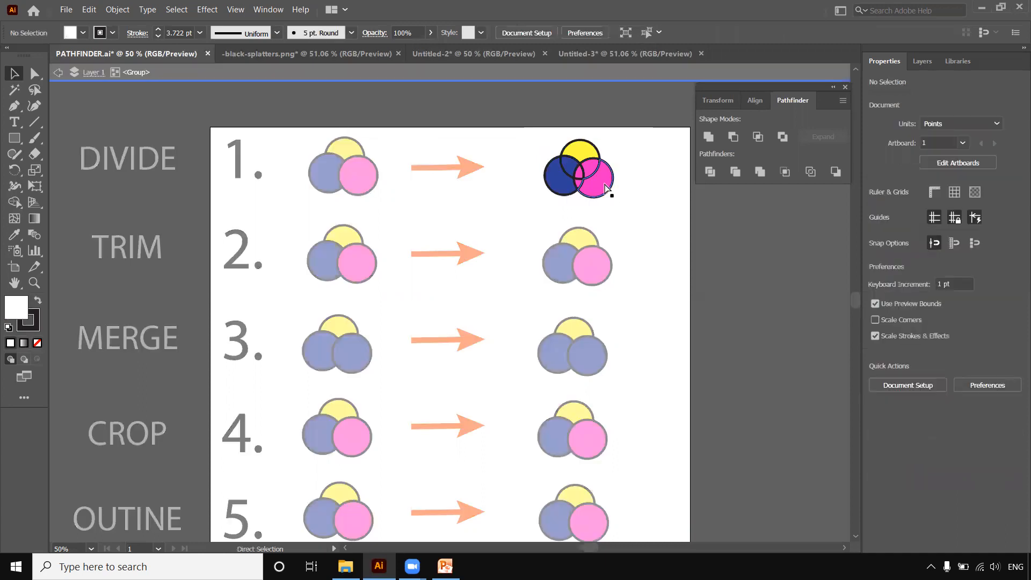
{"action": "key", "text": "ctrl+plus"}
{"action": "left_click_drag", "start_coordinate": [596, 183], "coordinate": [499, 237]}
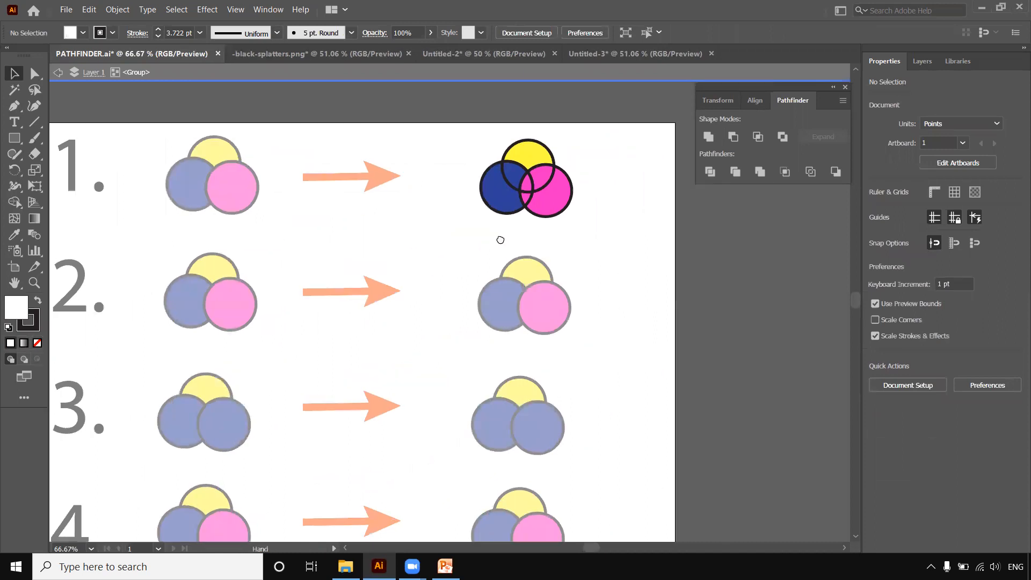
{"action": "left_click_drag", "start_coordinate": [545, 207], "coordinate": [554, 208]}
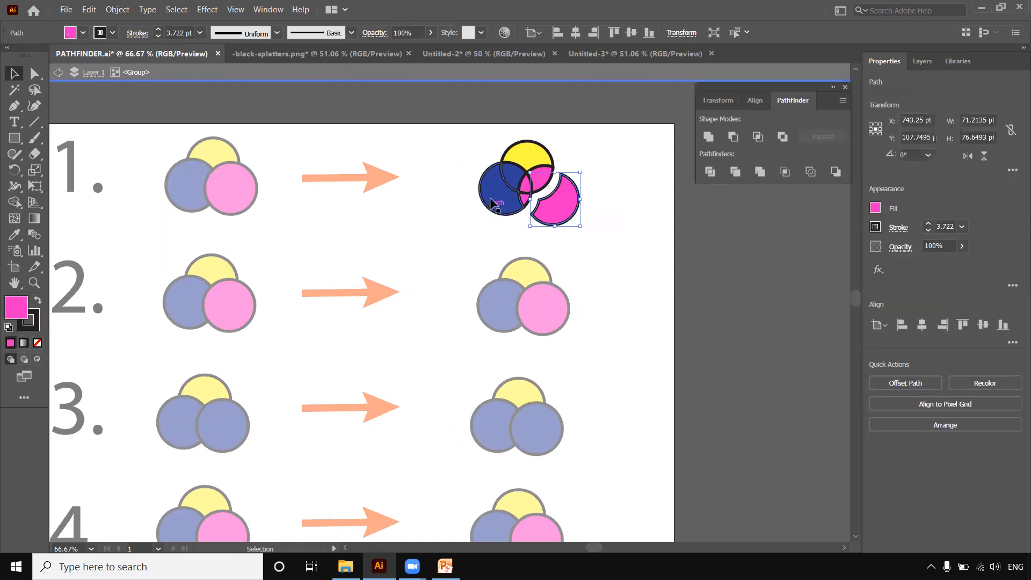
{"action": "left_click_drag", "start_coordinate": [490, 196], "coordinate": [484, 206]}
{"action": "left_click_drag", "start_coordinate": [525, 159], "coordinate": [530, 144]}
{"action": "left_click_drag", "start_coordinate": [512, 178], "coordinate": [543, 185]}
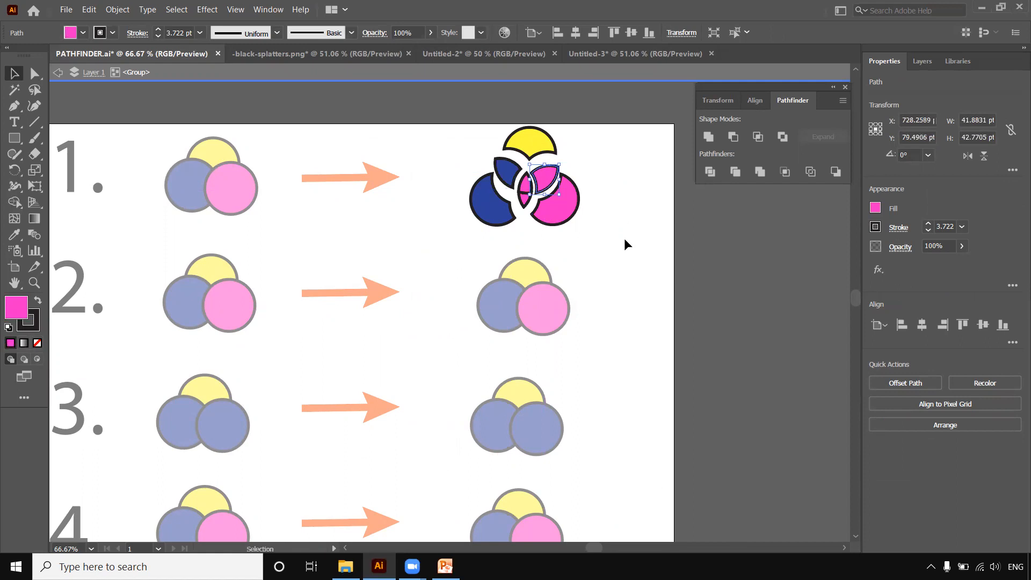
Step: Separate the lower pink sliver and spread the remaining pink and blue pieces further, leaving white gaps between them
{"action": "key", "text": "ctrl+equal"}
{"action": "key", "text": "ctrl+equal"}
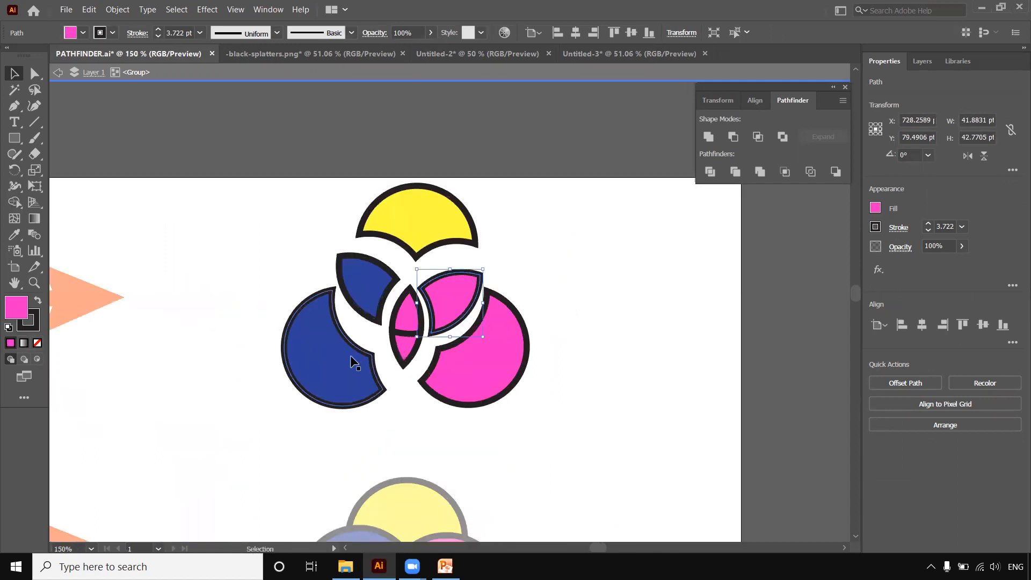
{"action": "left_click_drag", "start_coordinate": [404, 356], "coordinate": [403, 363]}
{"action": "left_click_drag", "start_coordinate": [449, 301], "coordinate": [450, 295]}
{"action": "left_click_drag", "start_coordinate": [479, 349], "coordinate": [493, 350]}
{"action": "left_click_drag", "start_coordinate": [315, 360], "coordinate": [322, 346]}
{"action": "double_click", "coordinate": [644, 388]}
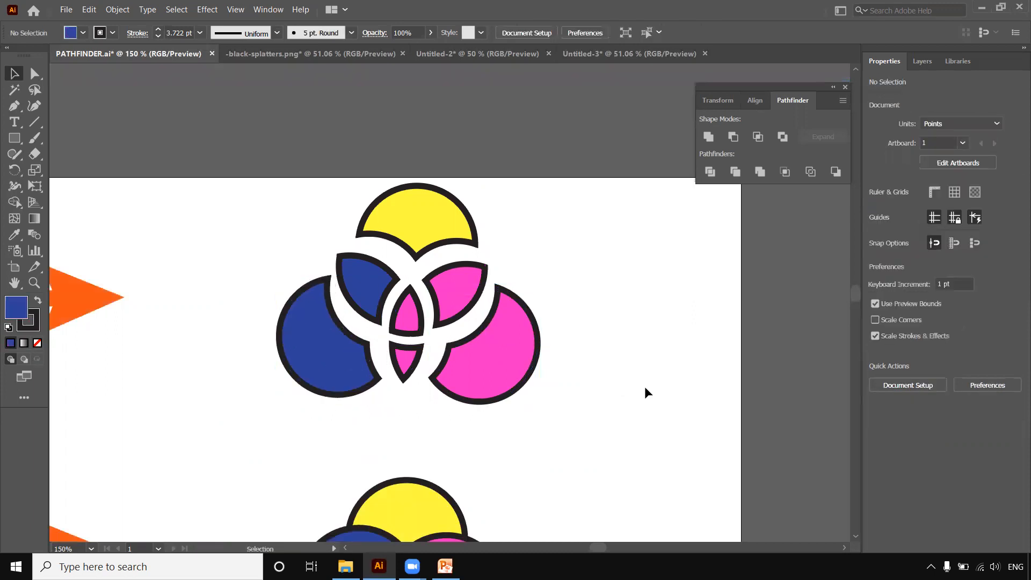
Step: Apply Trim to the three circles after the arrow in row 2
{"action": "key", "text": "ctrl"}
{"action": "key", "text": "ctrl+minus"}
{"action": "key", "text": "ctrl+minus"}
{"action": "left_click_drag", "start_coordinate": [460, 442], "coordinate": [592, 309]}
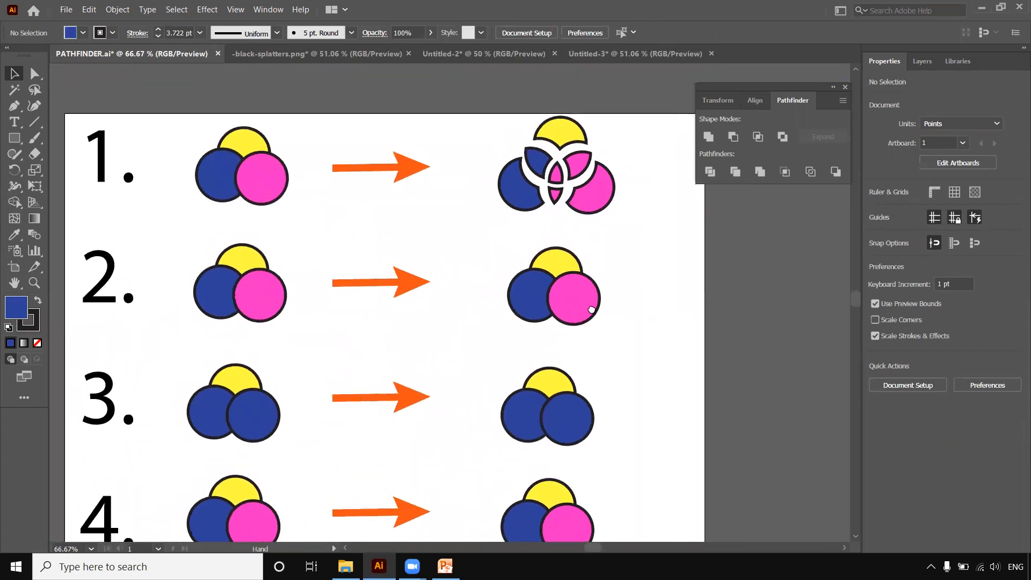
{"action": "key", "text": "ctrl+minus"}
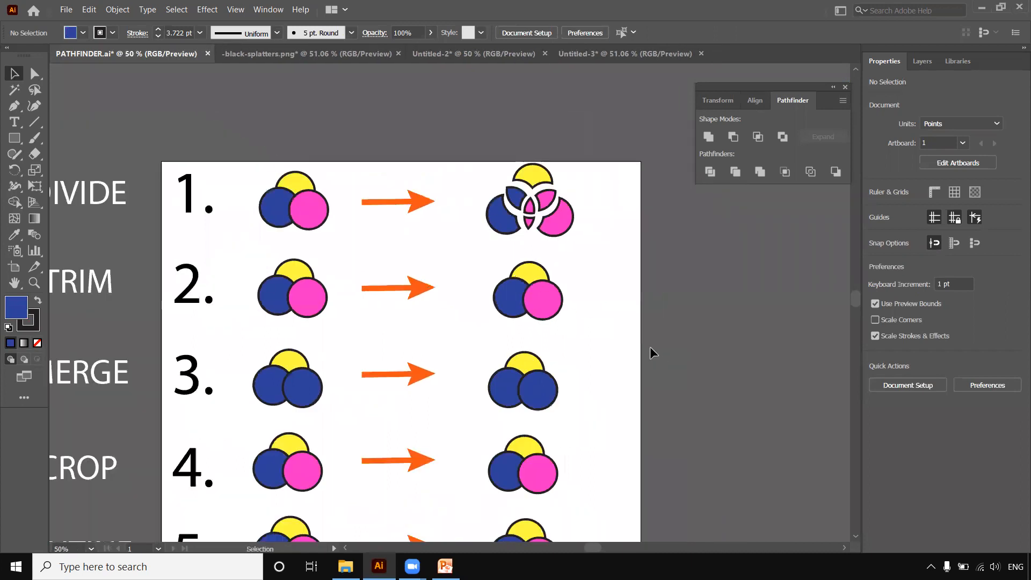
{"action": "left_click_drag", "start_coordinate": [570, 348], "coordinate": [612, 315]}
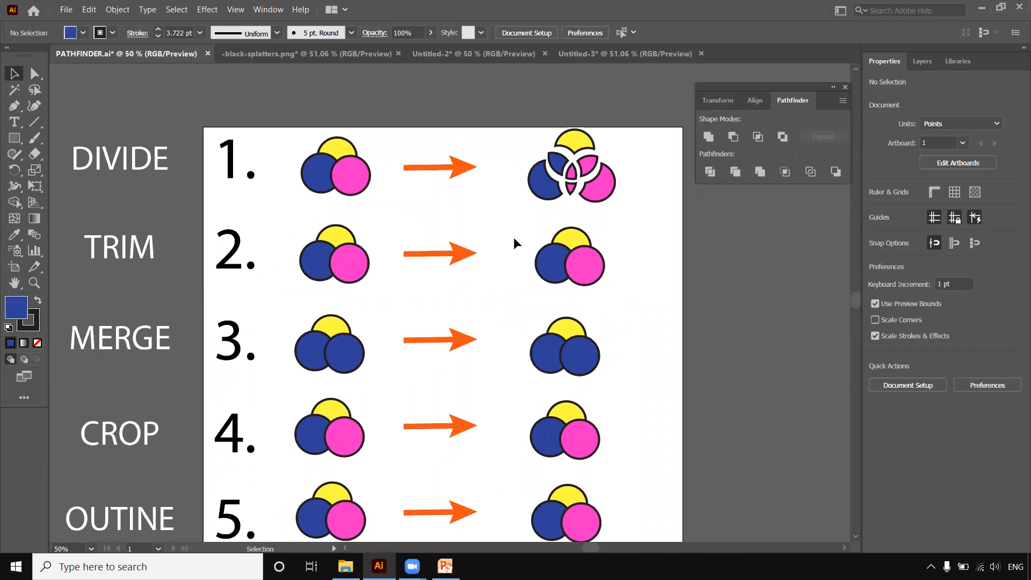
{"action": "left_click_drag", "start_coordinate": [521, 233], "coordinate": [602, 276]}
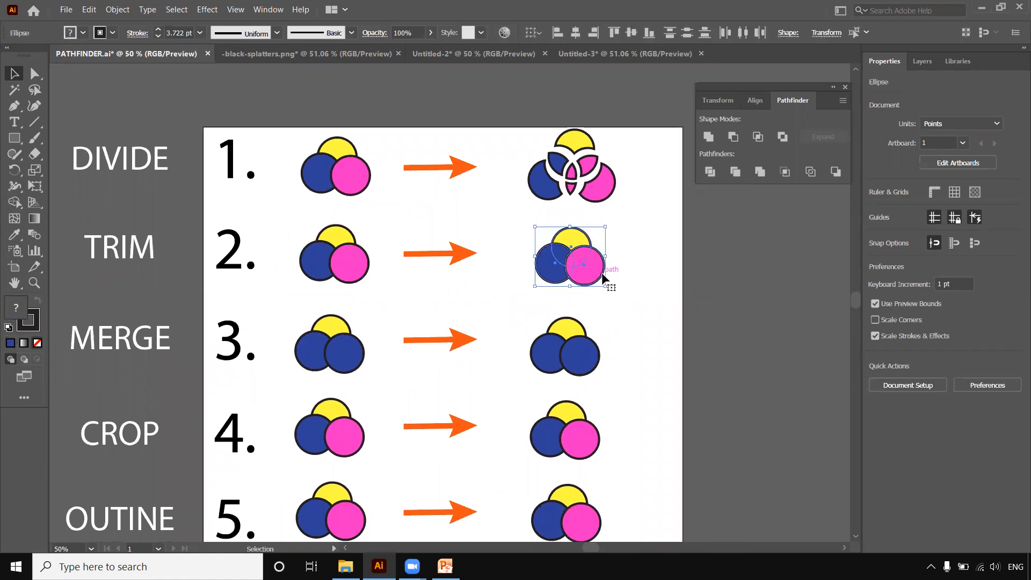
{"action": "left_click", "coordinate": [734, 172]}
{"action": "left_click", "coordinate": [660, 284]}
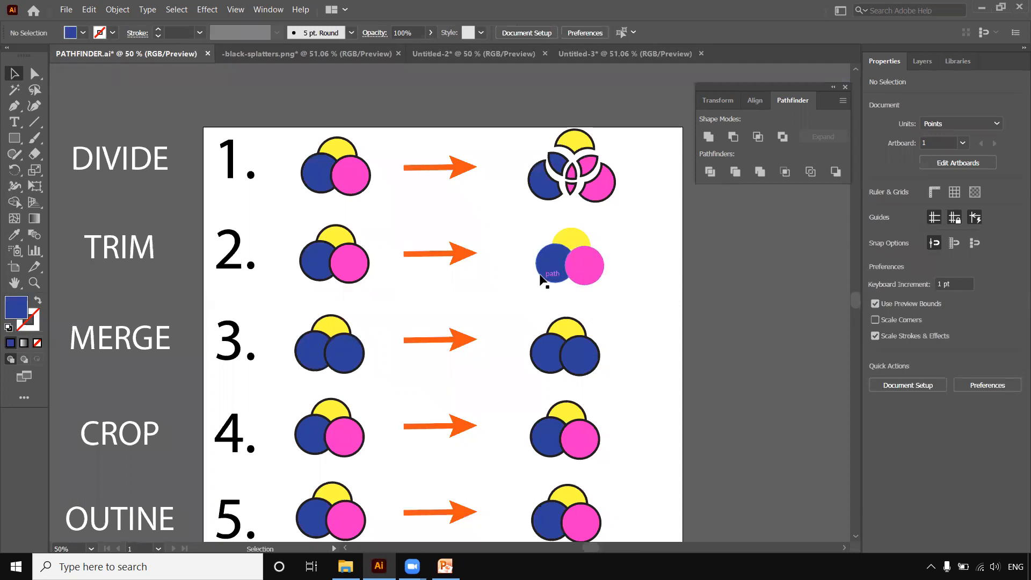
Step: Isolate the trimmed group in row 2 and pull its pink circle and yellow piece away from the blue one
{"action": "scroll", "coordinate": [626, 279], "scroll_direction": "up", "scroll_amount": 3}
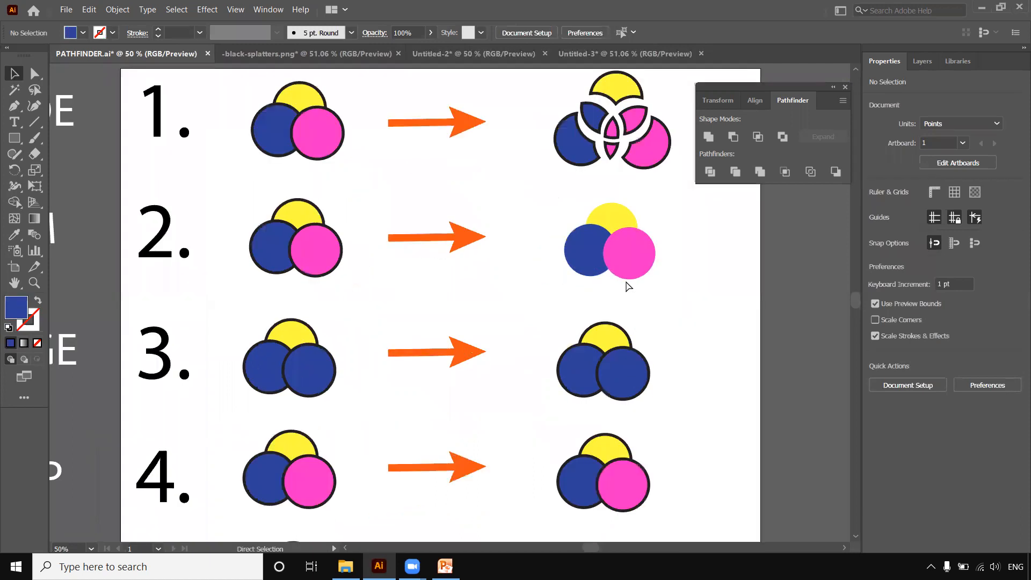
{"action": "left_click_drag", "start_coordinate": [623, 280], "coordinate": [324, 352]}
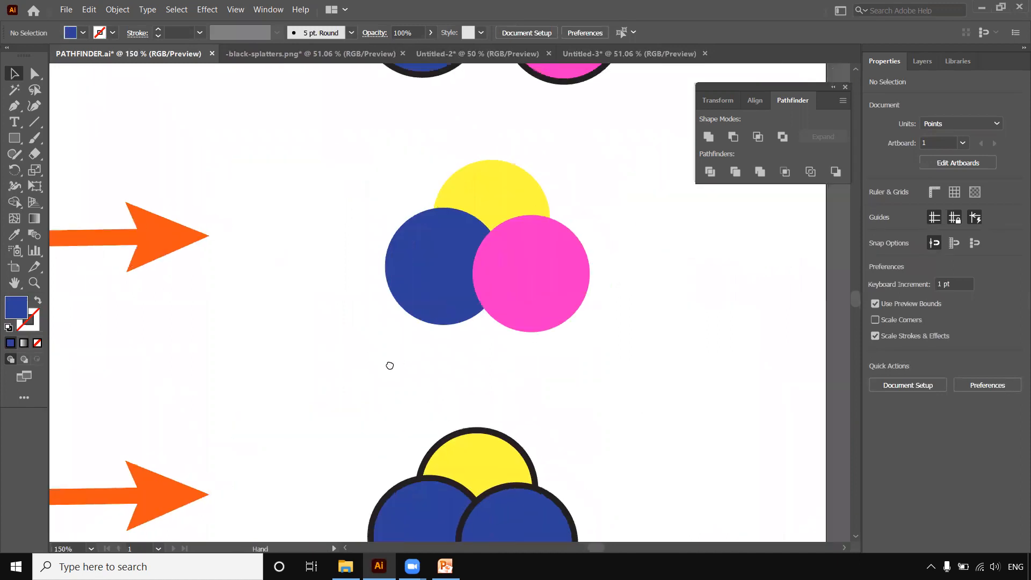
{"action": "left_click_drag", "start_coordinate": [364, 180], "coordinate": [590, 335]}
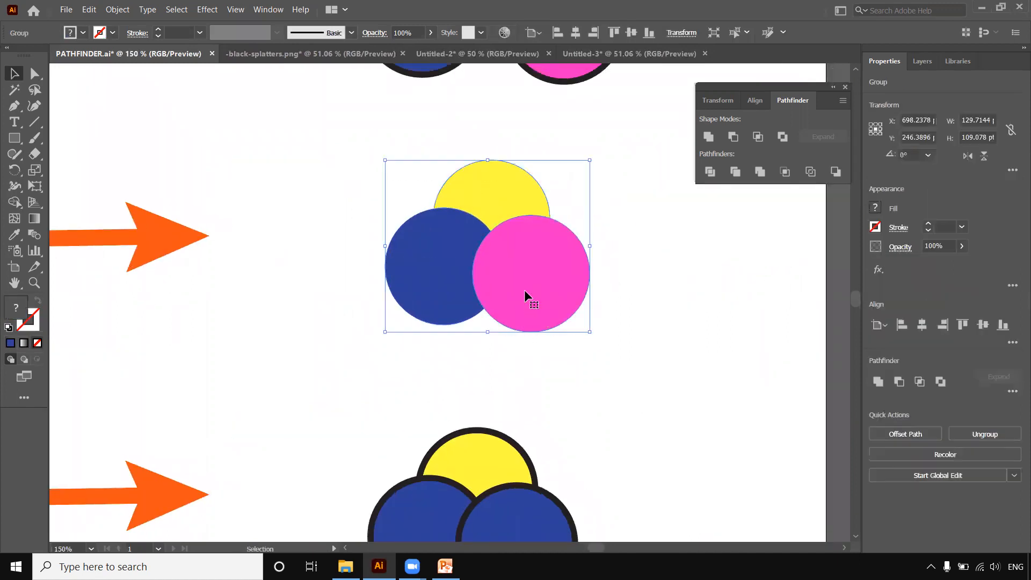
{"action": "double_click", "coordinate": [524, 289]}
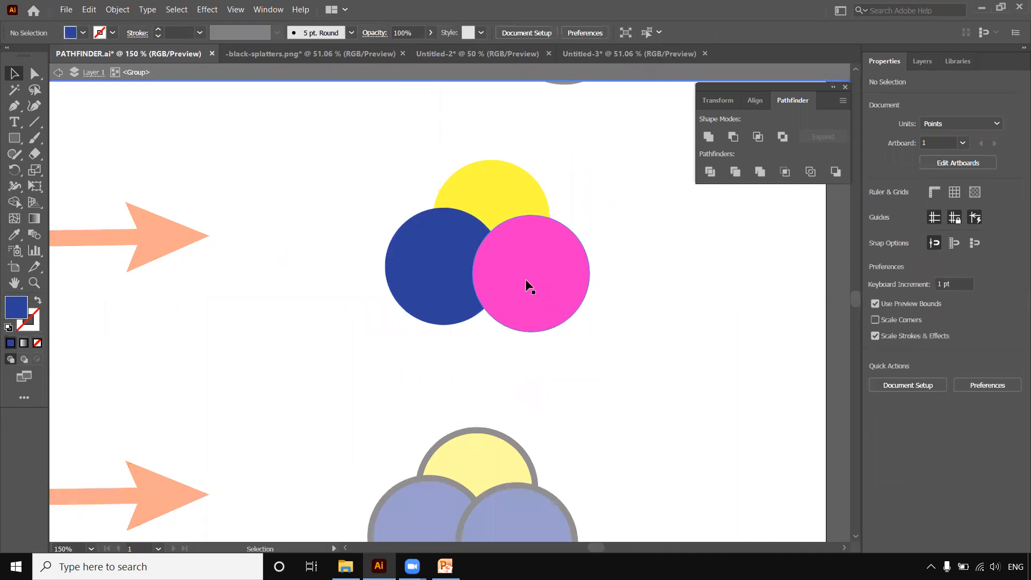
{"action": "left_click_drag", "start_coordinate": [521, 278], "coordinate": [530, 279]}
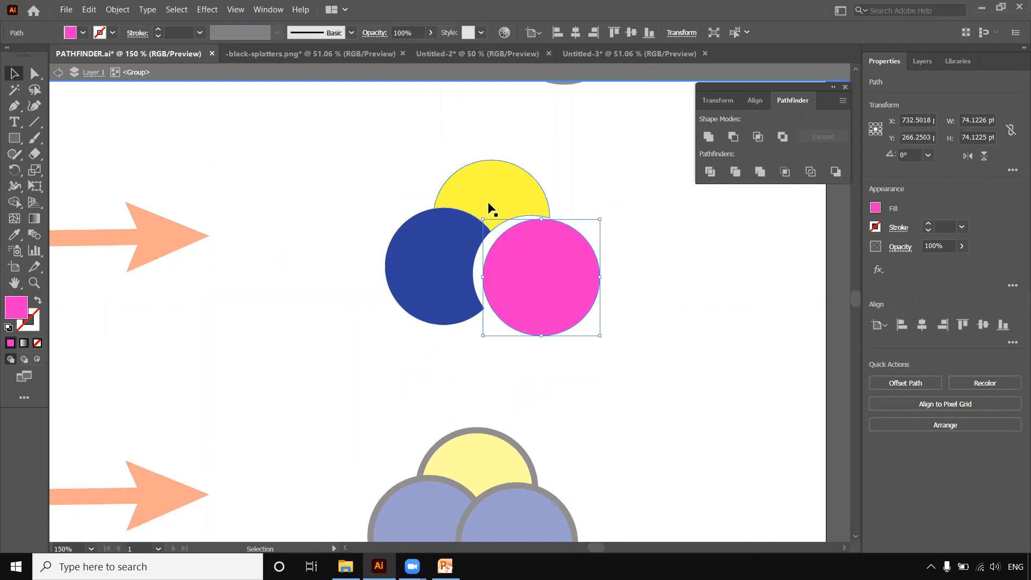
{"action": "left_click_drag", "start_coordinate": [488, 197], "coordinate": [490, 188]}
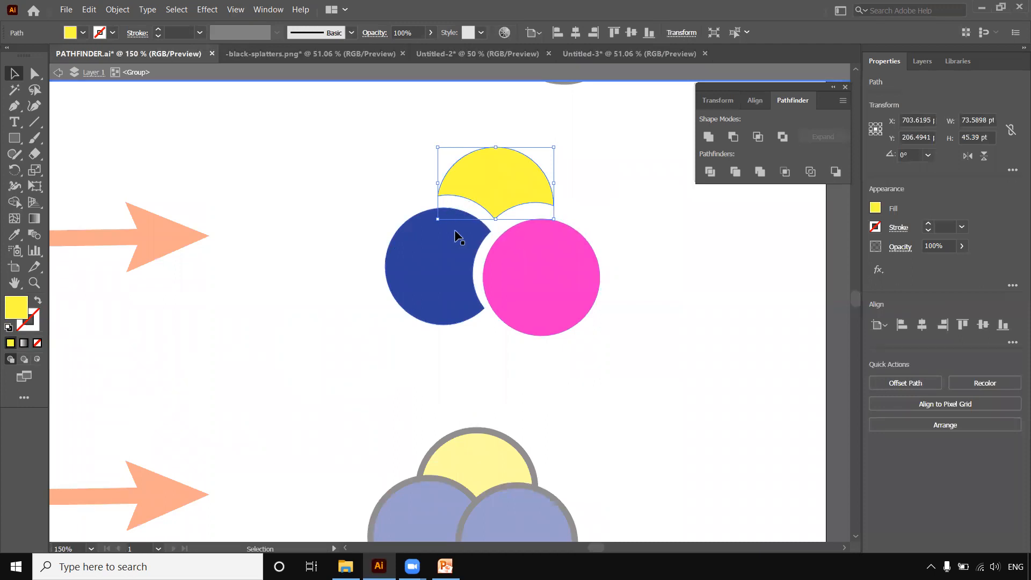
{"action": "left_click", "coordinate": [644, 272]}
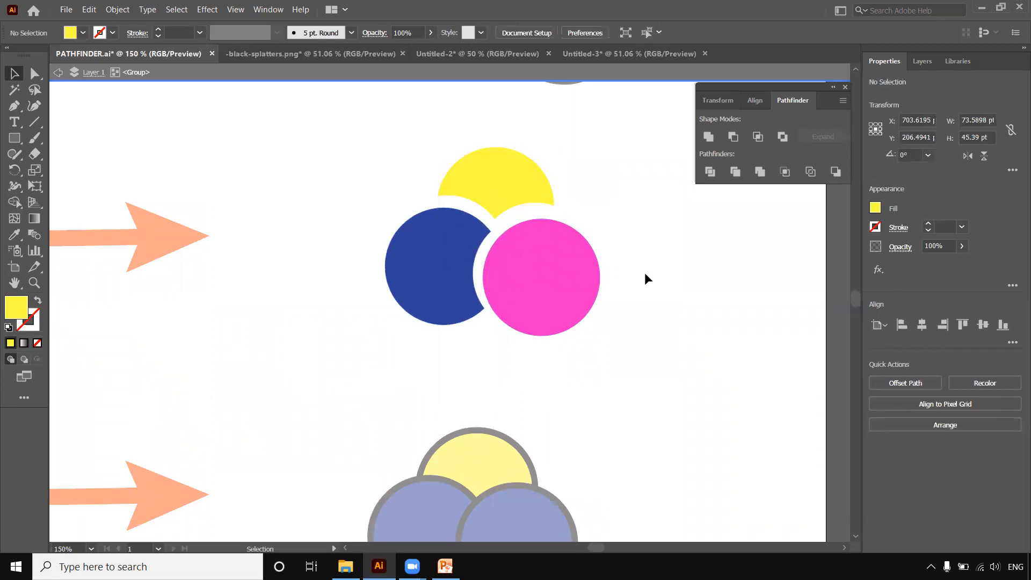
Step: Undo the moves of the pink and yellow pieces and the Trim on the row 2 circles
{"action": "key", "text": "ctrl+z"}
{"action": "key", "text": "ctrl+z"}
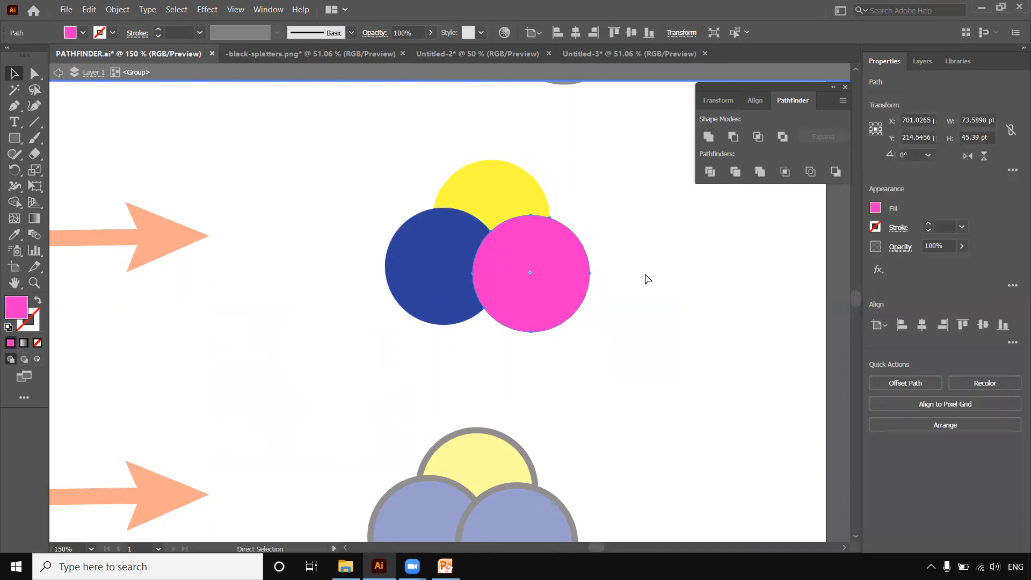
{"action": "key", "text": "ctrl+z"}
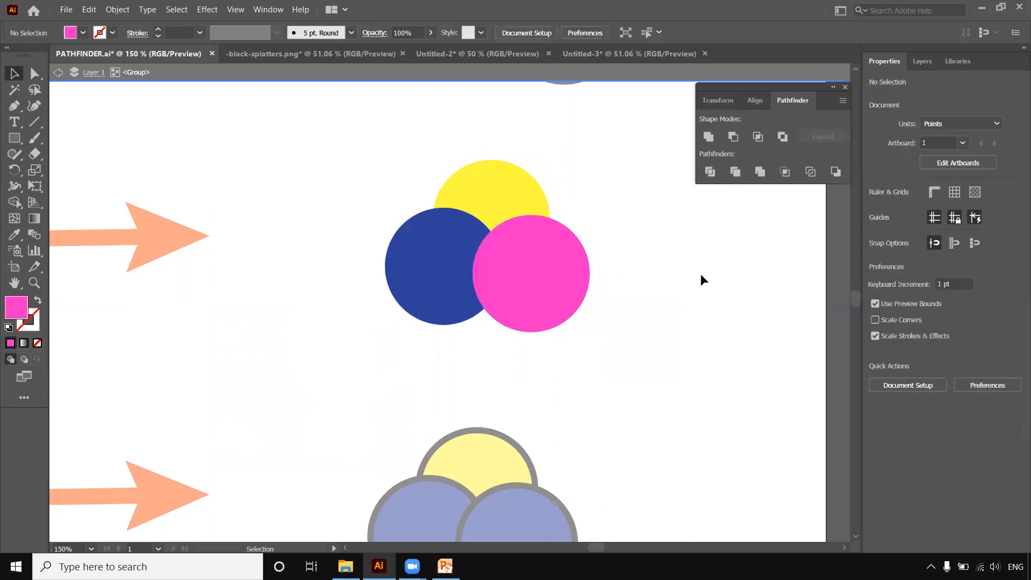
{"action": "key", "text": "ctrl+z"}
{"action": "key", "text": "v"}
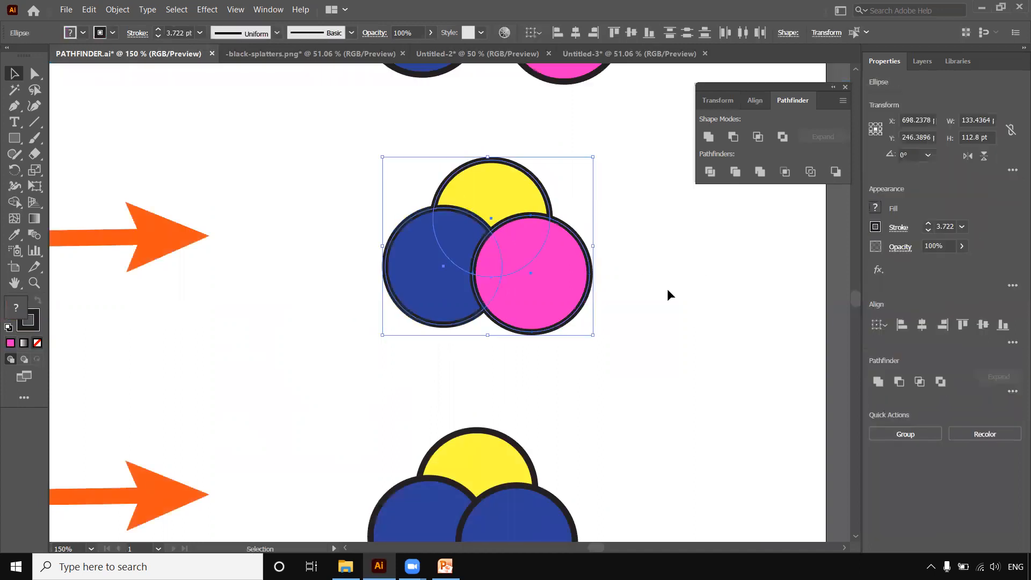
Step: Reselect the three outlined circles after the arrow in row 2 and apply Trim again
{"action": "left_click", "coordinate": [667, 289]}
{"action": "left_click_drag", "start_coordinate": [367, 157], "coordinate": [599, 343]}
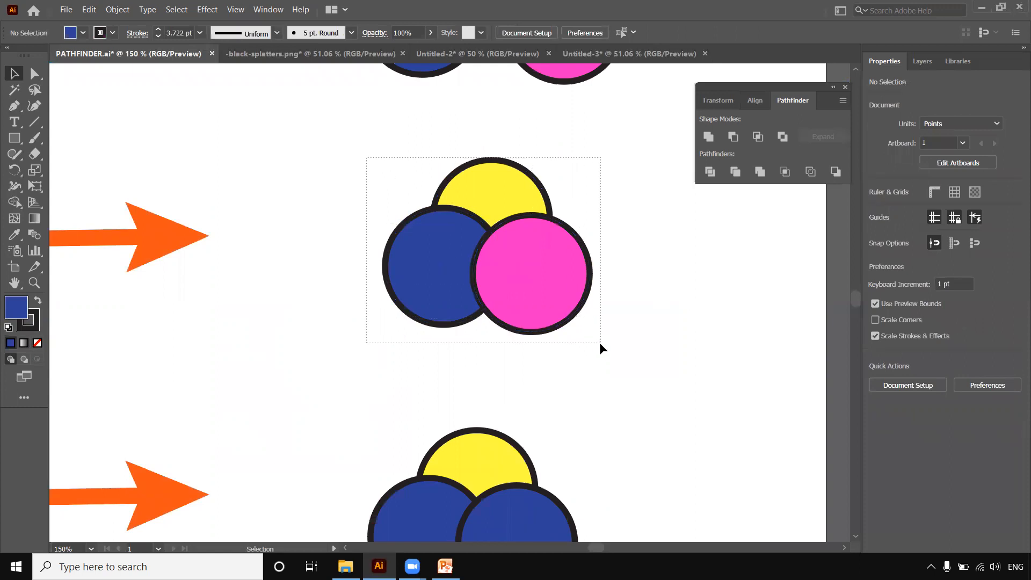
{"action": "left_click", "coordinate": [735, 172]}
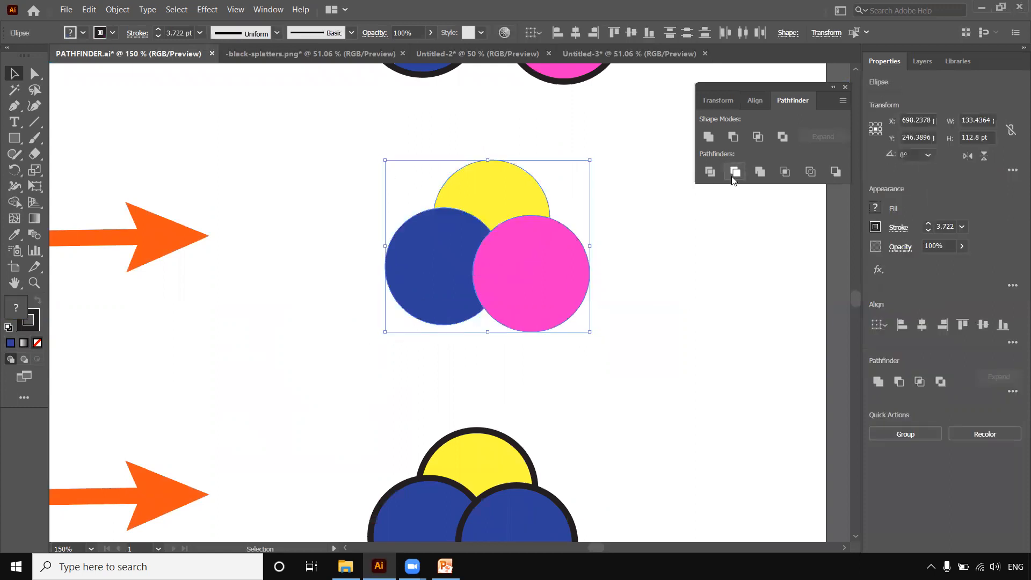
Step: Isolate the trimmed group, spread its pink, blue and yellow pieces apart with white gaps, and exit isolation
{"action": "left_click_drag", "start_coordinate": [533, 270], "coordinate": [541, 276]}
{"action": "key", "text": "ctrl+z"}
{"action": "double_click", "coordinate": [533, 272]}
{"action": "left_click_drag", "start_coordinate": [447, 256], "coordinate": [444, 263]}
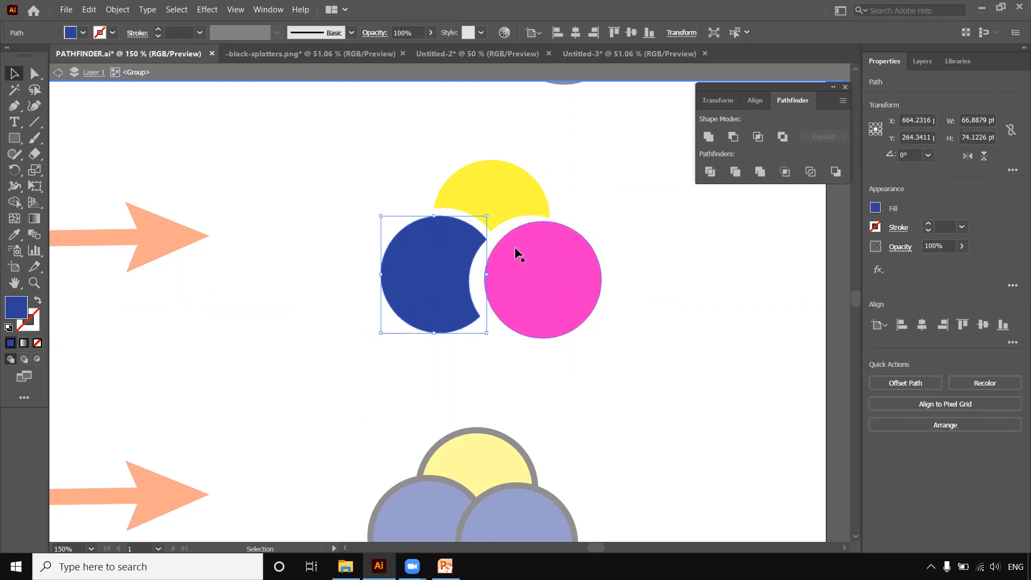
{"action": "left_click", "coordinate": [507, 187]}
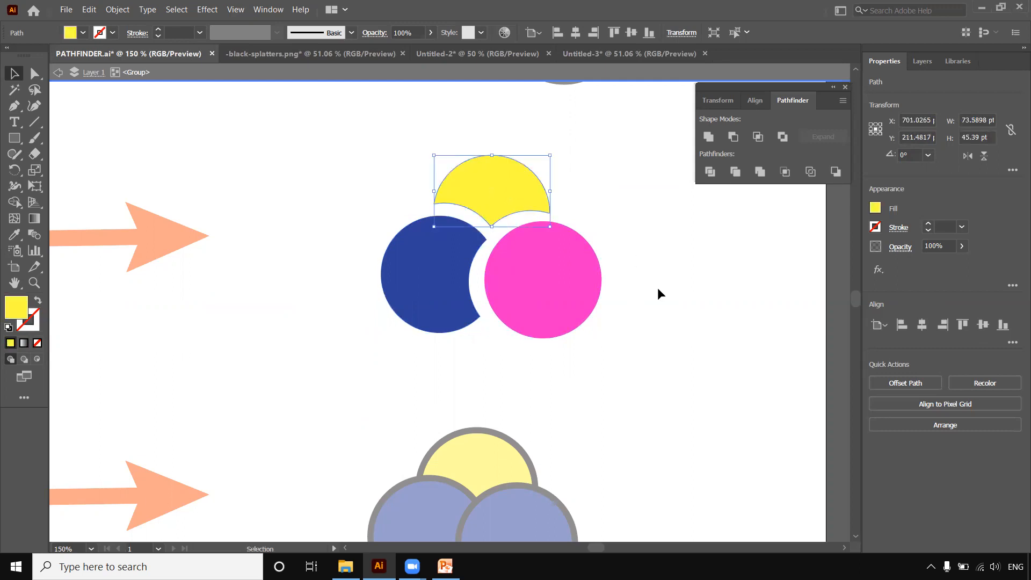
{"action": "double_click", "coordinate": [657, 288]}
Step: Apply Merge to the yellow and two blue circles after the arrow in row 3
{"action": "key", "text": "ctrl+1"}
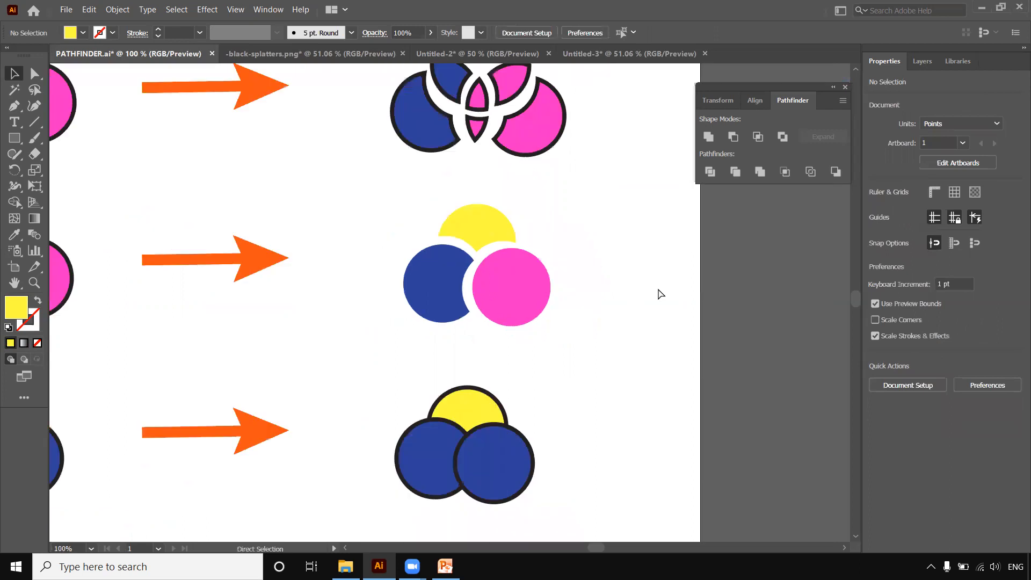
{"action": "key", "text": "ctrl+minus"}
{"action": "left_click_drag", "start_coordinate": [528, 330], "coordinate": [580, 216]}
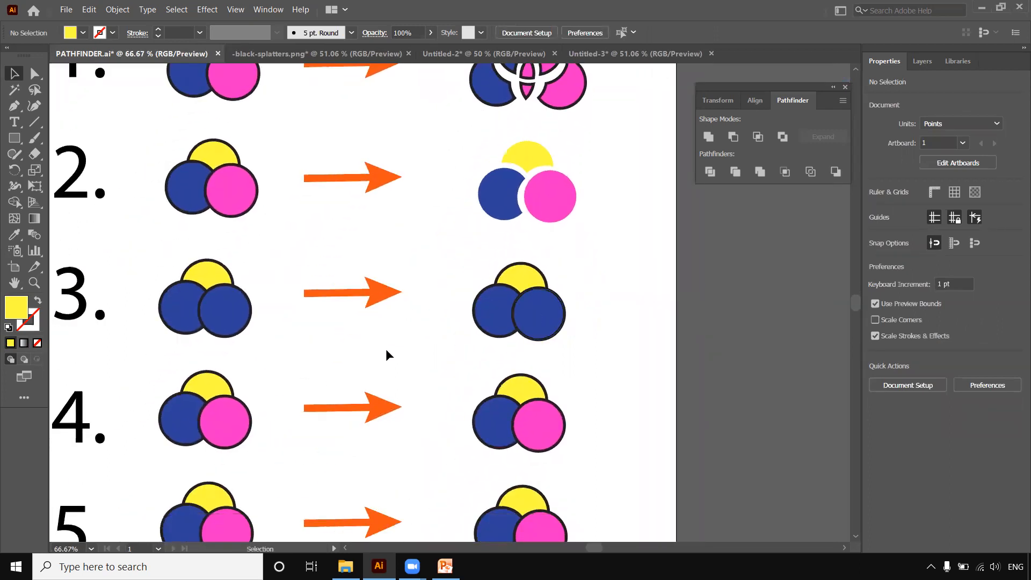
{"action": "scroll", "coordinate": [386, 349], "scroll_direction": "left", "scroll_amount": 6}
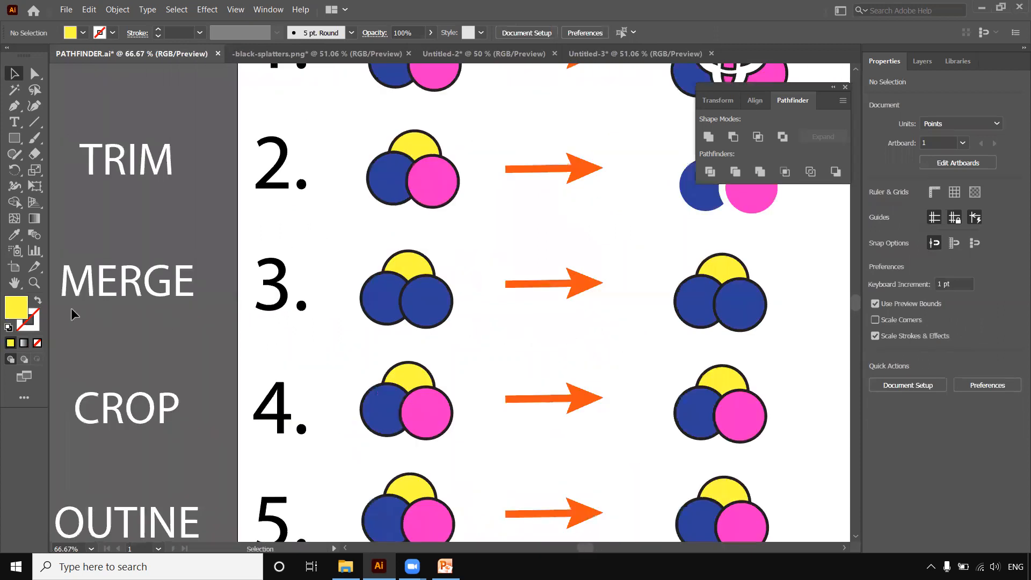
{"action": "left_click_drag", "start_coordinate": [577, 350], "coordinate": [437, 346]}
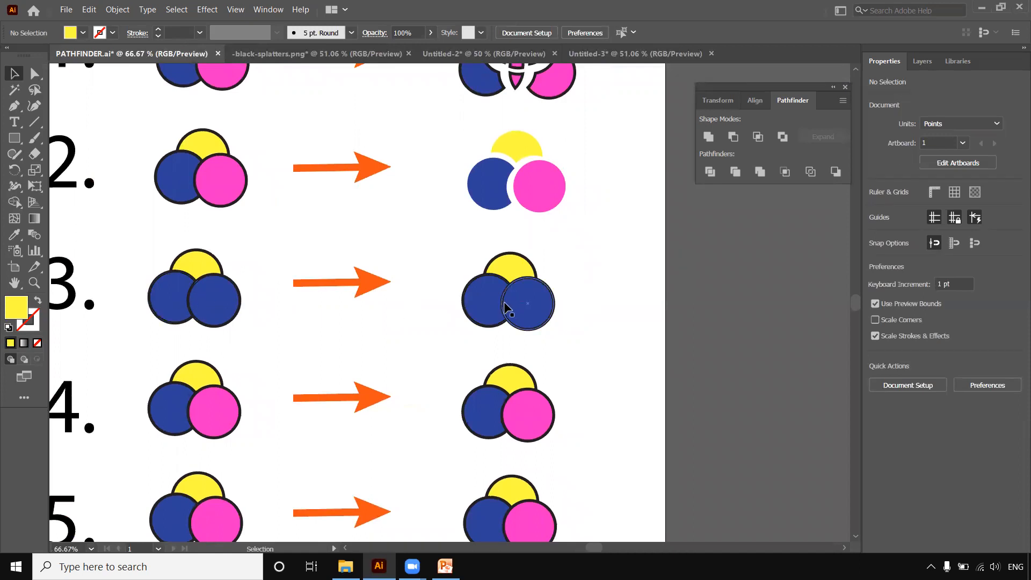
{"action": "scroll", "coordinate": [619, 306], "scroll_direction": "up", "scroll_amount": 3}
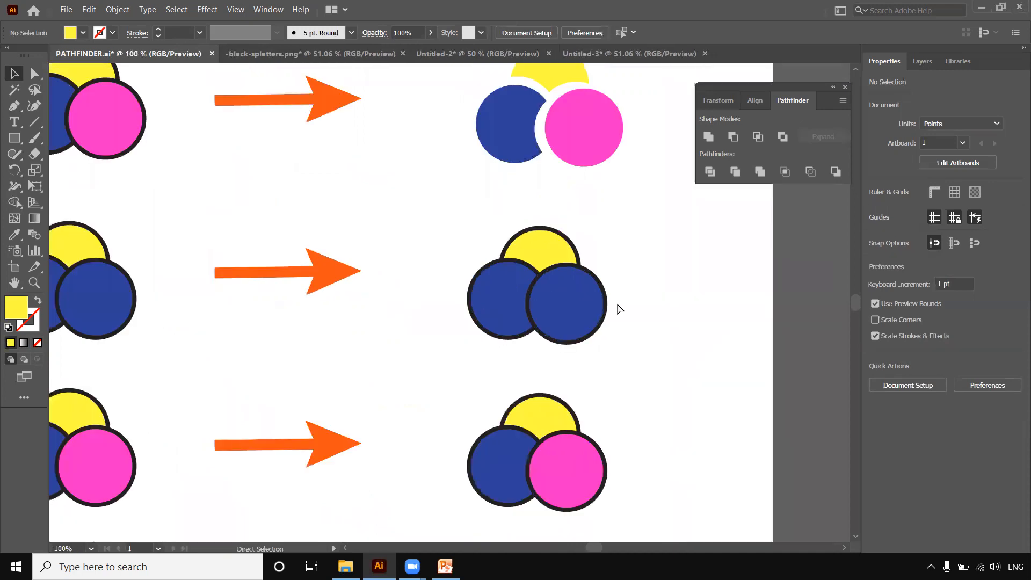
{"action": "left_click_drag", "start_coordinate": [676, 306], "coordinate": [582, 295]}
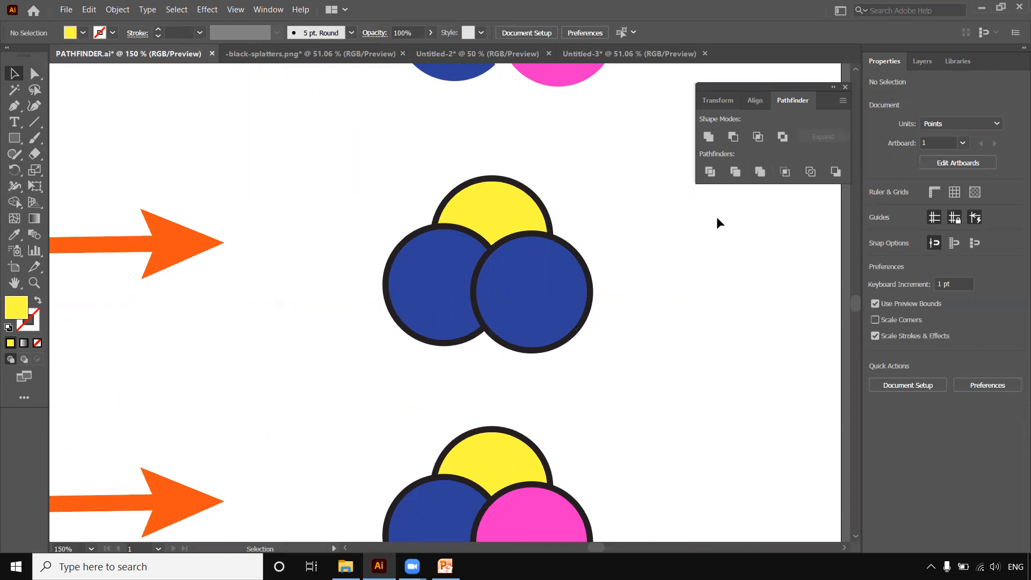
{"action": "left_click_drag", "start_coordinate": [323, 165], "coordinate": [570, 341]}
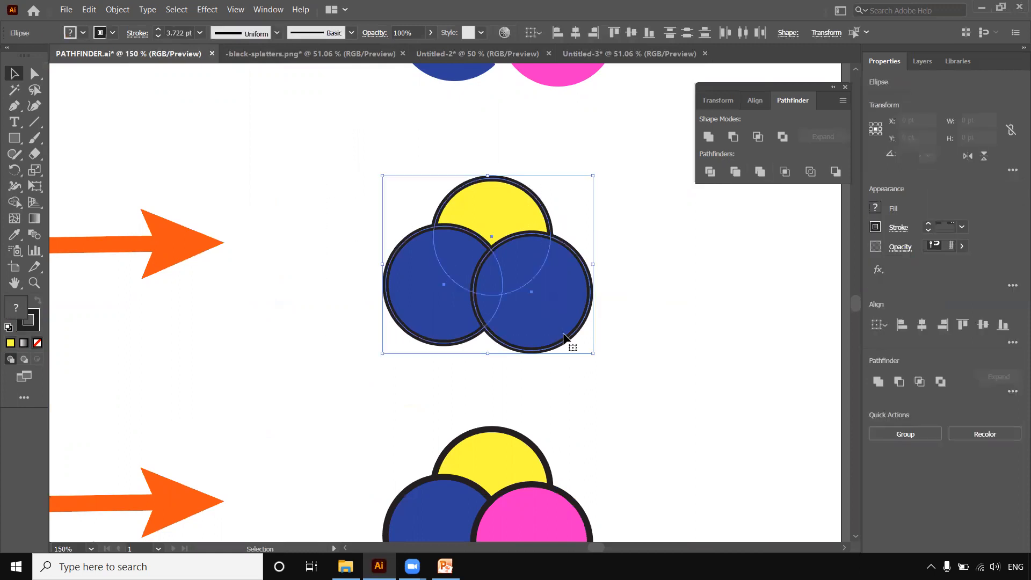
{"action": "left_click", "coordinate": [761, 171]}
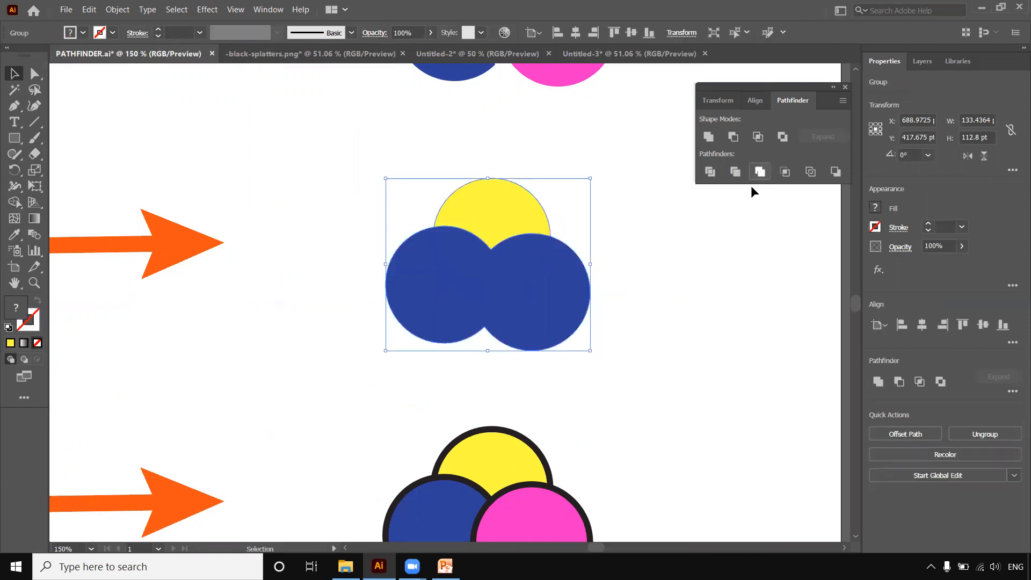
{"action": "left_click", "coordinate": [679, 304]}
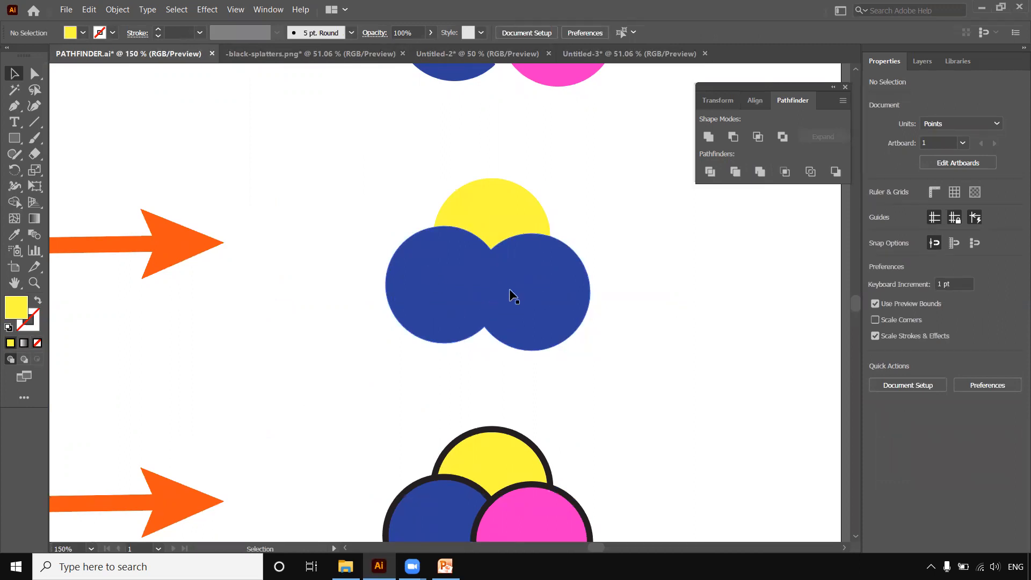
Step: Isolate the merged group in row 3 and move the joined blue shape slightly down from the yellow piece
{"action": "left_click", "coordinate": [544, 279]}
{"action": "double_click", "coordinate": [544, 278]}
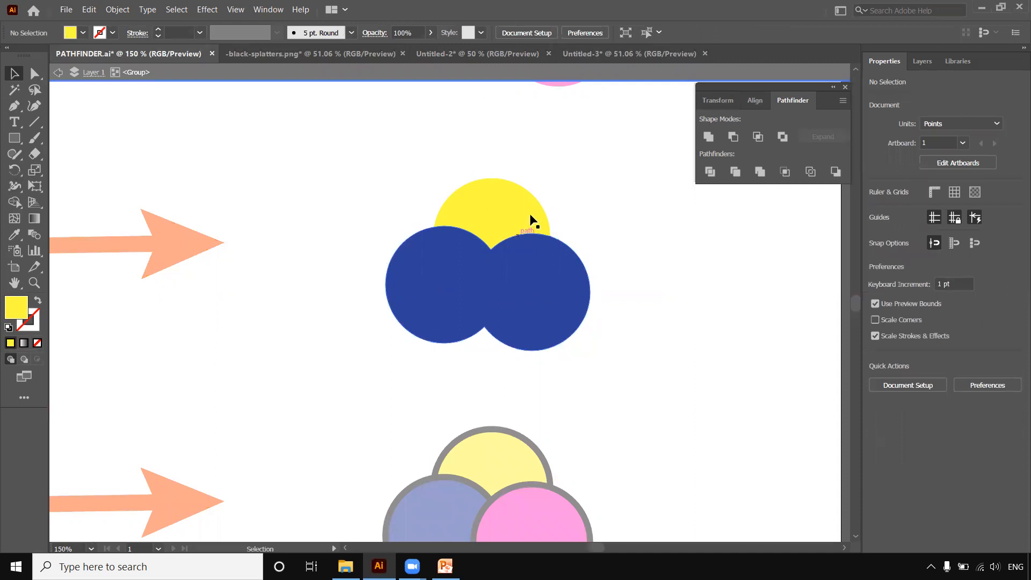
{"action": "left_click_drag", "start_coordinate": [517, 275], "coordinate": [517, 287]}
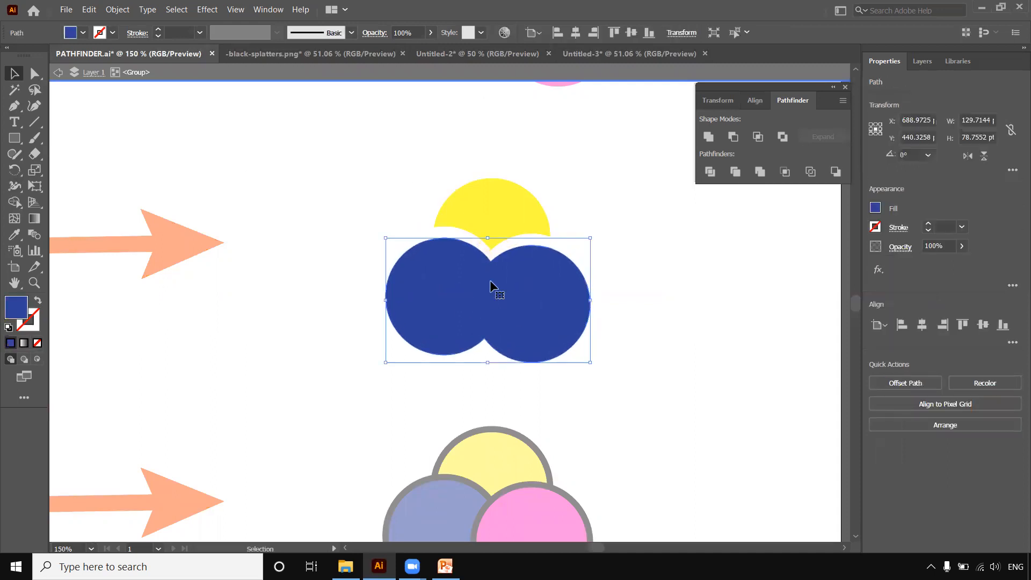
Step: Recolor the joined blue shape in row 3 green (#22DD22), then check the yellow piece and clear the selection
{"action": "double_click", "coordinate": [20, 305]}
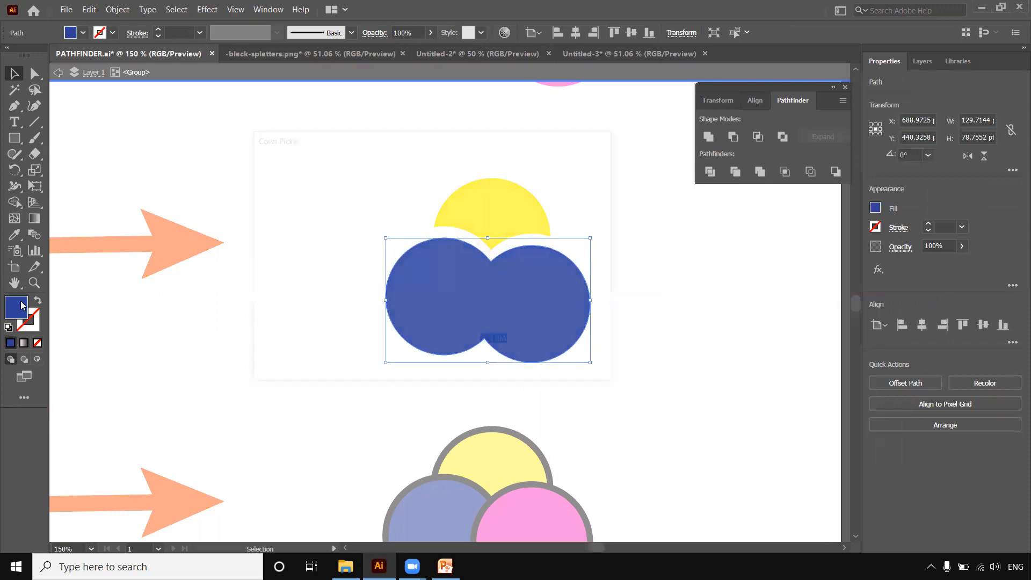
{"action": "left_click_drag", "start_coordinate": [451, 234], "coordinate": [456, 288]}
{"action": "left_click", "coordinate": [404, 195]}
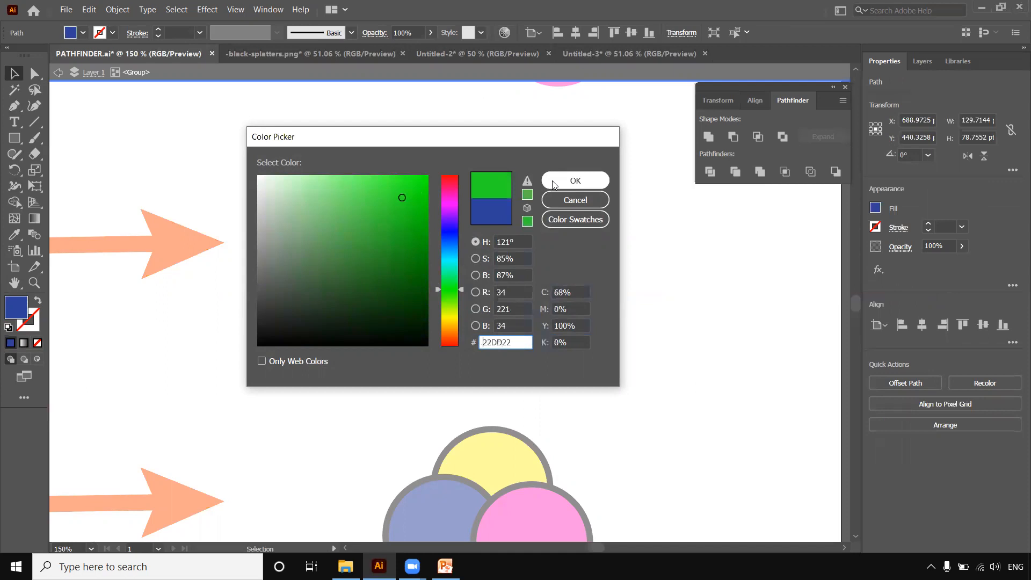
{"action": "left_click", "coordinate": [575, 180]}
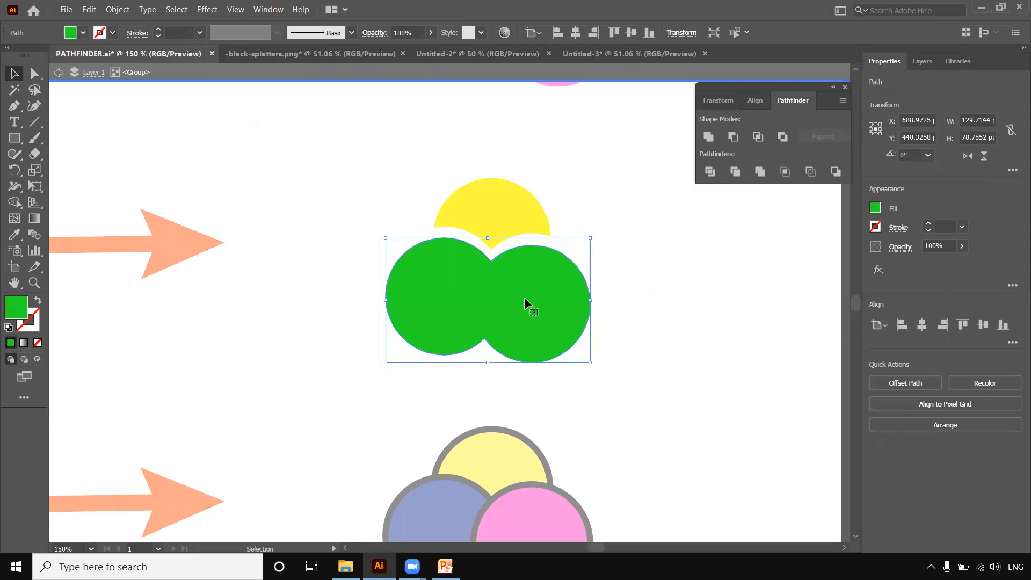
{"action": "left_click", "coordinate": [492, 215]}
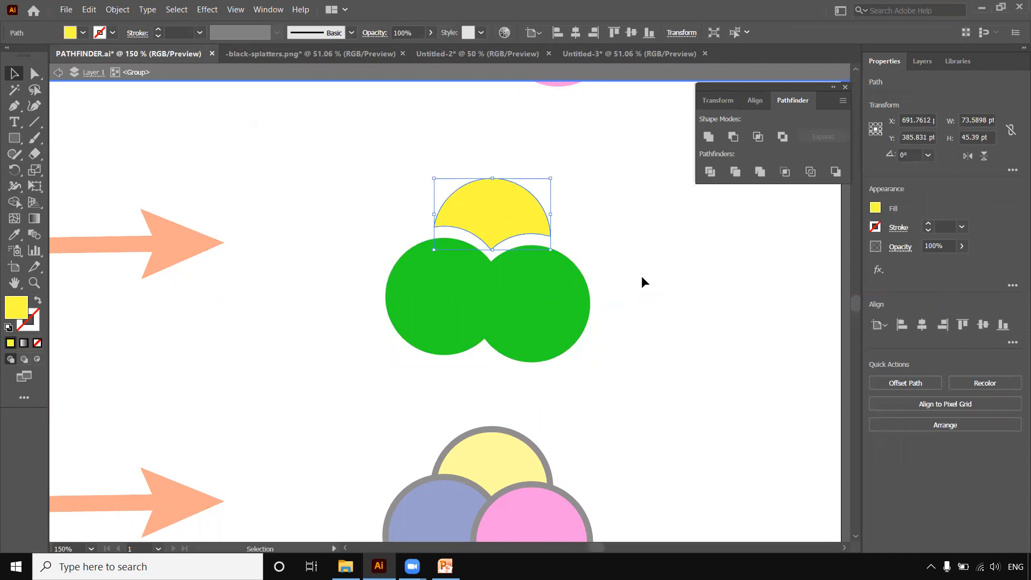
{"action": "left_click", "coordinate": [599, 292]}
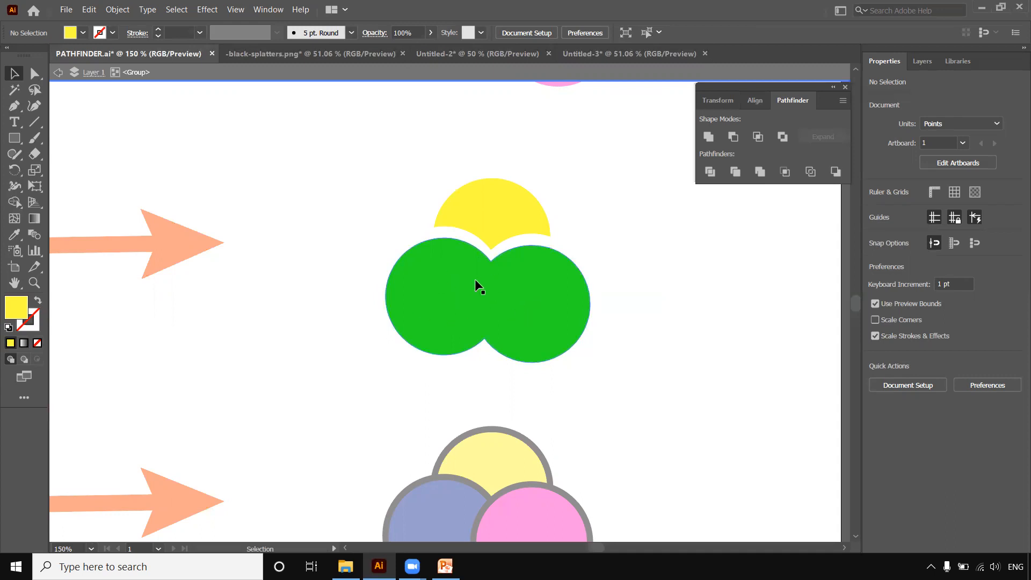
Step: Undo the green recolor of the joined shape in row 3 and exit the group's isolation
{"action": "left_click", "coordinate": [491, 289]}
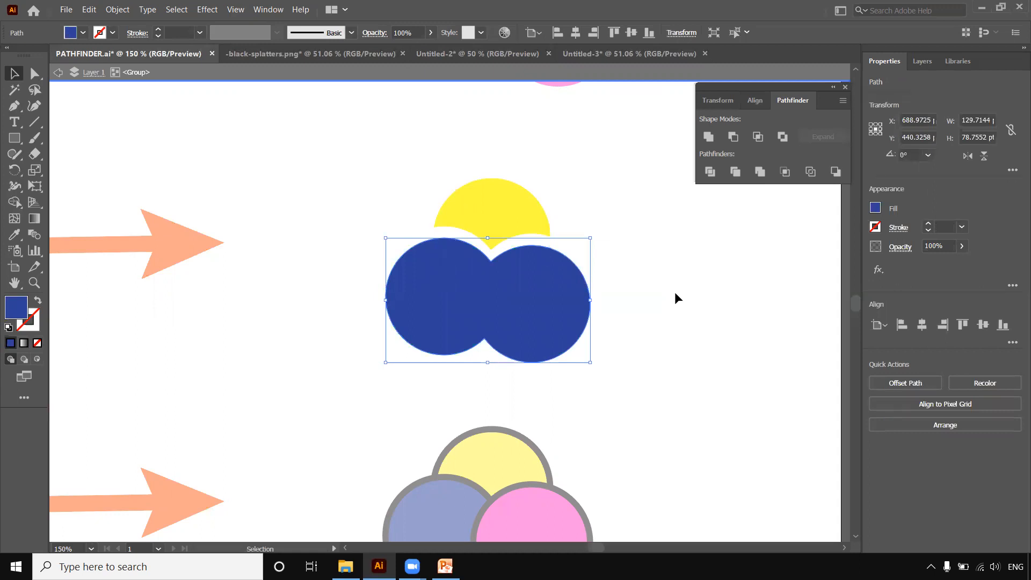
{"action": "left_click", "coordinate": [609, 305]}
{"action": "left_click_drag", "start_coordinate": [370, 181], "coordinate": [610, 314]}
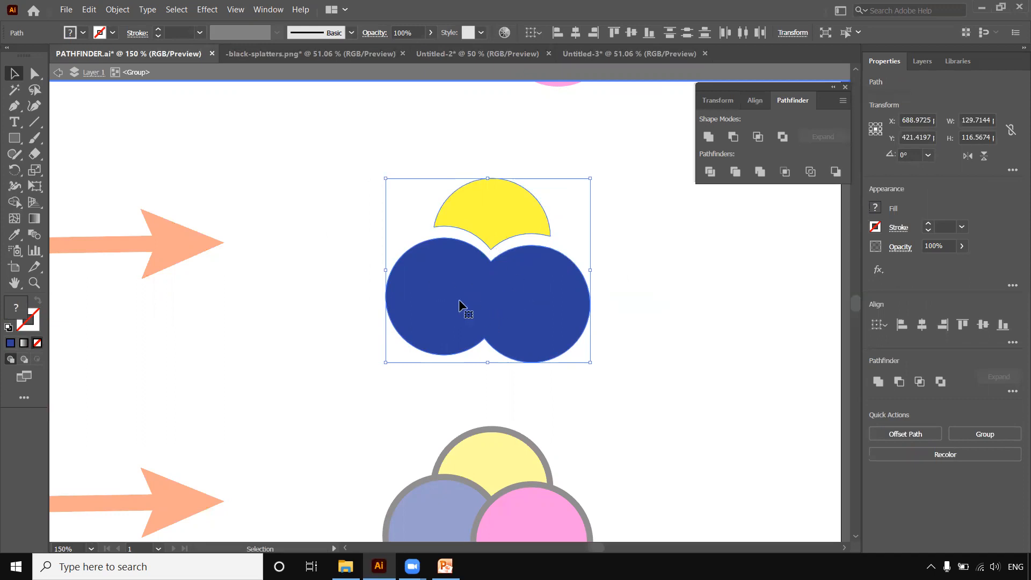
{"action": "left_click", "coordinate": [653, 289]}
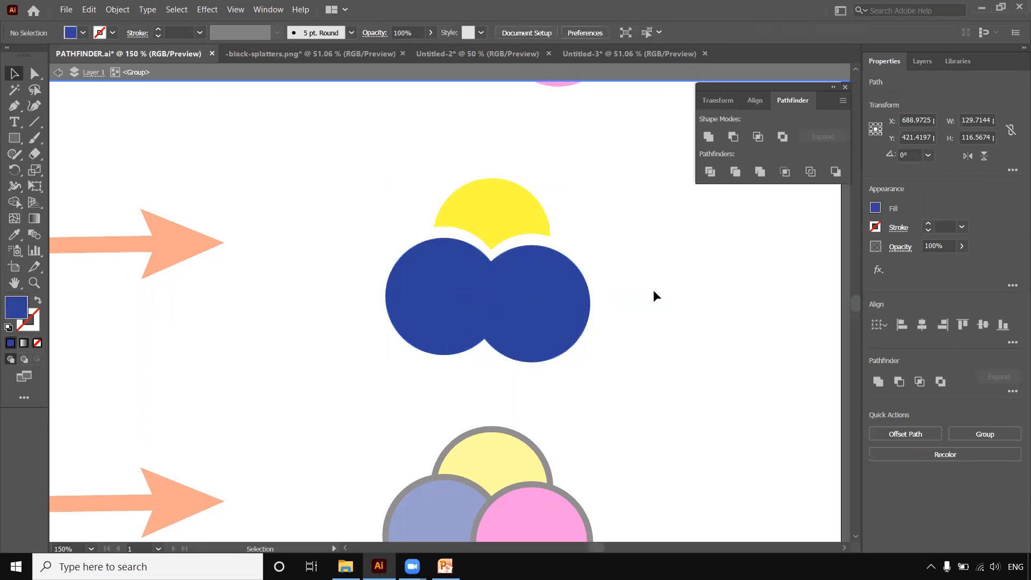
{"action": "key", "text": "ctrl+minus"}
{"action": "key", "text": "ctrl+minus"}
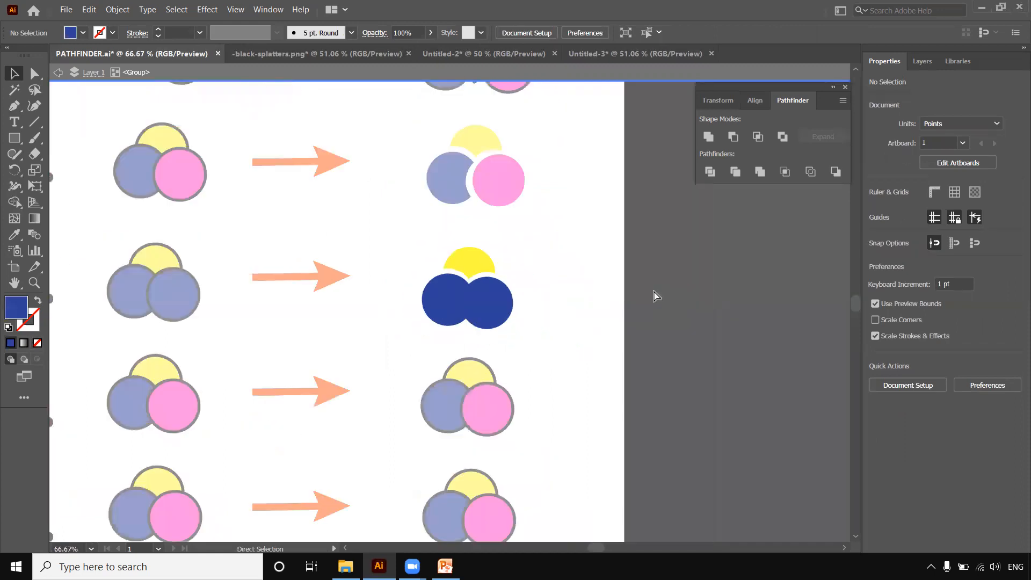
{"action": "double_click", "coordinate": [543, 336]}
Step: Apply Crop to the yellow, blue and pink circles after the arrow in row 4
{"action": "left_click_drag", "start_coordinate": [509, 380], "coordinate": [603, 260]}
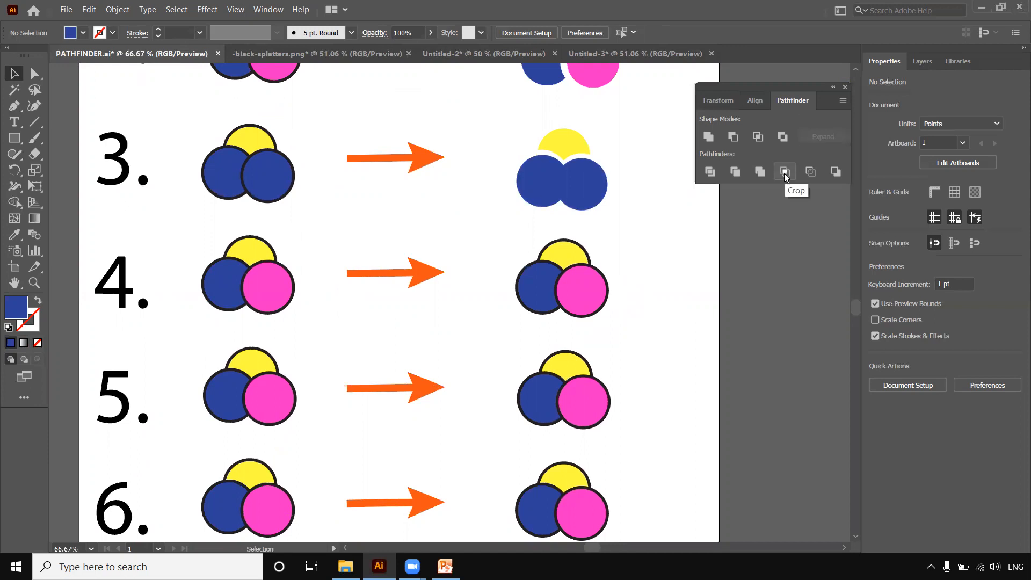
{"action": "left_click_drag", "start_coordinate": [487, 237], "coordinate": [618, 322]}
{"action": "key", "text": "ctrl+equal"}
{"action": "key", "text": "ctrl+equal"}
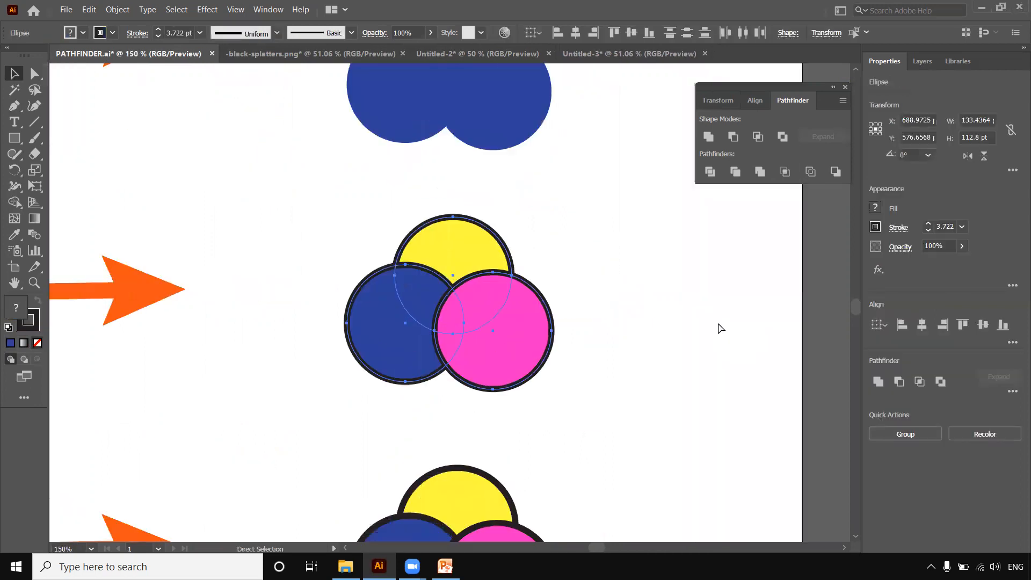
{"action": "key", "text": "v"}
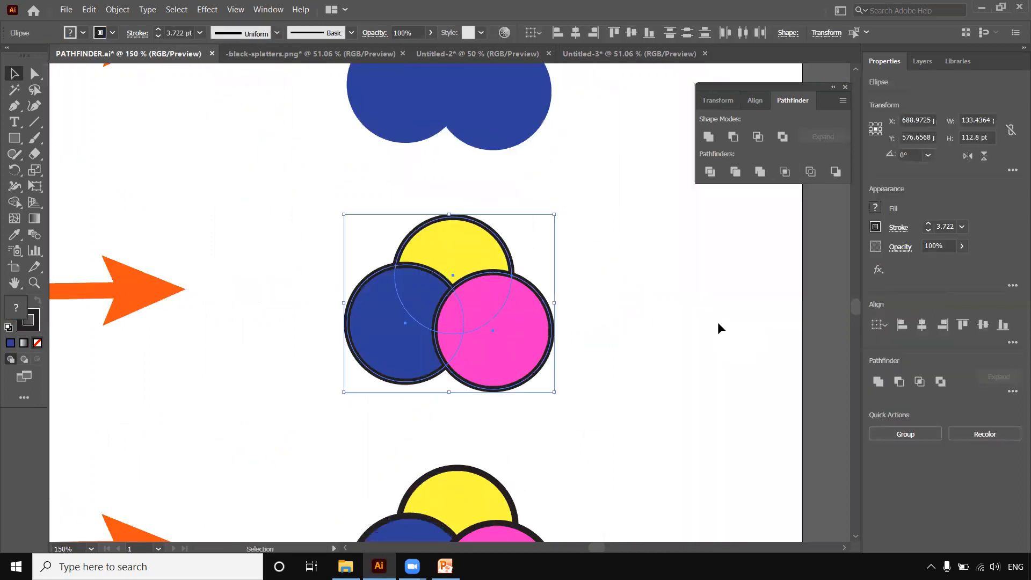
{"action": "left_click", "coordinate": [784, 172]}
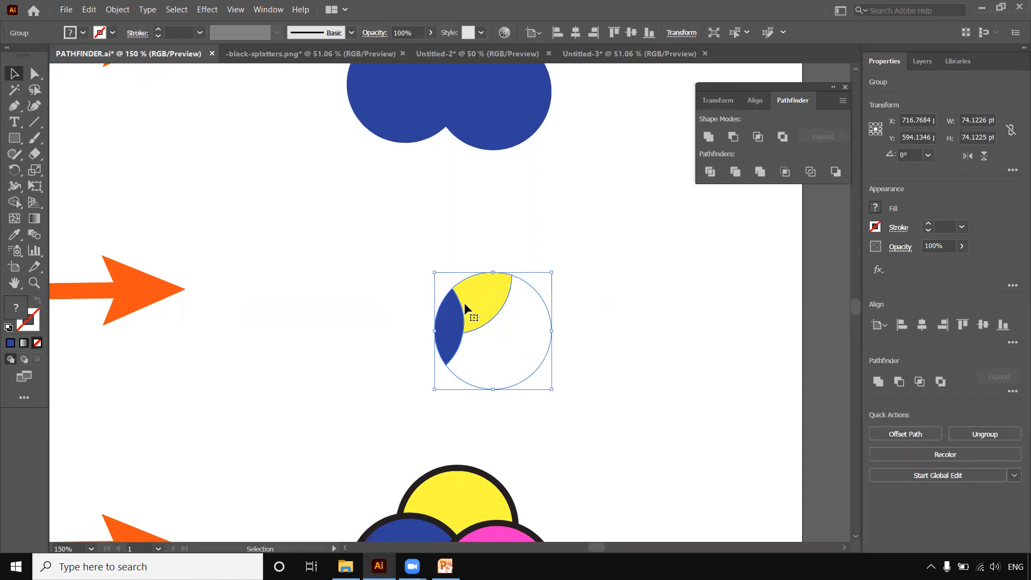
Step: Undo the crop in row 4 to compare with the original circles, and reapply it
{"action": "key", "text": "a"}
{"action": "key", "text": "ctrl+z"}
{"action": "key", "text": "v"}
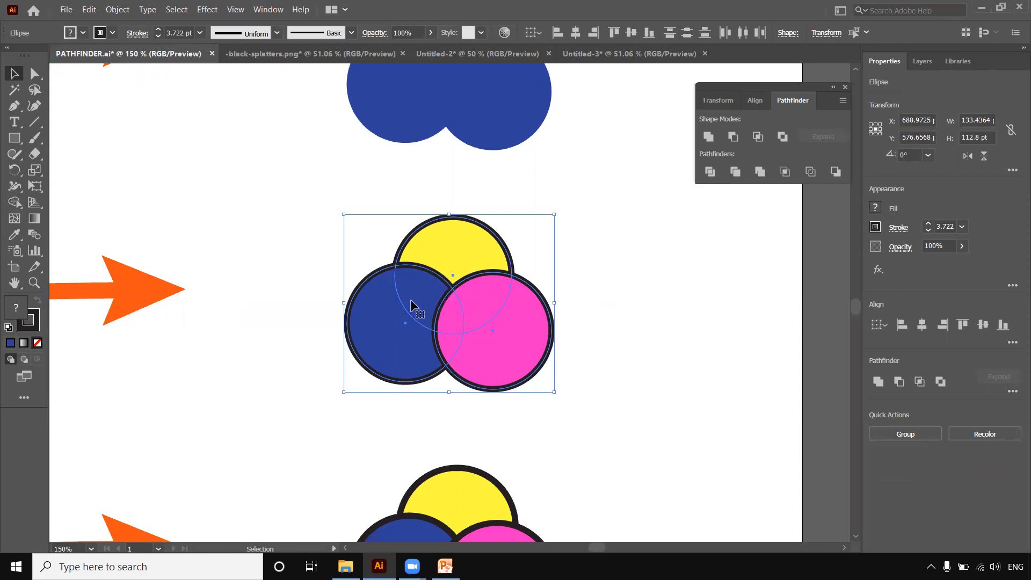
{"action": "left_click", "coordinate": [785, 171]}
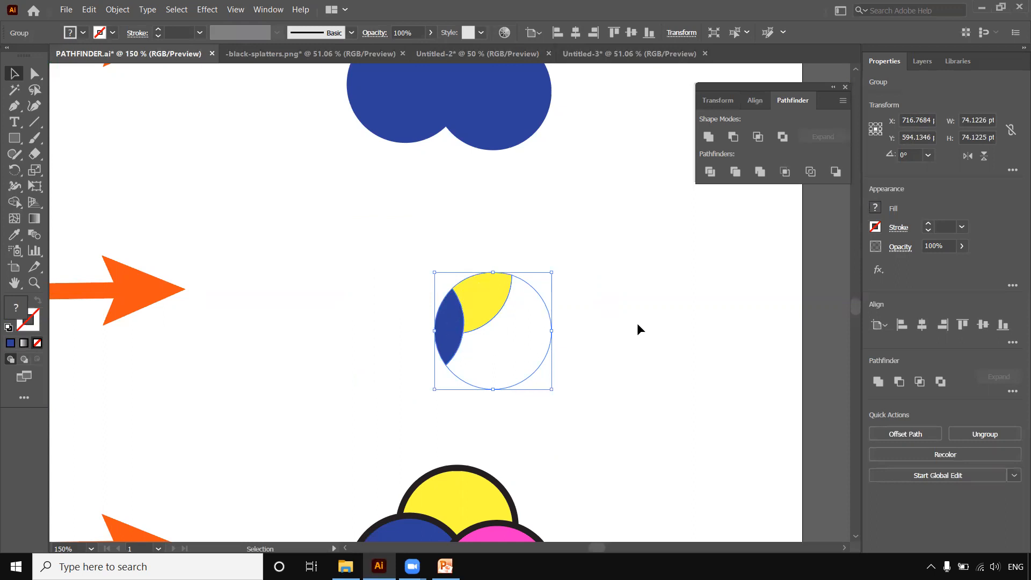
{"action": "left_click", "coordinate": [636, 323]}
Step: Isolate the cropped group in row 4 and move its blue and yellow pieces slightly apart
{"action": "double_click", "coordinate": [483, 310]}
{"action": "double_click", "coordinate": [453, 318]}
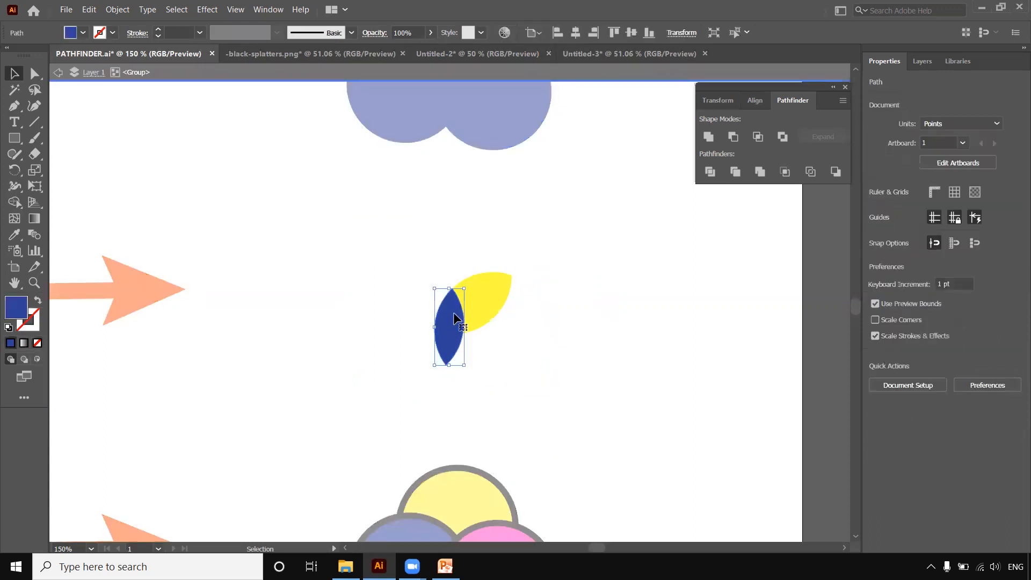
{"action": "left_click", "coordinate": [490, 295]}
{"action": "left_click_drag", "start_coordinate": [447, 321], "coordinate": [443, 324]}
{"action": "left_click", "coordinate": [479, 299]}
{"action": "double_click", "coordinate": [482, 298]}
{"action": "left_click", "coordinate": [481, 298]}
{"action": "double_click", "coordinate": [482, 298]}
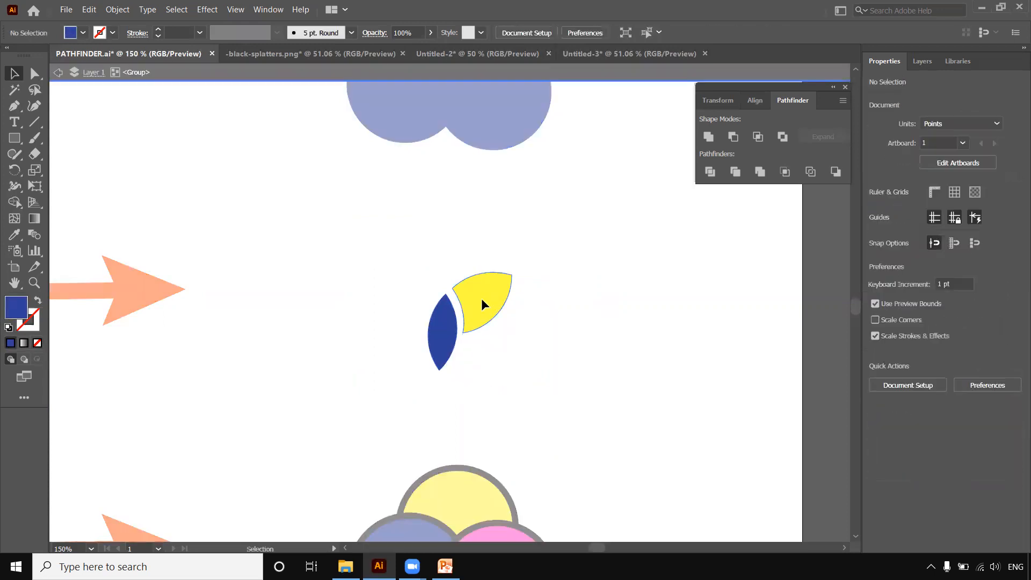
{"action": "left_click_drag", "start_coordinate": [483, 298], "coordinate": [488, 299]}
{"action": "left_click", "coordinate": [481, 359]}
{"action": "left_click", "coordinate": [493, 315]}
Step: Try moving the yellow piece in row 4 farther up, undo that move, and exit isolation
{"action": "mouse_move", "coordinate": [475, 307]}
{"action": "left_mouse_down"}
{"action": "mouse_move", "coordinate": [453, 292]}
{"action": "mouse_move", "coordinate": [480, 294]}
{"action": "left_mouse_up"}
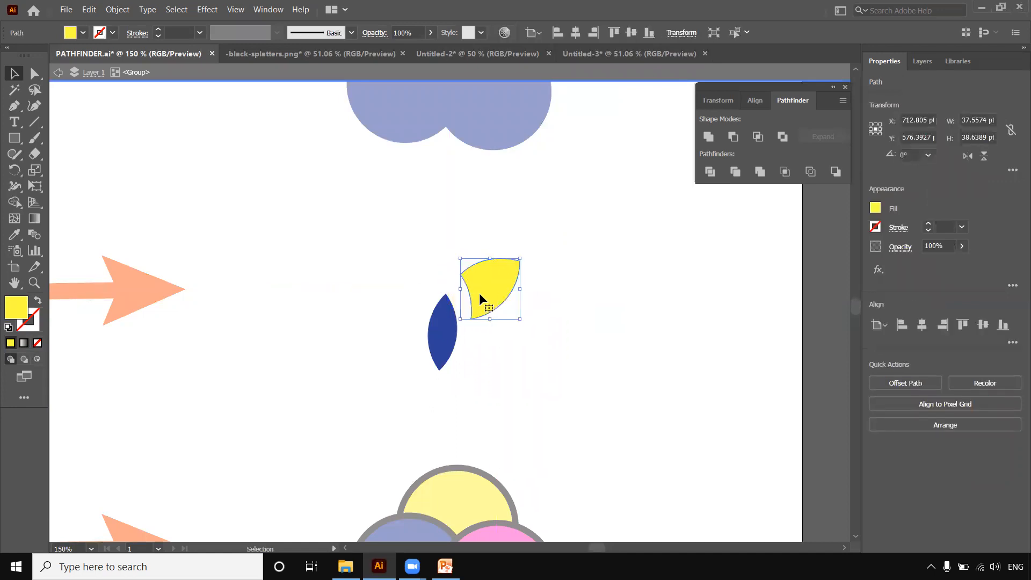
{"action": "key", "text": "ctrl+z"}
{"action": "left_click", "coordinate": [605, 315]}
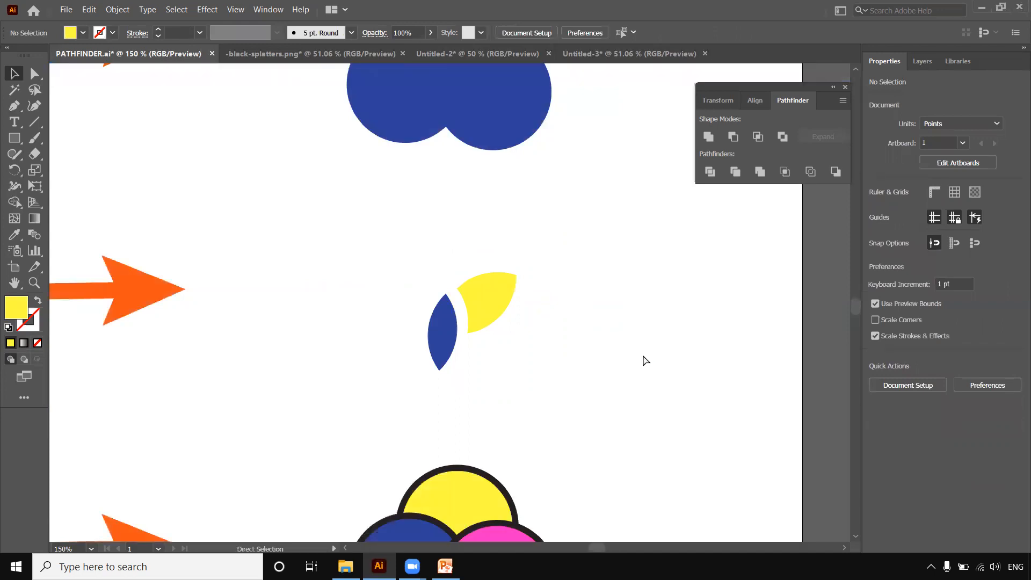
Step: Try Outline on the yellow, blue and pink circles after the arrow in row 5, and undo it
{"action": "key", "text": "ctrl+1"}
{"action": "key", "text": "ctrl+minus"}
{"action": "left_click_drag", "start_coordinate": [548, 376], "coordinate": [569, 322]}
{"action": "left_click_drag", "start_coordinate": [560, 406], "coordinate": [662, 383]}
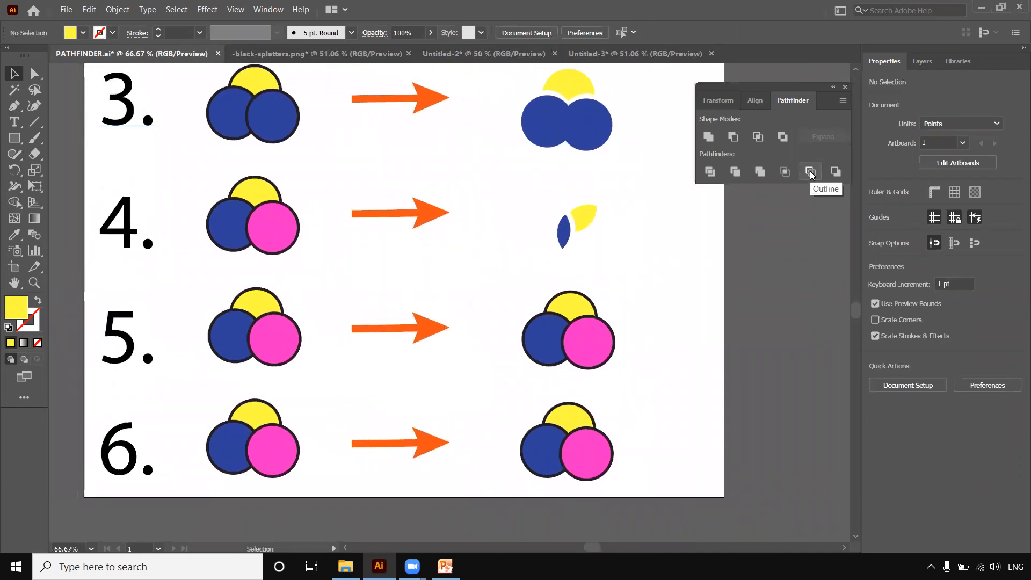
{"action": "left_click_drag", "start_coordinate": [496, 289], "coordinate": [671, 394]}
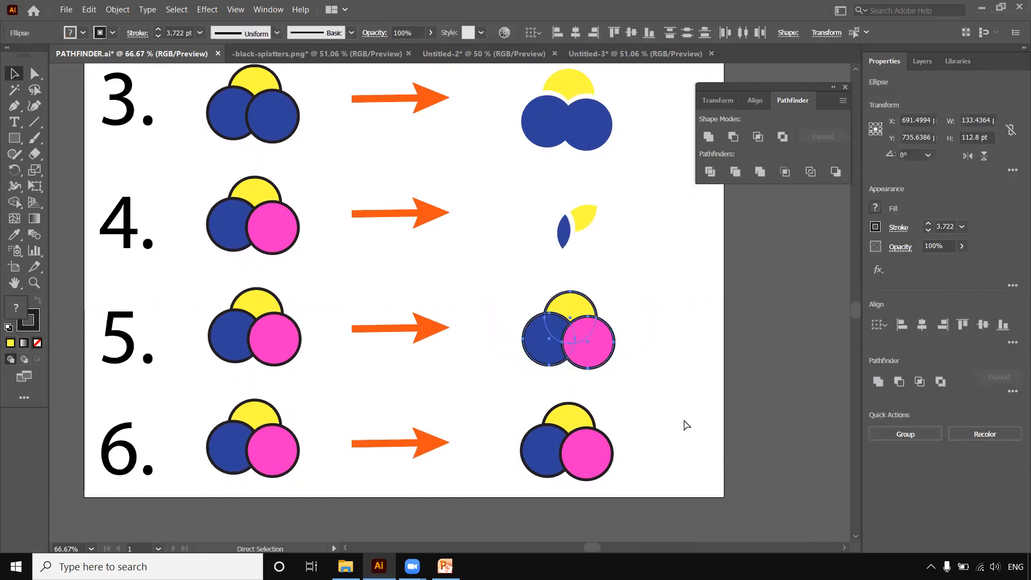
{"action": "key", "text": "ctrl+equal"}
{"action": "key", "text": "ctrl+equal"}
{"action": "key", "text": "ctrl+equal"}
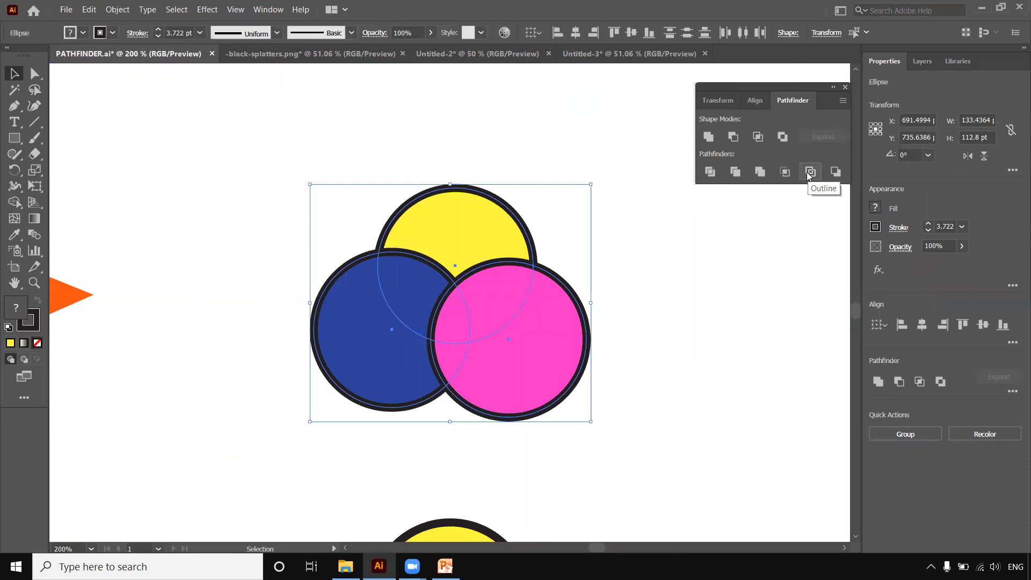
{"action": "left_click", "coordinate": [809, 172]}
{"action": "key", "text": "ctrl+z"}
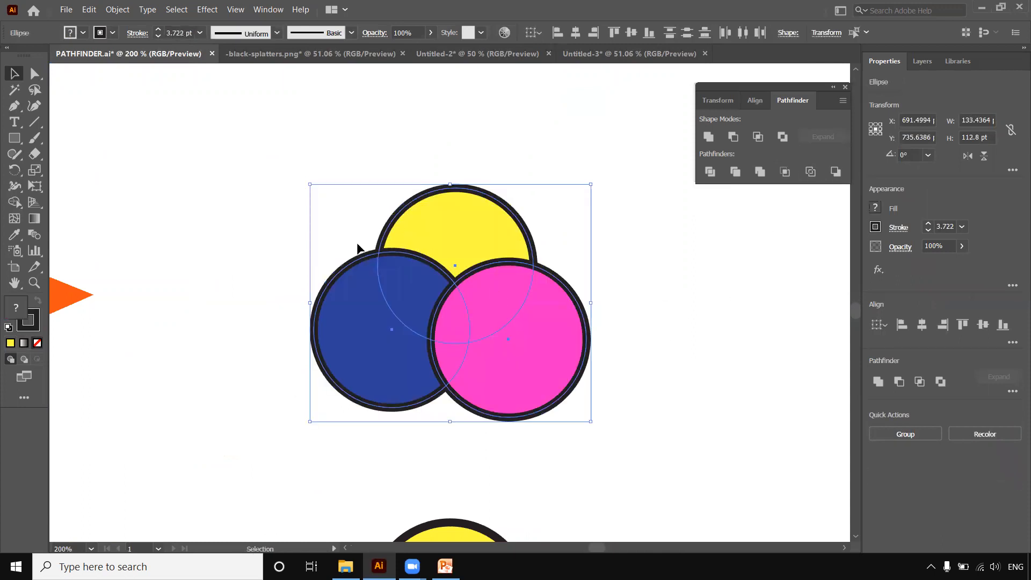
Step: Increase the stroke weight of the three circles after the arrow in row 5 to 11 pt and deselect them
{"action": "left_click", "coordinate": [929, 225]}
{"action": "left_click", "coordinate": [929, 225]}
{"action": "left_click", "coordinate": [929, 225]}
{"action": "left_click", "coordinate": [929, 225]}
{"action": "left_click", "coordinate": [929, 225]}
{"action": "left_click", "coordinate": [929, 225]}
{"action": "left_click", "coordinate": [929, 225]}
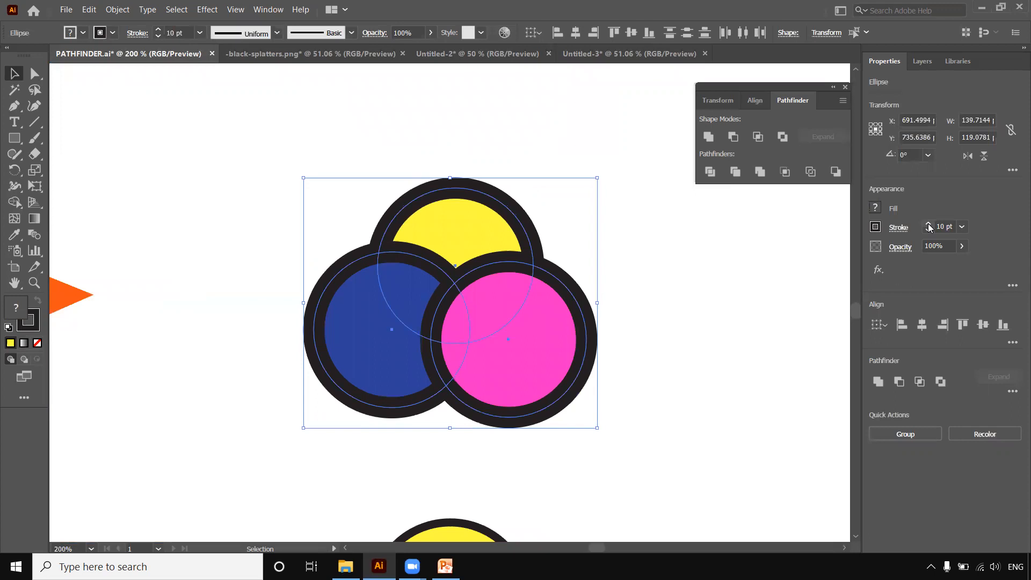
{"action": "left_click", "coordinate": [929, 225]}
{"action": "left_click", "coordinate": [693, 348]}
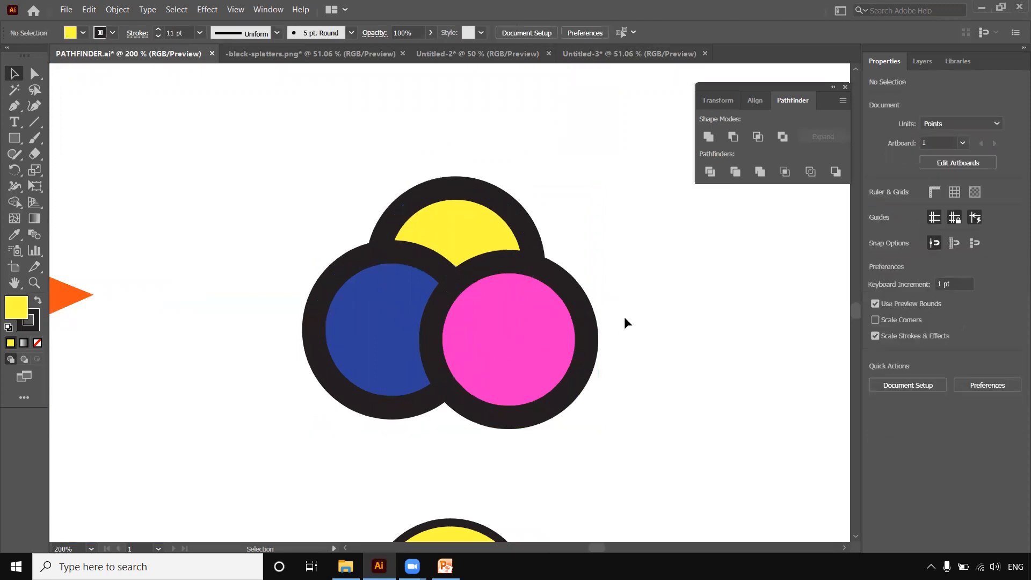
Step: Apply Outline to the three thick-stroked circles in row 5 and clear the selection
{"action": "left_click_drag", "start_coordinate": [269, 178], "coordinate": [542, 329]}
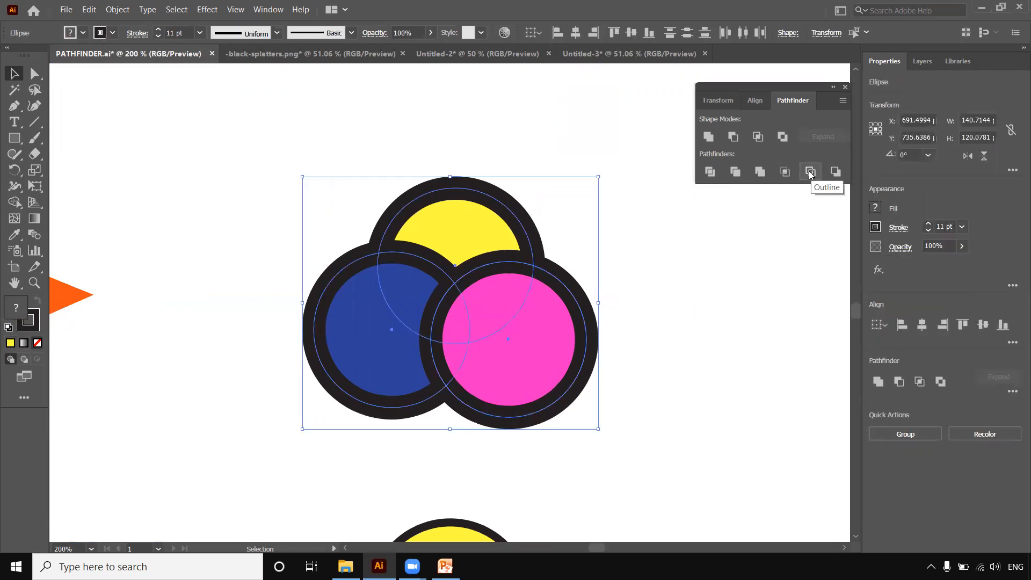
{"action": "left_click", "coordinate": [809, 172]}
{"action": "left_click", "coordinate": [687, 317]}
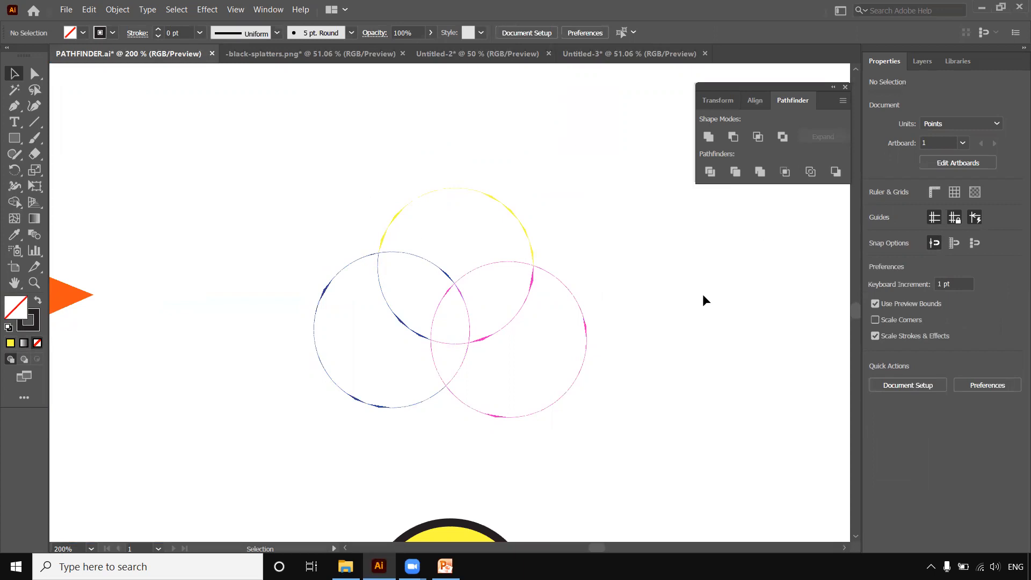
Step: Isolate the outlined group in row 5 and shift its outer pink, two blue and yellow arcs slightly outward
{"action": "key", "text": "ctrl+equal"}
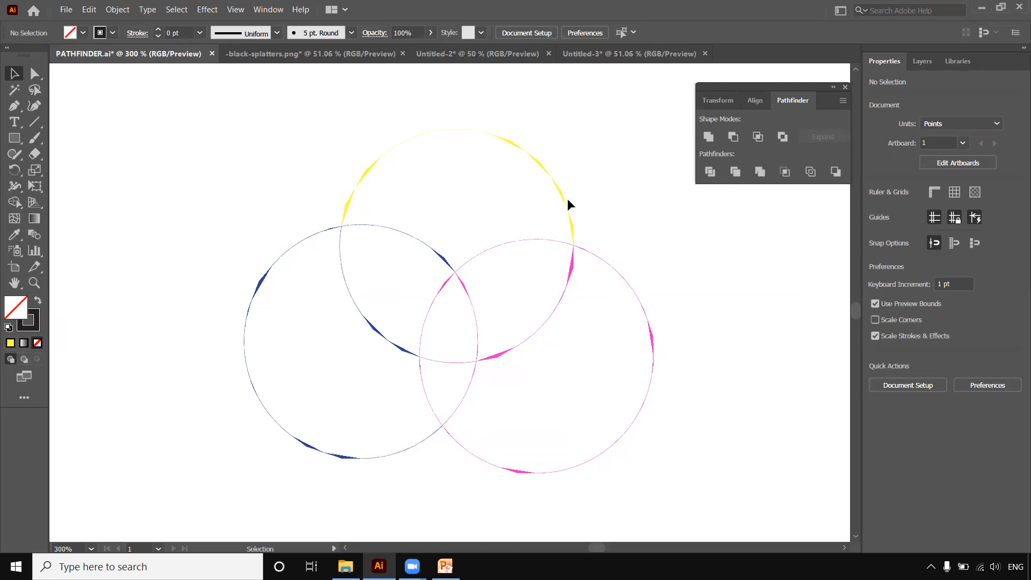
{"action": "left_click_drag", "start_coordinate": [237, 144], "coordinate": [564, 333]}
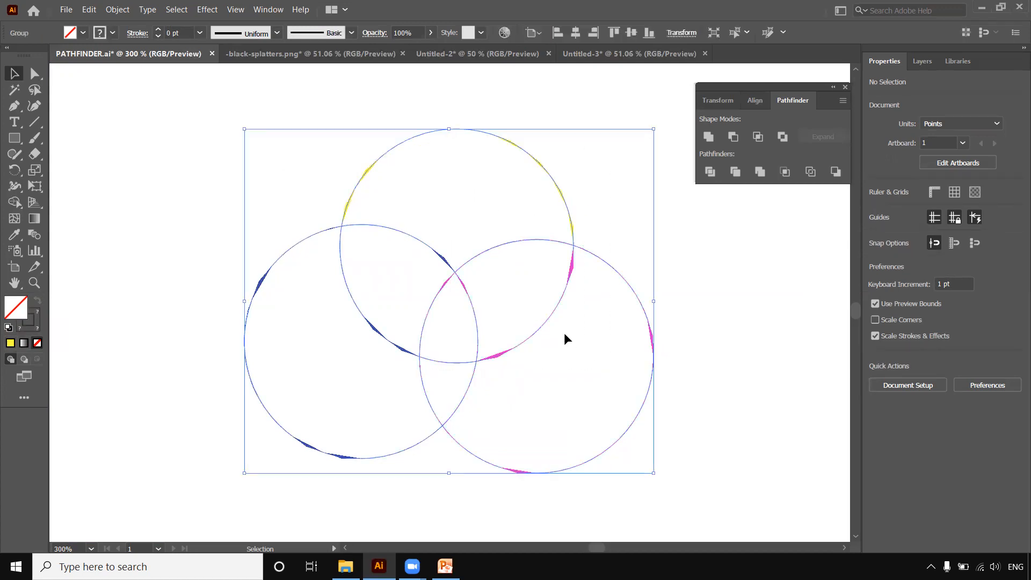
{"action": "double_click", "coordinate": [574, 267]}
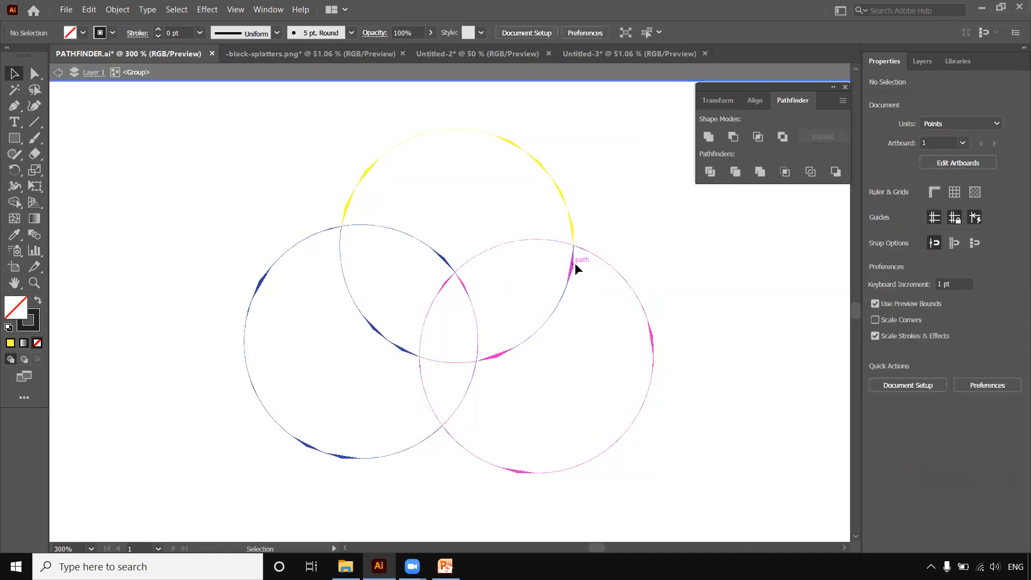
{"action": "left_click", "coordinate": [605, 257]}
{"action": "left_click_drag", "start_coordinate": [605, 256], "coordinate": [610, 267]}
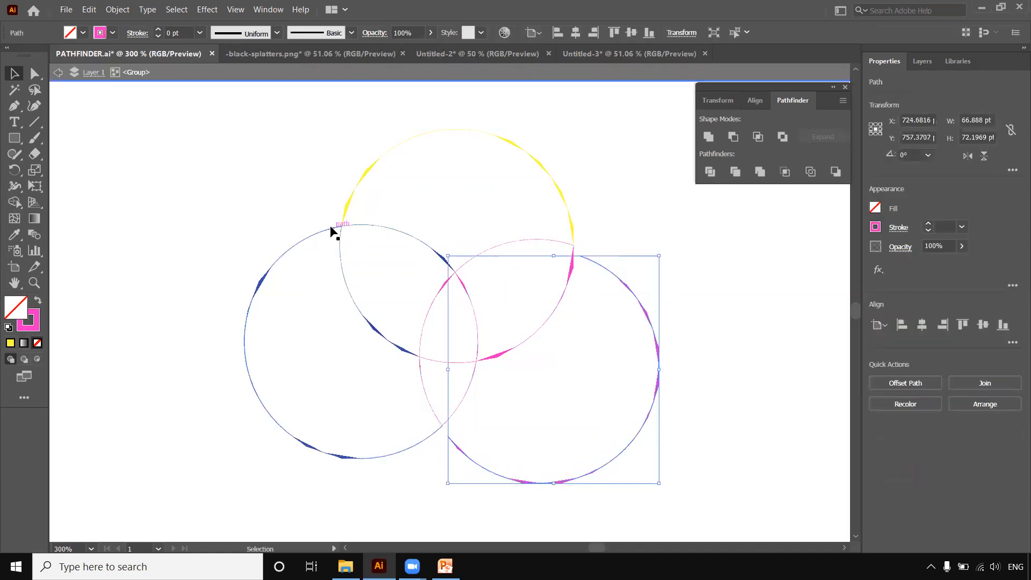
{"action": "left_click_drag", "start_coordinate": [327, 227], "coordinate": [313, 225]}
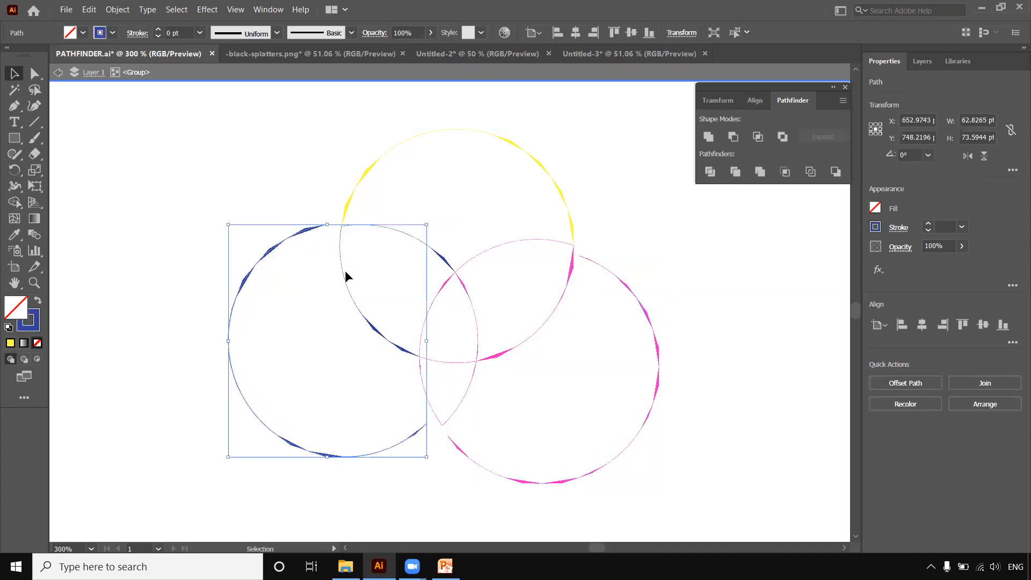
{"action": "left_click_drag", "start_coordinate": [341, 272], "coordinate": [328, 277]}
{"action": "left_click_drag", "start_coordinate": [384, 153], "coordinate": [380, 144]}
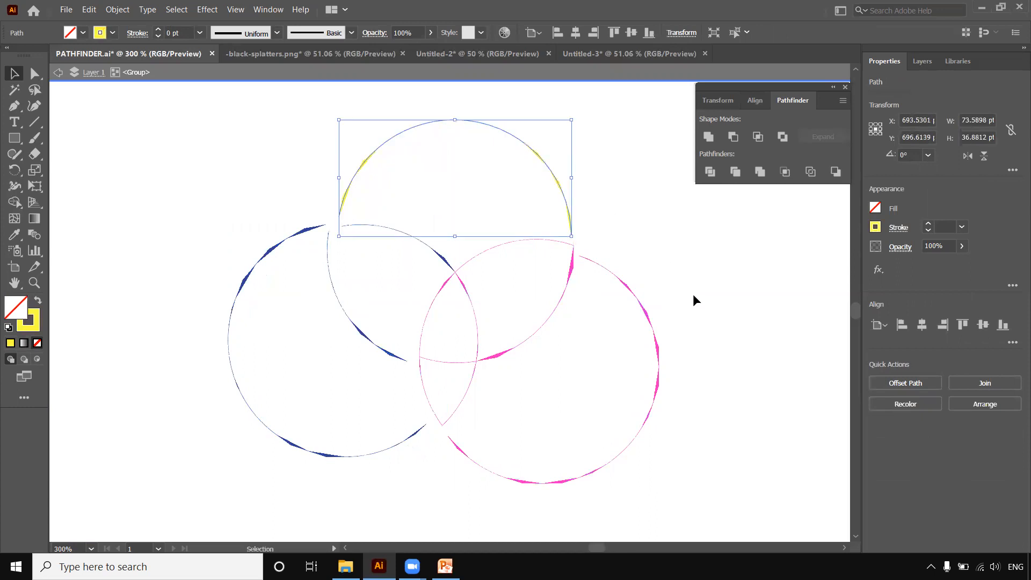
Step: Move the upper pink arc of the outlined group slightly up and exit isolation
{"action": "left_click", "coordinate": [432, 298]}
{"action": "left_click", "coordinate": [435, 300]}
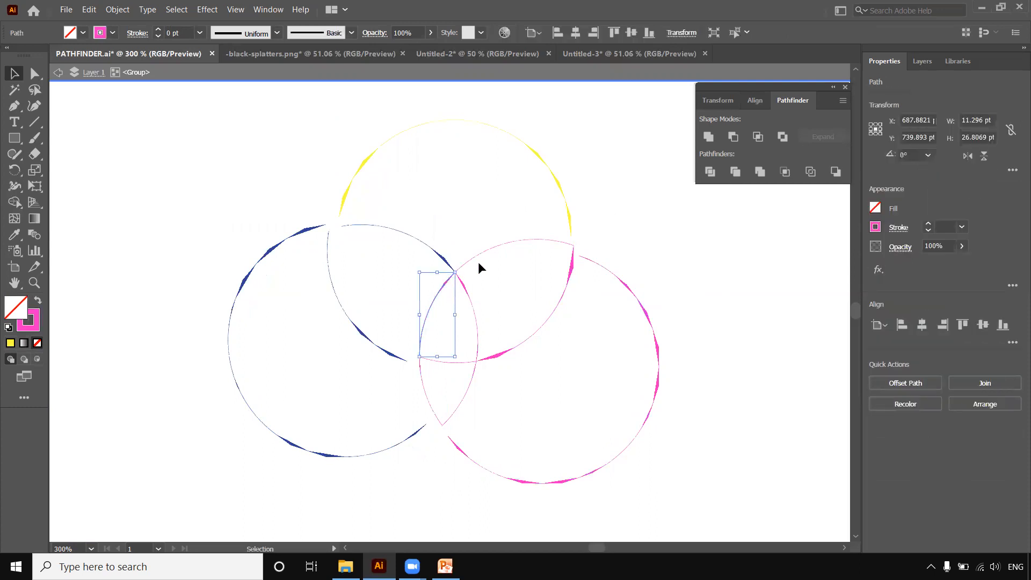
{"action": "left_click_drag", "start_coordinate": [473, 257], "coordinate": [468, 247]}
{"action": "left_click", "coordinate": [734, 306]}
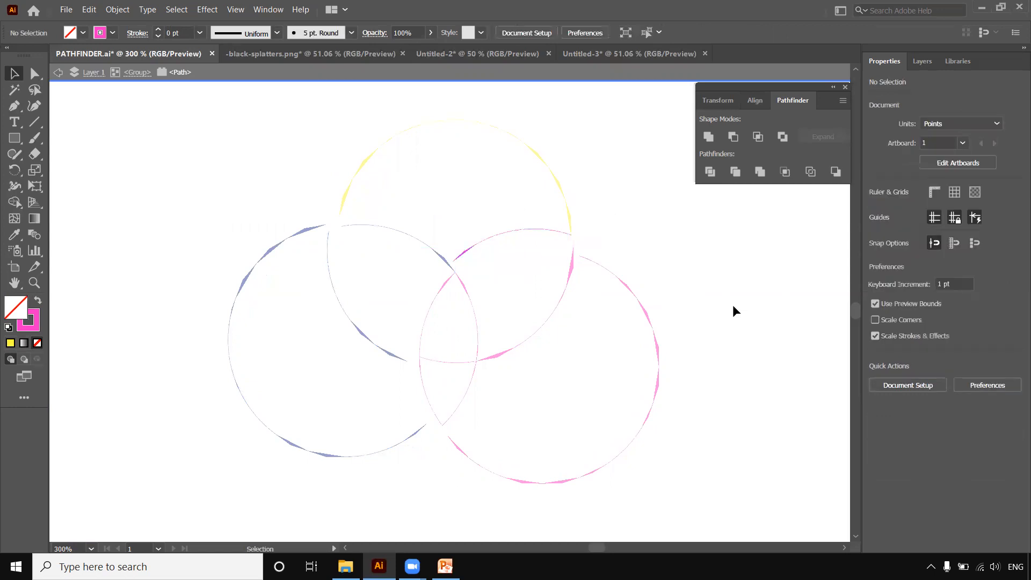
{"action": "double_click", "coordinate": [734, 307]}
Step: Examine the three overlapping circles after the arrow in row 6 up close, selecting and deselecting them
{"action": "key", "text": "ctrl+minus"}
{"action": "key", "text": "ctrl+minus"}
{"action": "key", "text": "ctrl+minus"}
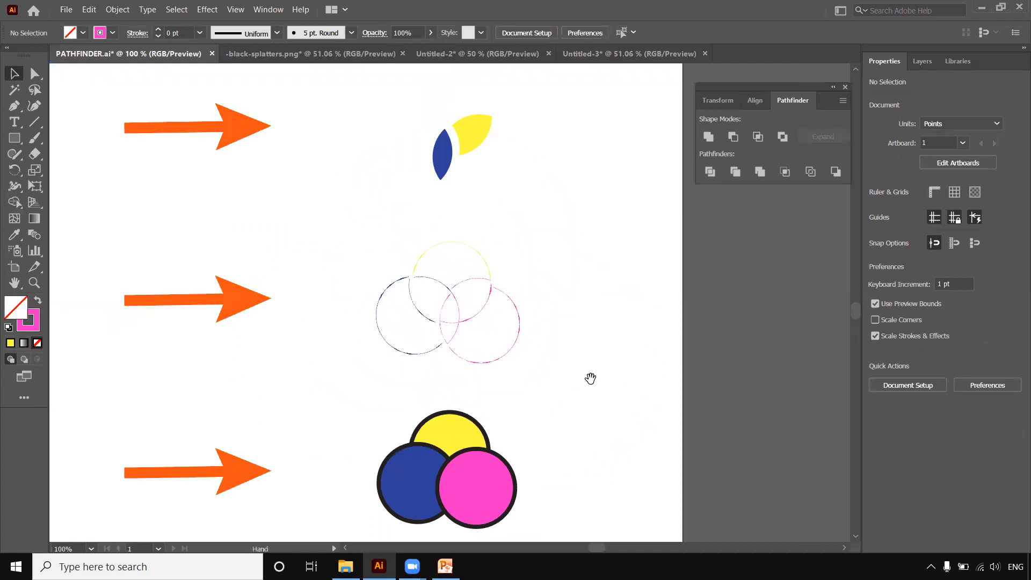
{"action": "left_click_drag", "start_coordinate": [591, 380], "coordinate": [642, 316]}
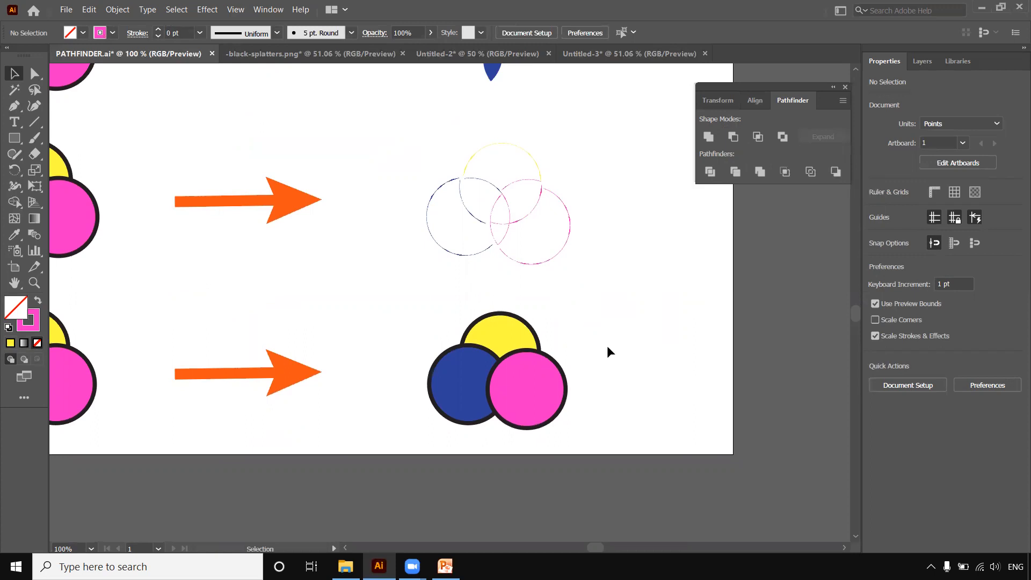
{"action": "left_click_drag", "start_coordinate": [396, 302], "coordinate": [637, 415]}
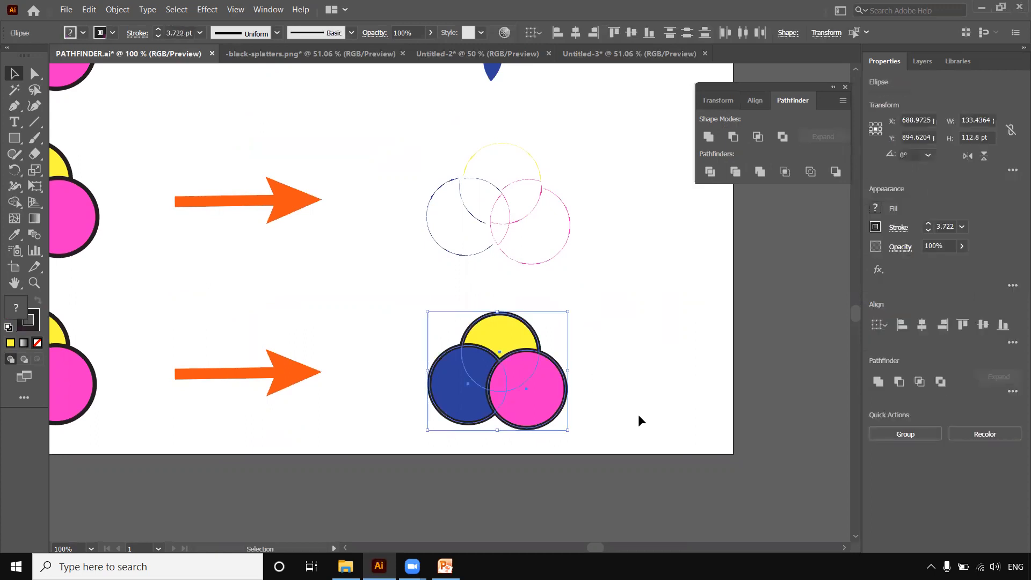
{"action": "key", "text": "ctrl+equal"}
{"action": "key", "text": "v"}
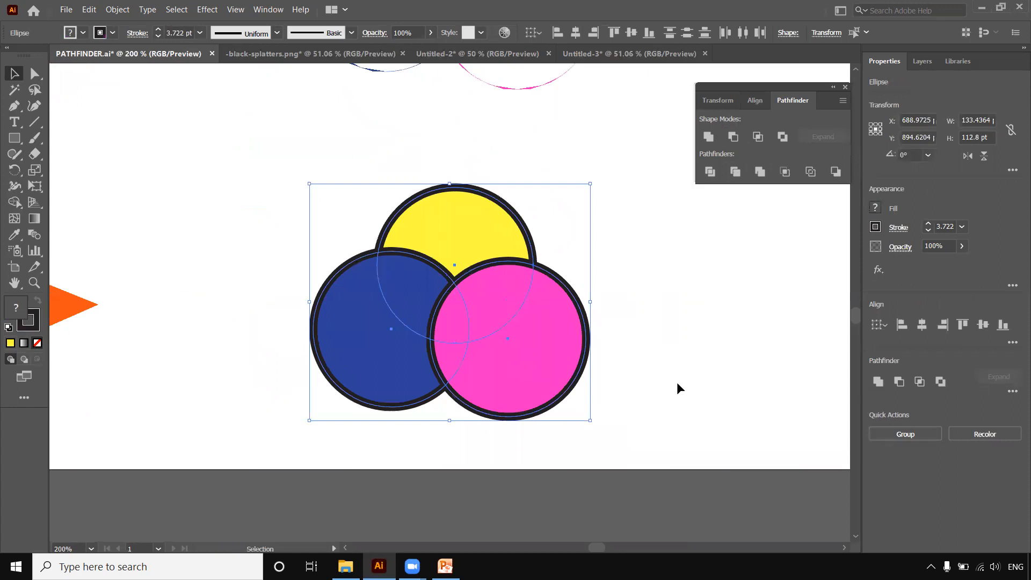
{"action": "left_click", "coordinate": [676, 381]}
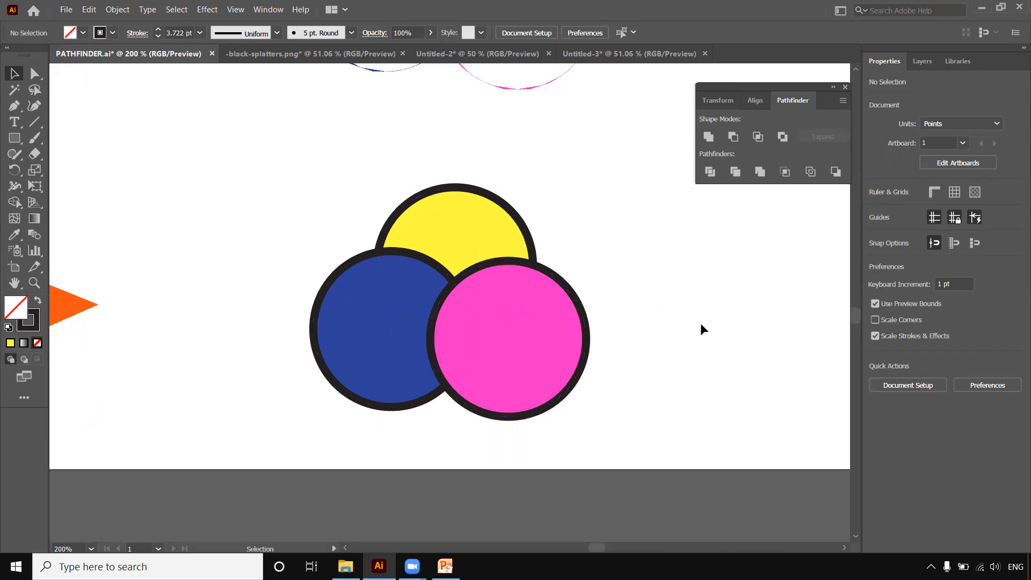
Step: Apply Minus Back to the three circles after the arrow in row 6, undo it, reapply it and clear the selection
{"action": "left_click_drag", "start_coordinate": [323, 186], "coordinate": [558, 357]}
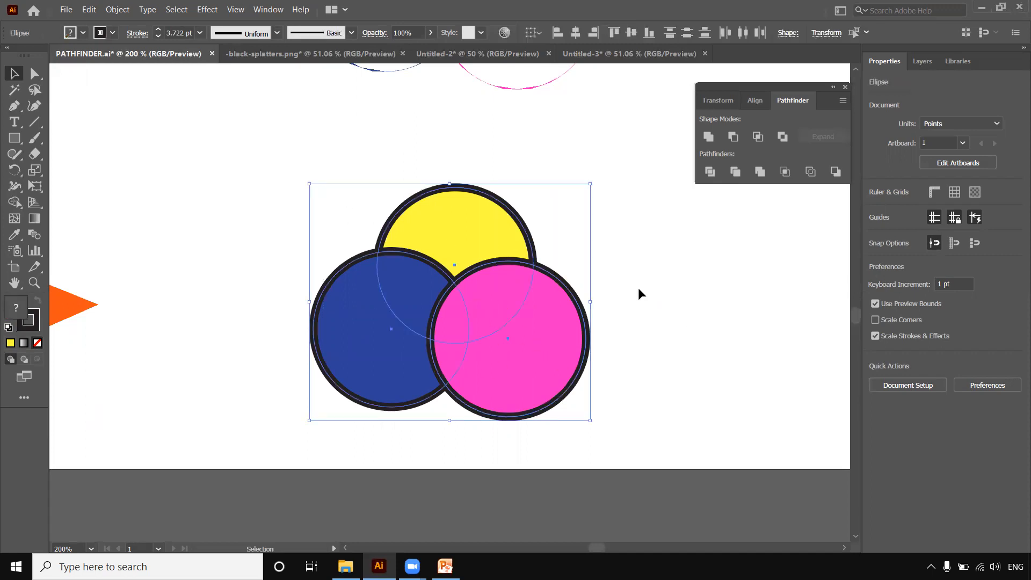
{"action": "left_click", "coordinate": [835, 173]}
{"action": "left_click", "coordinate": [691, 315]}
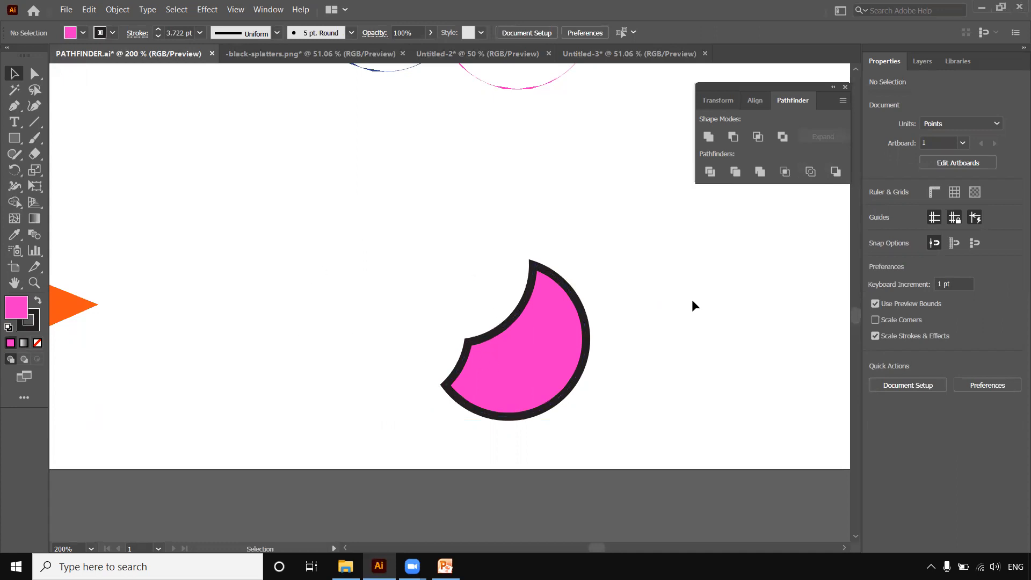
{"action": "key", "text": "ctrl+z"}
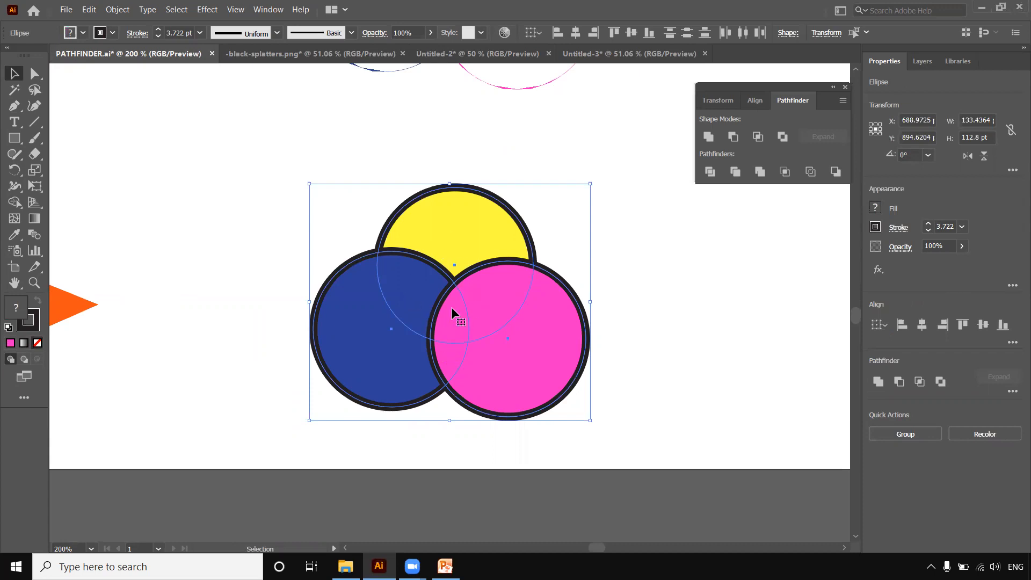
{"action": "left_click", "coordinate": [835, 172]}
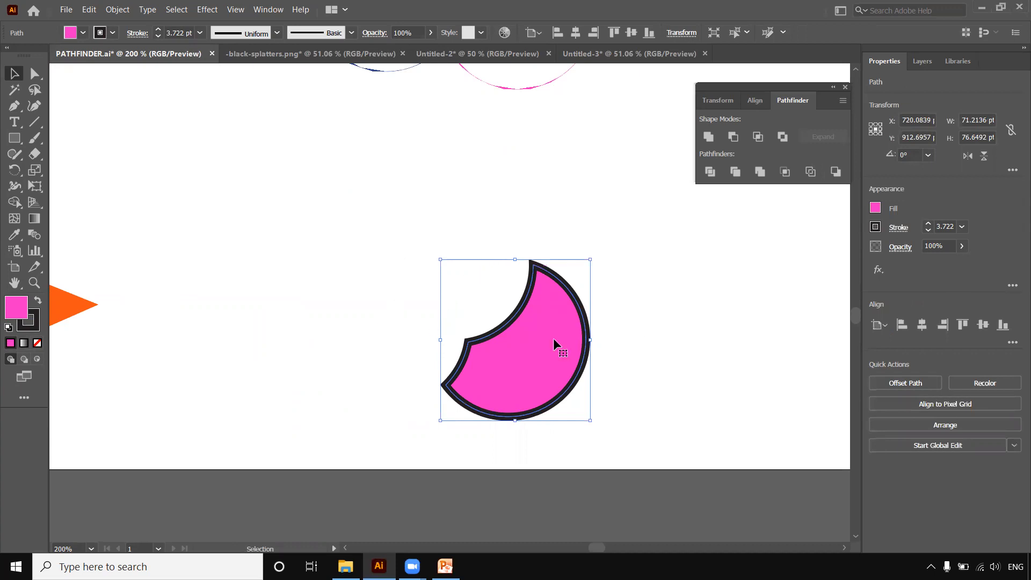
{"action": "left_click", "coordinate": [650, 337]}
Step: Review the whole chart, checking the Merge result in row 3 and comparing the Crop circles in row 4 with their result
{"action": "key", "text": "ctrl+minus"}
{"action": "key", "text": "ctrl+minus"}
{"action": "key", "text": "ctrl+minus"}
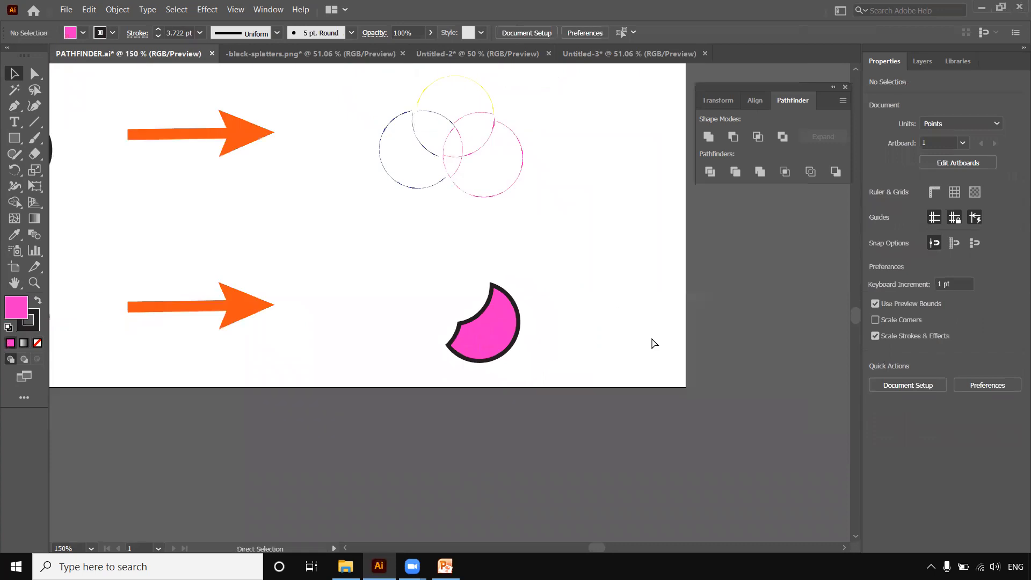
{"action": "left_click_drag", "start_coordinate": [525, 179], "coordinate": [577, 258]}
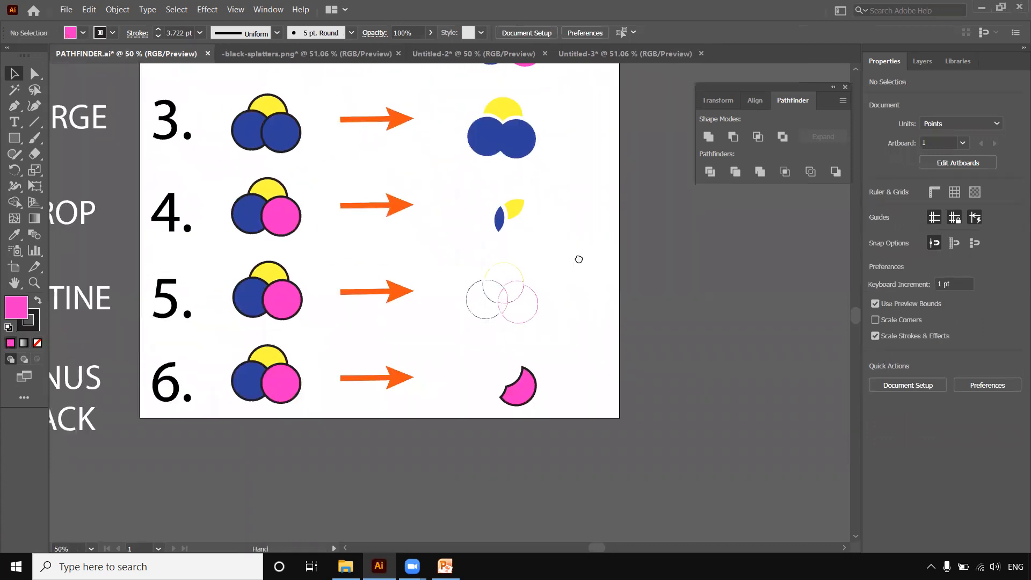
{"action": "key", "text": "ctrl+minus"}
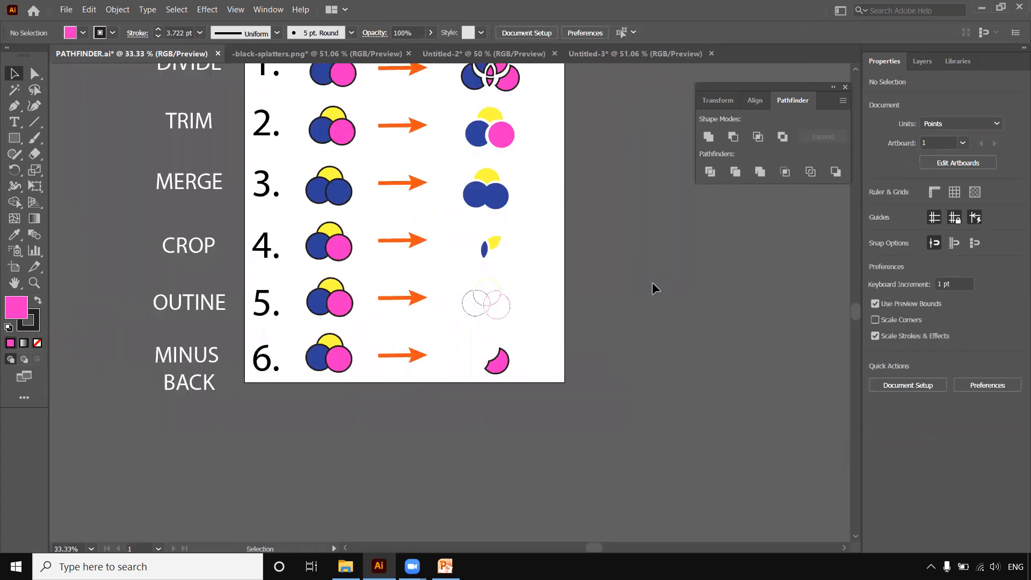
{"action": "key", "text": "ctrl+0"}
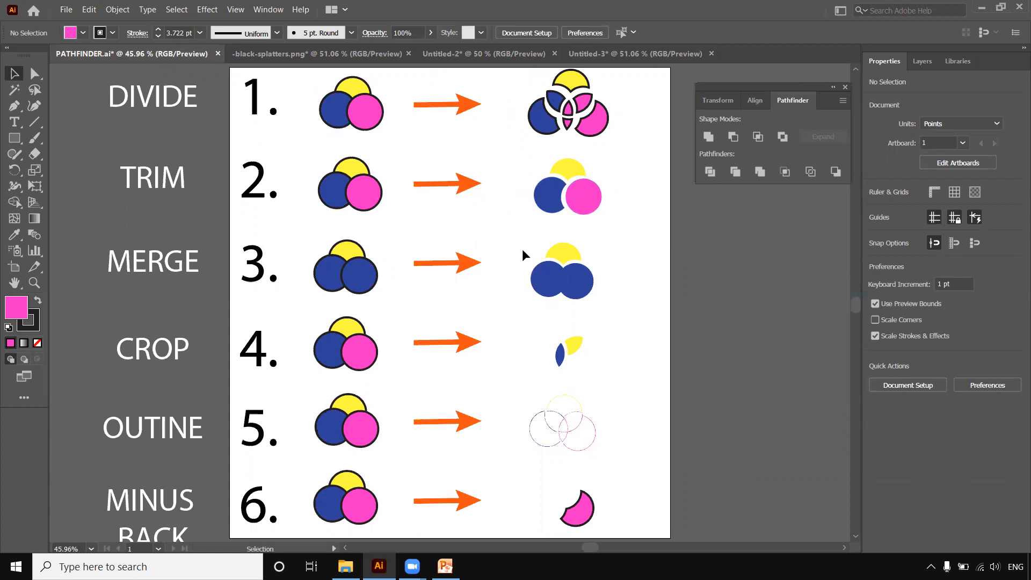
{"action": "left_click_drag", "start_coordinate": [519, 243], "coordinate": [602, 300]}
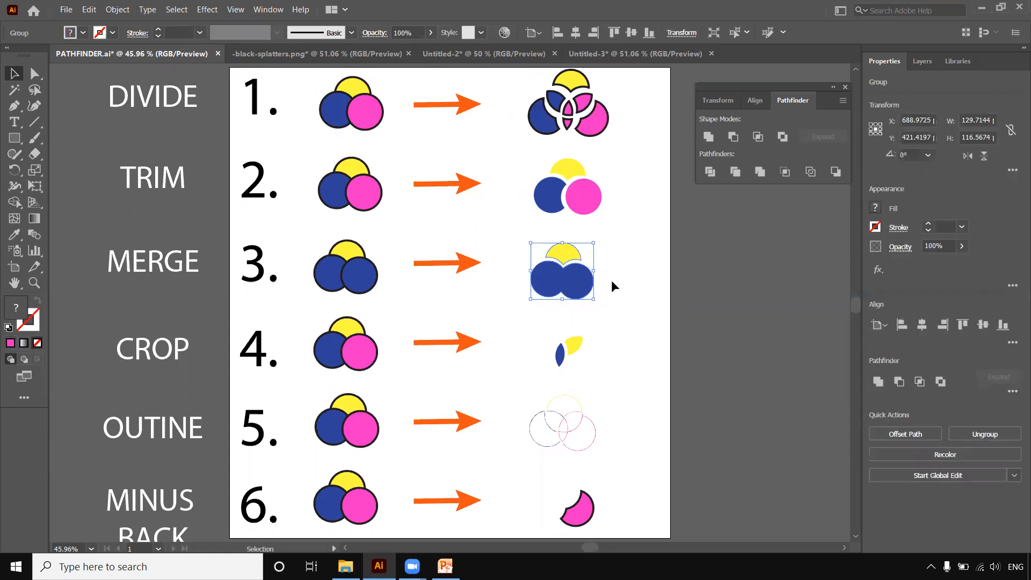
{"action": "left_click", "coordinate": [612, 282]}
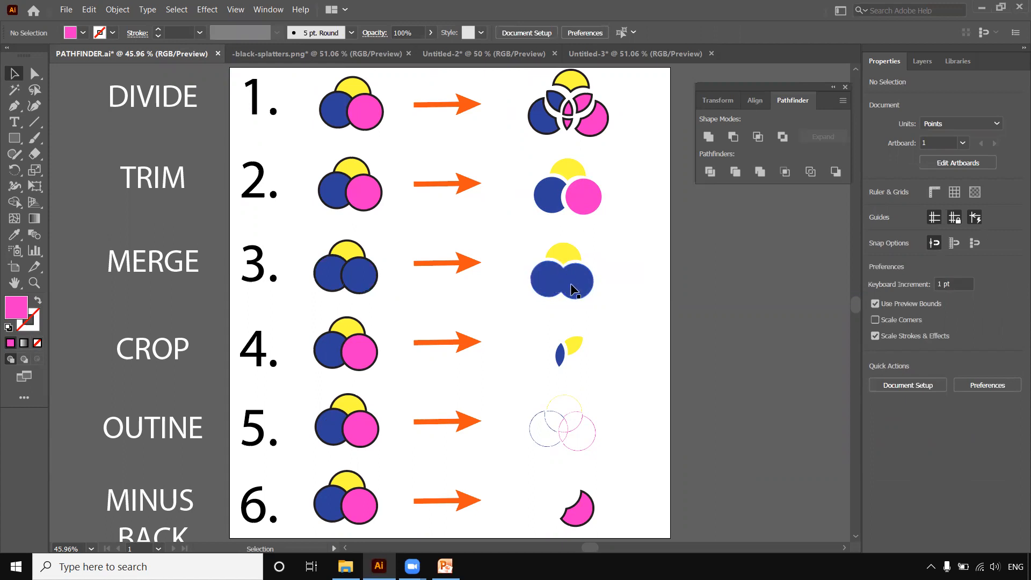
{"action": "left_click_drag", "start_coordinate": [541, 236], "coordinate": [595, 301]}
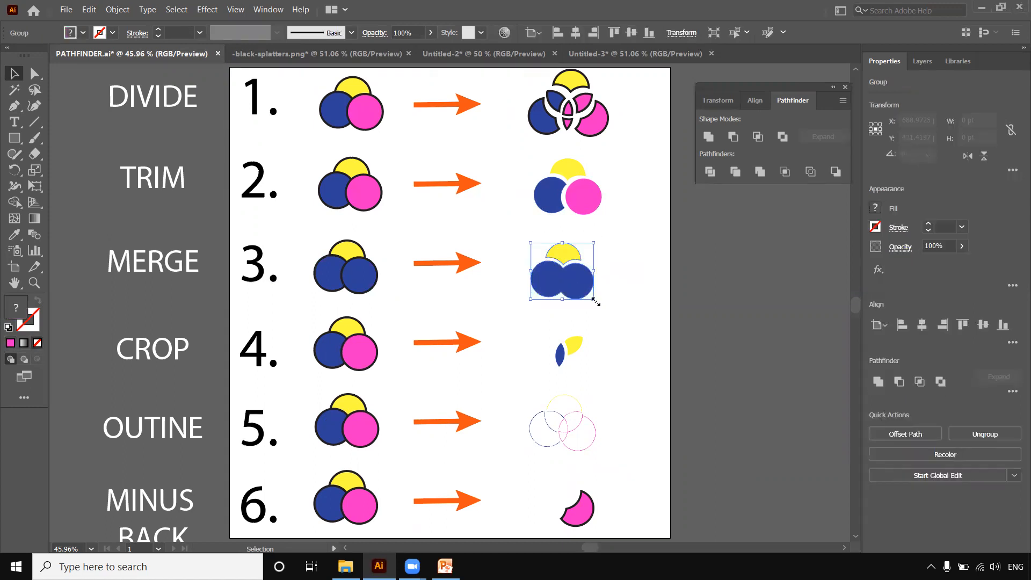
{"action": "left_click", "coordinate": [625, 292]}
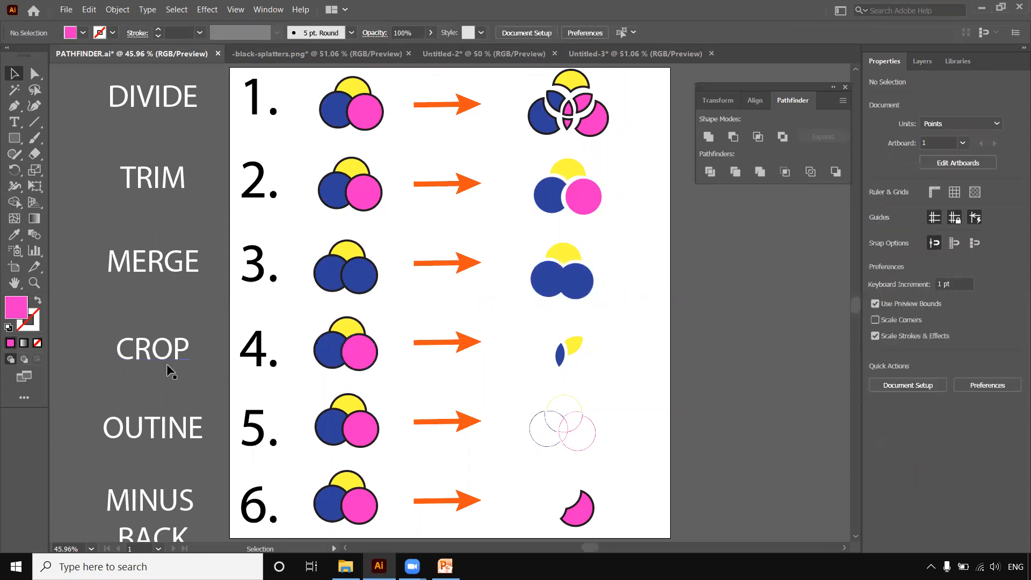
{"action": "left_click_drag", "start_coordinate": [303, 320], "coordinate": [384, 371]}
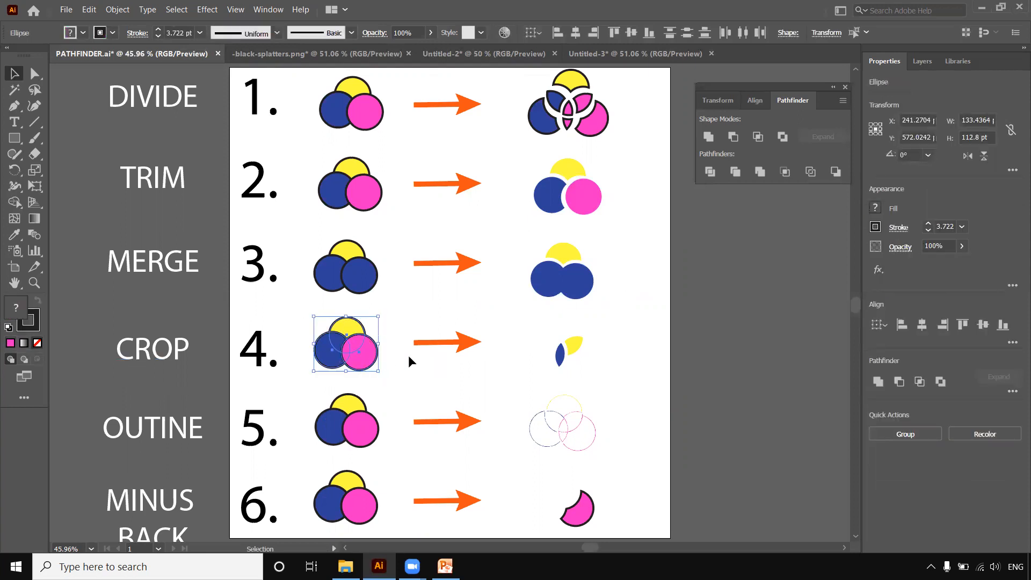
{"action": "left_click_drag", "start_coordinate": [594, 363], "coordinate": [598, 365]}
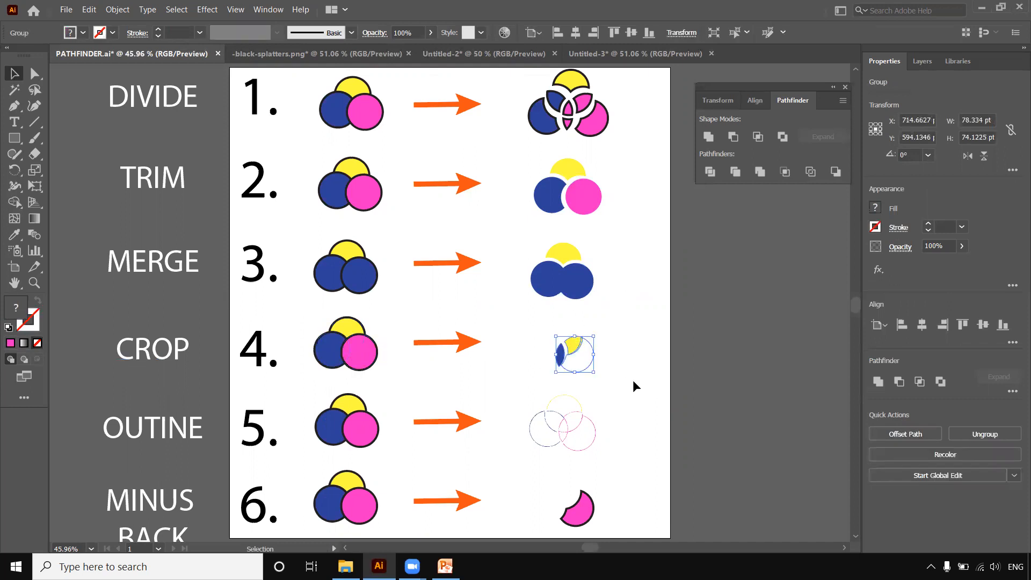
{"action": "left_click", "coordinate": [632, 379]}
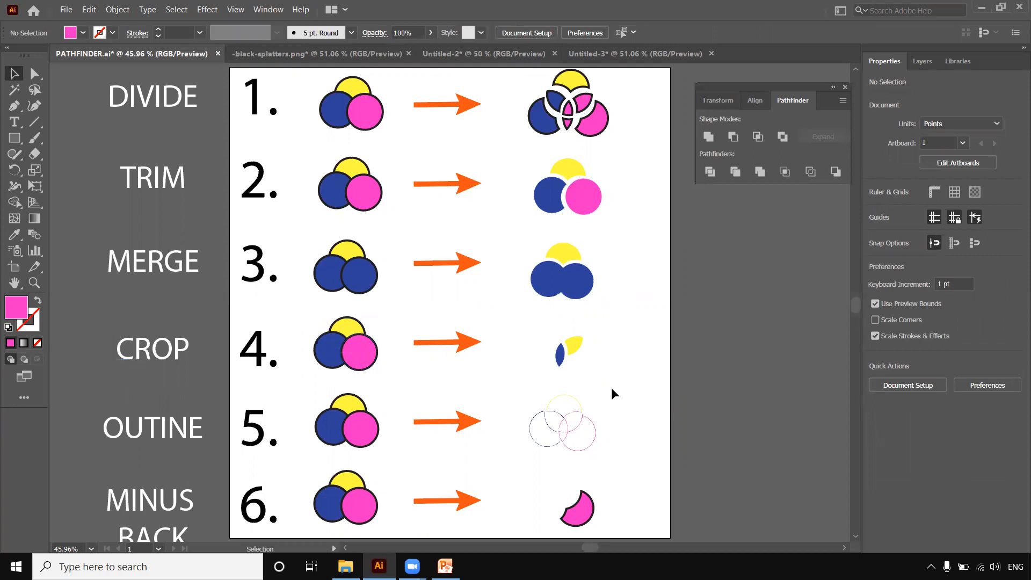
Step: Compare the row 5 source circles with their Outline result and examine the outlined arcs up close
{"action": "left_click_drag", "start_coordinate": [620, 395], "coordinate": [617, 319]}
{"action": "left_click_drag", "start_coordinate": [295, 322], "coordinate": [394, 385]}
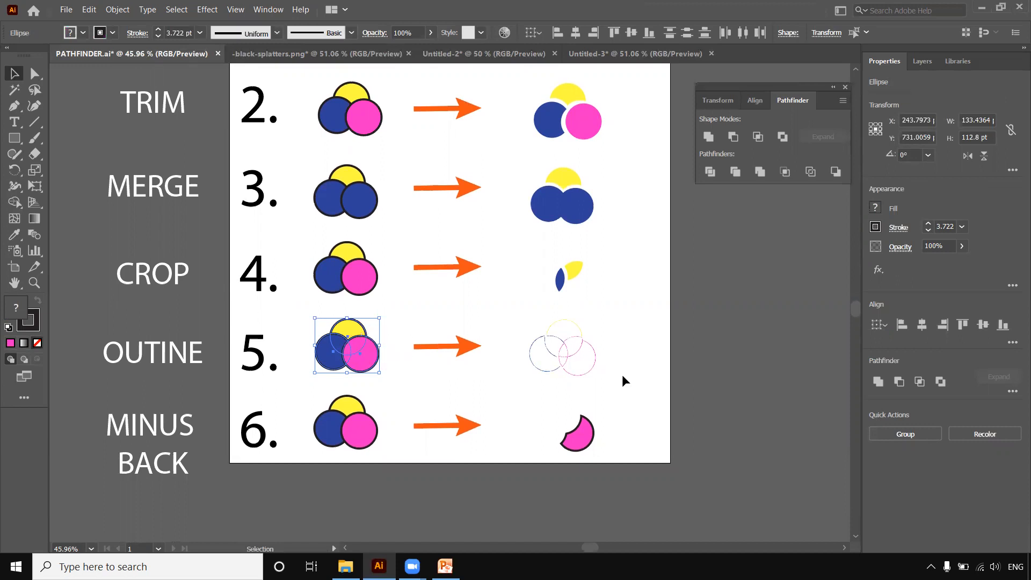
{"action": "left_click_drag", "start_coordinate": [622, 375], "coordinate": [576, 347]}
{"action": "left_click", "coordinate": [642, 372]}
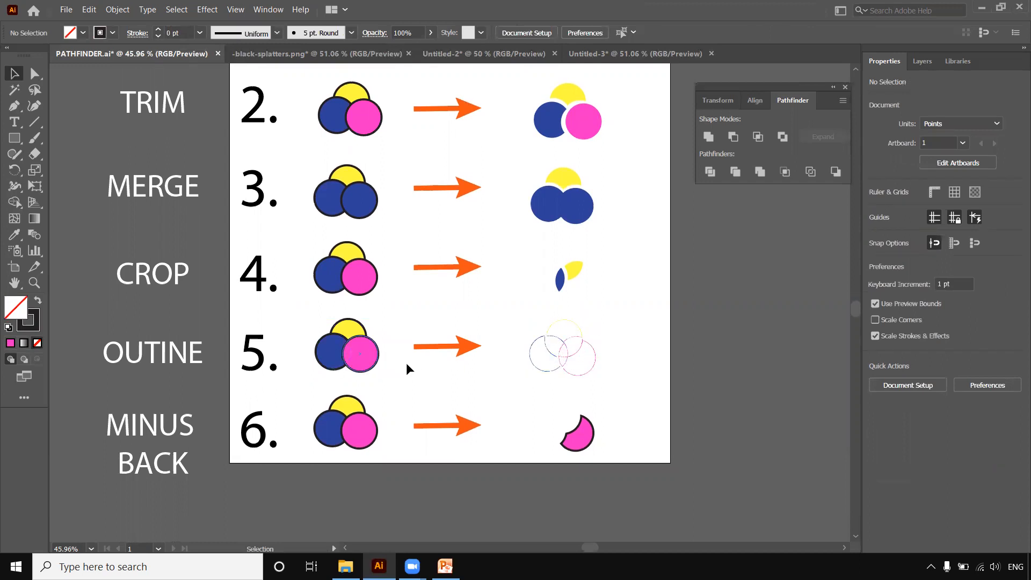
{"action": "key", "text": "ctrl+equal"}
{"action": "key", "text": "ctrl+equal"}
{"action": "key", "text": "ctrl+equal"}
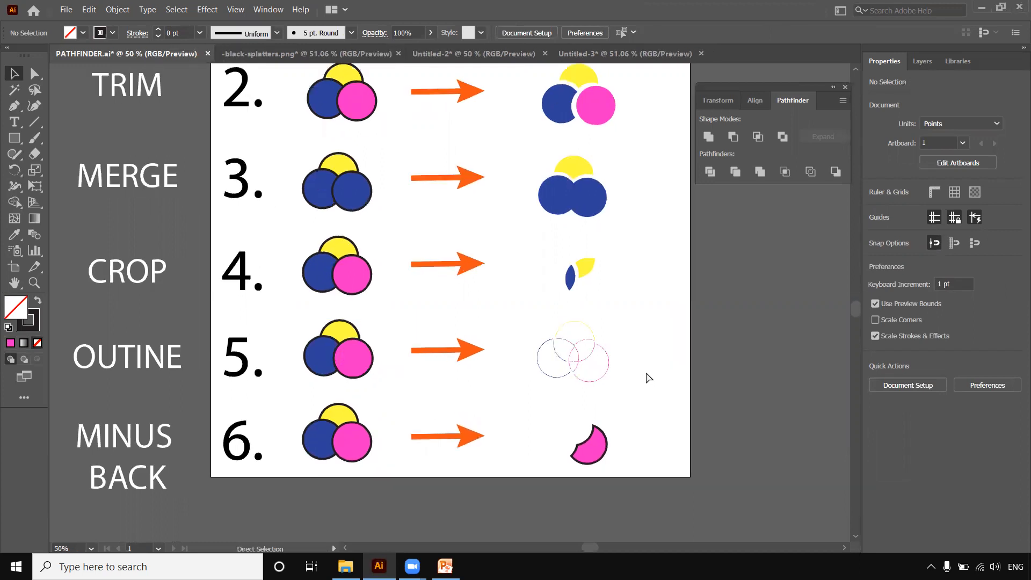
{"action": "scroll", "coordinate": [534, 345], "scroll_direction": "down", "scroll_amount": 5}
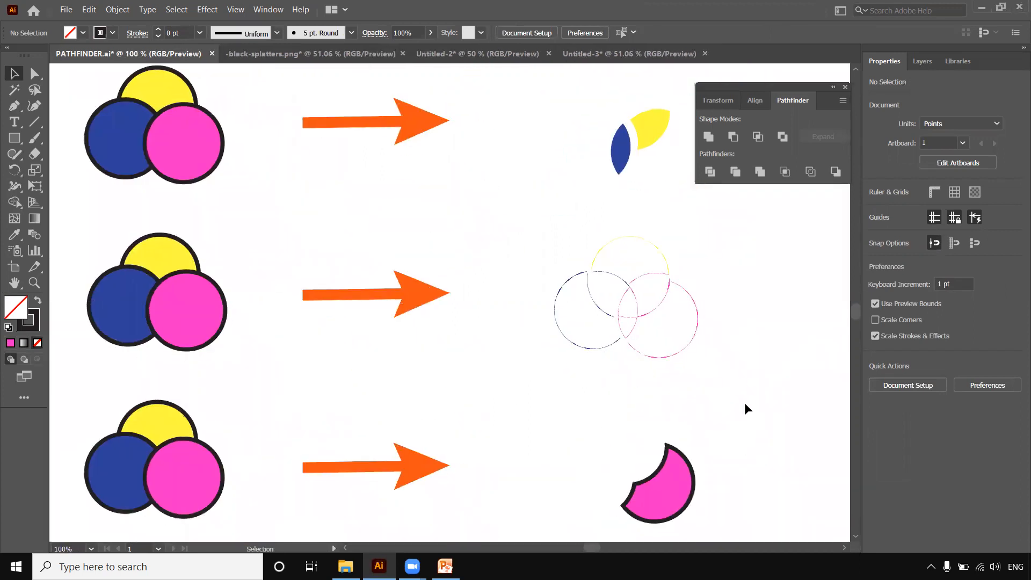
{"action": "key", "text": "ctrl+equal"}
{"action": "key", "text": "ctrl+equal"}
{"action": "left_click_drag", "start_coordinate": [681, 405], "coordinate": [389, 402]}
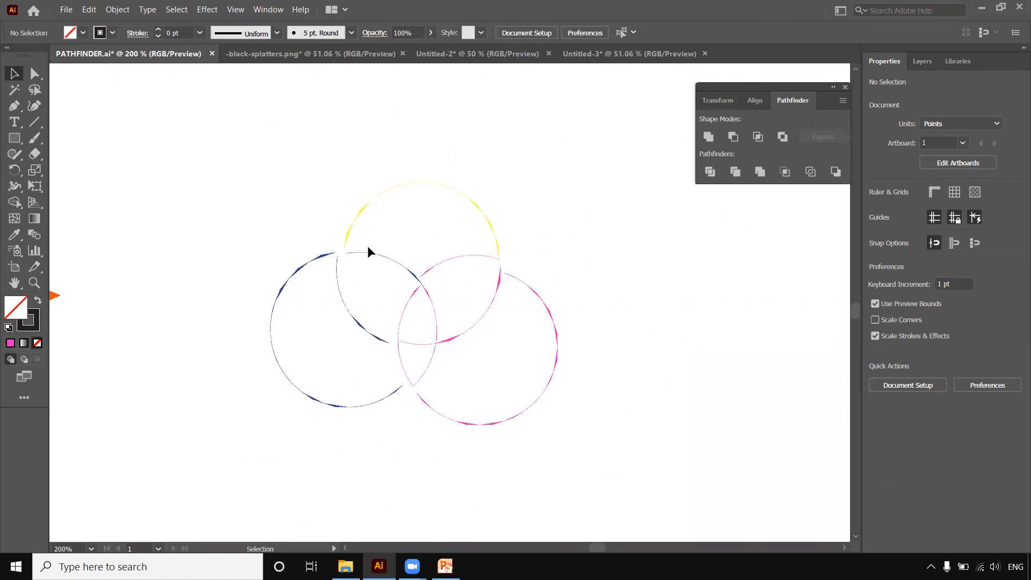
Step: Review all six Pathfinder results on the full artboard and look at the combined-shape examples in the Untitled-3 document
{"action": "key", "text": "ctrl+minus"}
{"action": "key", "text": "ctrl+minus"}
{"action": "key", "text": "ctrl+minus"}
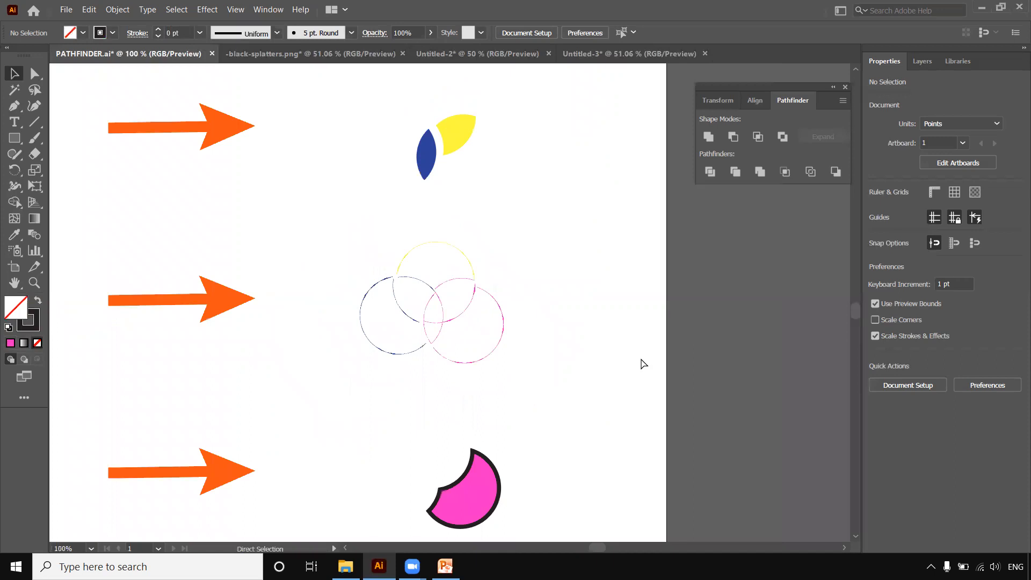
{"action": "key", "text": "space"}
{"action": "left_click_drag", "start_coordinate": [379, 361], "coordinate": [545, 369]}
{"action": "key", "text": "ctrl+minus"}
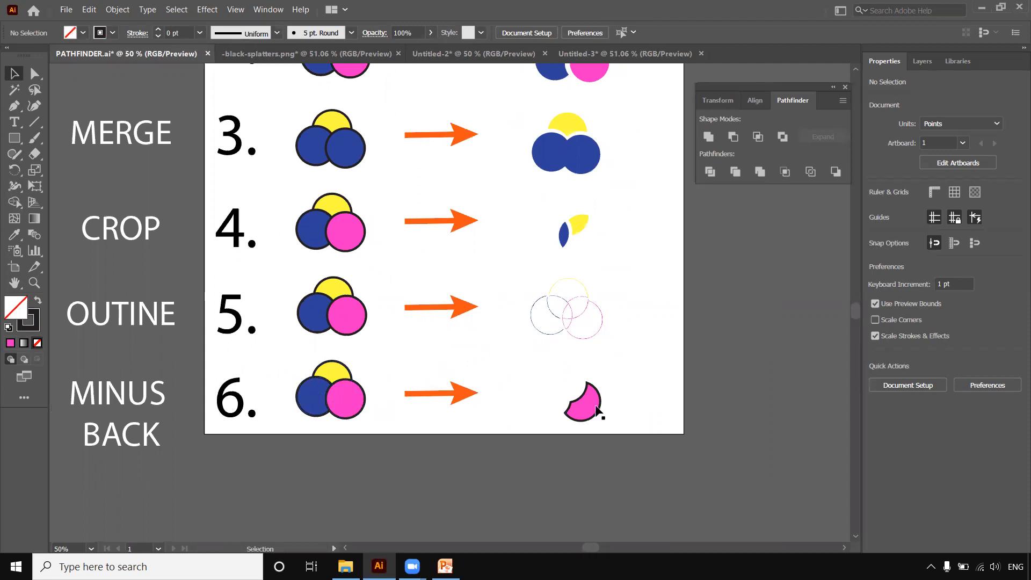
{"action": "key", "text": "ctrl+minus"}
{"action": "key", "text": "ctrl+minus"}
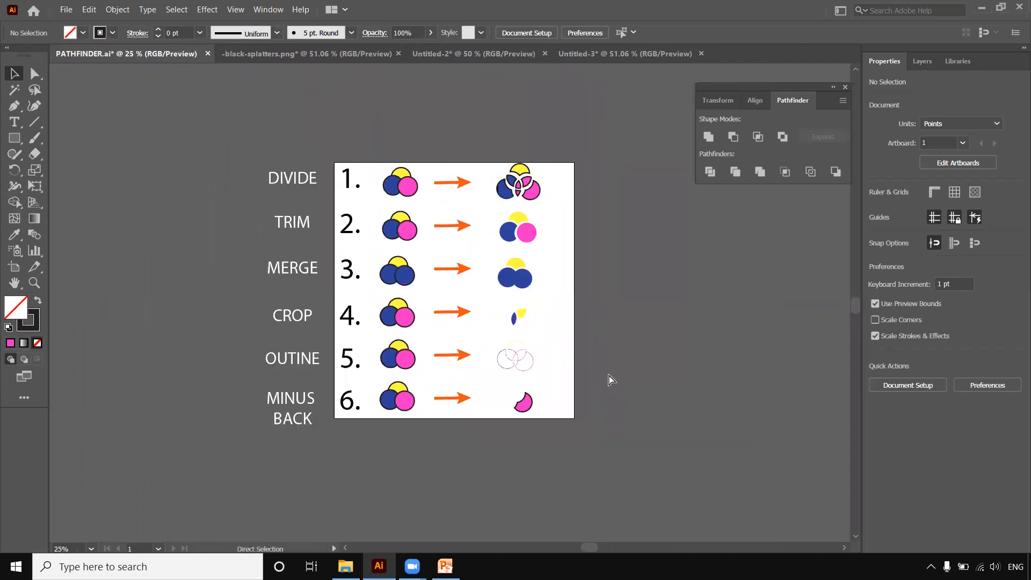
{"action": "key", "text": "ctrl+0"}
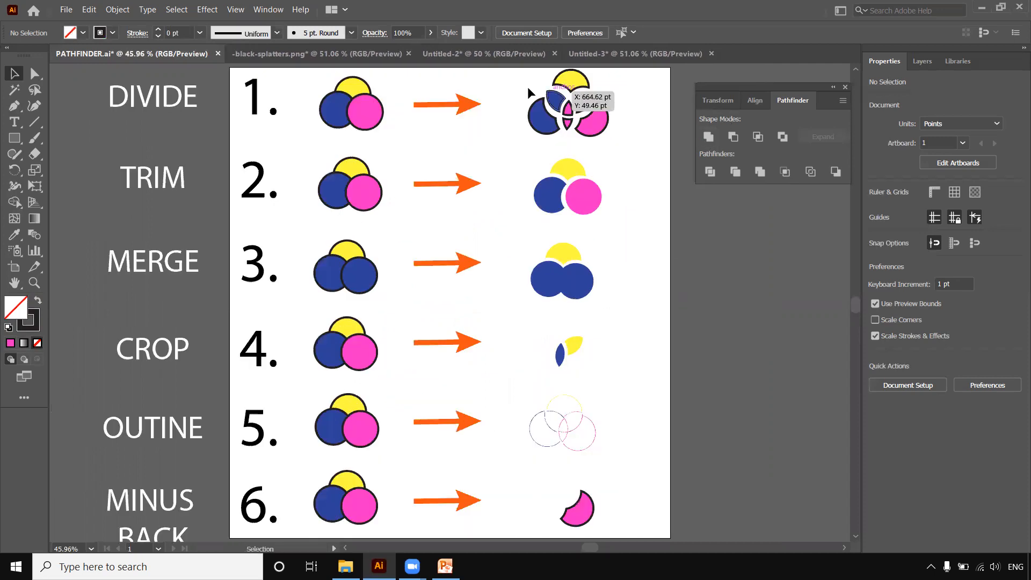
{"action": "left_click", "coordinate": [604, 55]}
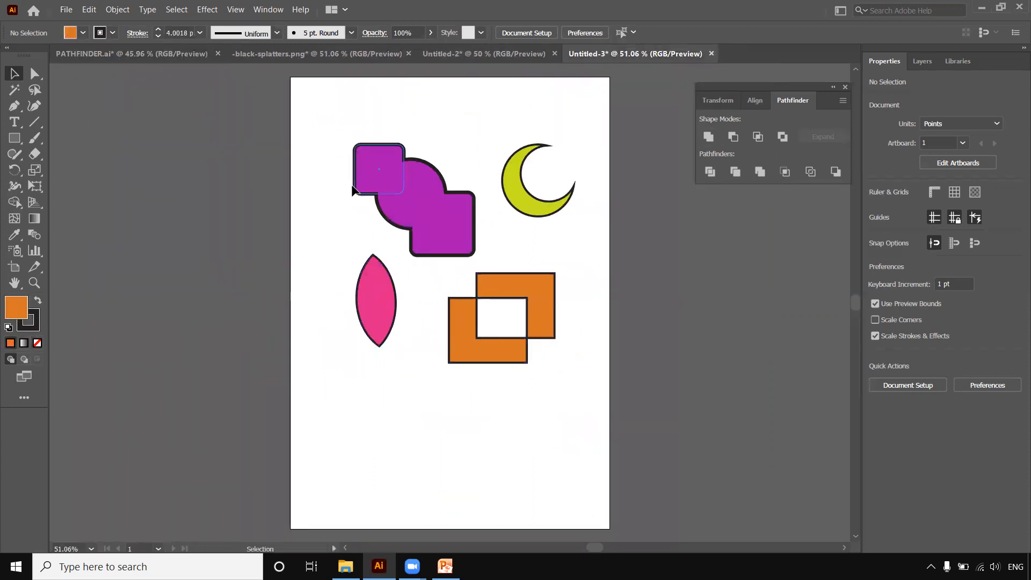
{"action": "left_click", "coordinate": [141, 54]}
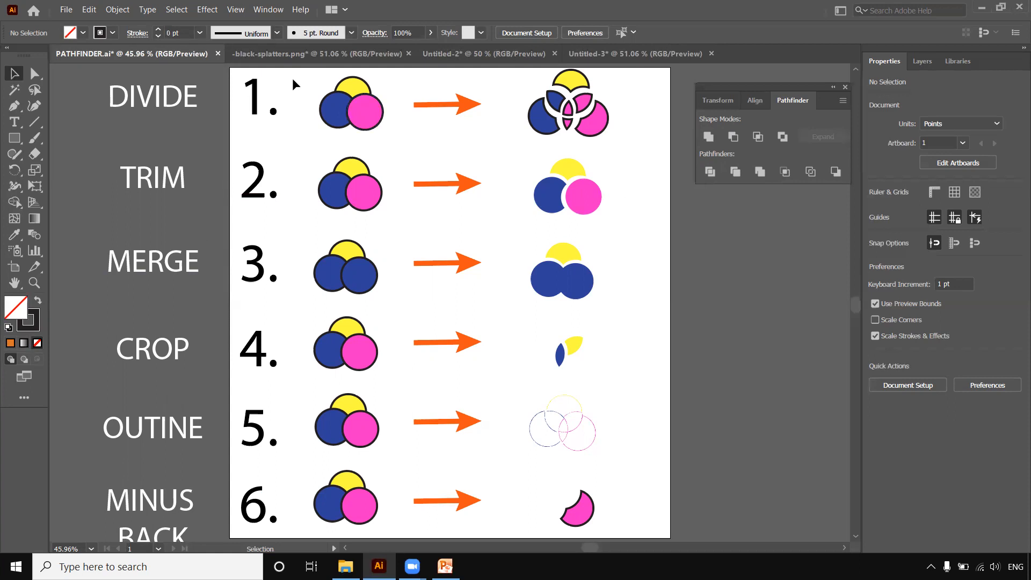
Step: In the black-splatters document, scale the splatter group to about 271 by 270 pt and place it in the artboard's upper-left area
{"action": "left_click", "coordinate": [291, 53]}
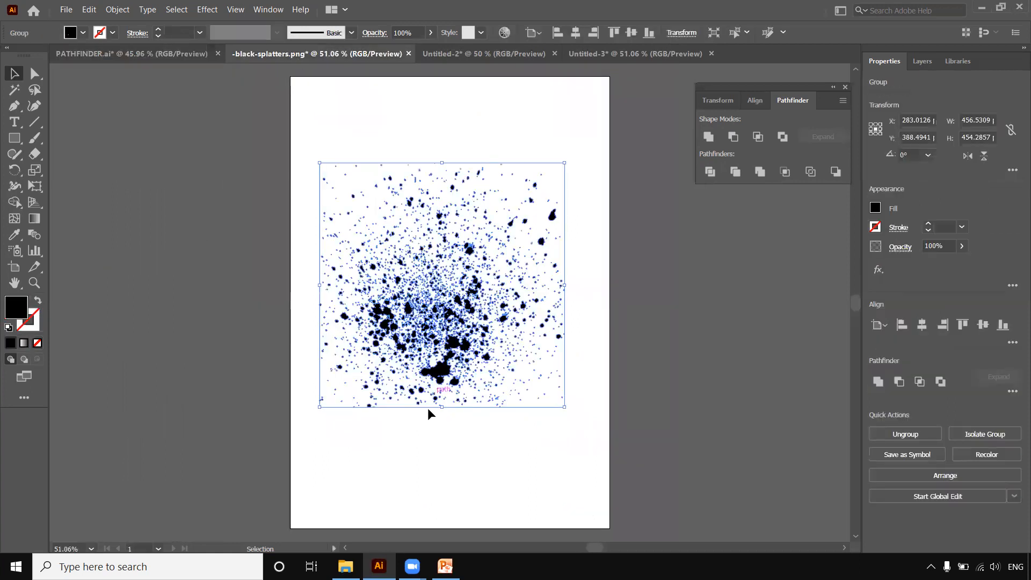
{"action": "left_click_drag", "start_coordinate": [416, 314], "coordinate": [423, 263]}
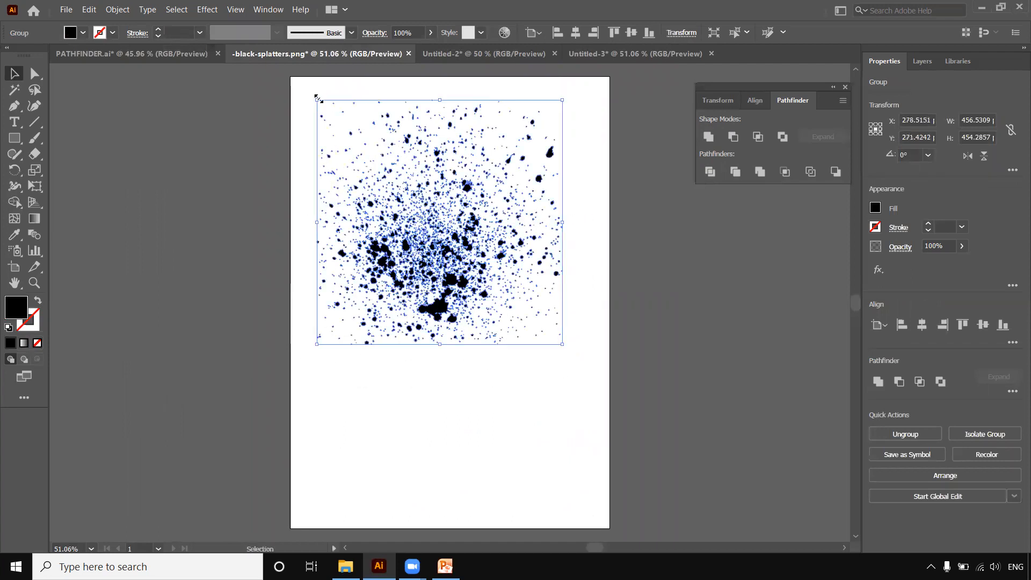
{"action": "left_click_drag", "start_coordinate": [317, 100], "coordinate": [416, 195]}
{"action": "left_click_drag", "start_coordinate": [450, 246], "coordinate": [353, 149]}
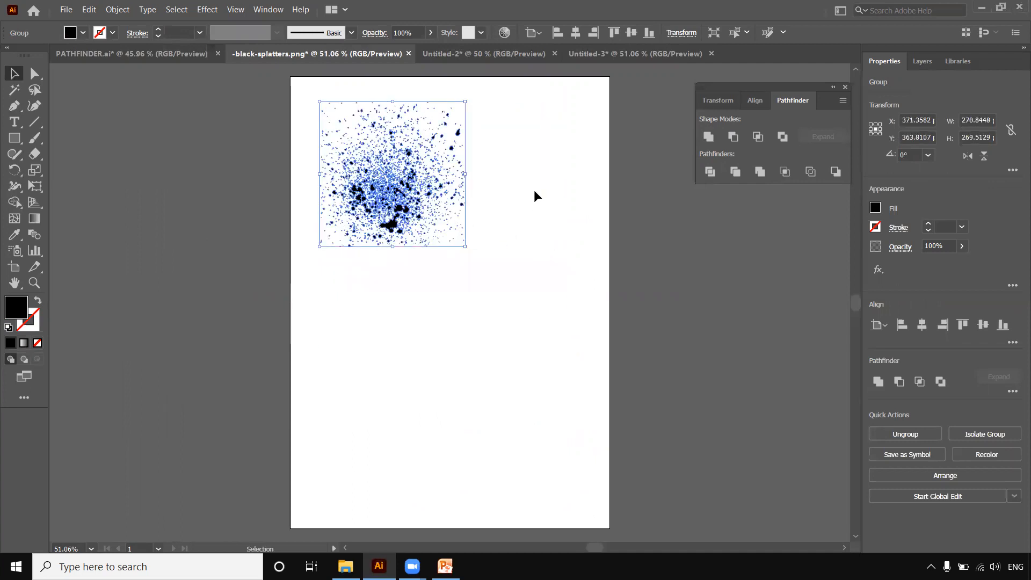
{"action": "left_click", "coordinate": [534, 189]}
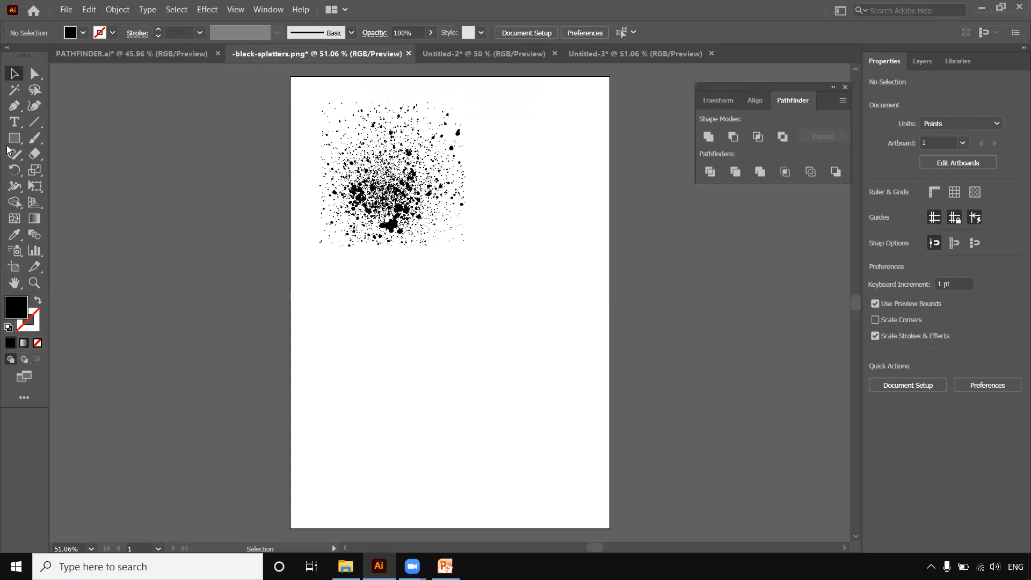
Step: Draw a circle about 413 pt in diameter below the splatter and give it a white-to-black linear gradient fill
{"action": "left_click_drag", "start_coordinate": [15, 138], "coordinate": [66, 169]}
{"action": "left_click_drag", "start_coordinate": [316, 282], "coordinate": [394, 417]}
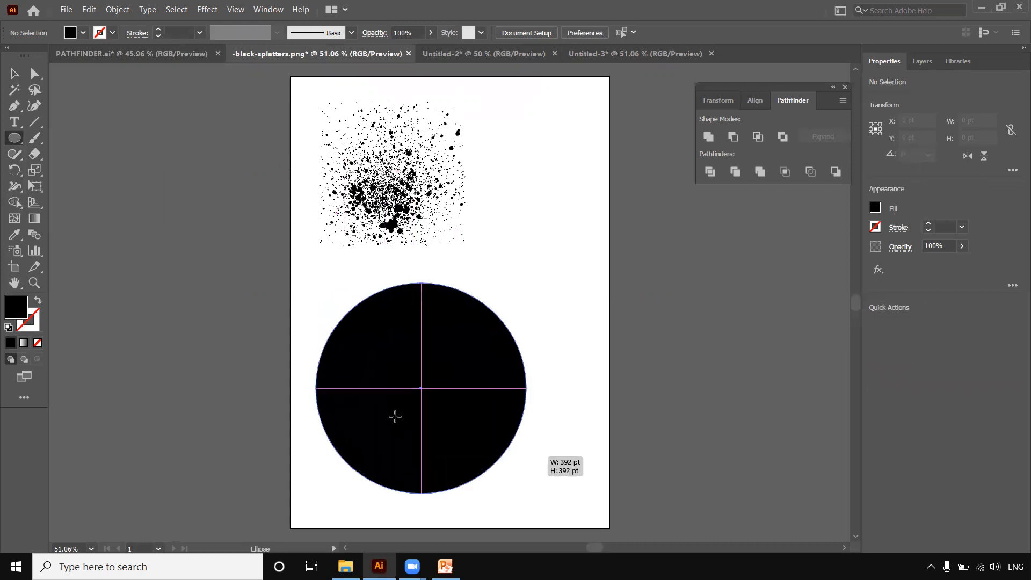
{"action": "left_click", "coordinate": [23, 343]}
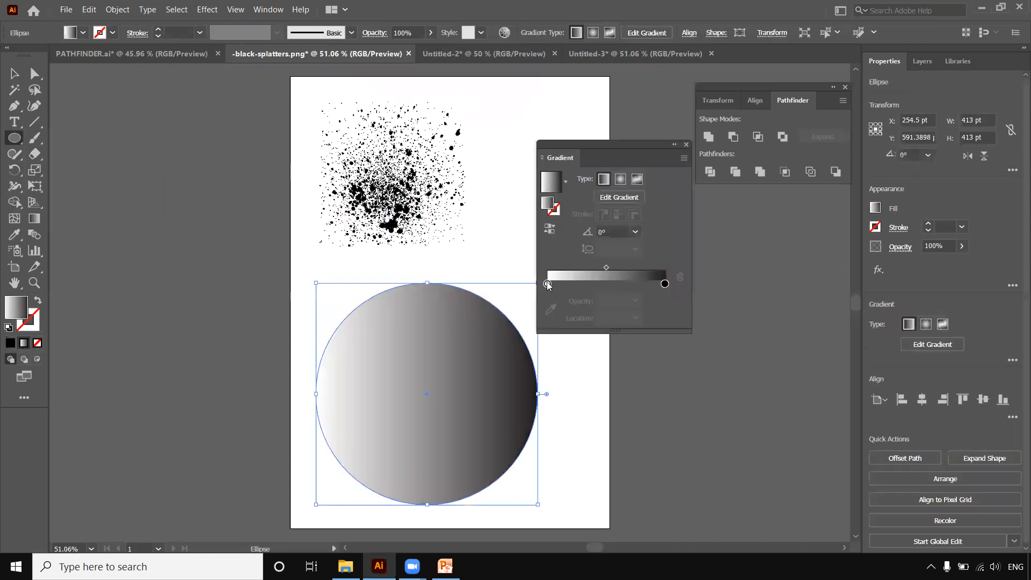
Step: Switch the color mode of the circle's white gradient stop to RGB
{"action": "double_click", "coordinate": [547, 282]}
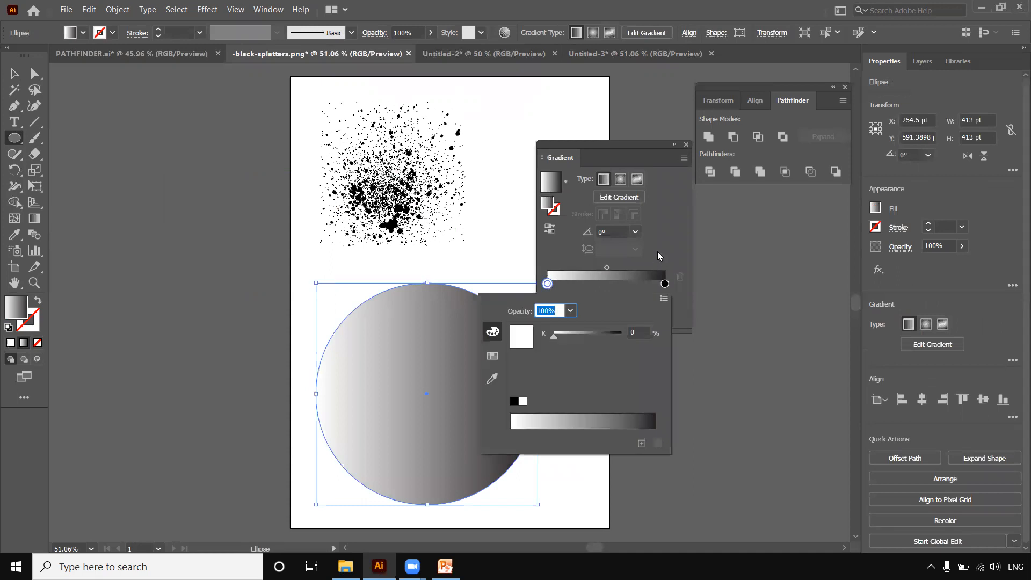
{"action": "key", "text": "Escape"}
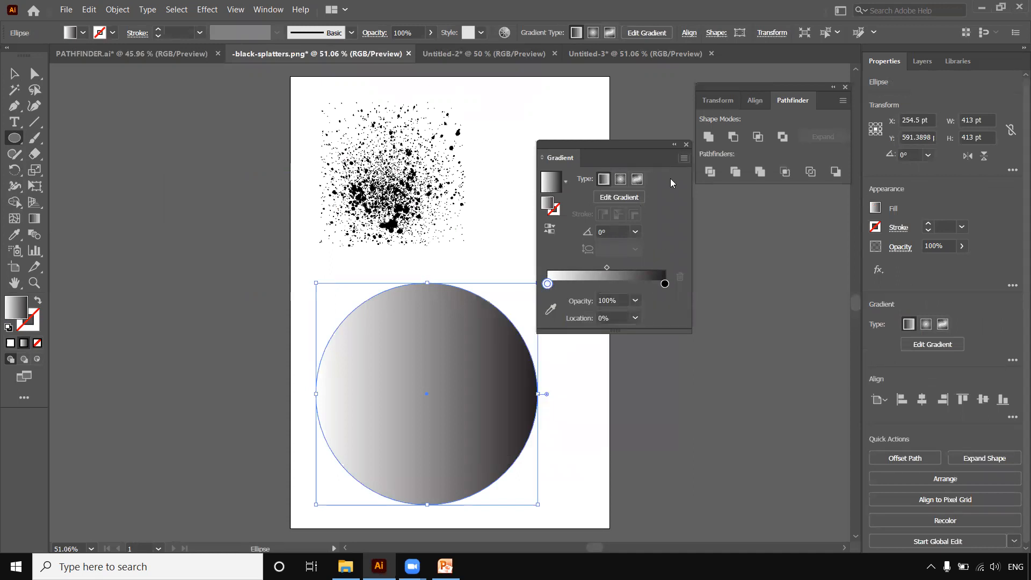
{"action": "double_click", "coordinate": [546, 283]}
{"action": "left_click", "coordinate": [664, 298]}
{"action": "left_click", "coordinate": [698, 318]}
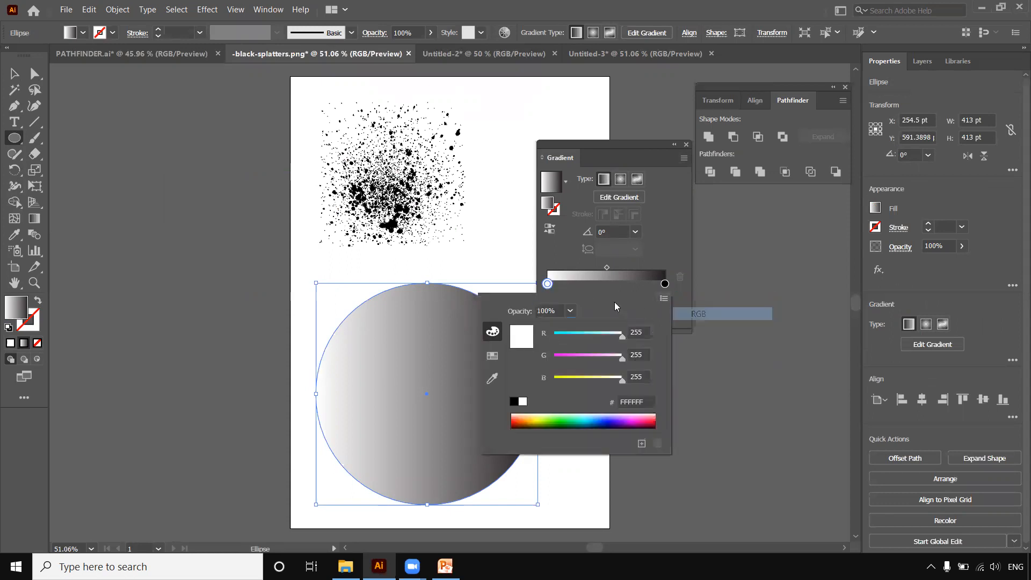
Step: Change the circle gradient's white stop to blue 001CE9 and close the Gradient panel
{"action": "left_click", "coordinate": [548, 285]}
{"action": "double_click", "coordinate": [548, 284]}
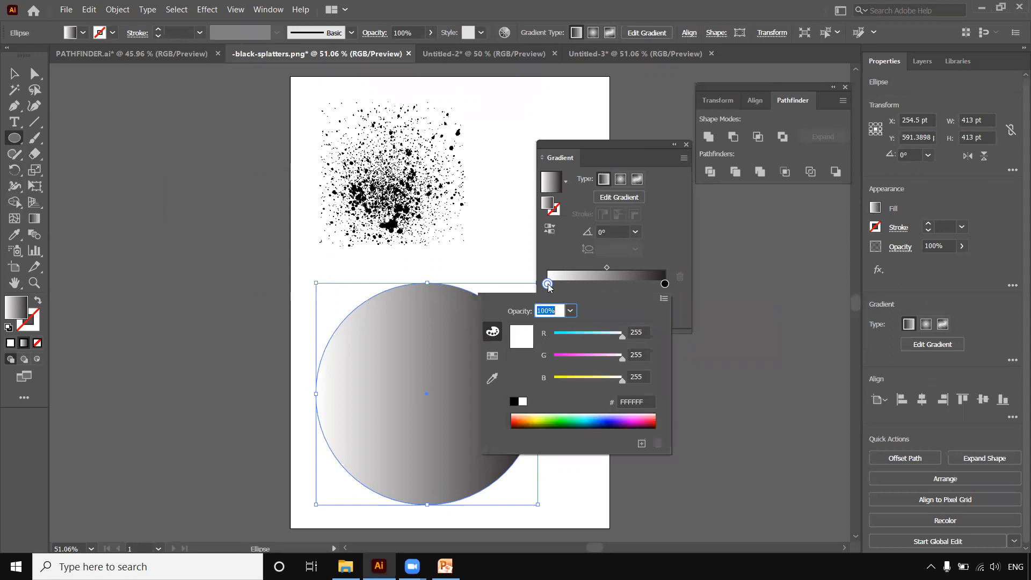
{"action": "left_click", "coordinate": [611, 418]}
{"action": "left_click_drag", "start_coordinate": [611, 417], "coordinate": [608, 414]}
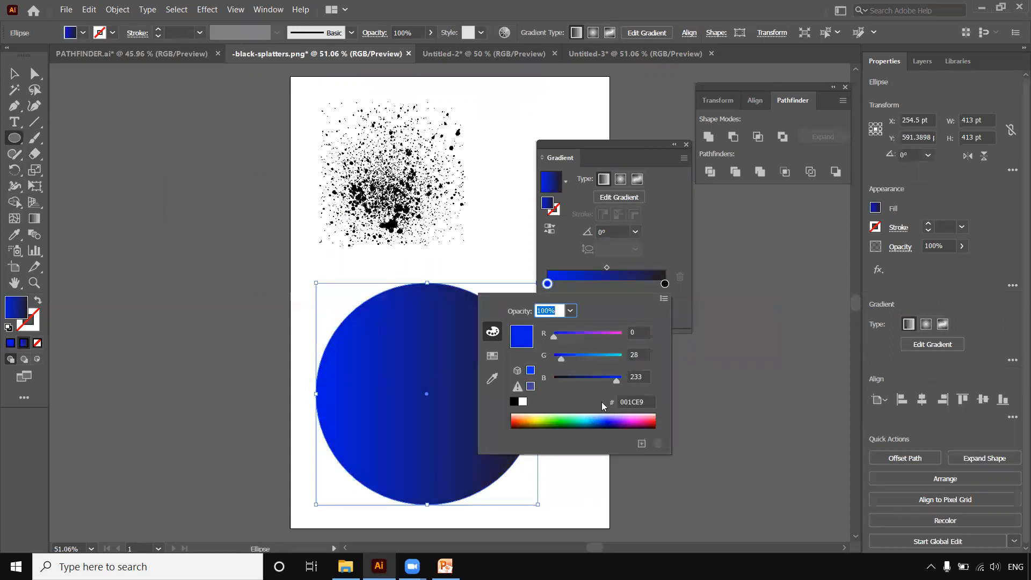
{"action": "left_click", "coordinate": [15, 74]}
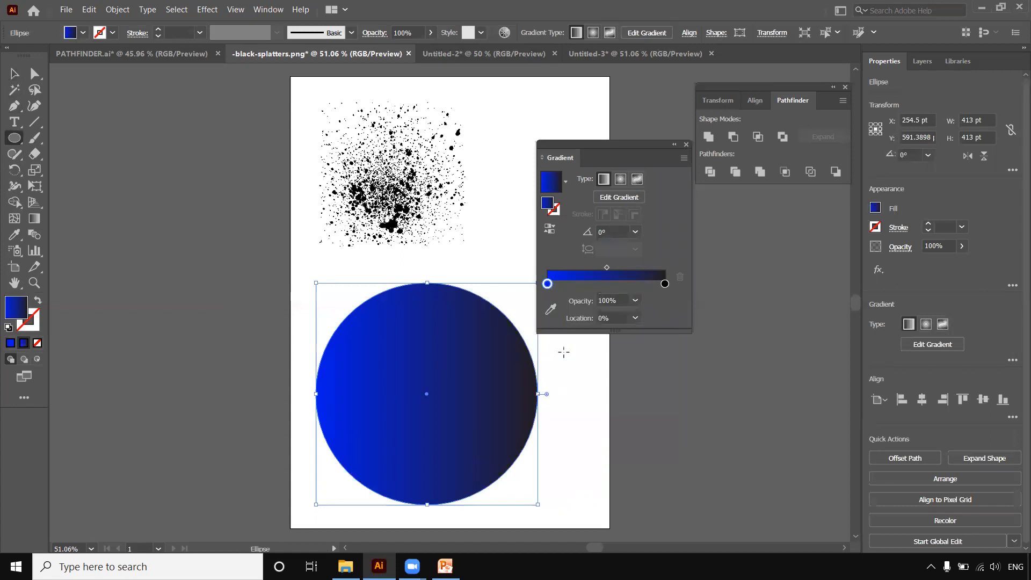
{"action": "left_click", "coordinate": [686, 144]}
{"action": "key", "text": "v"}
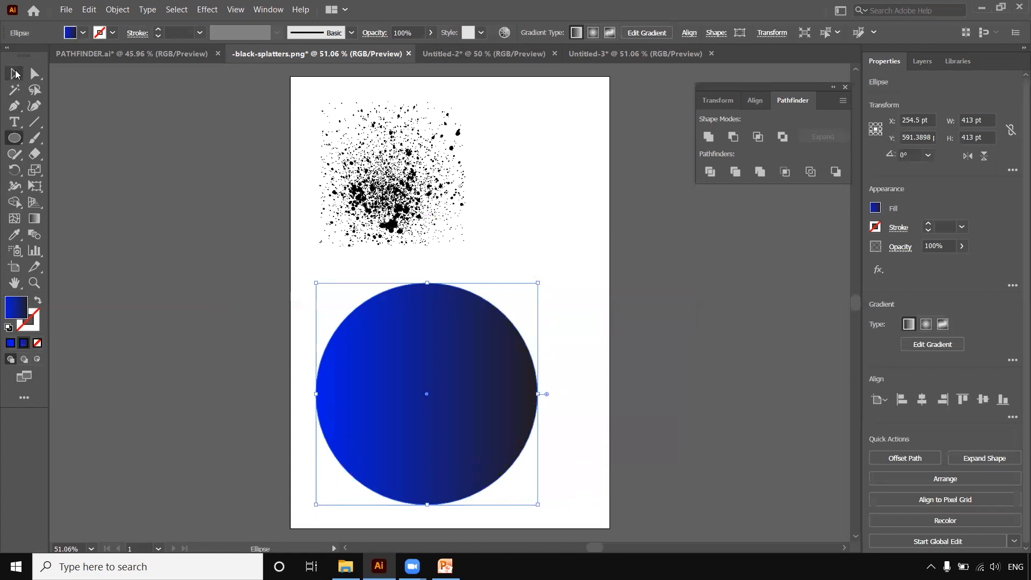
Step: Move the splatter group and the blue gradient circle closer together and send the circle to the back
{"action": "left_click", "coordinate": [571, 278]}
{"action": "left_click_drag", "start_coordinate": [450, 342], "coordinate": [465, 309]}
{"action": "left_click", "coordinate": [397, 194]}
{"action": "left_click_drag", "start_coordinate": [398, 189], "coordinate": [454, 223]}
{"action": "left_click_drag", "start_coordinate": [445, 326], "coordinate": [399, 346]}
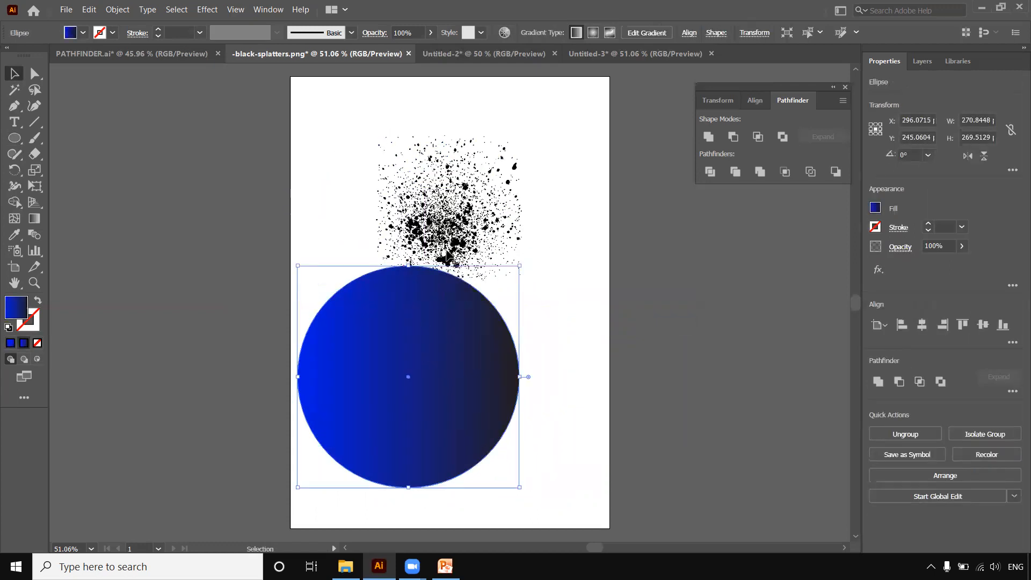
{"action": "right_click", "coordinate": [405, 333]}
{"action": "mouse_move", "coordinate": [434, 279]}
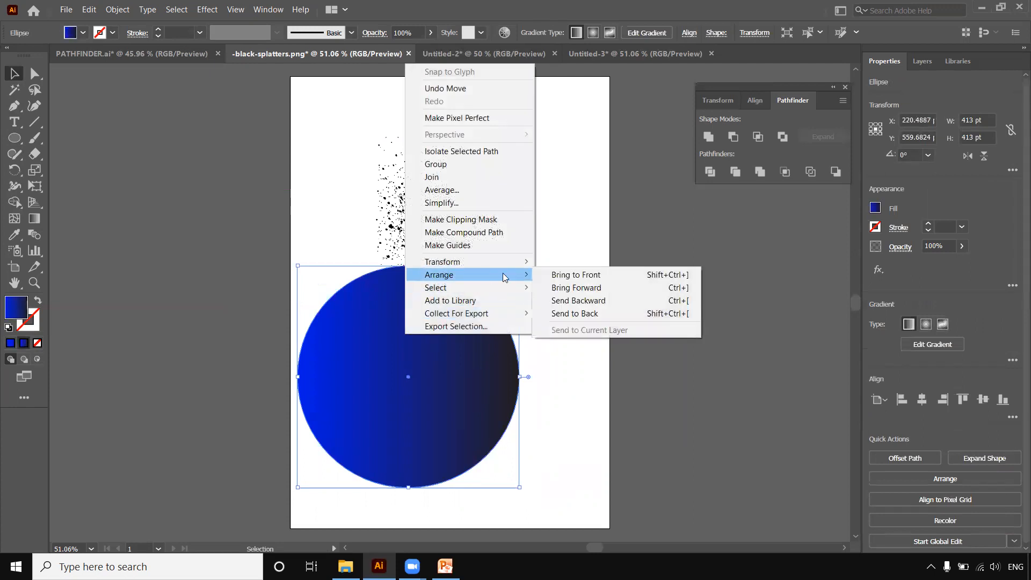
{"action": "left_click", "coordinate": [574, 314]}
Step: Move the circle to the artboard's upper half, centre the splatter group over it and enlarge the splatter to nearly fill the circle
{"action": "left_click_drag", "start_coordinate": [428, 382], "coordinate": [448, 257]}
{"action": "left_click_drag", "start_coordinate": [459, 220], "coordinate": [446, 269]}
{"action": "left_click_drag", "start_coordinate": [506, 186], "coordinate": [553, 139]}
{"action": "left_click_drag", "start_coordinate": [364, 326], "coordinate": [338, 344]}
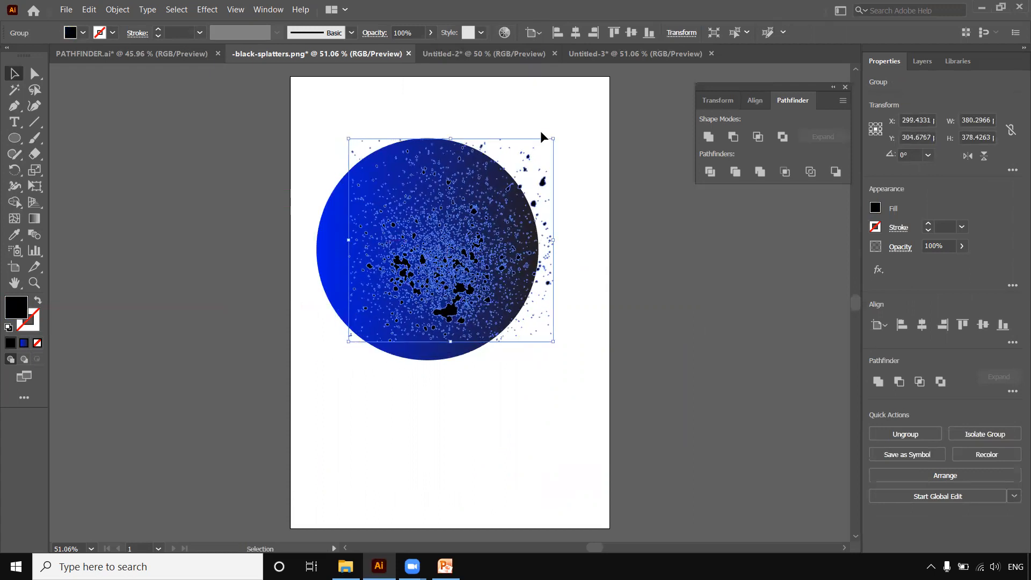
{"action": "left_click_drag", "start_coordinate": [456, 227], "coordinate": [449, 231]}
{"action": "mouse_move", "coordinate": [542, 144]}
{"action": "left_mouse_down"}
{"action": "mouse_move", "coordinate": [512, 157]}
{"action": "mouse_move", "coordinate": [529, 156]}
{"action": "left_mouse_up"}
{"action": "left_click", "coordinate": [498, 382]}
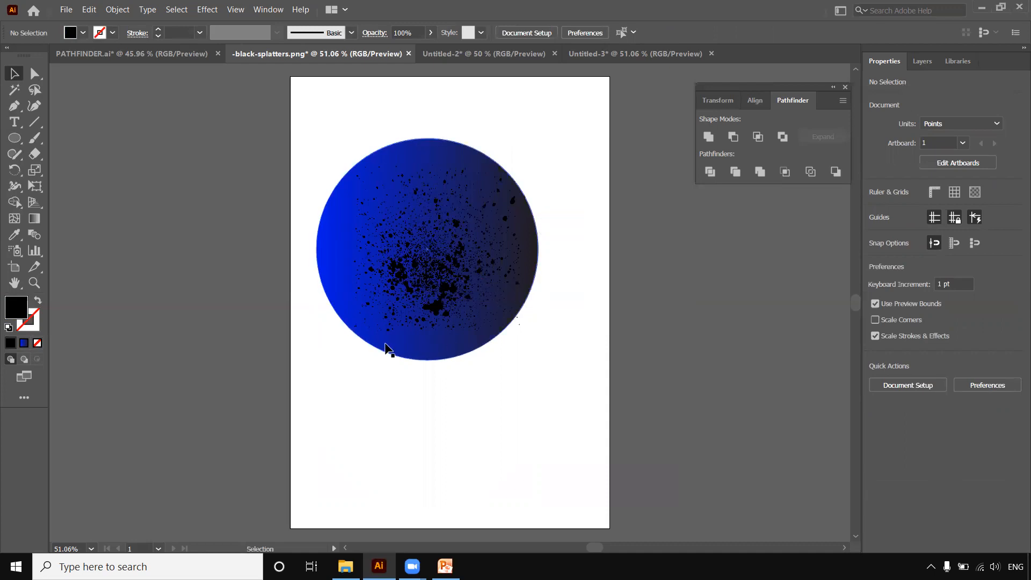
Step: Try to subtract the largest splatter blot from the circle with the Shape Builder tool
{"action": "key", "text": "ctrl+plus"}
{"action": "key", "text": "ctrl+plus"}
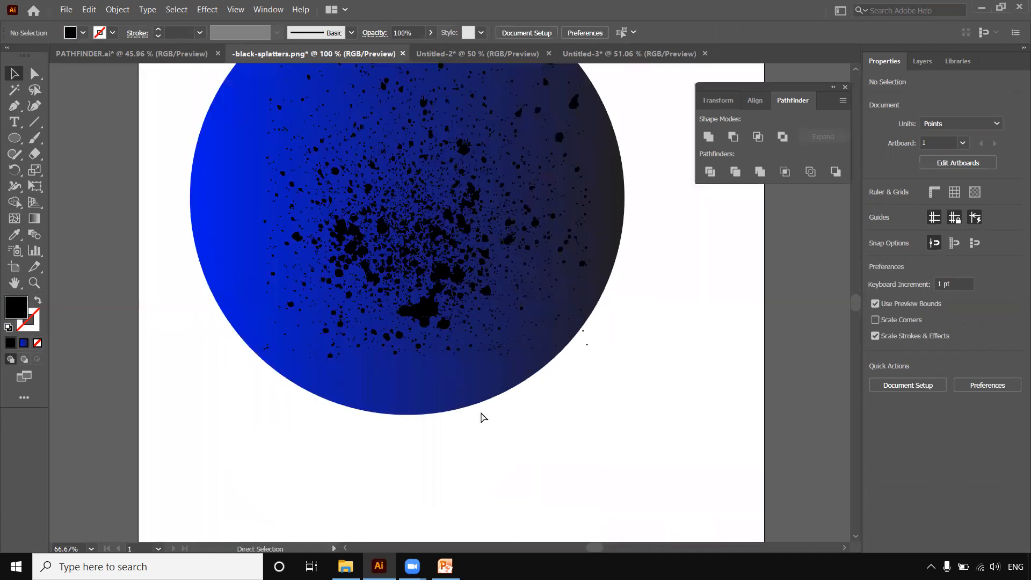
{"action": "left_click_drag", "start_coordinate": [446, 348], "coordinate": [488, 421]}
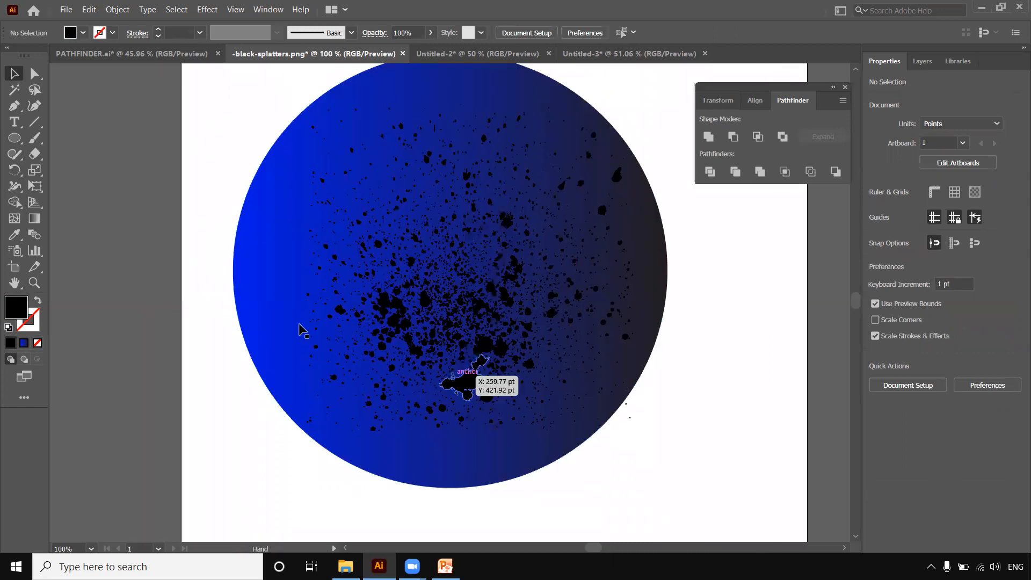
{"action": "left_click_drag", "start_coordinate": [248, 113], "coordinate": [454, 269]}
{"action": "key", "text": "shift+m"}
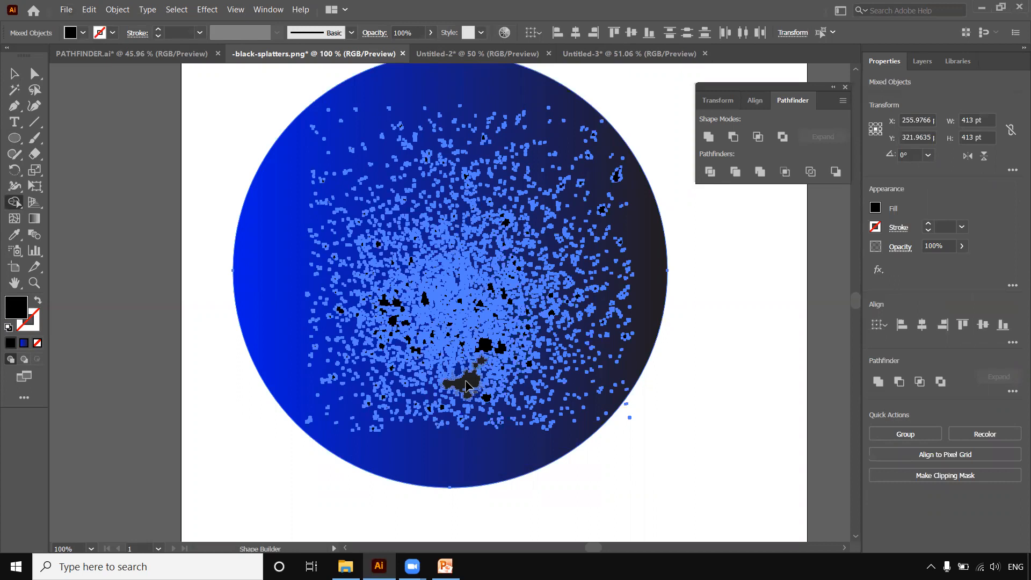
{"action": "left_click", "coordinate": [466, 386], "text": "alt"}
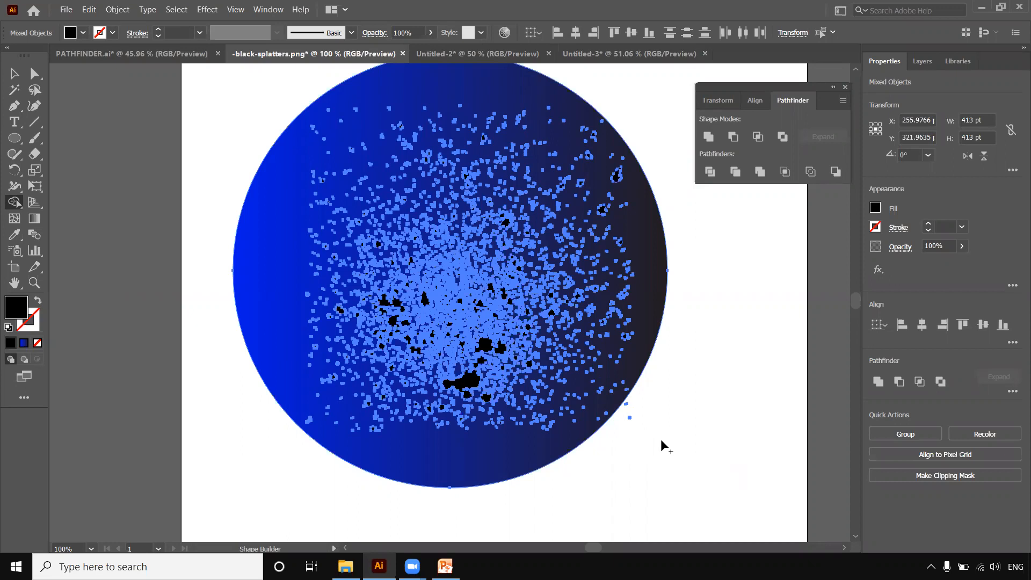
{"action": "key", "text": "v"}
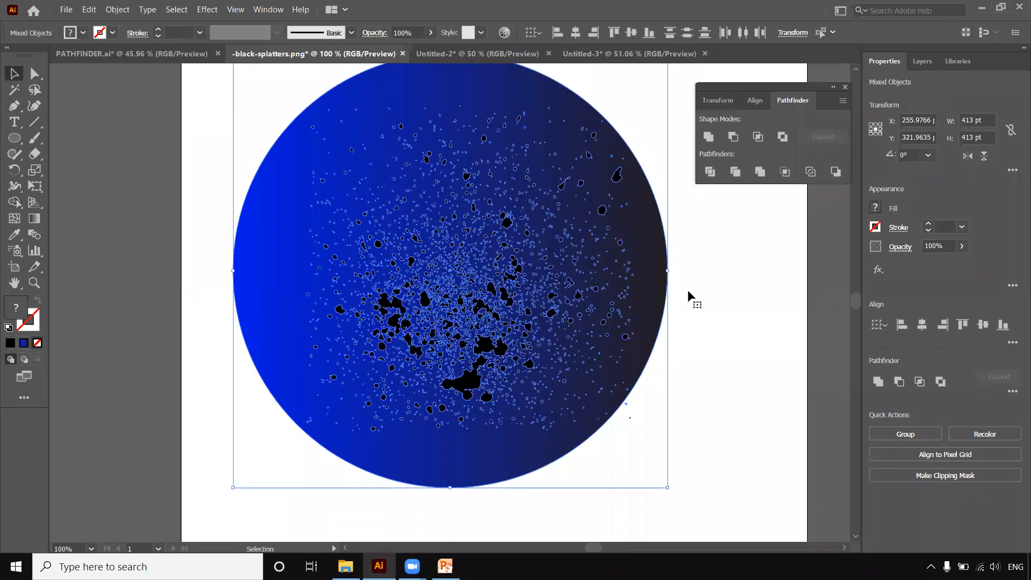
{"action": "left_click", "coordinate": [731, 376]}
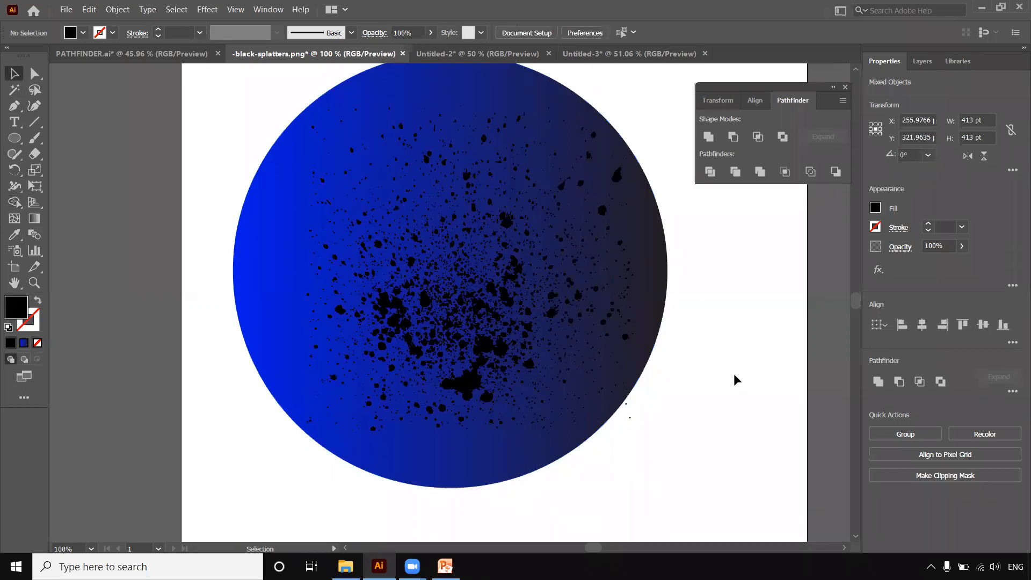
Step: Select the circle together with the splatter group and cut the splatter out of the circle with Minus Front
{"action": "left_click_drag", "start_coordinate": [715, 256], "coordinate": [463, 341]}
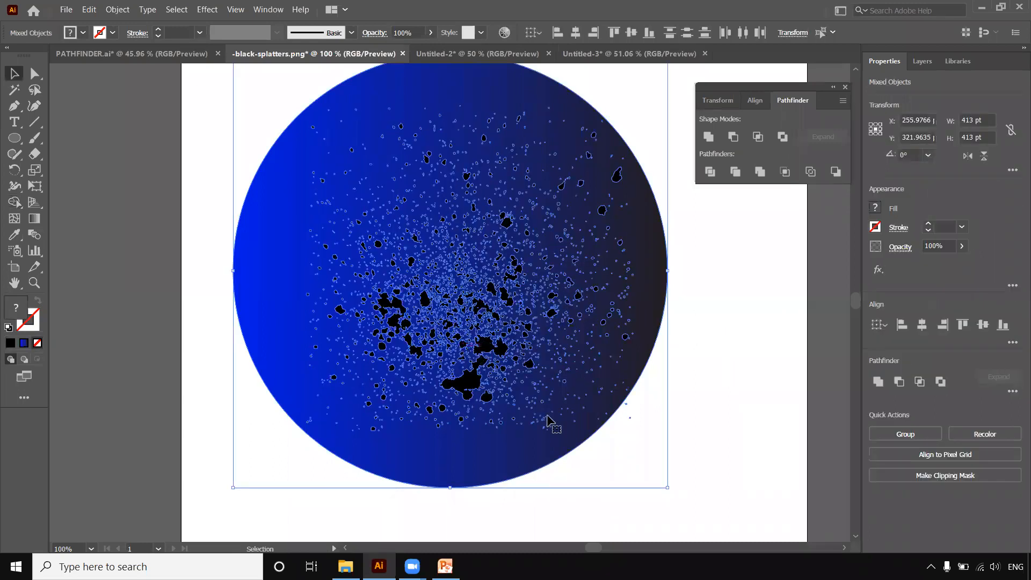
{"action": "left_click", "coordinate": [732, 137]}
{"action": "left_click", "coordinate": [730, 313]}
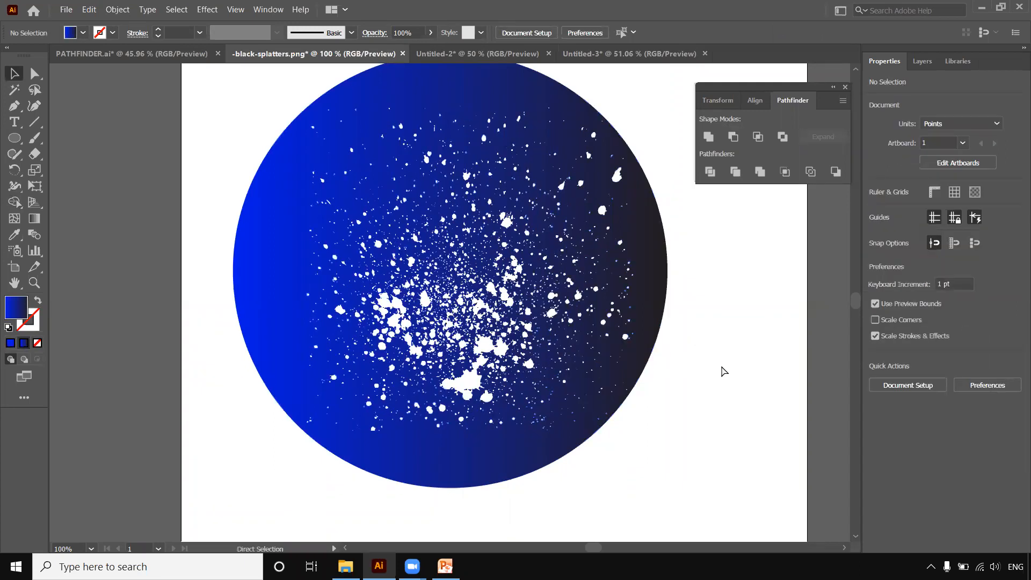
Step: Try a solid blue fill on the perforated circle, then undo it to restore the gradient
{"action": "key", "text": "ctrl+minus"}
{"action": "key", "text": "ctrl+minus"}
{"action": "left_click_drag", "start_coordinate": [323, 160], "coordinate": [578, 418]}
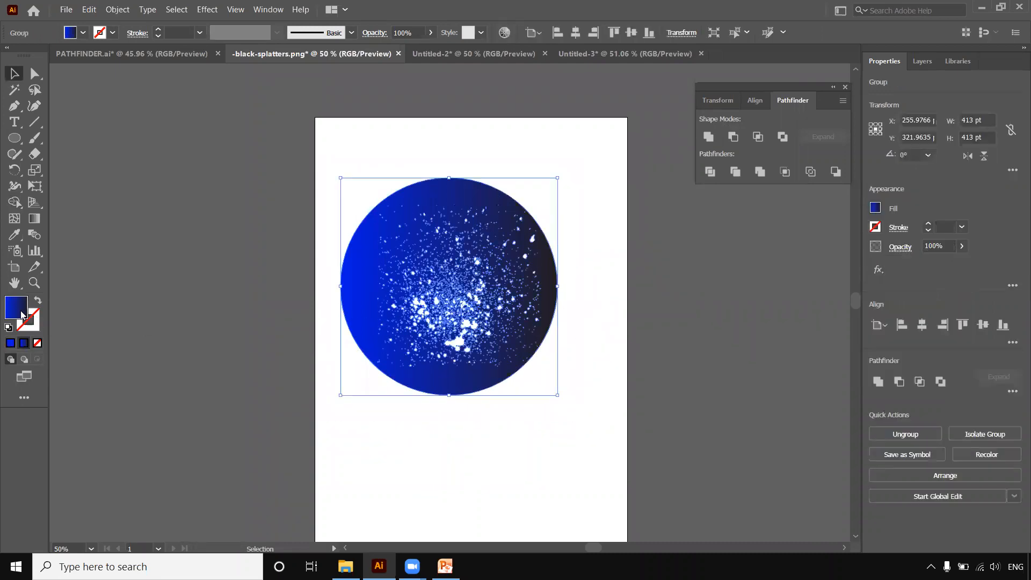
{"action": "left_click", "coordinate": [10, 343]}
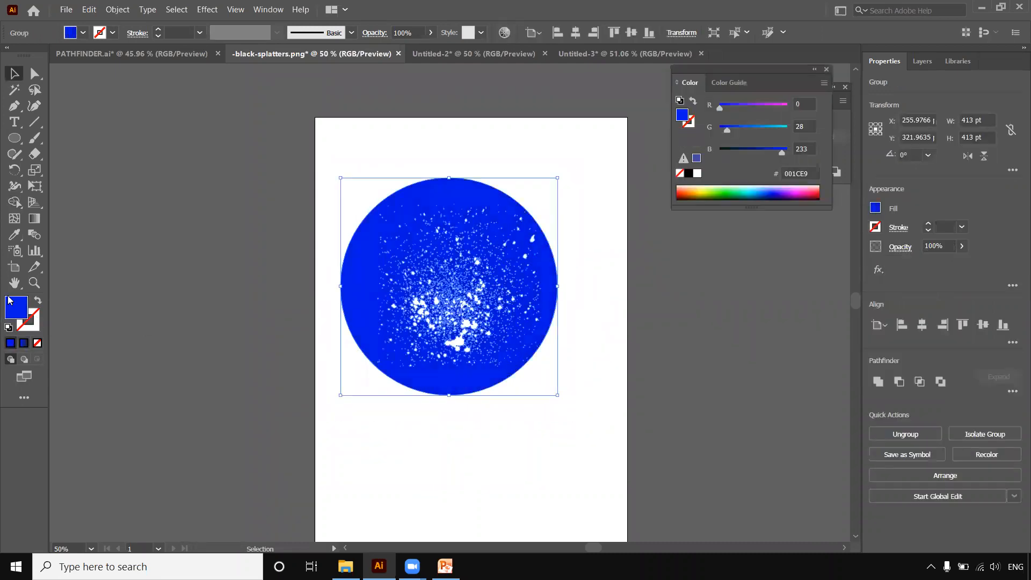
{"action": "left_click", "coordinate": [601, 418]}
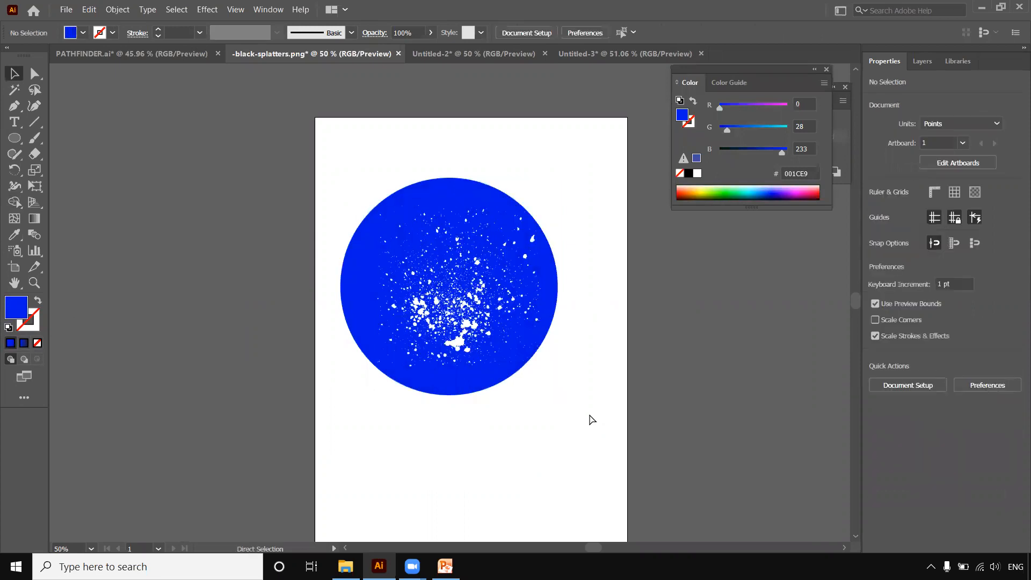
{"action": "key", "text": "ctrl+z"}
{"action": "left_click", "coordinate": [321, 361]}
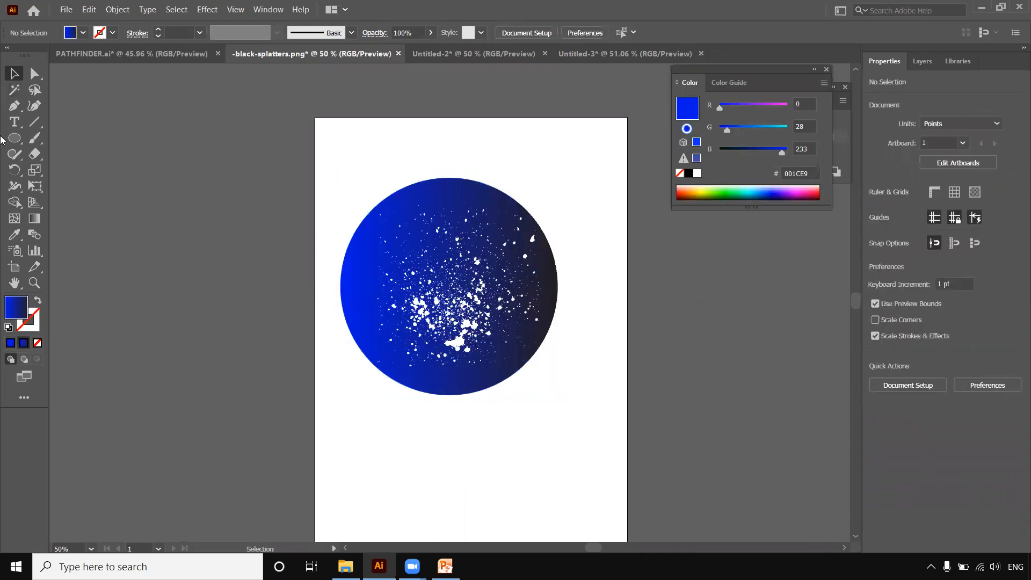
Step: Draw a rectangle about 422 by 181 pt below the circle and fill it with solid red F71E1E
{"action": "left_click_drag", "start_coordinate": [14, 138], "coordinate": [64, 140]}
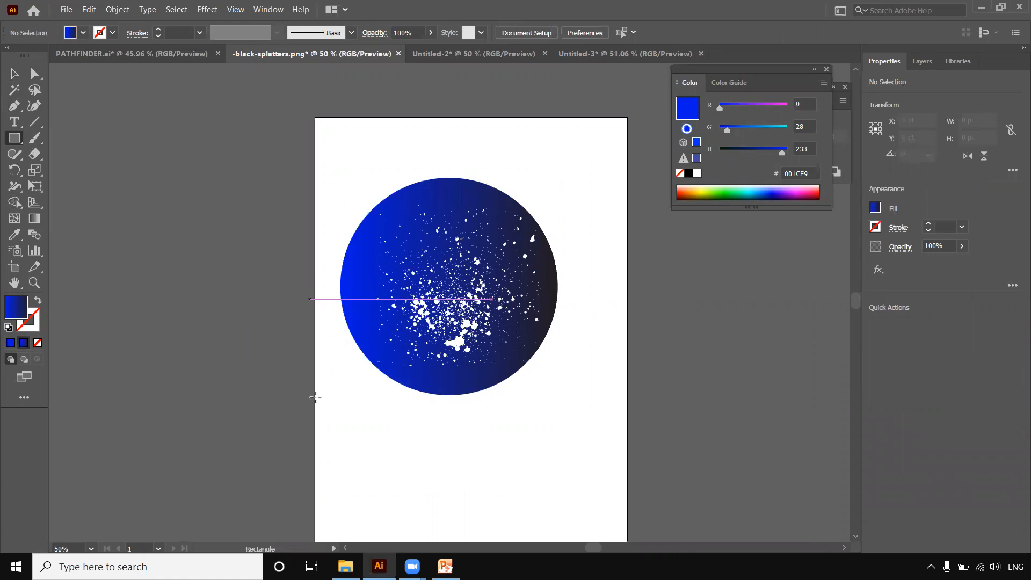
{"action": "left_click_drag", "start_coordinate": [355, 414], "coordinate": [577, 509]}
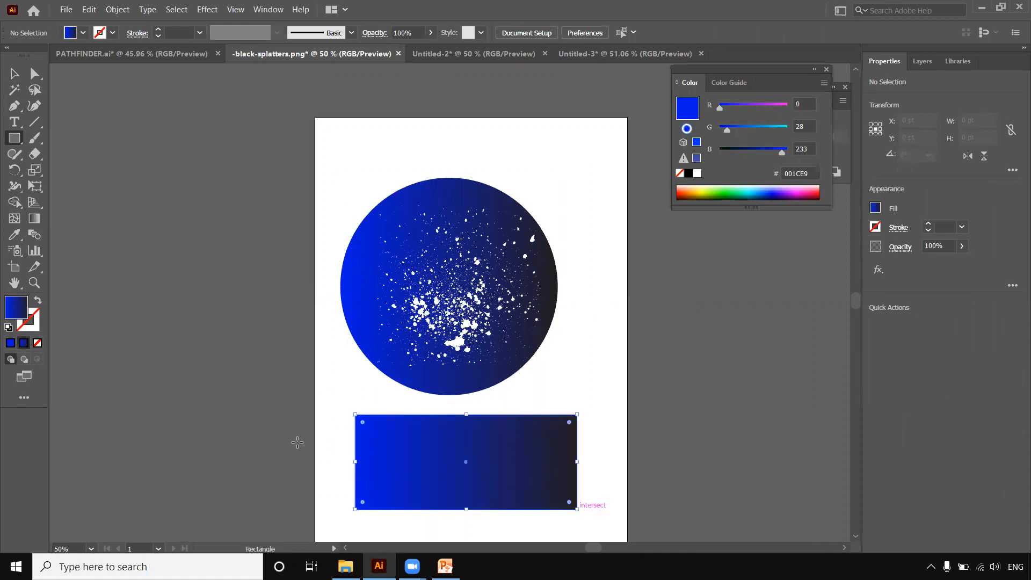
{"action": "left_click", "coordinate": [11, 343]}
{"action": "double_click", "coordinate": [16, 312]}
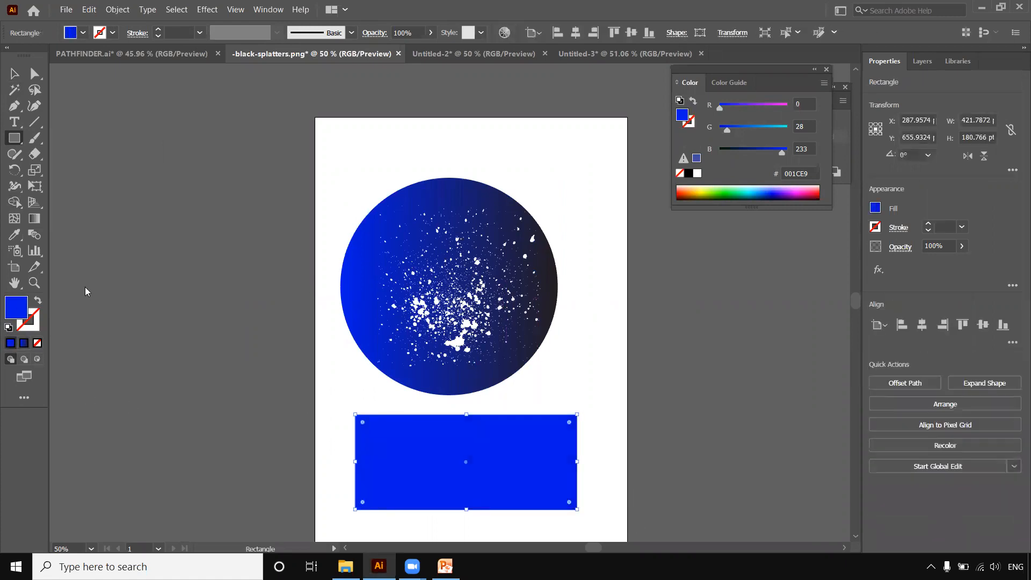
{"action": "left_click_drag", "start_coordinate": [451, 200], "coordinate": [451, 176]}
{"action": "mouse_move", "coordinate": [387, 198]}
{"action": "left_mouse_down"}
{"action": "mouse_move", "coordinate": [398, 177]}
{"action": "mouse_move", "coordinate": [407, 181]}
{"action": "left_mouse_up"}
{"action": "key", "text": "Return"}
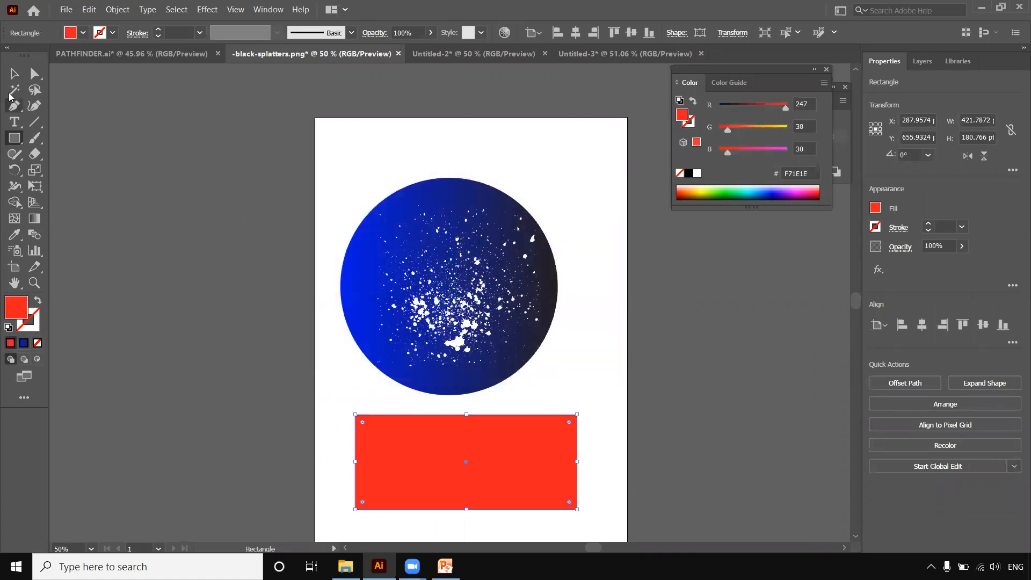
Step: Send the red rectangle to the back and stretch it to about 471 by 682 pt so it lies behind the whole circle
{"action": "key", "text": "v"}
{"action": "right_click", "coordinate": [528, 444]}
{"action": "mouse_move", "coordinate": [617, 385]}
{"action": "left_click", "coordinate": [682, 424]}
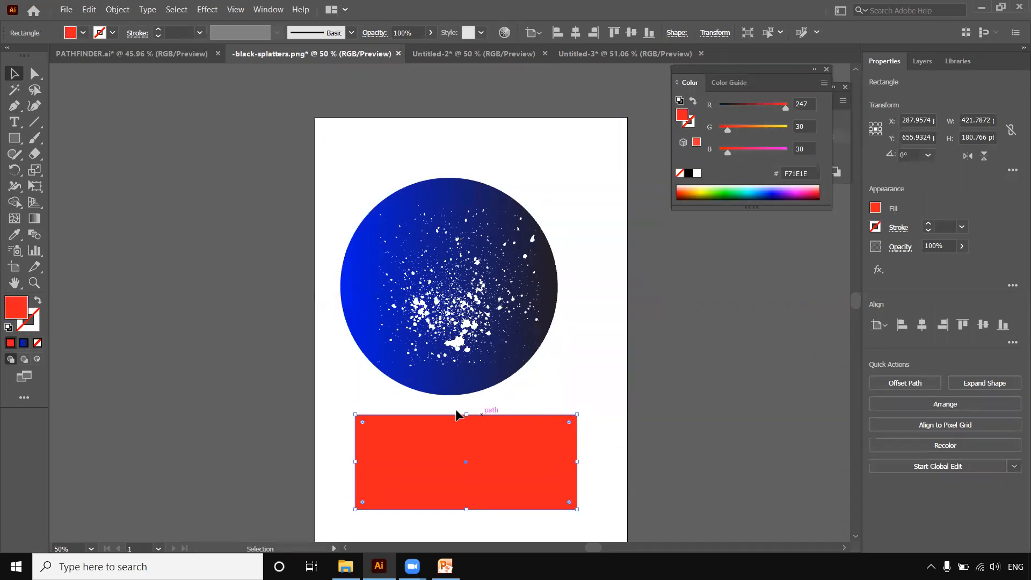
{"action": "left_click_drag", "start_coordinate": [466, 415], "coordinate": [404, 151]}
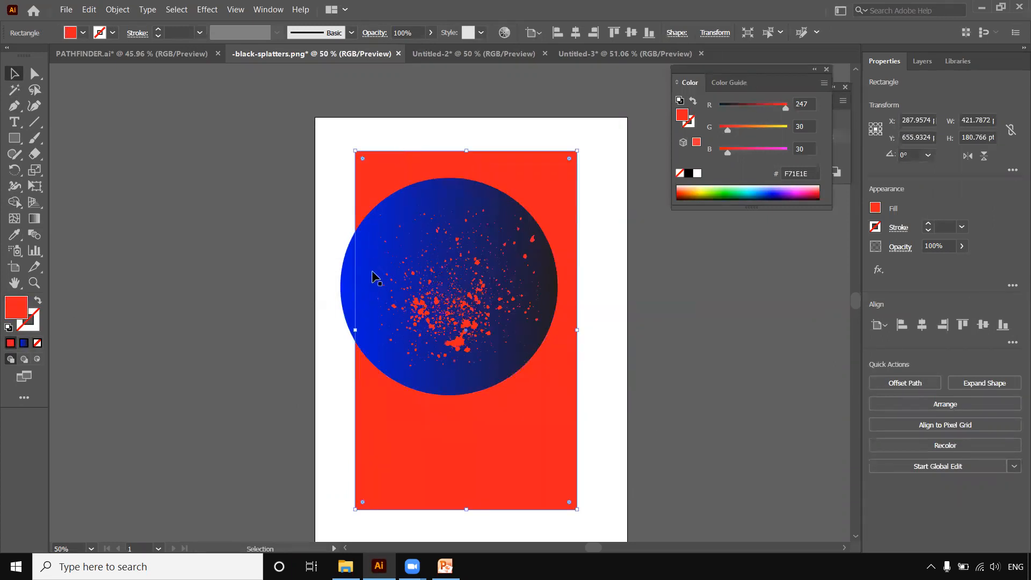
{"action": "left_click_drag", "start_coordinate": [355, 330], "coordinate": [329, 330]}
{"action": "left_click", "coordinate": [588, 424]}
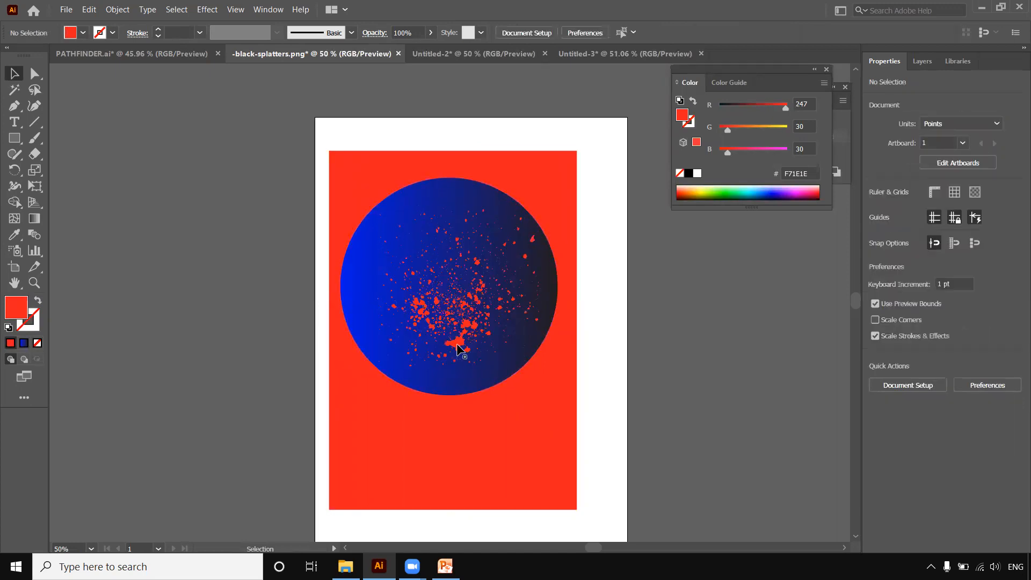
Step: Examine the circle's cut-out holes against the red background and close the Color panel
{"action": "left_click", "coordinate": [421, 290]}
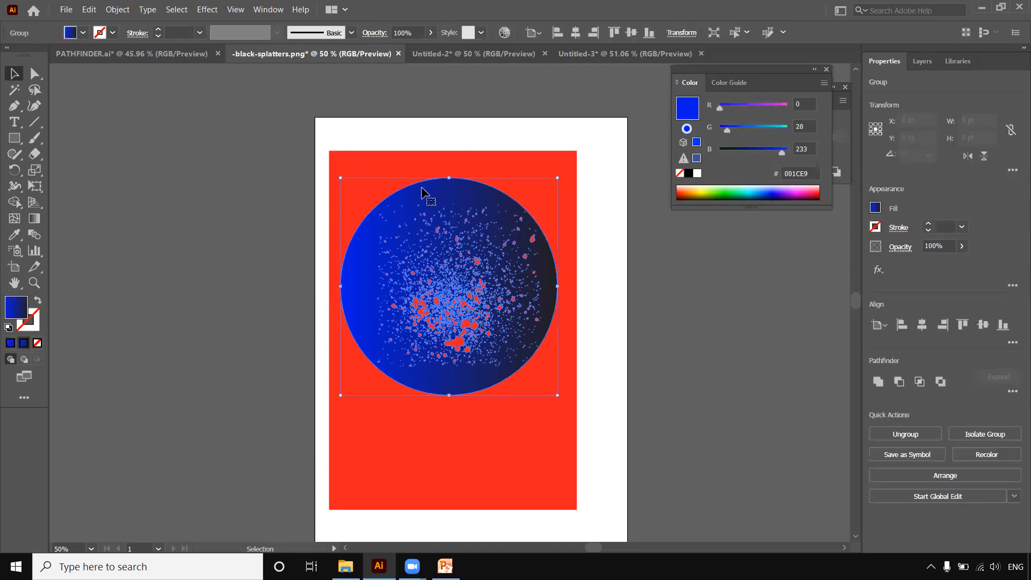
{"action": "left_click", "coordinate": [598, 282]}
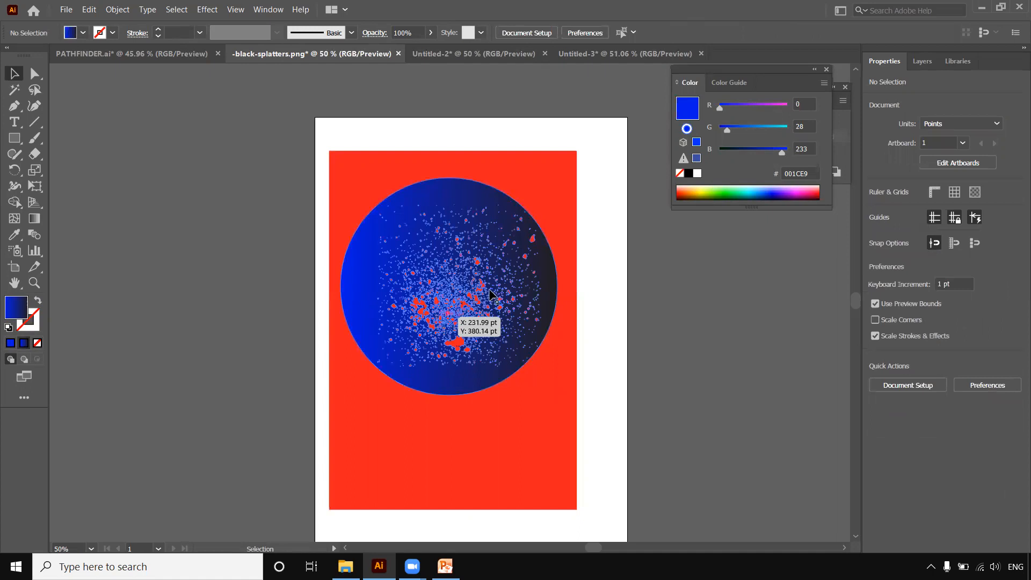
{"action": "left_click", "coordinate": [827, 69]}
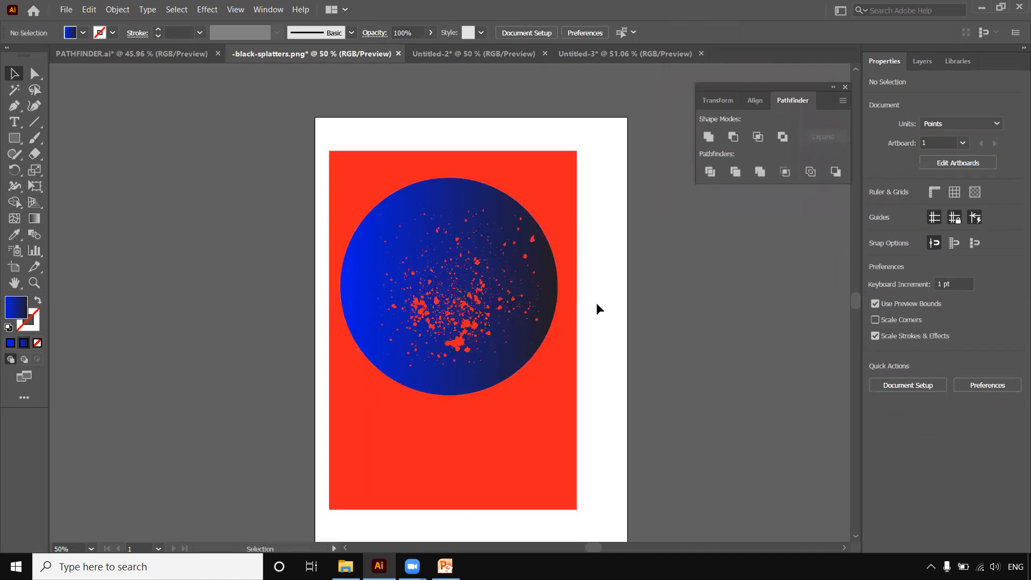
Step: Change the background rectangle's fill to near-black 000200
{"action": "left_click", "coordinate": [449, 429]}
{"action": "double_click", "coordinate": [17, 316]}
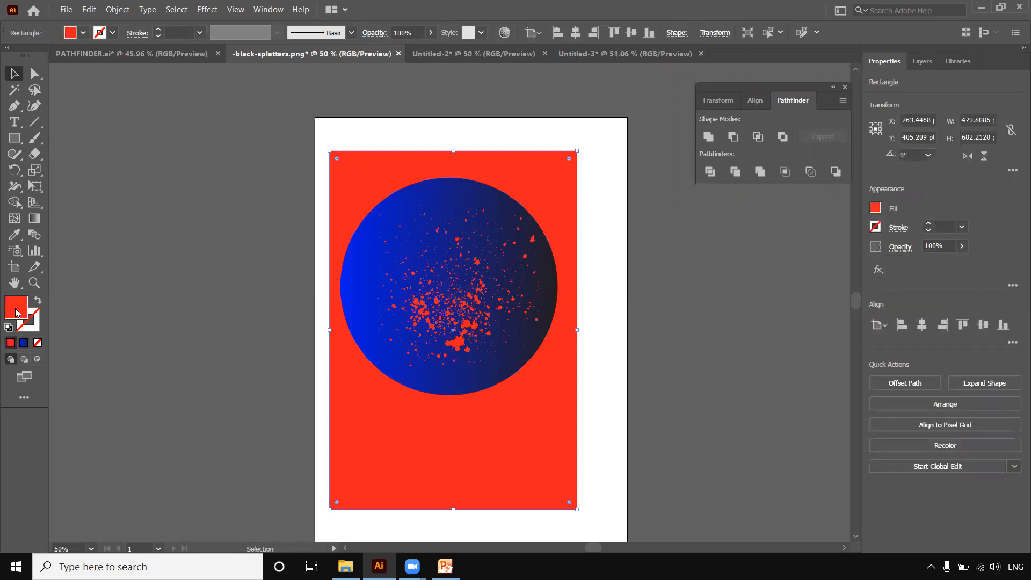
{"action": "left_click", "coordinate": [449, 241]}
{"action": "left_click", "coordinate": [447, 293]}
{"action": "mouse_move", "coordinate": [396, 225]}
{"action": "left_mouse_down"}
{"action": "mouse_move", "coordinate": [385, 211]}
{"action": "mouse_move", "coordinate": [365, 271]}
{"action": "left_mouse_up"}
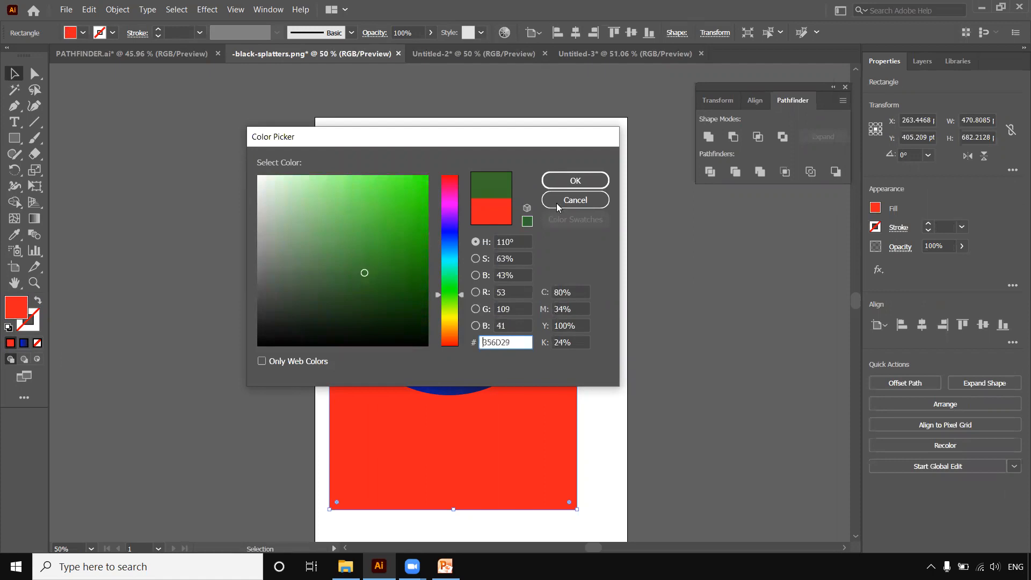
{"action": "left_click_drag", "start_coordinate": [421, 333], "coordinate": [427, 344]}
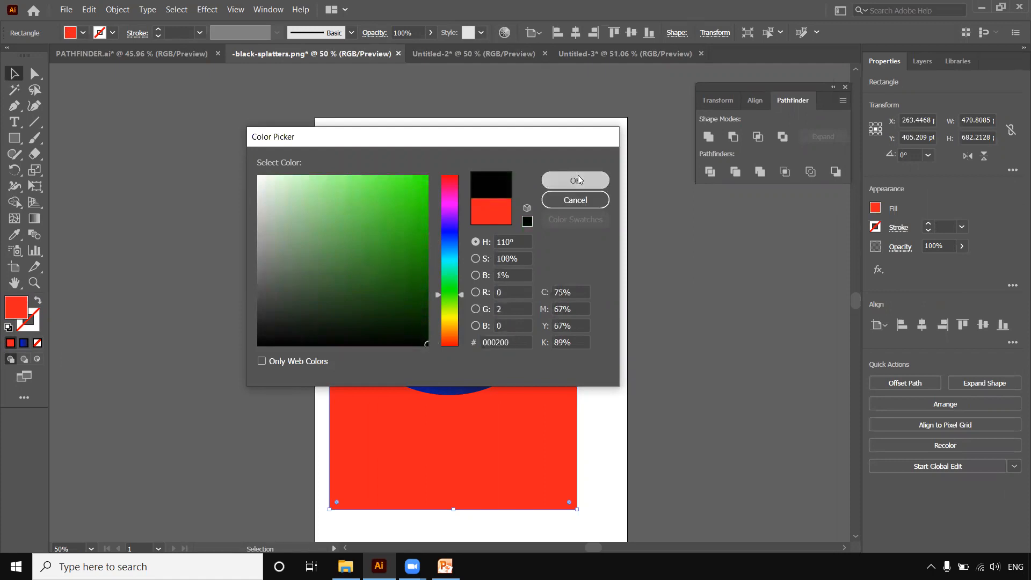
{"action": "left_click", "coordinate": [575, 181]}
{"action": "left_click", "coordinate": [602, 331]}
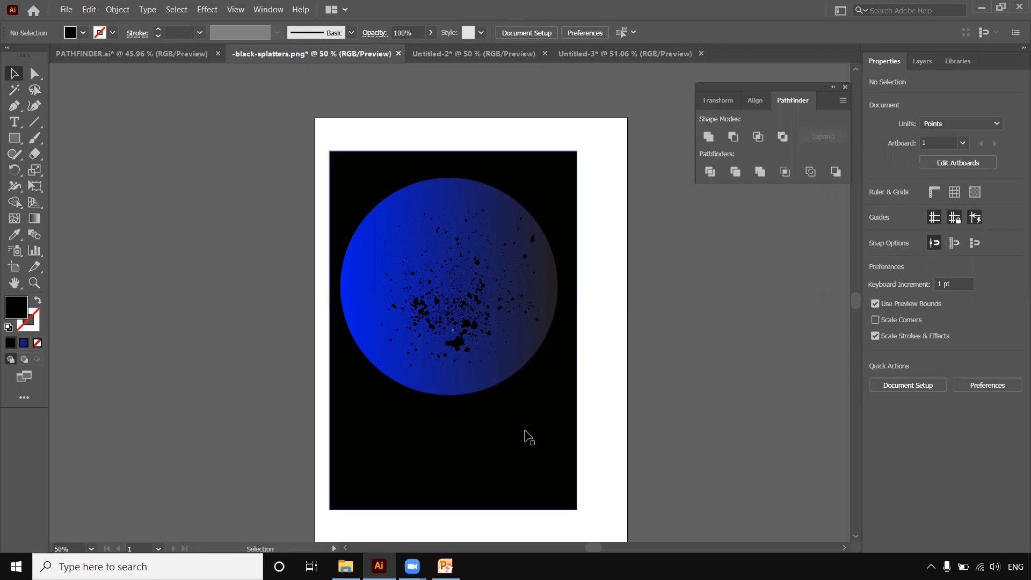
Step: Shorten the black rectangle from below so it ends just under the circle
{"action": "left_click", "coordinate": [494, 478]}
{"action": "left_click_drag", "start_coordinate": [452, 511], "coordinate": [462, 417]}
{"action": "left_click", "coordinate": [468, 467]}
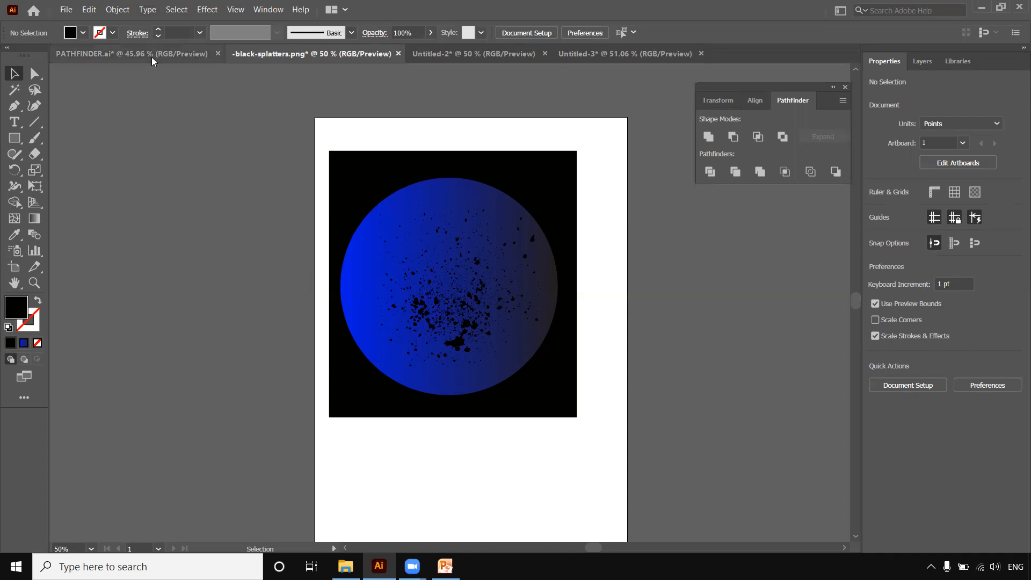
Step: Review the Pathfinder chart in PATHFINDER.ai alongside the combined-shape examples in Untitled-2 and Untitled-3
{"action": "left_click", "coordinate": [134, 53]}
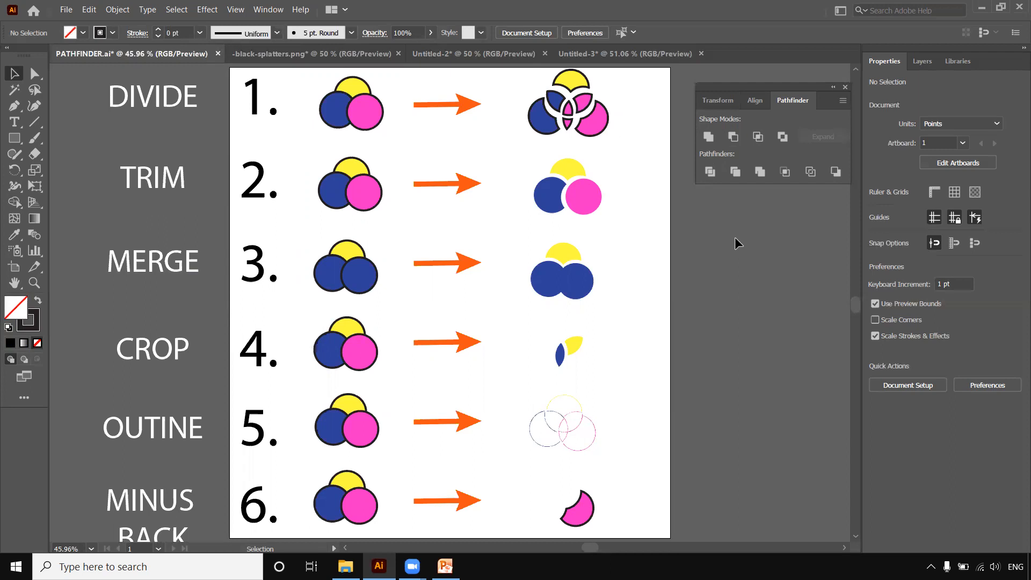
{"action": "left_click", "coordinate": [486, 54]}
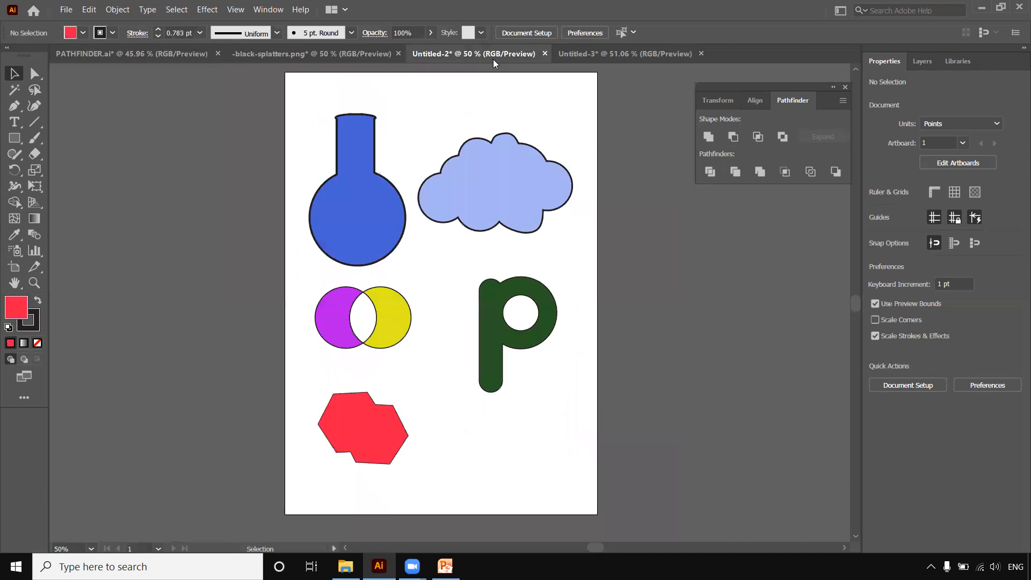
{"action": "left_click", "coordinate": [498, 178]}
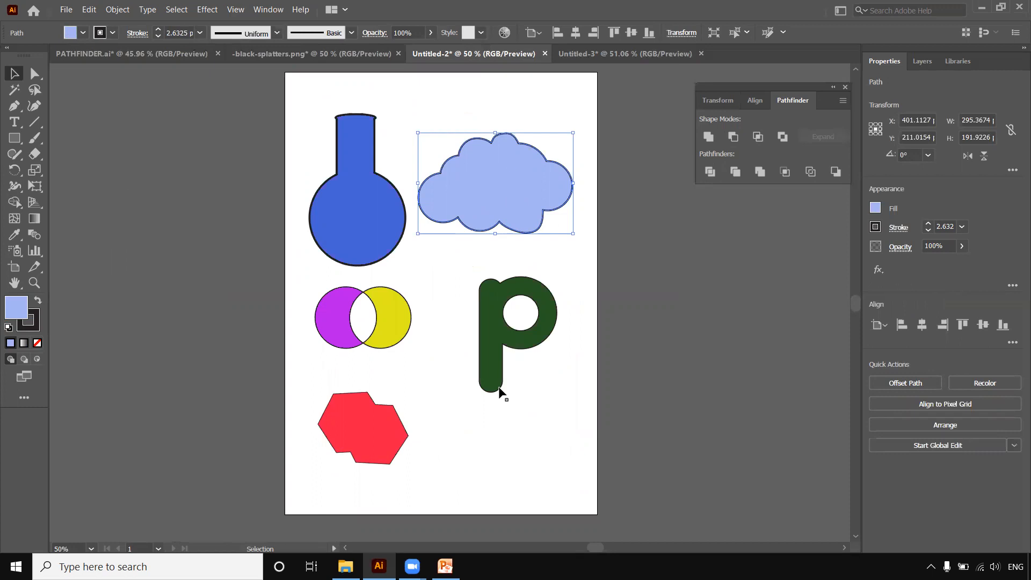
{"action": "left_click", "coordinate": [483, 426]}
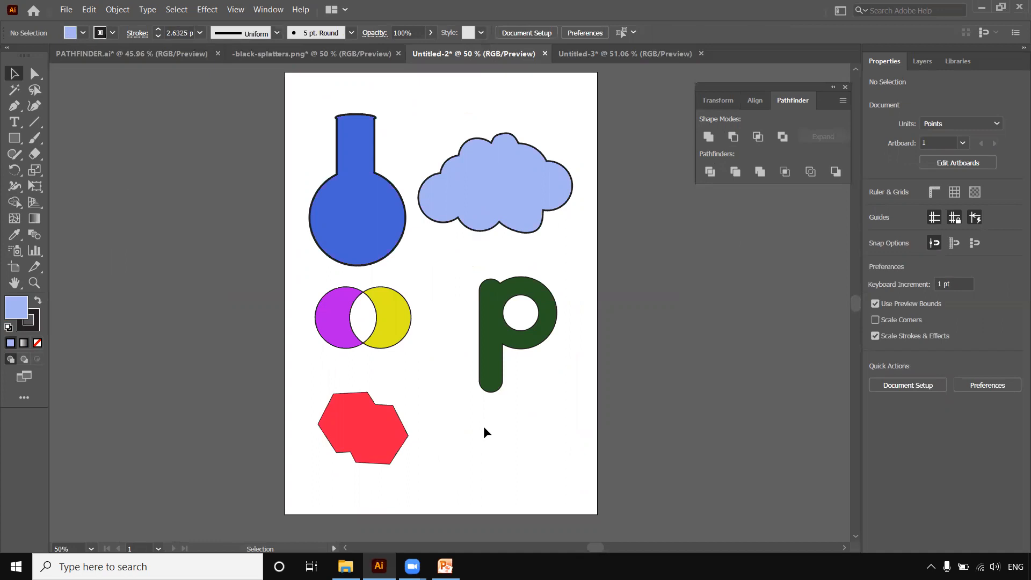
{"action": "left_click", "coordinate": [152, 54]}
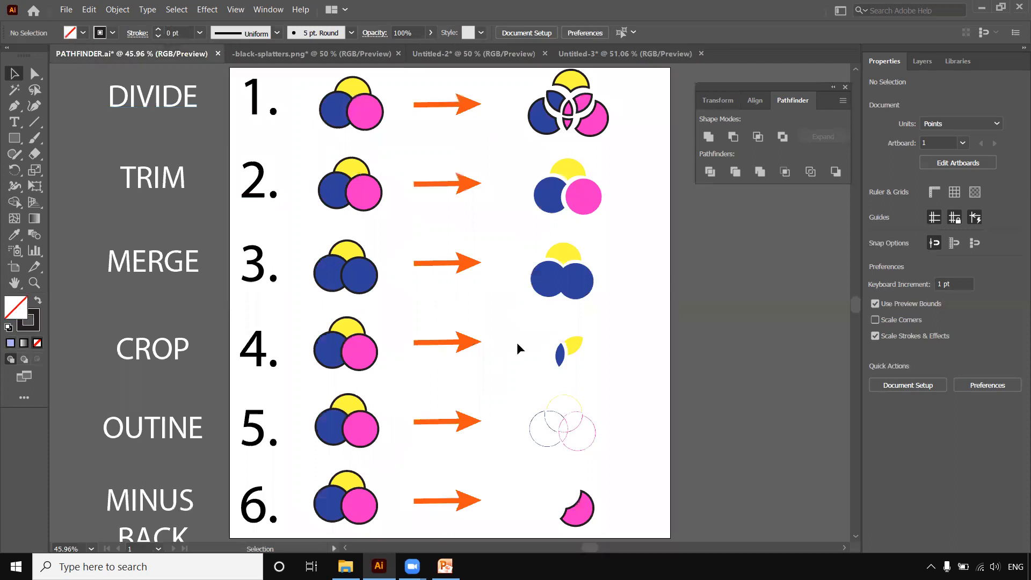
{"action": "left_click", "coordinate": [567, 54]}
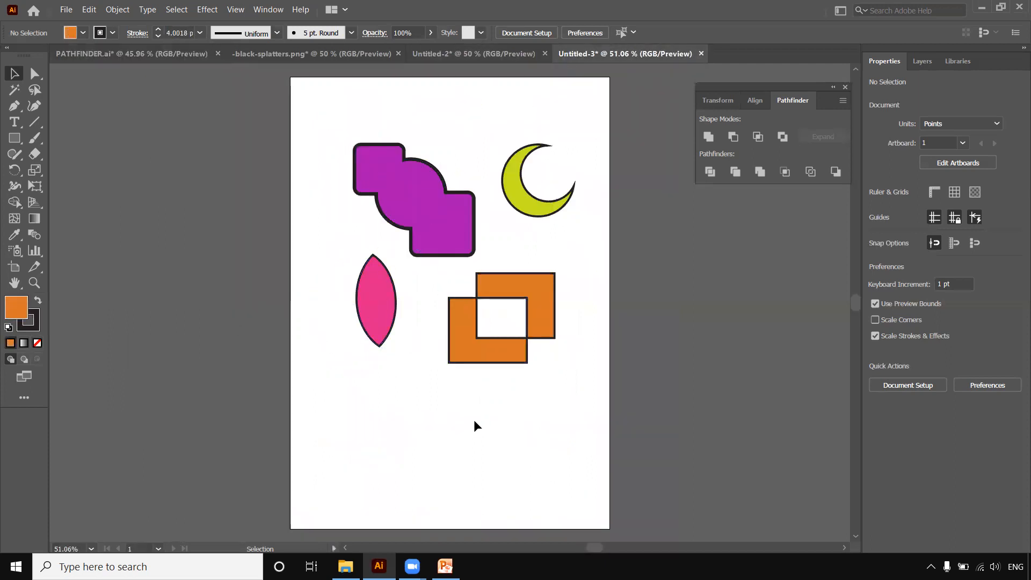
{"action": "left_click", "coordinate": [156, 59]}
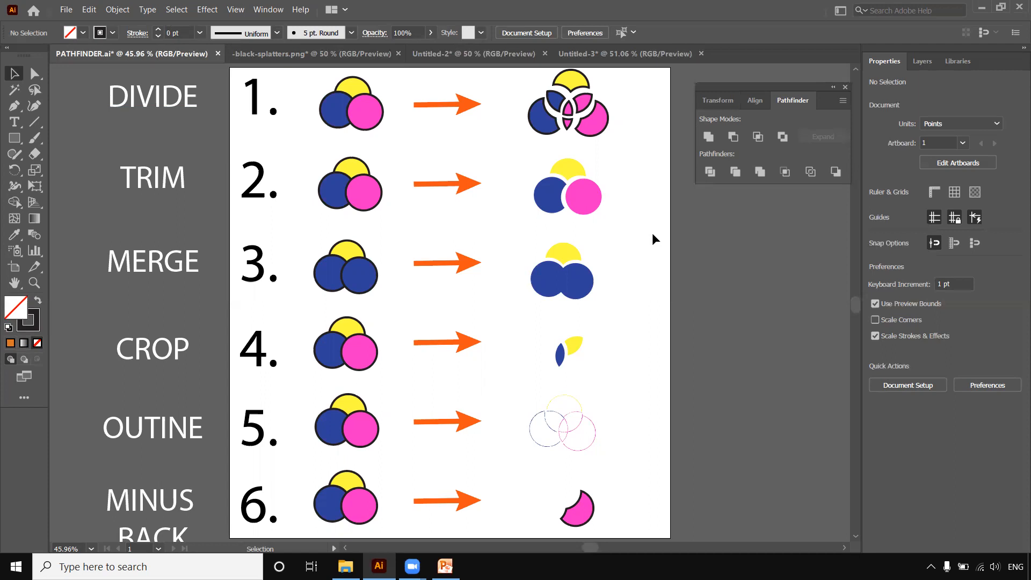
{"action": "left_click", "coordinate": [645, 55]}
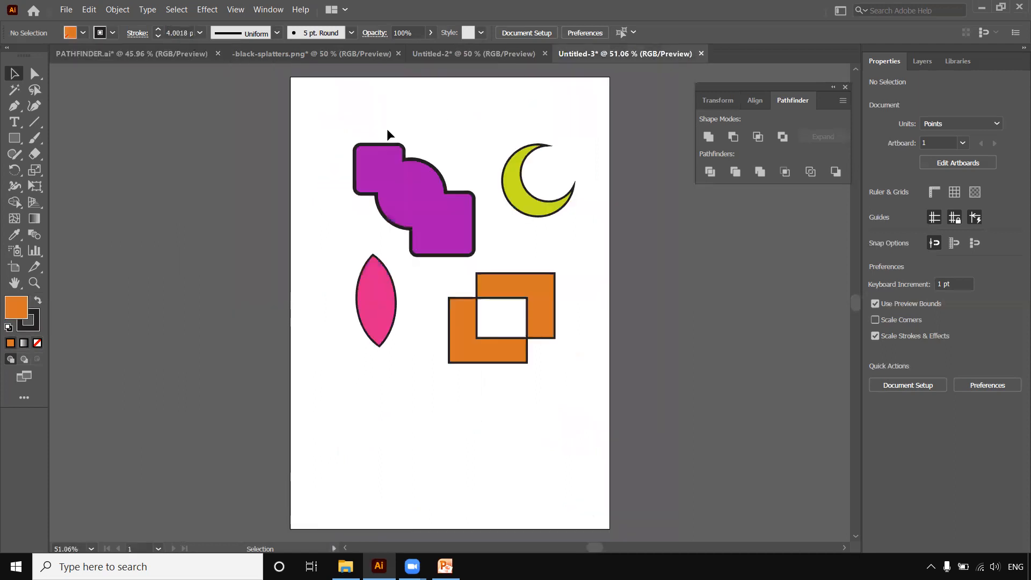
Step: Examine the flask, the overlapping circles and the green letter p in the Untitled-2 document
{"action": "left_click", "coordinate": [420, 53]}
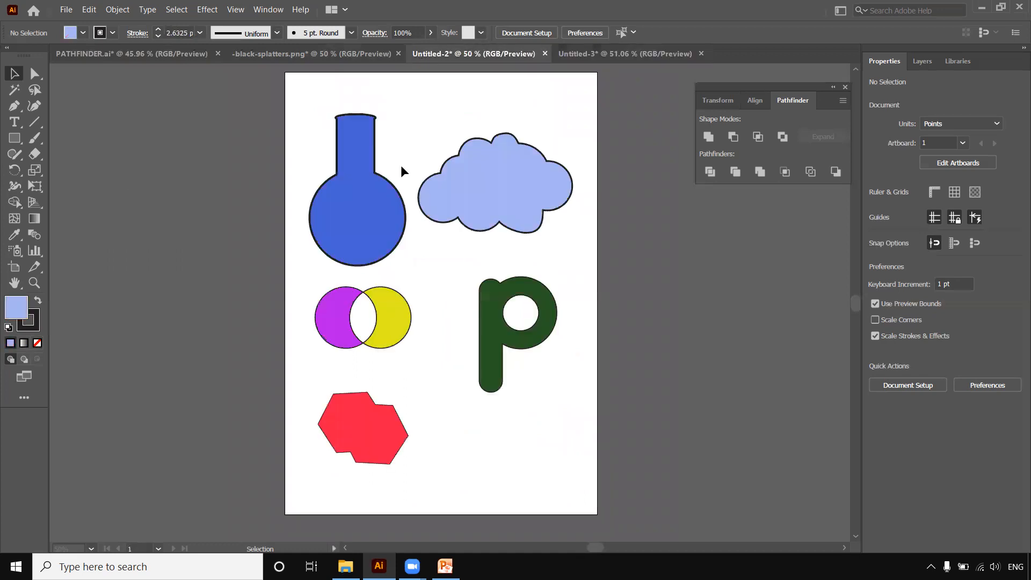
{"action": "left_click", "coordinate": [348, 212]}
{"action": "left_click", "coordinate": [350, 298]}
{"action": "left_click", "coordinate": [490, 383]}
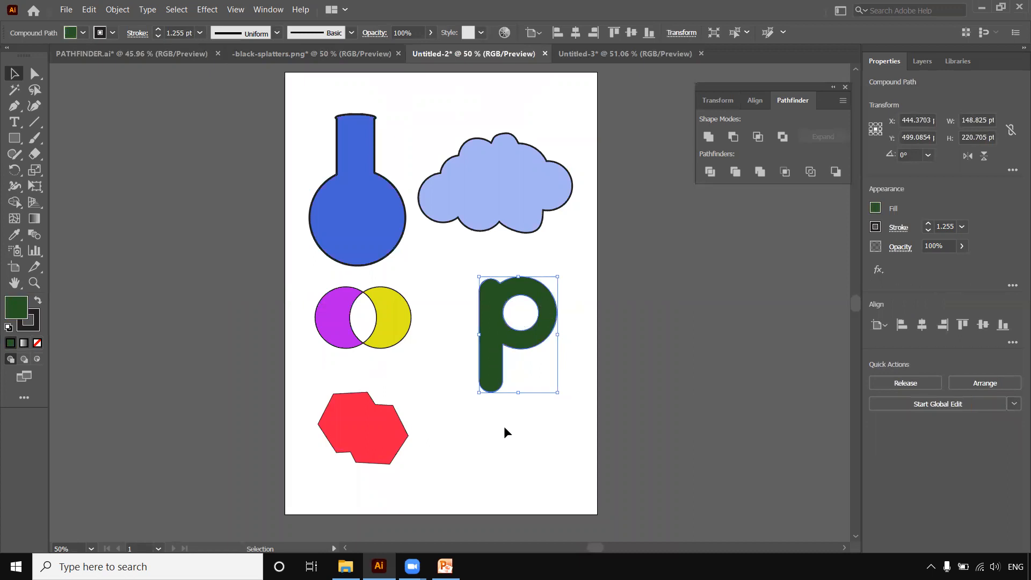
{"action": "left_click", "coordinate": [496, 451]}
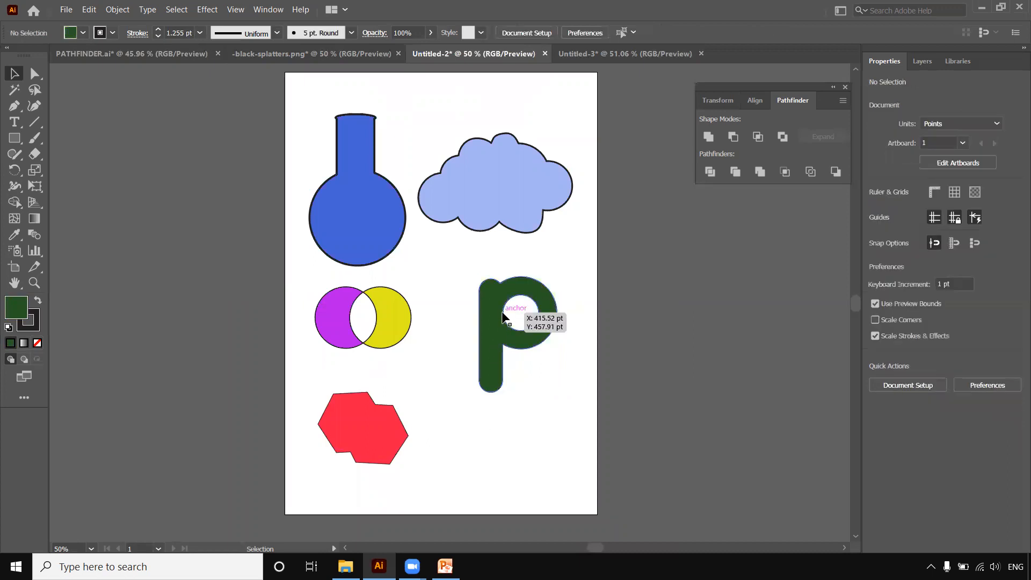
Step: Isolate the green letter p's compound path, inspect its inner circle, and exit isolation mode
{"action": "left_click", "coordinate": [513, 330]}
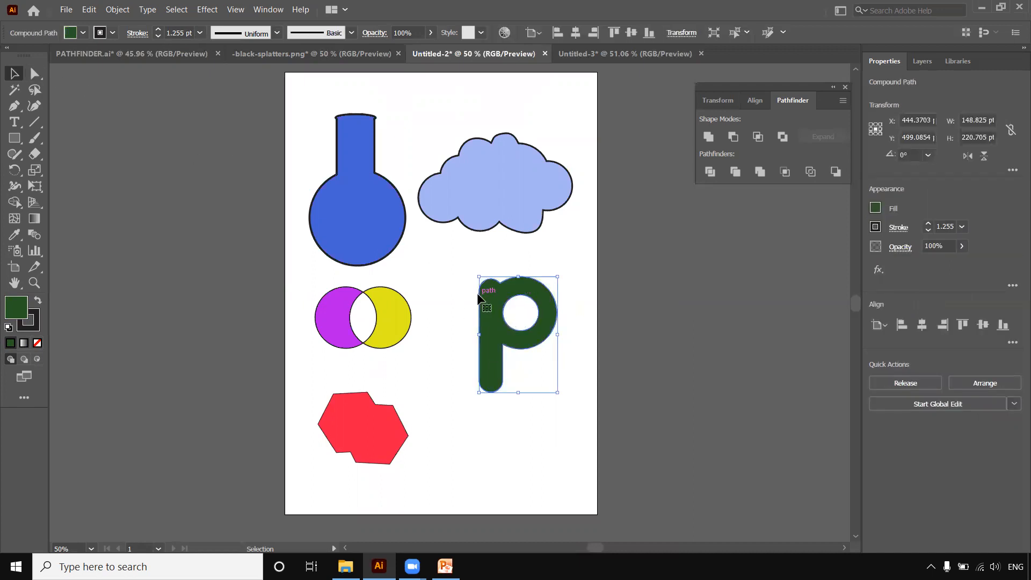
{"action": "double_click", "coordinate": [491, 307]}
{"action": "left_click", "coordinate": [509, 301]}
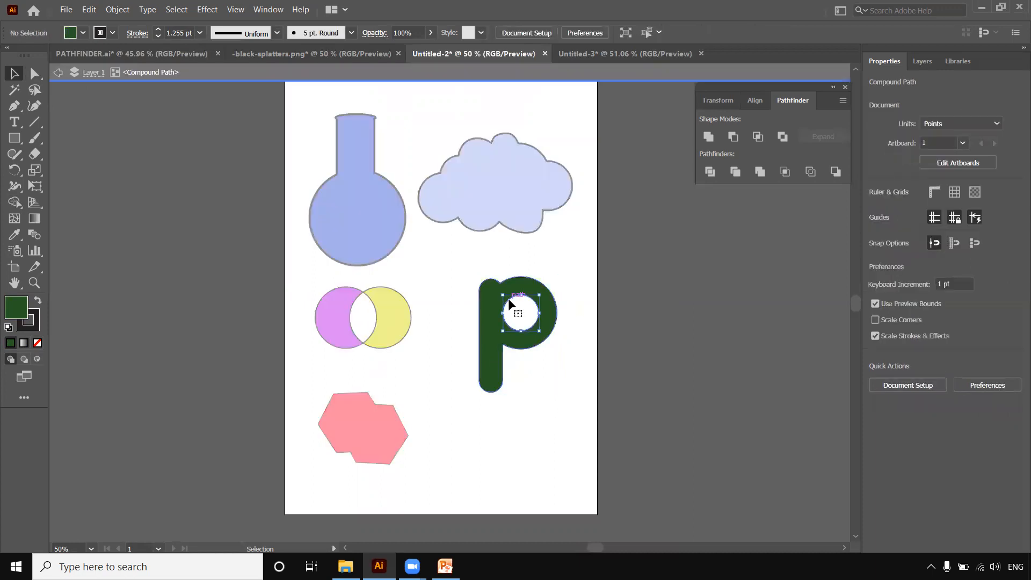
{"action": "mouse_move", "coordinate": [514, 296]}
{"action": "left_mouse_down"}
{"action": "mouse_move", "coordinate": [517, 285]}
{"action": "mouse_move", "coordinate": [515, 296]}
{"action": "mouse_move", "coordinate": [479, 293]}
{"action": "mouse_move", "coordinate": [512, 296]}
{"action": "left_mouse_up"}
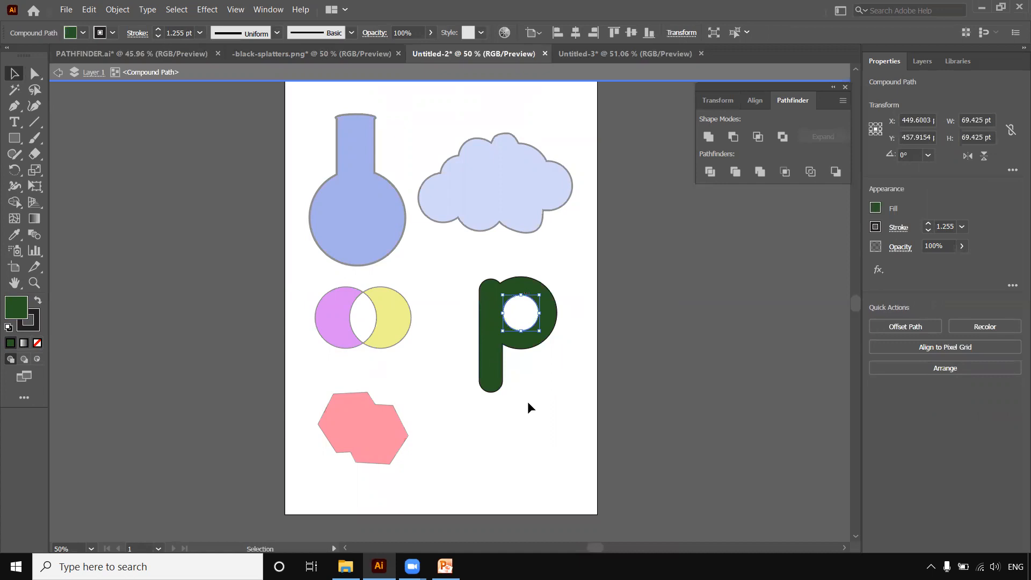
{"action": "left_click", "coordinate": [527, 408]}
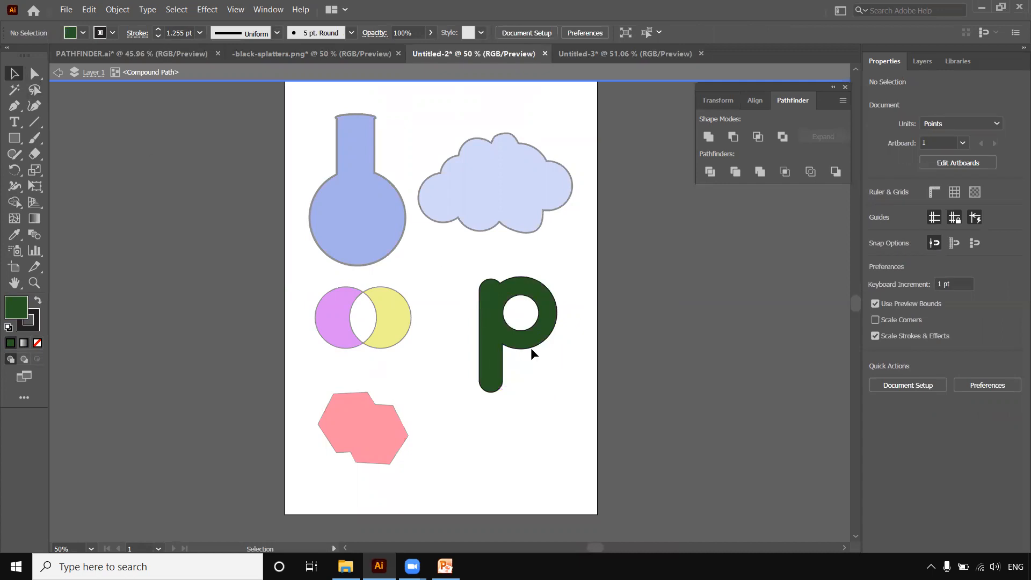
{"action": "double_click", "coordinate": [540, 399]}
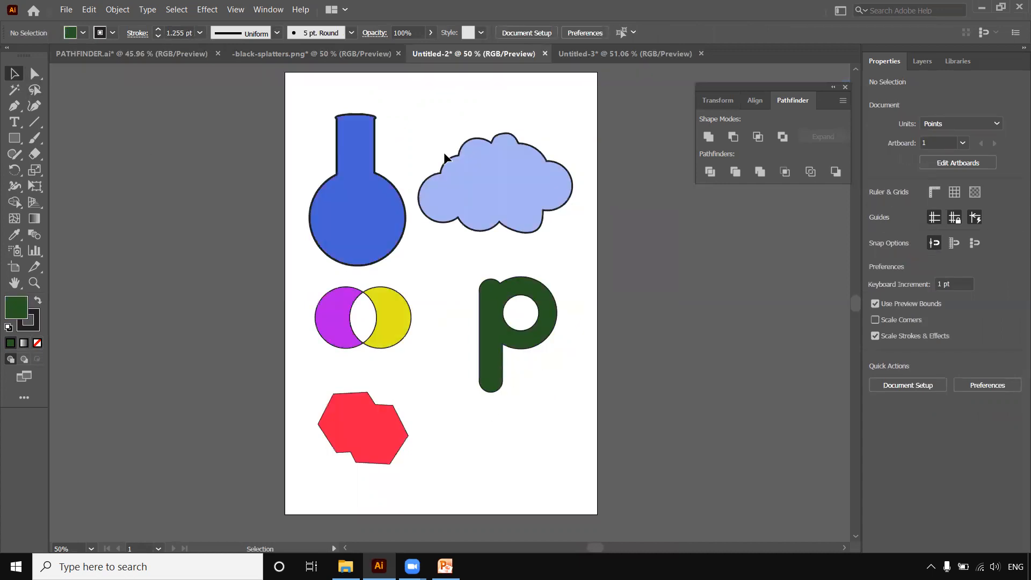
Step: Isolate the light blue cloud, move it about 22 pt right and 29 pt up, and exit isolation mode
{"action": "left_click", "coordinate": [477, 194]}
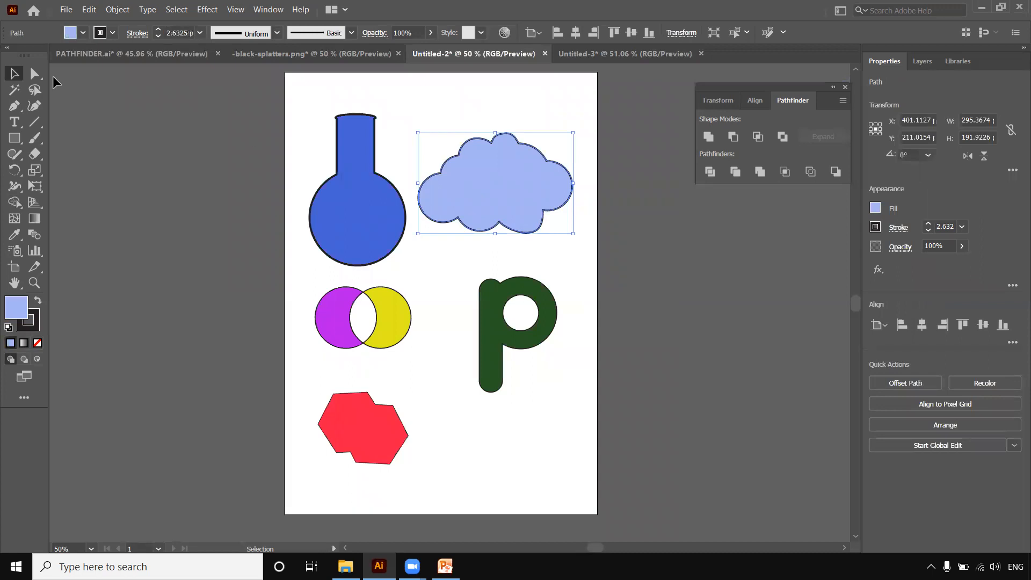
{"action": "double_click", "coordinate": [473, 187]}
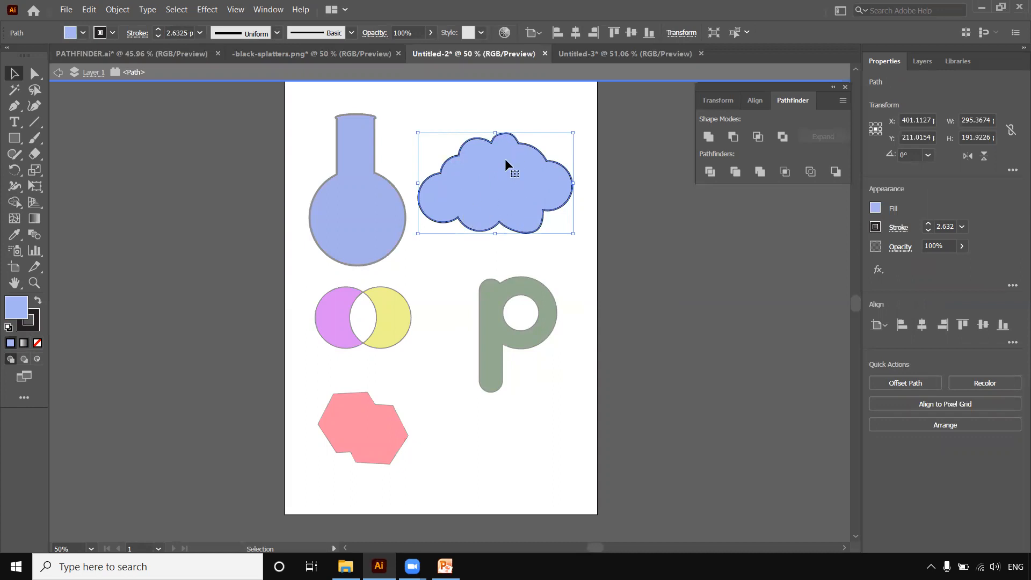
{"action": "mouse_move", "coordinate": [450, 189]}
{"action": "left_mouse_down"}
{"action": "mouse_move", "coordinate": [469, 186]}
{"action": "mouse_move", "coordinate": [462, 172]}
{"action": "left_mouse_up"}
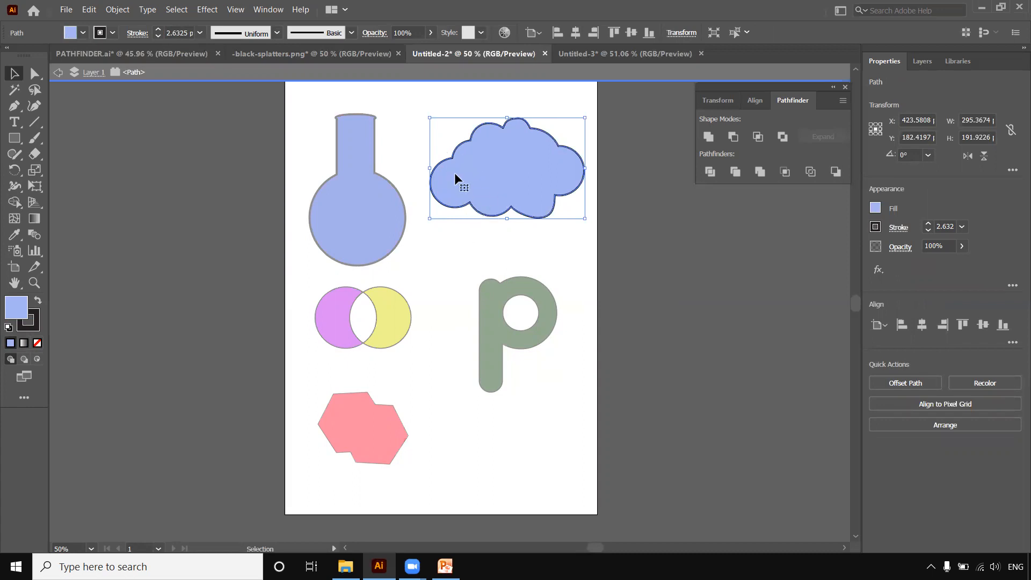
{"action": "left_click", "coordinate": [497, 250]}
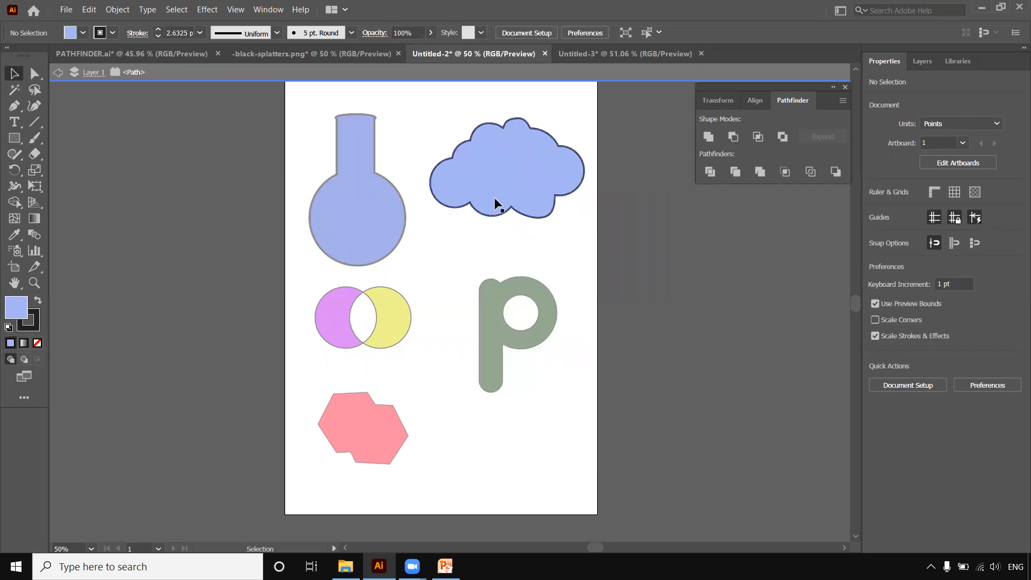
{"action": "double_click", "coordinate": [446, 245]}
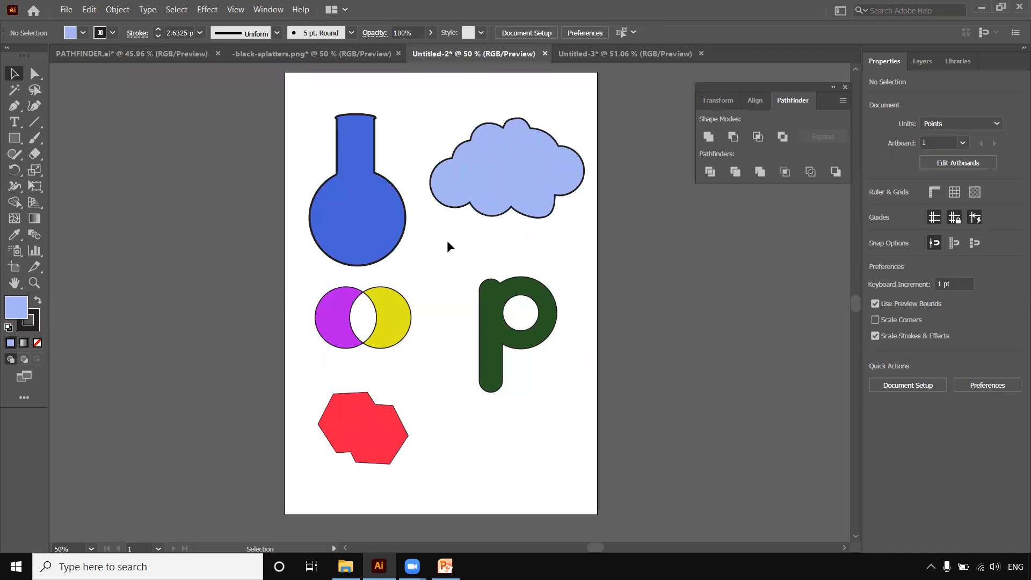
Step: In PATHFINDER.ai, isolate the Merge result group in row 3 and shift its yellow piece slightly up and away from the blue shape
{"action": "left_click", "coordinate": [183, 54]}
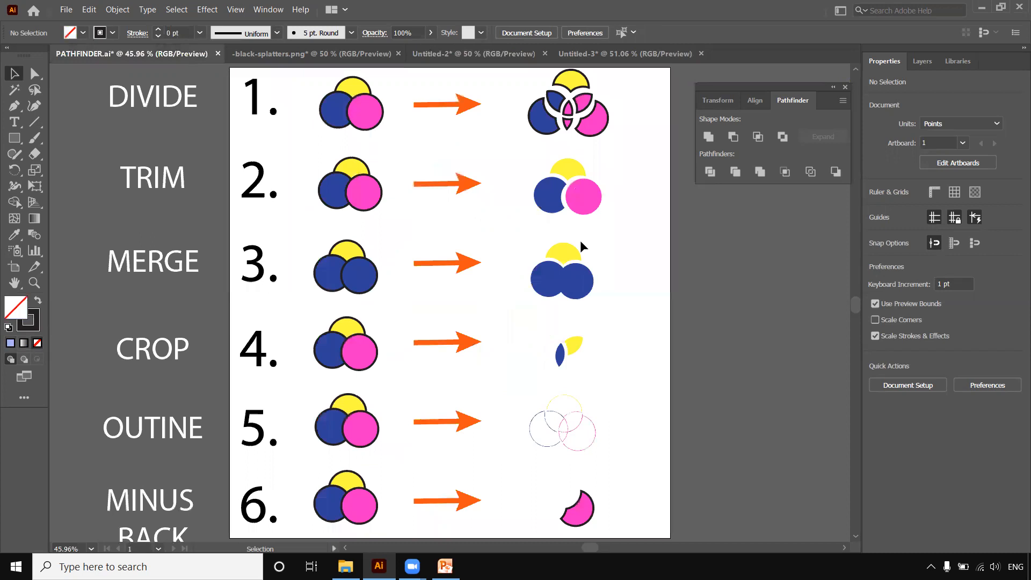
{"action": "left_click", "coordinate": [547, 196]}
{"action": "left_click", "coordinate": [551, 292]}
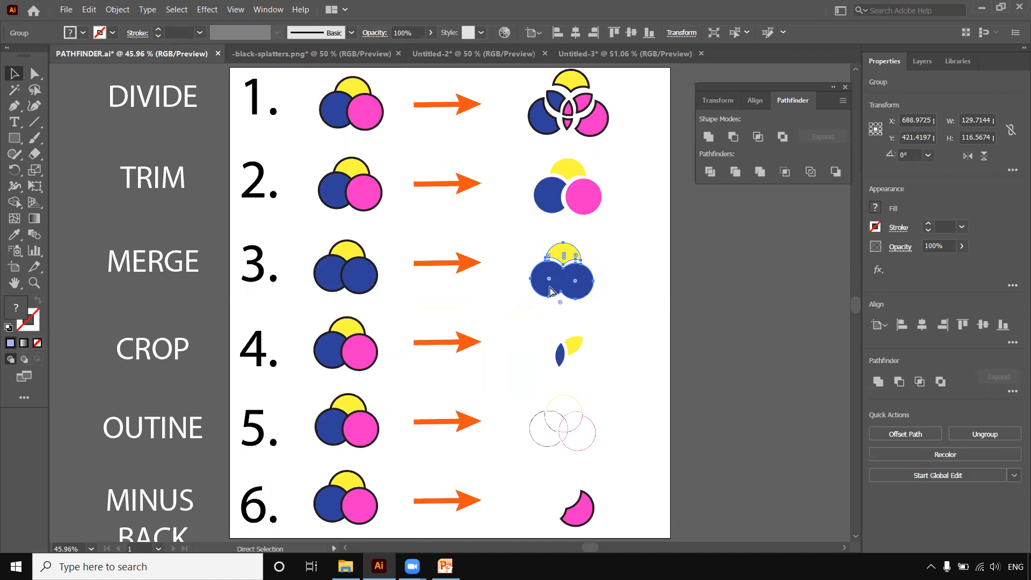
{"action": "key", "text": "ctrl+plus"}
{"action": "key", "text": "ctrl+plus"}
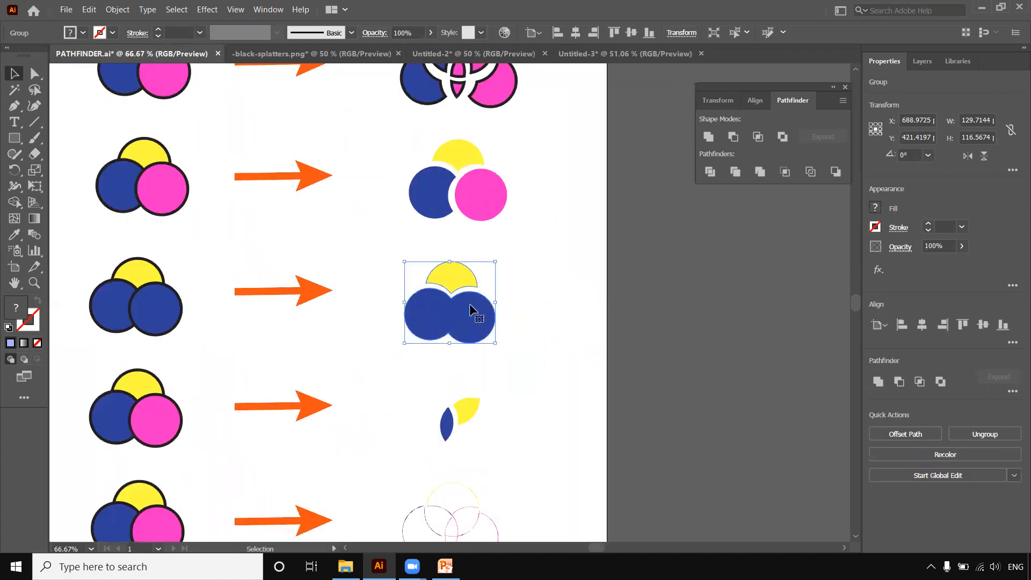
{"action": "double_click", "coordinate": [427, 304]}
{"action": "left_click", "coordinate": [440, 316]}
{"action": "double_click", "coordinate": [449, 275]}
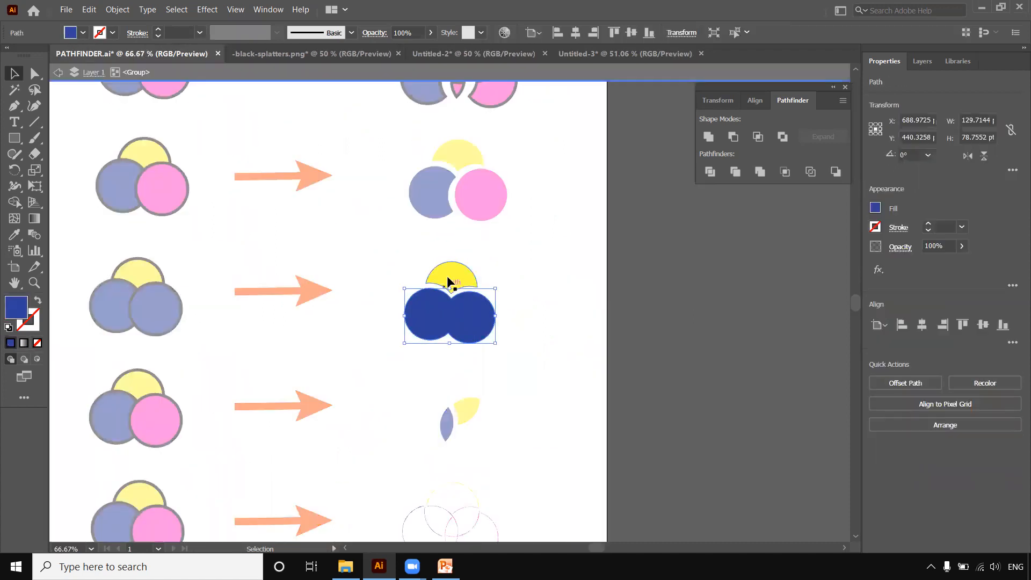
{"action": "left_click_drag", "start_coordinate": [455, 269], "coordinate": [458, 265]}
{"action": "left_click", "coordinate": [536, 262]}
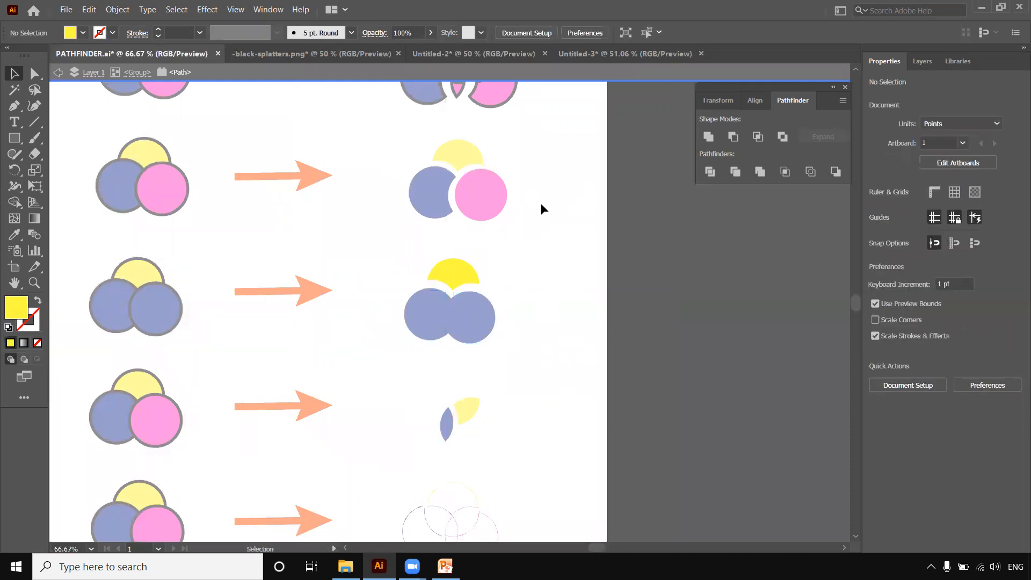
{"action": "double_click", "coordinate": [544, 217]}
Step: Apply the Trim pathfinder to row 2's three outlined circles and pull the pink circle slightly away from the others
{"action": "left_click_drag", "start_coordinate": [93, 135], "coordinate": [177, 218]}
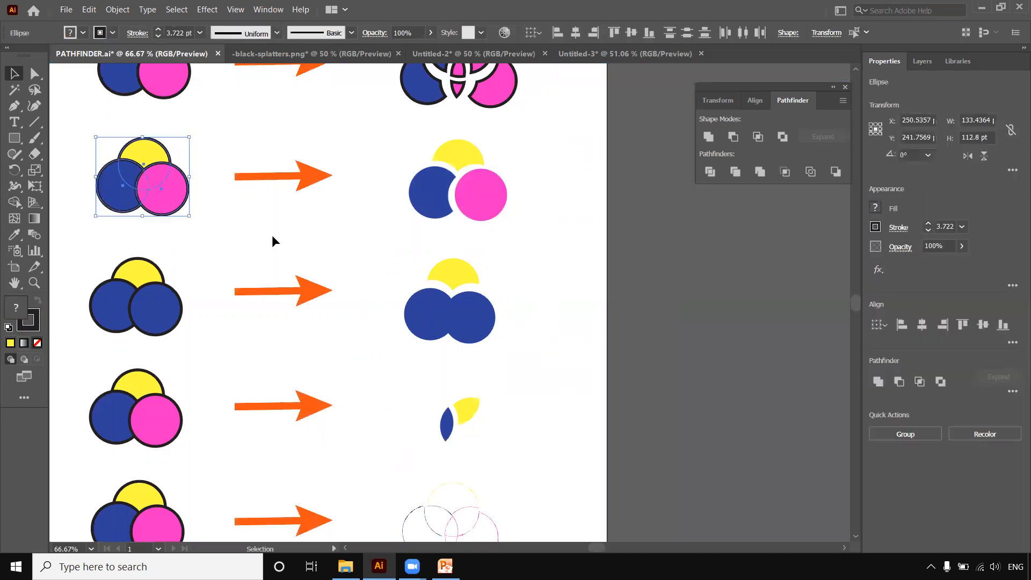
{"action": "left_click_drag", "start_coordinate": [255, 257], "coordinate": [462, 269]}
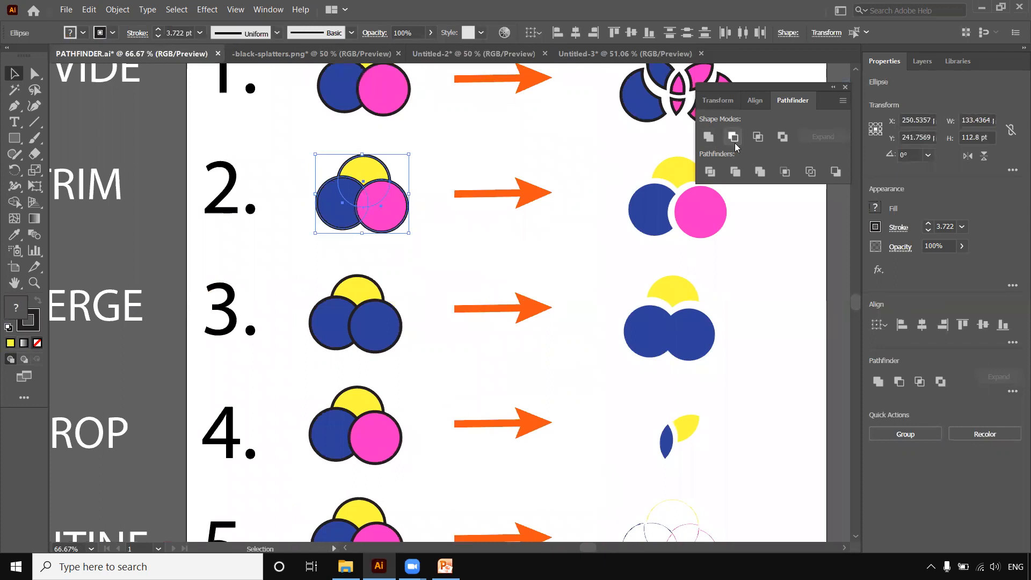
{"action": "left_click", "coordinate": [738, 170]}
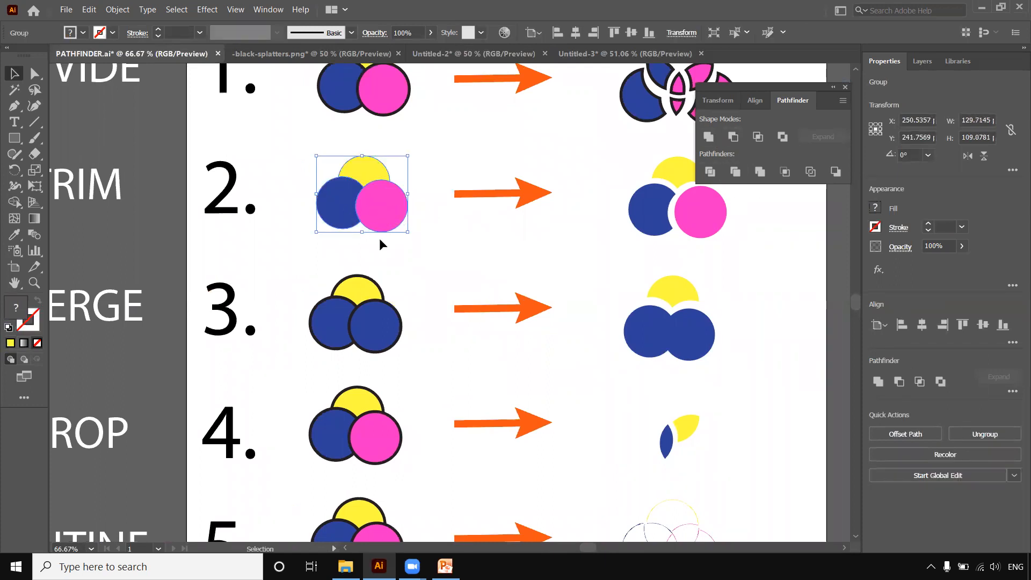
{"action": "double_click", "coordinate": [375, 210]}
{"action": "mouse_move", "coordinate": [378, 207]}
{"action": "left_mouse_down"}
{"action": "mouse_move", "coordinate": [341, 215]}
{"action": "mouse_move", "coordinate": [389, 209]}
{"action": "left_mouse_up"}
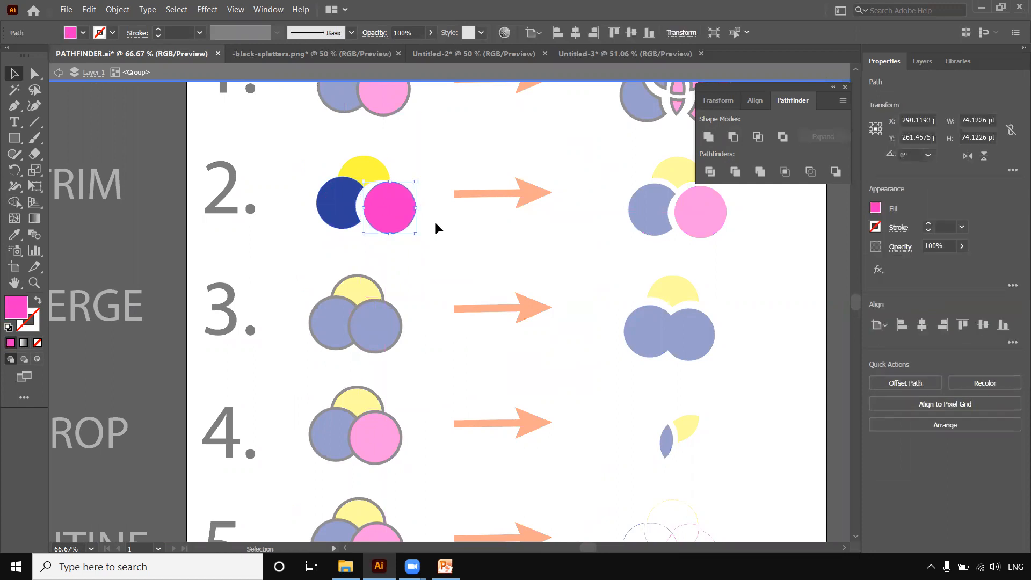
{"action": "double_click", "coordinate": [435, 224]}
Step: Undo the pink circle's move and the Trim operation on row 2's source circles, and clear the selection
{"action": "key", "text": "space"}
{"action": "left_click_drag", "start_coordinate": [572, 200], "coordinate": [478, 219]}
{"action": "left_click_drag", "start_coordinate": [443, 331], "coordinate": [511, 274]}
{"action": "left_click_drag", "start_coordinate": [538, 369], "coordinate": [493, 299]}
{"action": "key", "text": "a"}
{"action": "key", "text": "ctrl+minus"}
{"action": "key", "text": "ctrl+minus"}
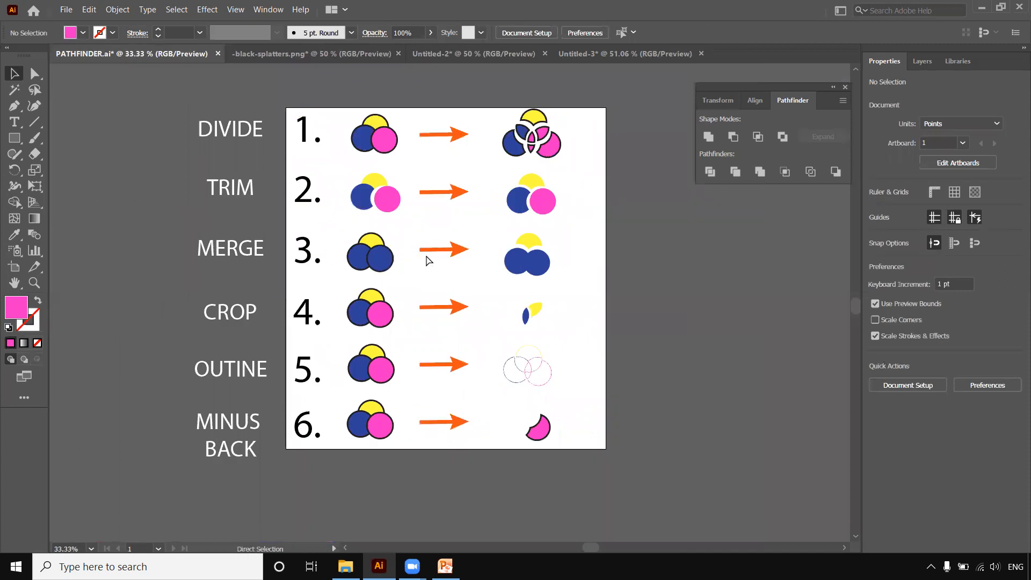
{"action": "key", "text": "ctrl+z"}
{"action": "key", "text": "ctrl+z"}
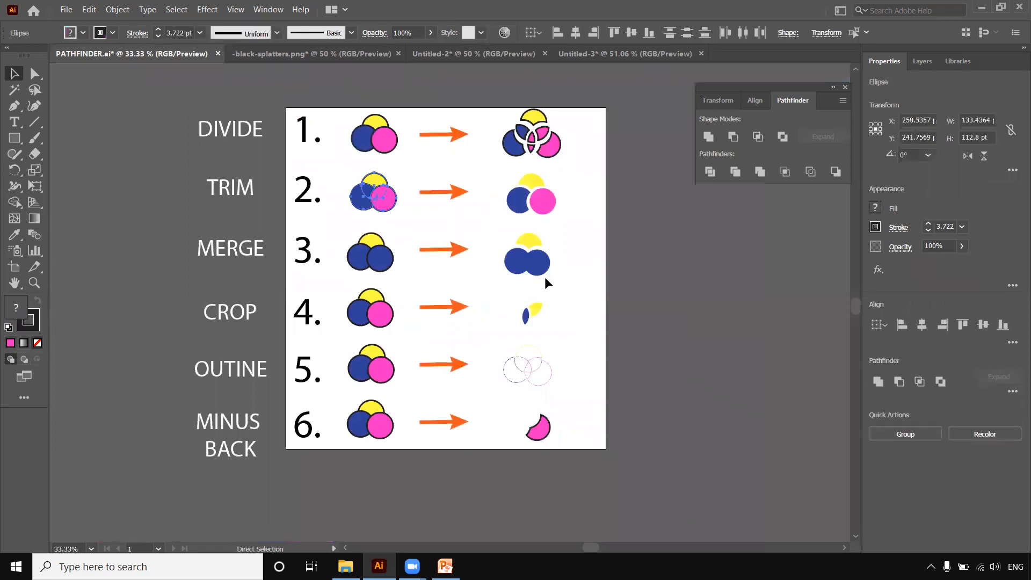
{"action": "left_click", "coordinate": [570, 296]}
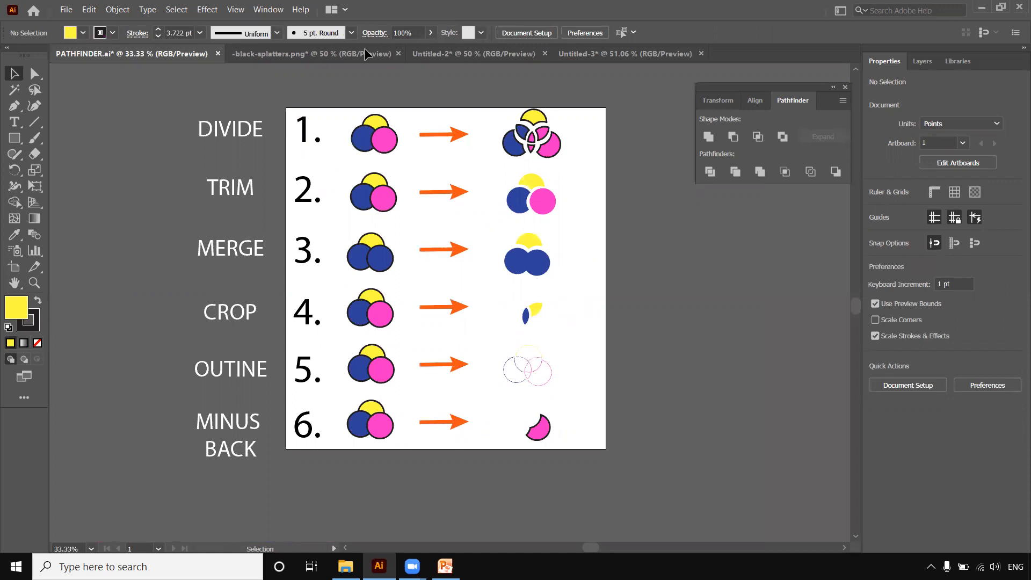
Step: Check the blue splatter circle artwork in the -black-splatters.png document and return to the PATHFINDER.ai chart
{"action": "left_click", "coordinate": [278, 55]}
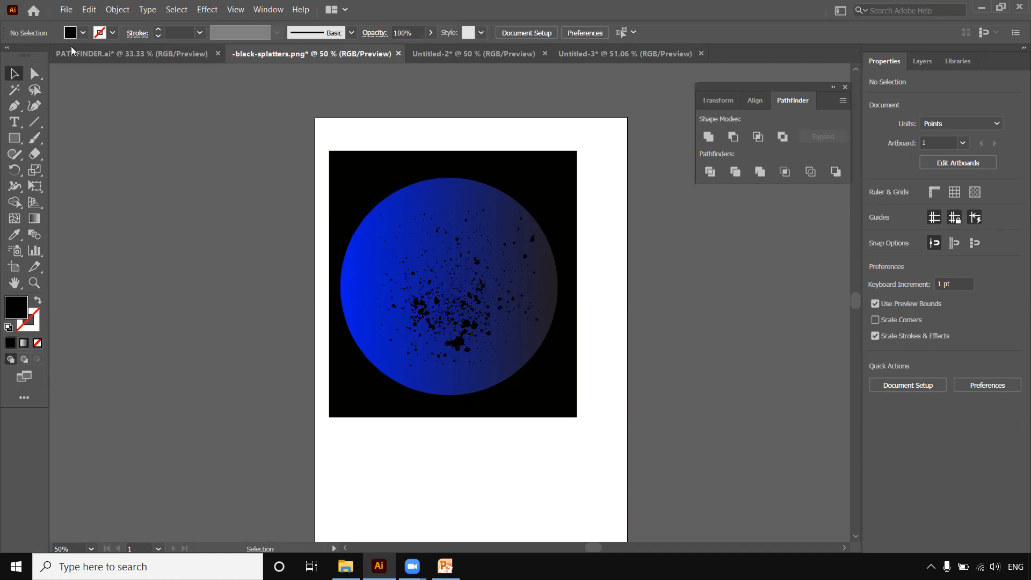
{"action": "left_click", "coordinate": [97, 54]}
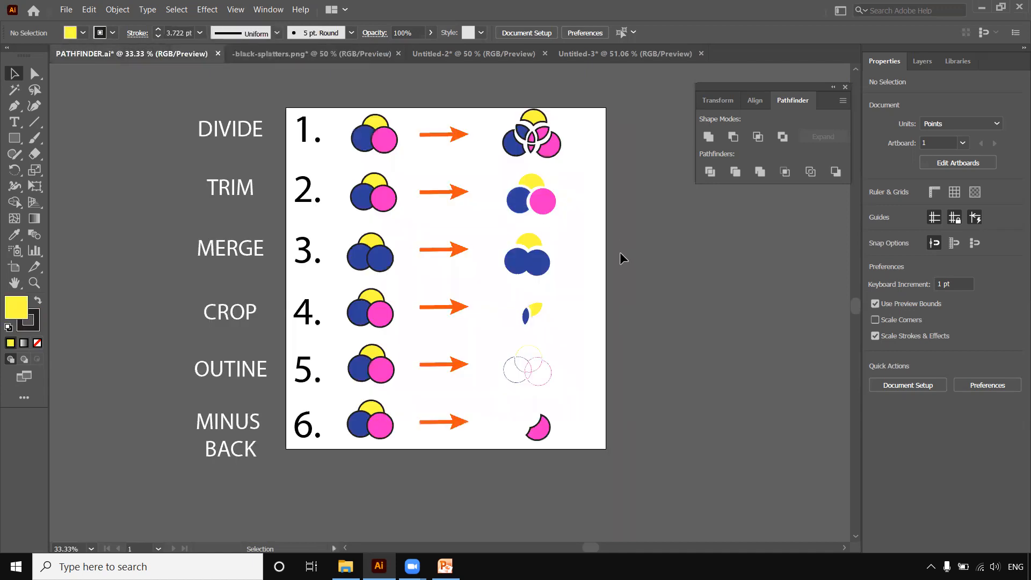